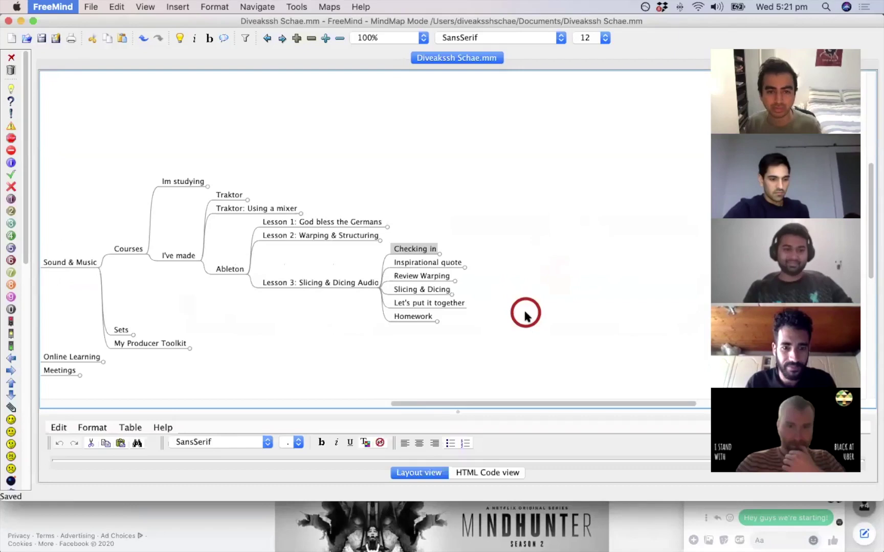
Unfold the Checking in node under Lesson 3 and go through its first four questions one by one.
key("space")
key("space")
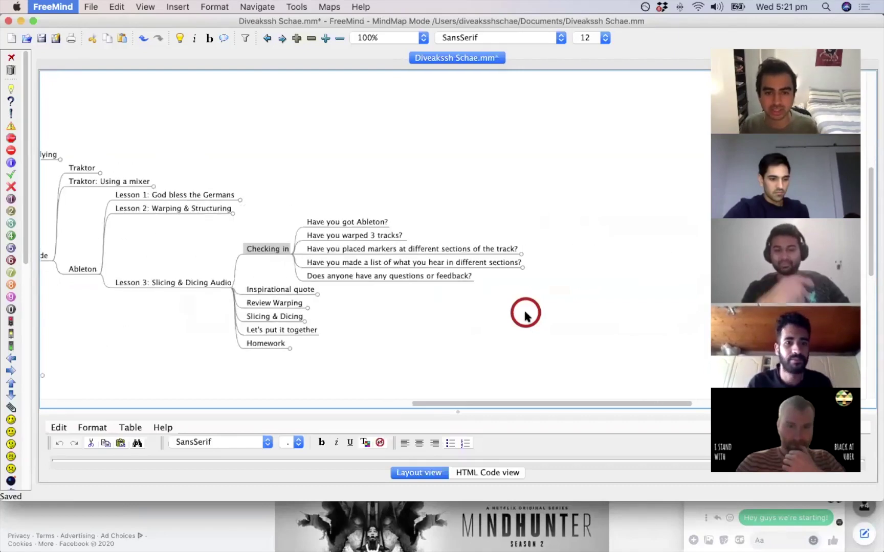
key("Right")
key("Up")
key("Up")
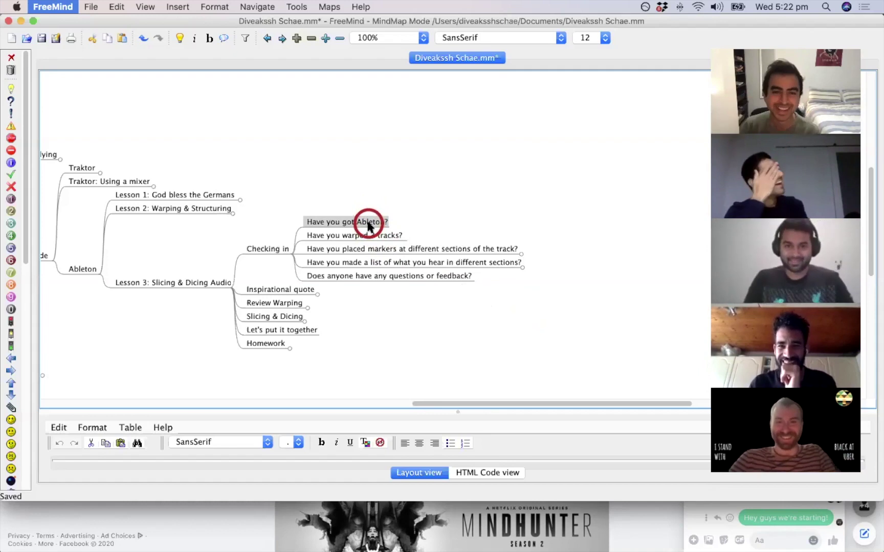
left_click(367, 233)
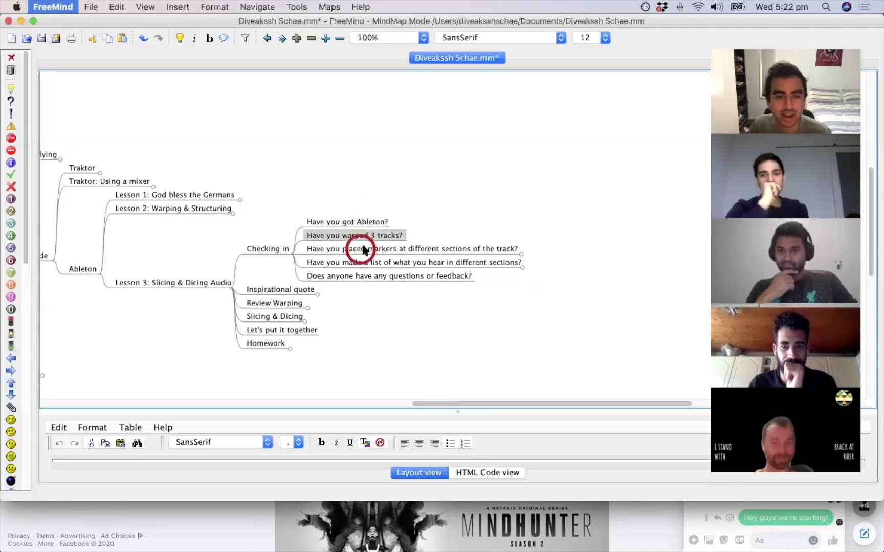
left_click(357, 249)
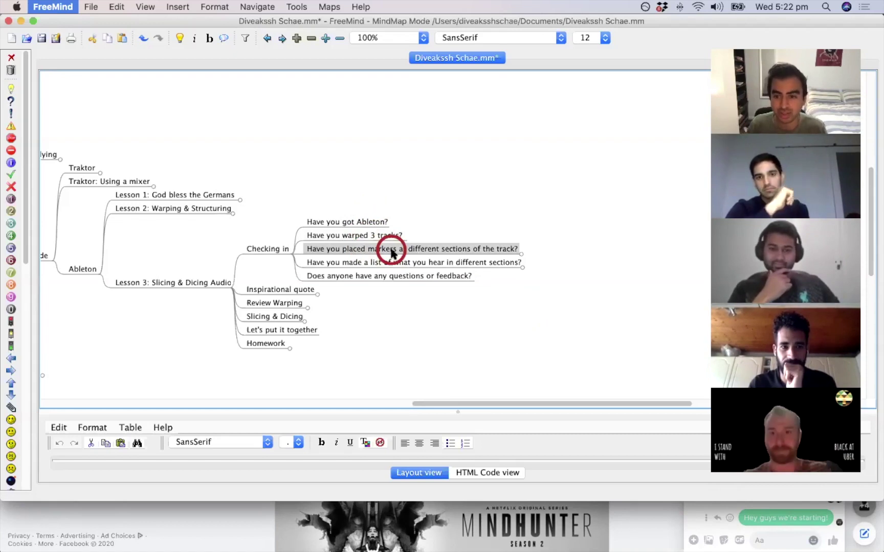
left_click(358, 259)
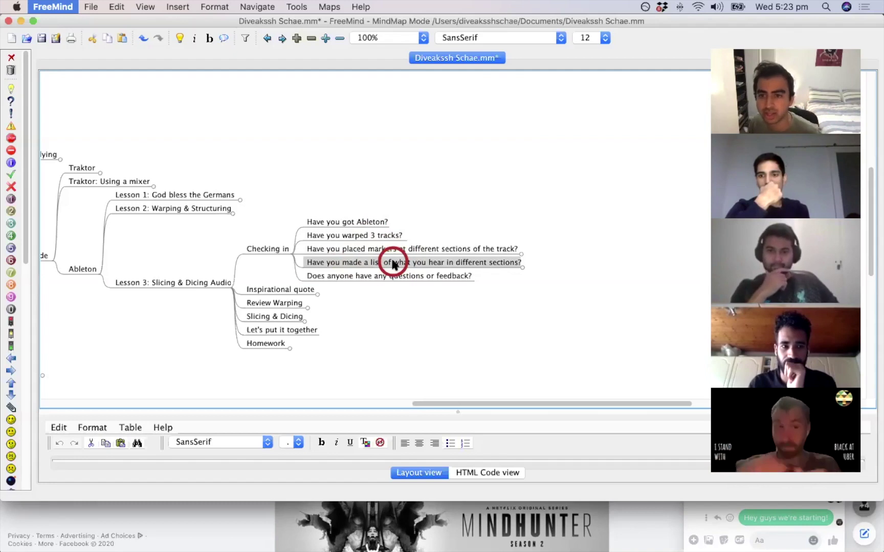
Return to the Checking in node and fold its list of questions.
scroll(424, 310, "right", 3)
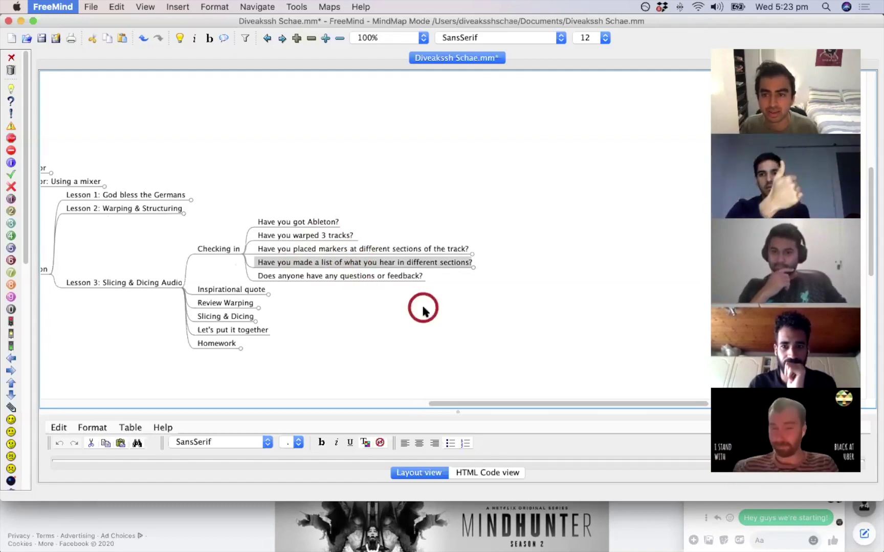
scroll(423, 309, "left", 6)
scroll(424, 309, "right", 3)
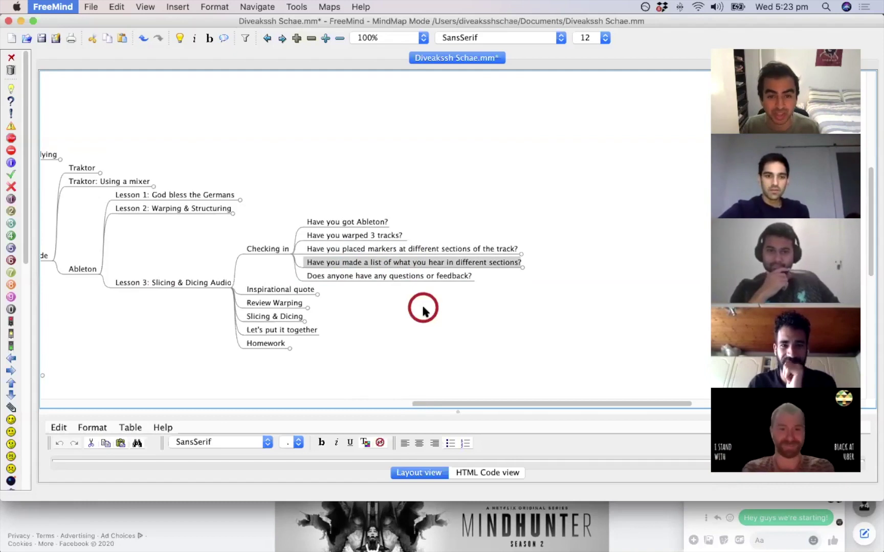
key("Left")
key("Right")
key("Left")
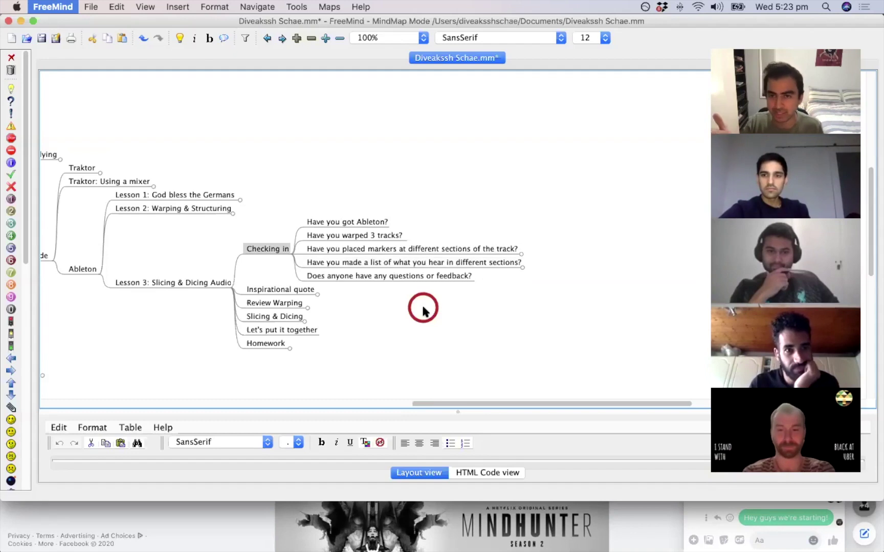
key("Right")
key("Left")
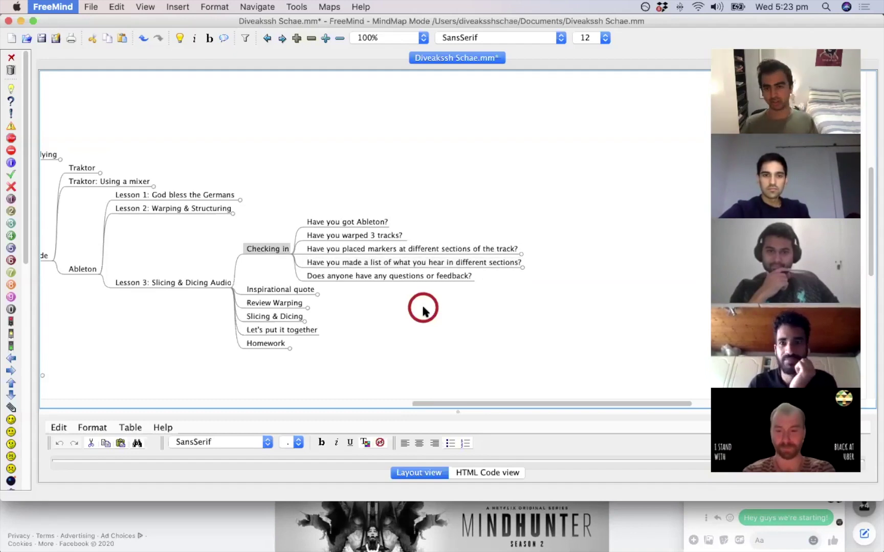
key("space")
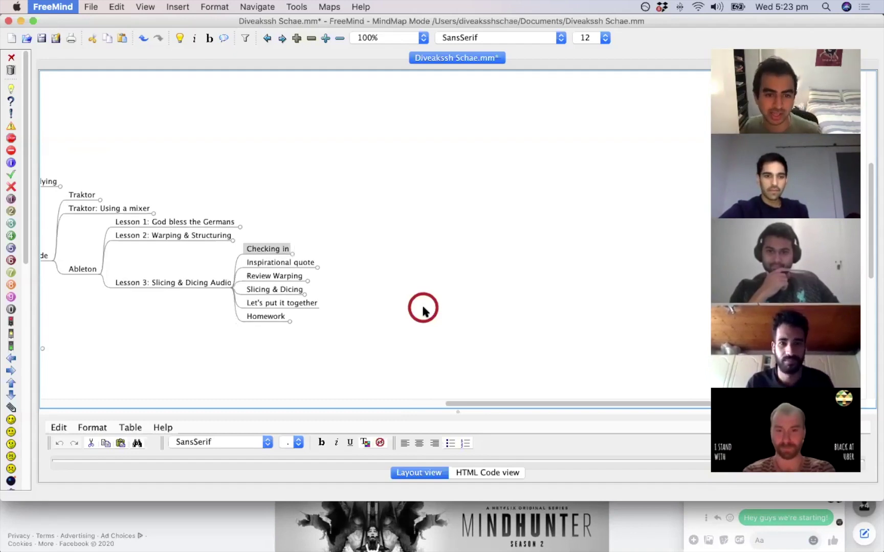
Review the Lesson 2: Warping & Structuring and Lesson 3: Slicing & Dicing Audio nodes in turn.
key("Down")
key("Left")
key("Up")
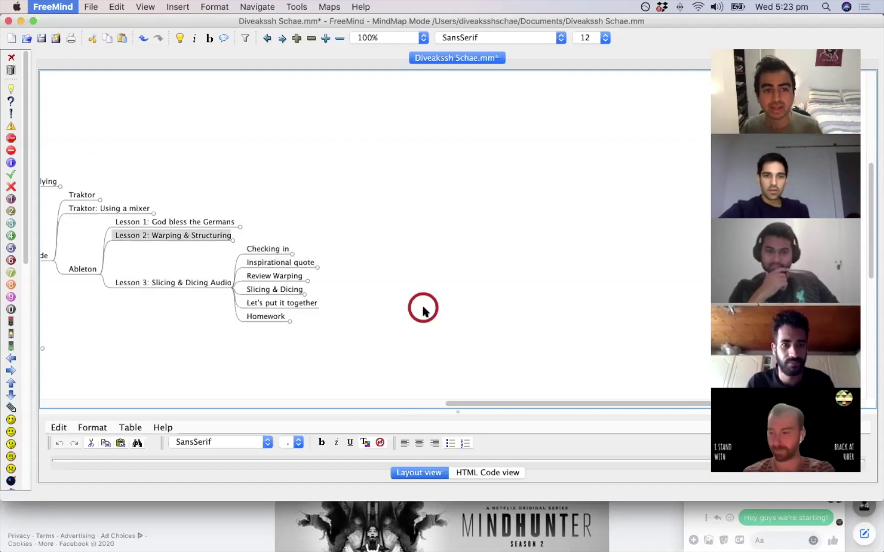
key("Down")
key("Up")
key("Down")
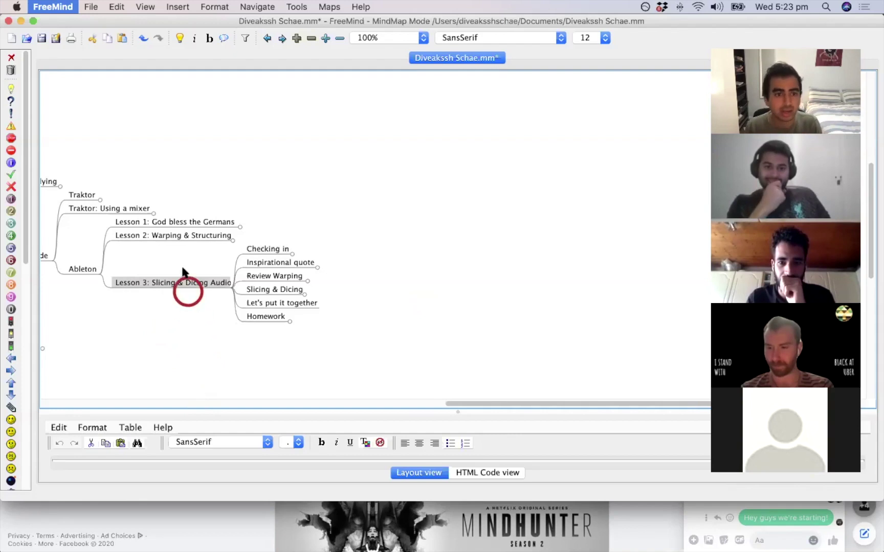
left_click(201, 241)
left_click(187, 276)
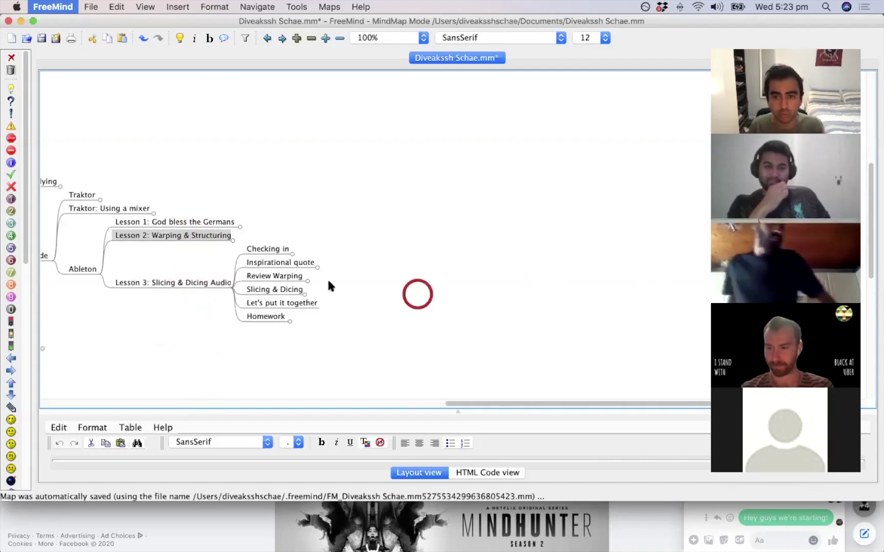
left_click(186, 287)
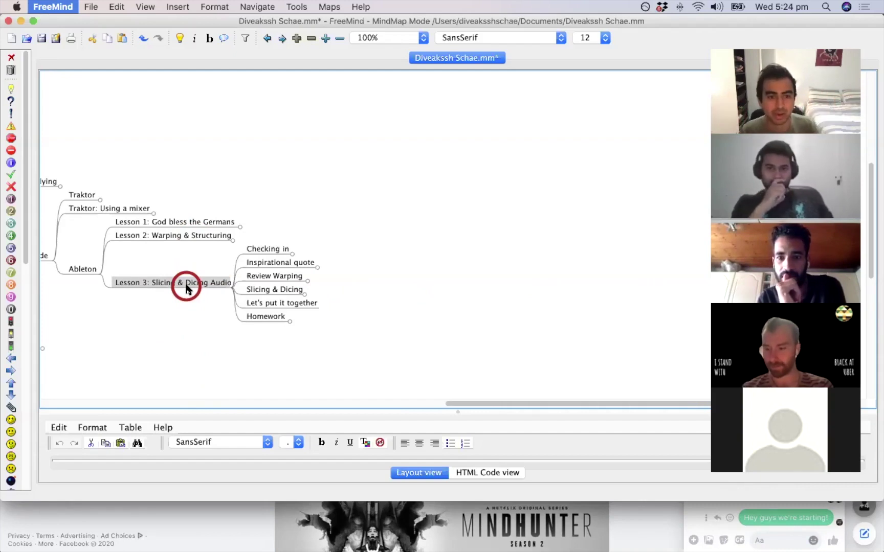
Unfold the Inspirational quote node under Lesson 3 and select the reminder about changing the Ableton output.
key("Right")
key("Left")
key("Right")
key("Left")
key("Right")
key("Up")
key("Down")
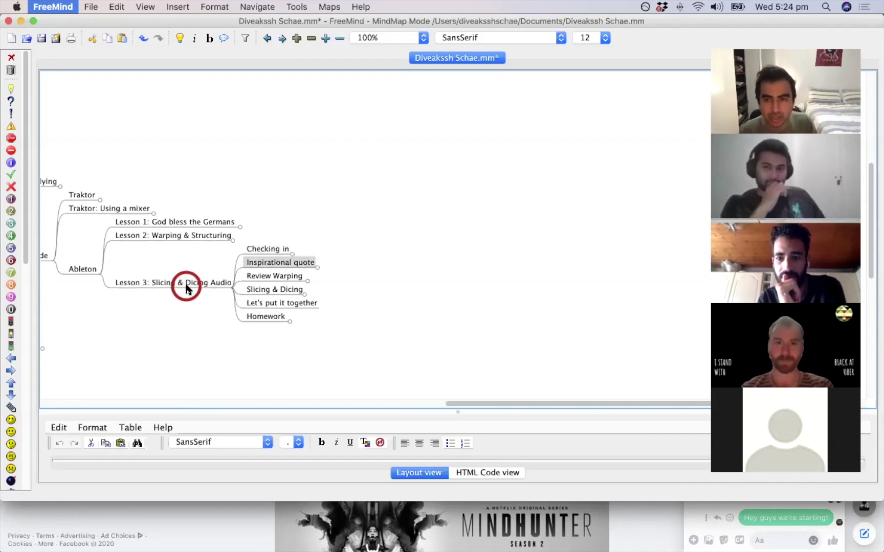
key("Left")
key("Right")
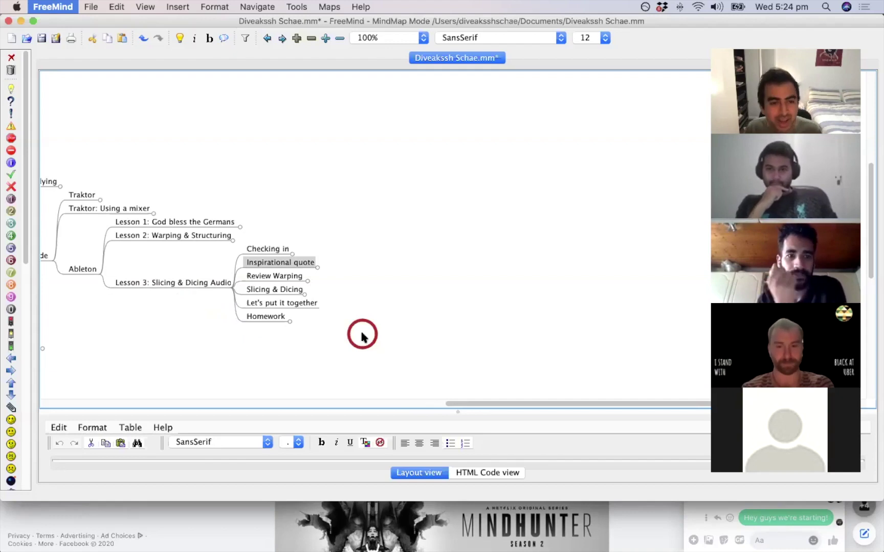
key("space")
key("Right")
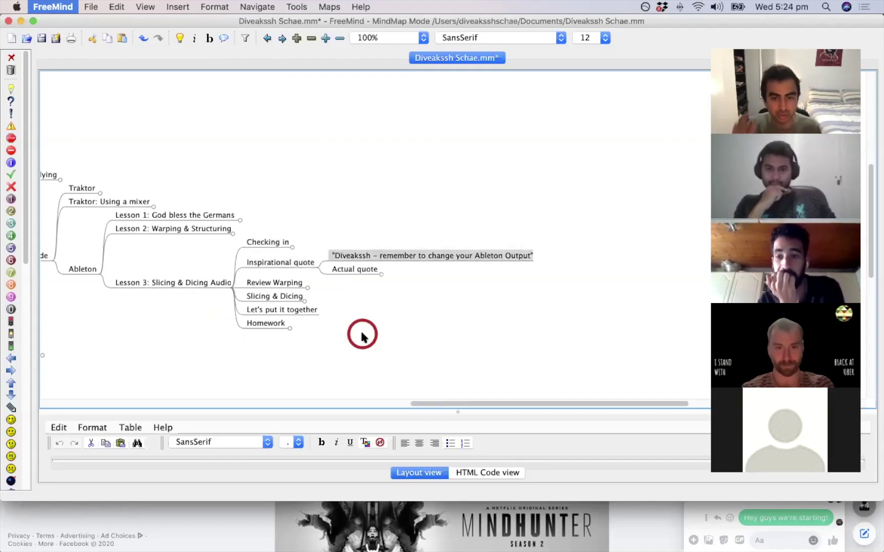
Switch to Ableton Live, set the audio output device to ZoomAudioDevice (2 In, 2 Out), and briefly play the set to test it.
key("super+Tab")
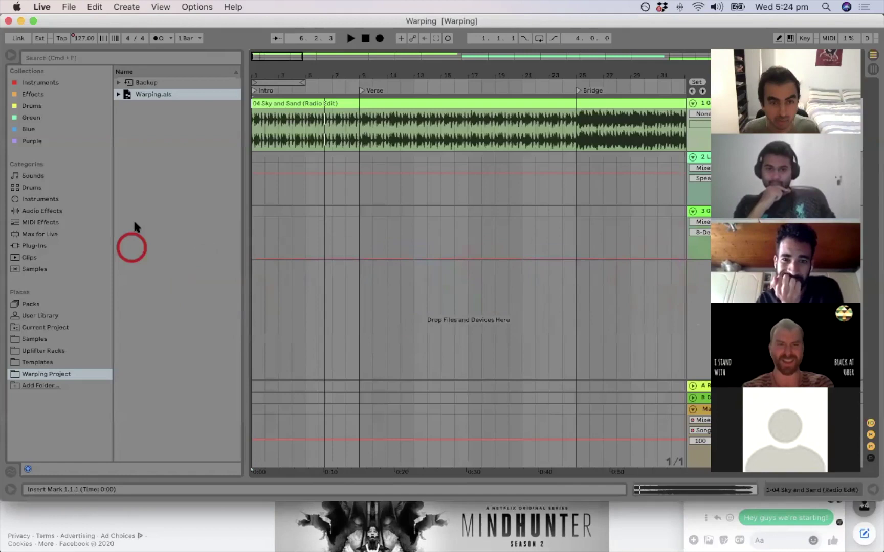
key("super+comma")
left_click(529, 143)
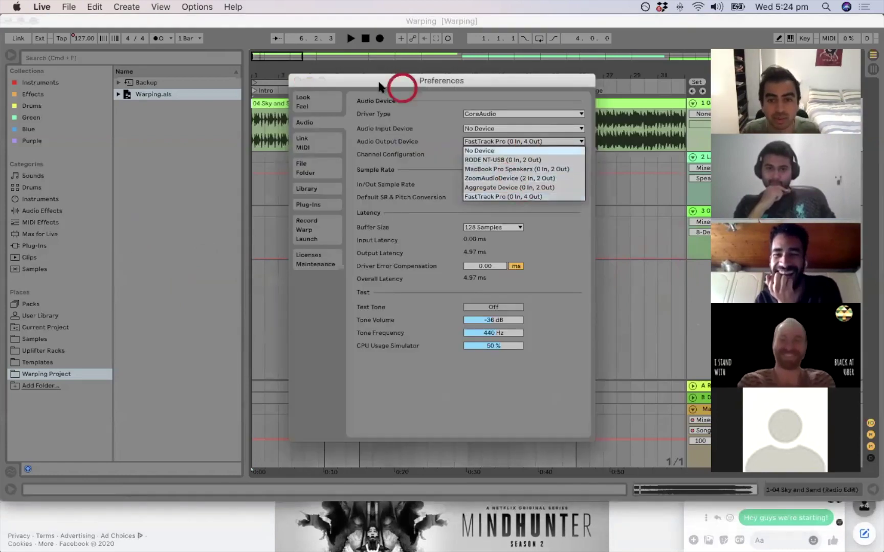
left_click(542, 181)
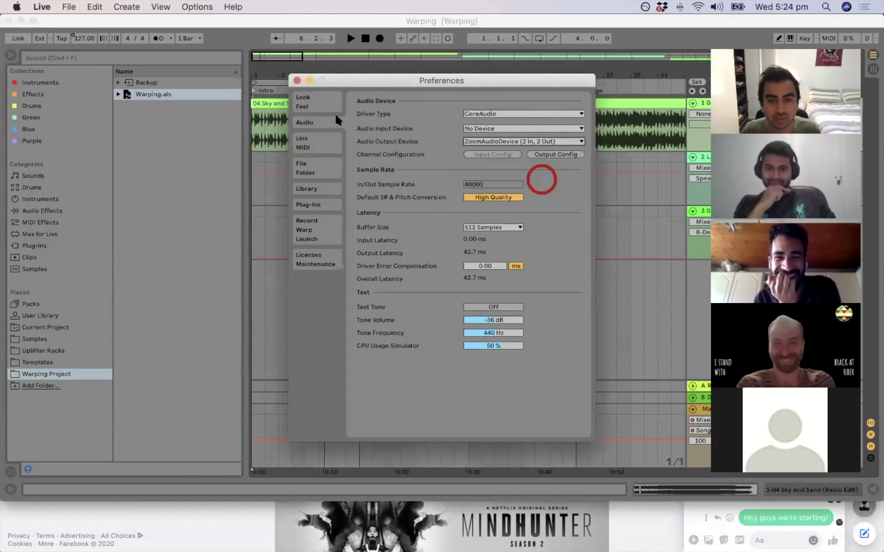
left_click(297, 81)
left_click(368, 39)
key("space")
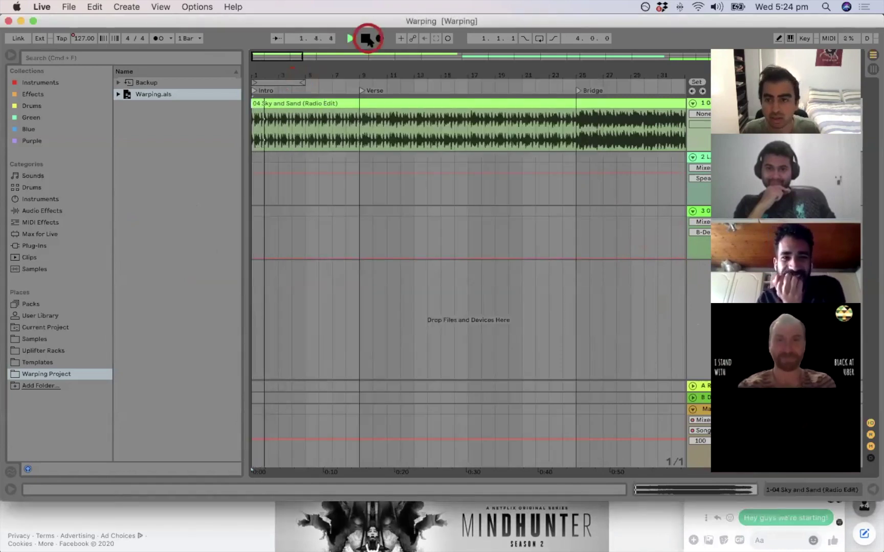
Switch back to FreeMind and unfold the Actual quote node to show its text.
key("super+Tab")
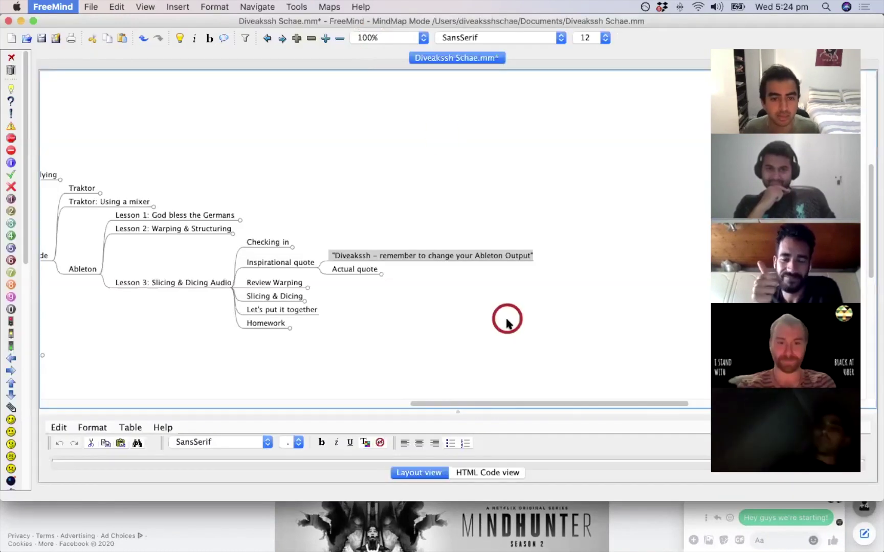
key("Down")
type("I put my thing down, flip it and reverse it")
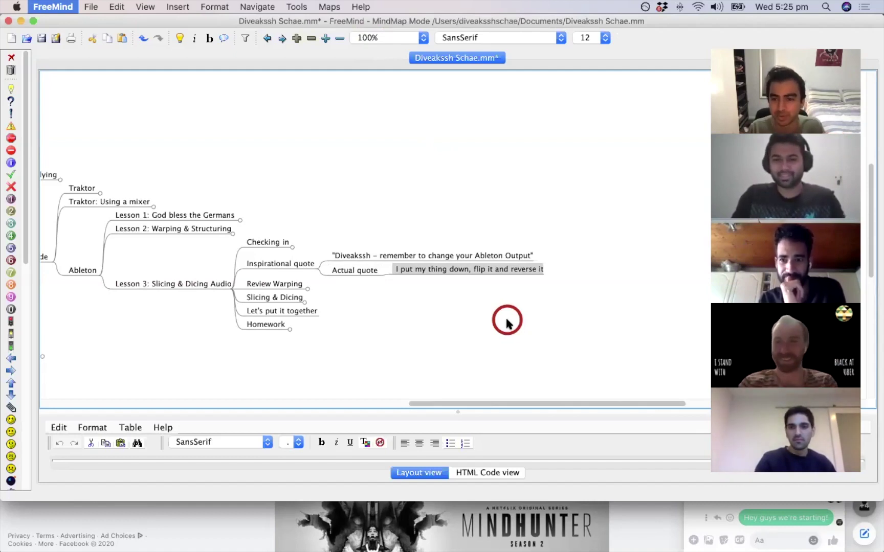
key("Left")
key("Right")
Switch to Ableton Live and open the recent set Slicing & Dicing Audio.als.
key("F1")
key("super+Tab")
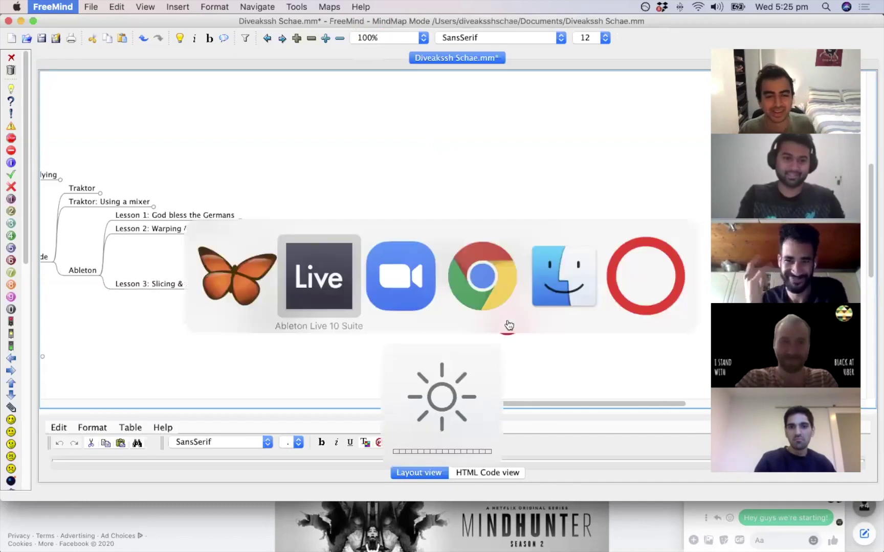
key("super+Tab")
key("super+Tab")
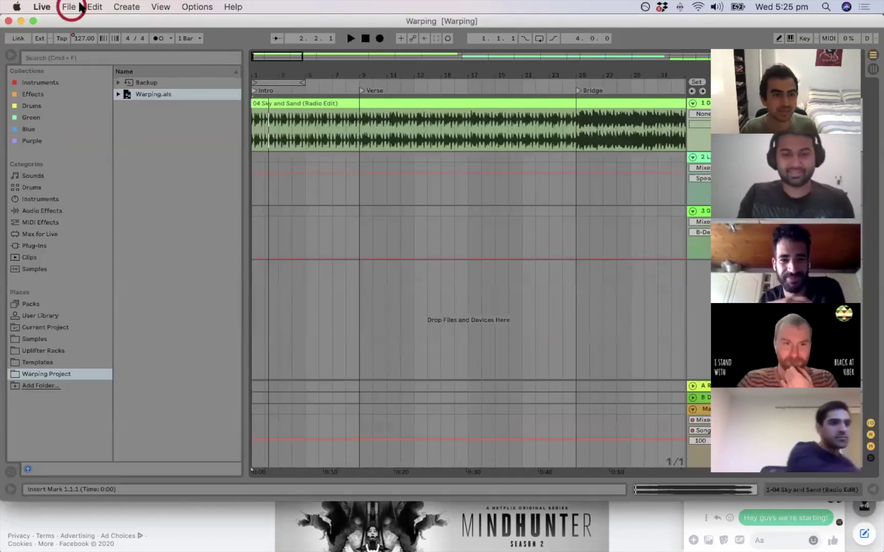
left_click(69, 6)
mouse_move(119, 43)
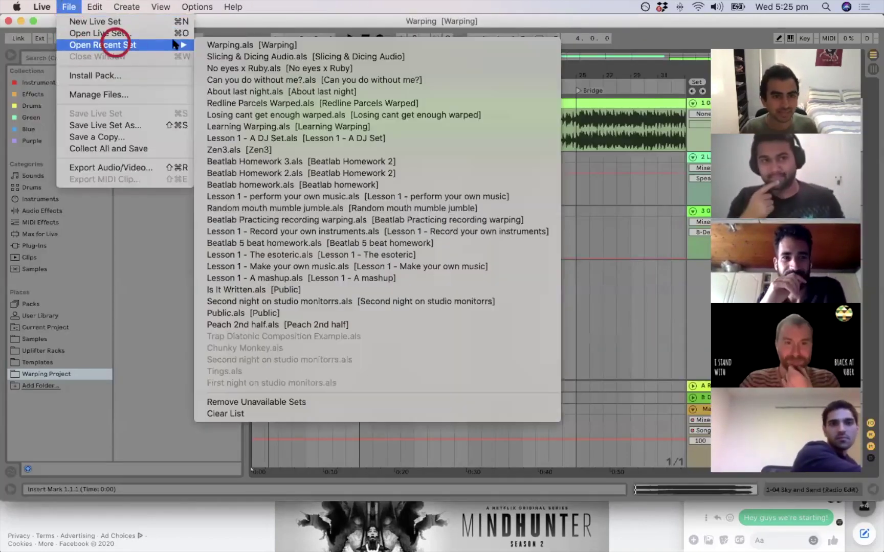
left_click(212, 56)
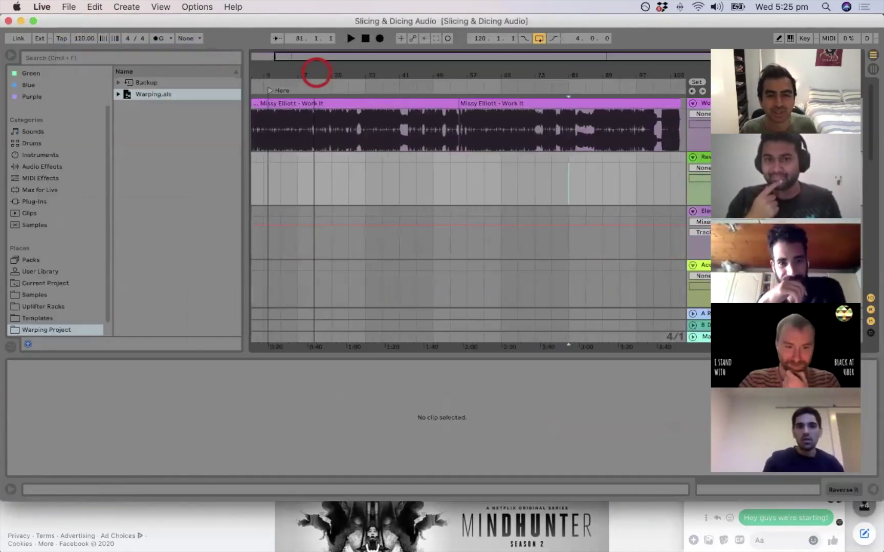
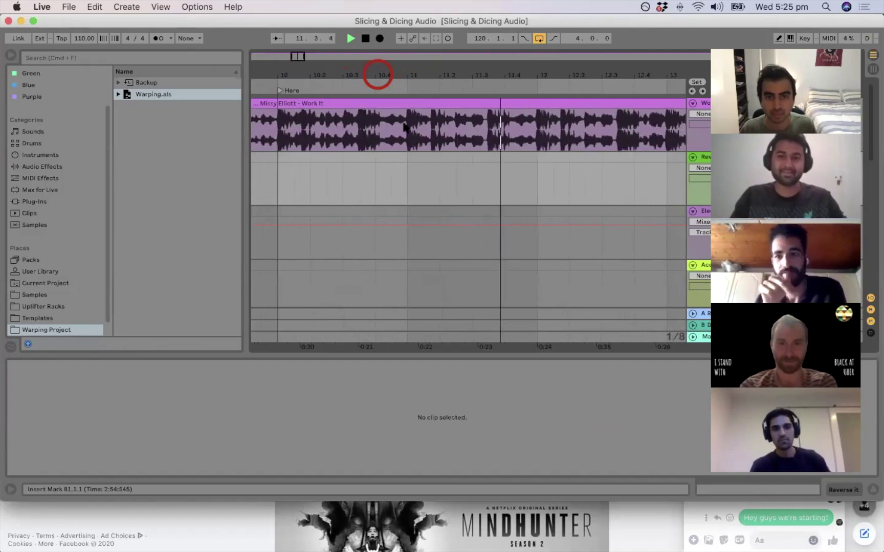
Stop playback and replay the Missy Elliott - Work It clip from bar 10, at the Here locator.
key("space")
left_click_drag(402, 70, 410, 63)
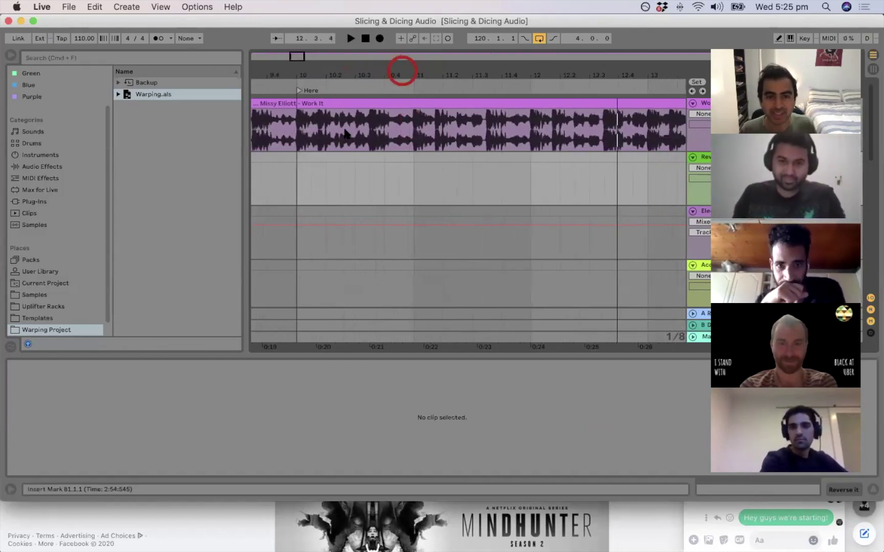
left_click(312, 134)
left_click(353, 135)
left_click(413, 136)
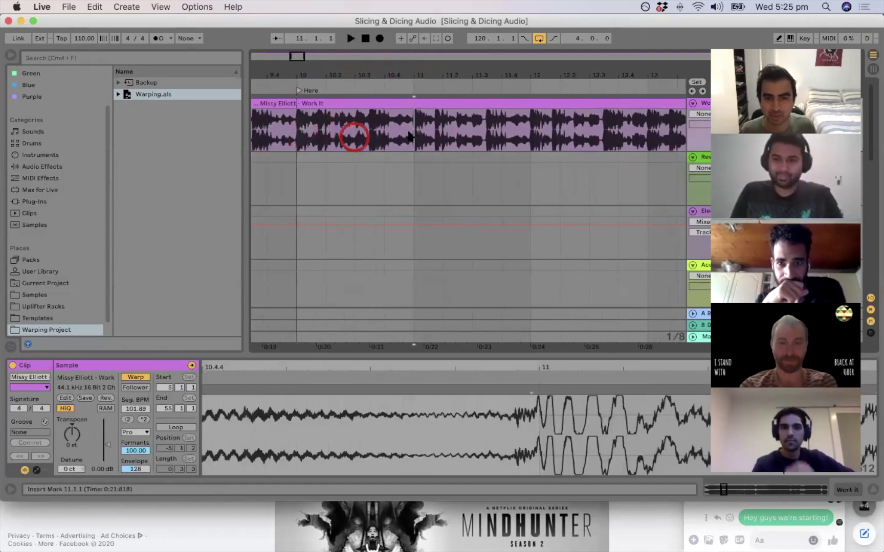
left_click(304, 136)
key("space")
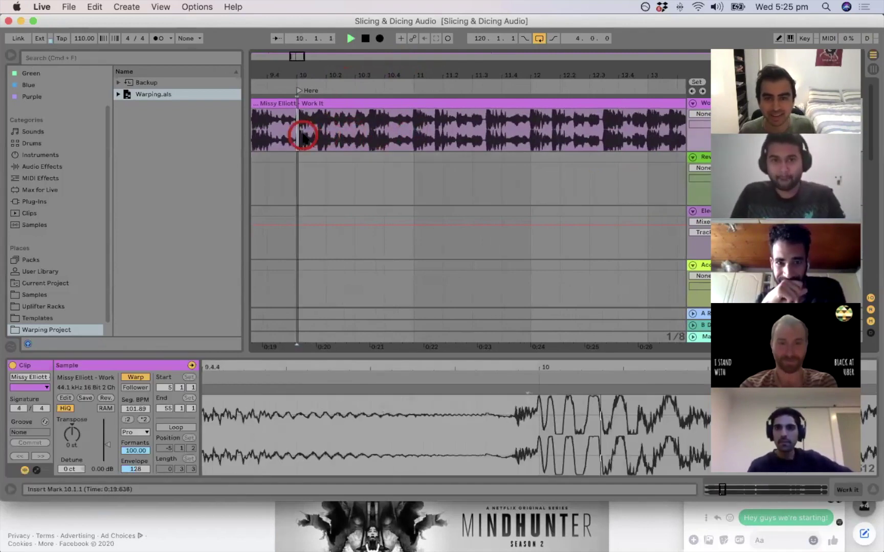
Stop playback and split the Work It clip around the one-bar section from 11.1.1 to 12.1.1.
left_click_drag(417, 122, 532, 130)
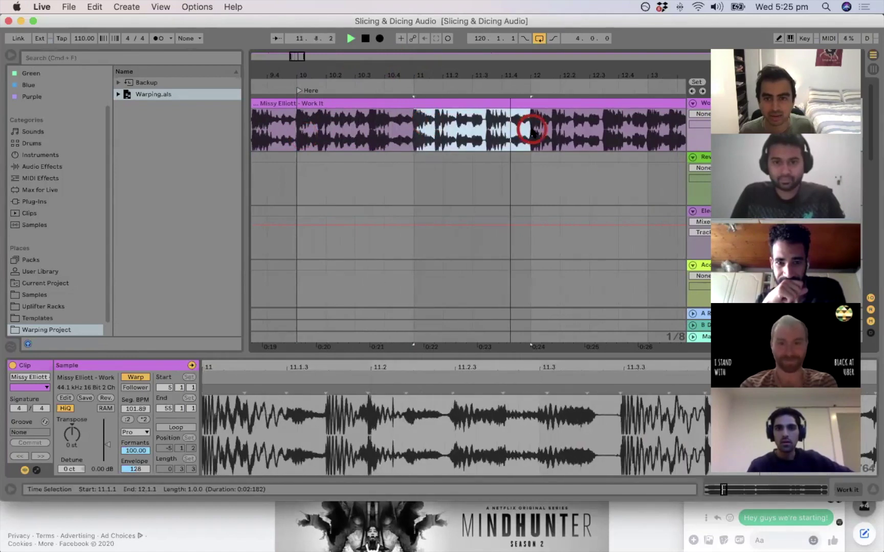
key("space")
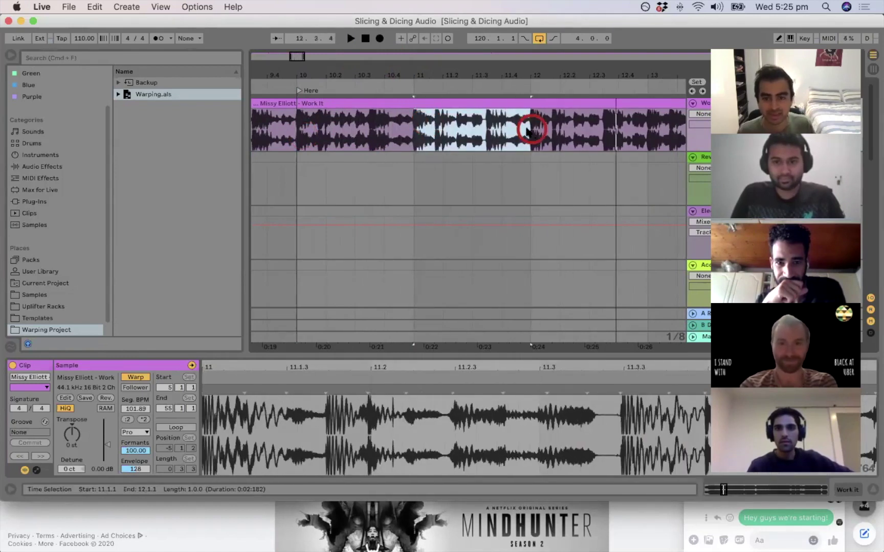
key("super+e")
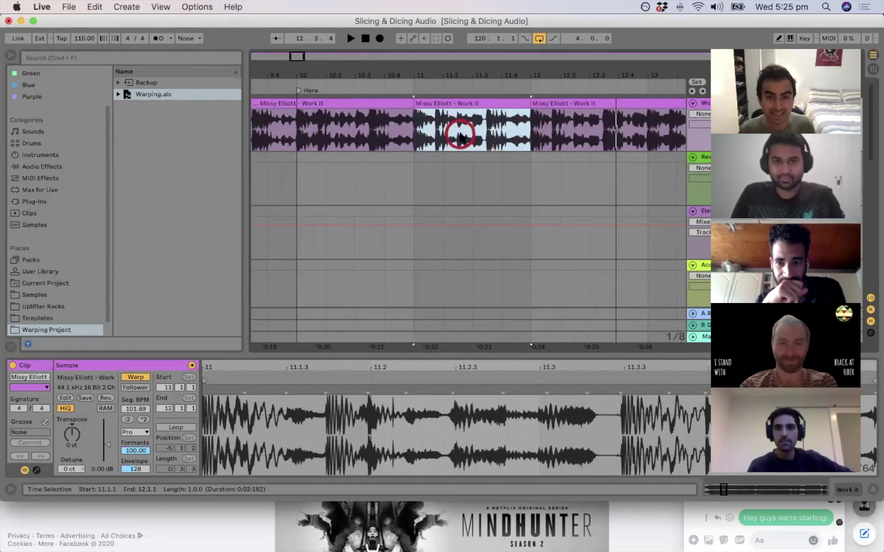
Copy the one-bar Work It slice onto the Reverse it track directly below and consolidate it.
key("Down")
left_click_drag(459, 122, 459, 157)
key("super+j")
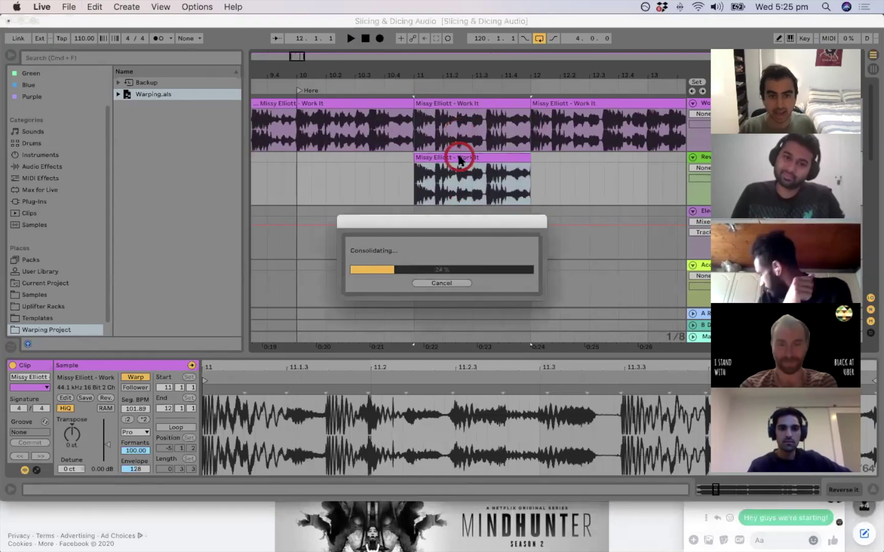
Play the consolidated Work It slice on the Reverse it track from 11.1.1, and stop playback.
left_click(413, 183)
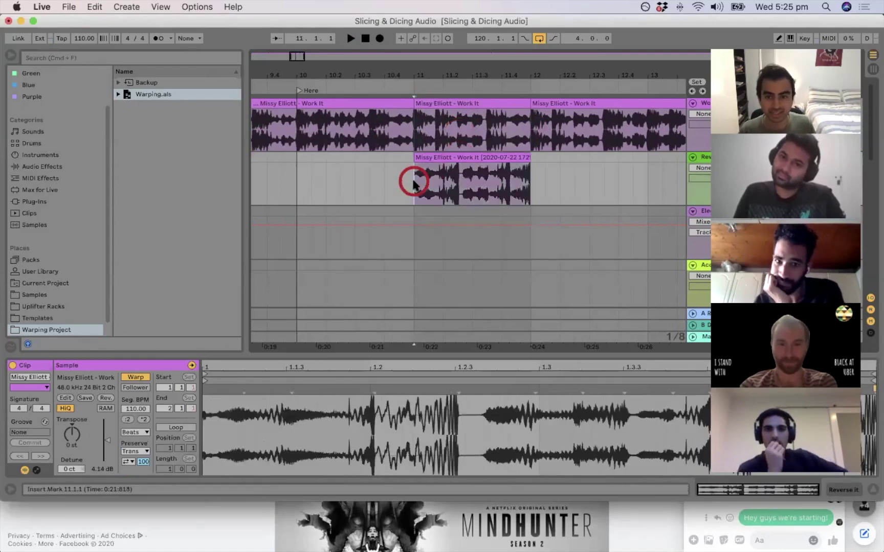
key("space")
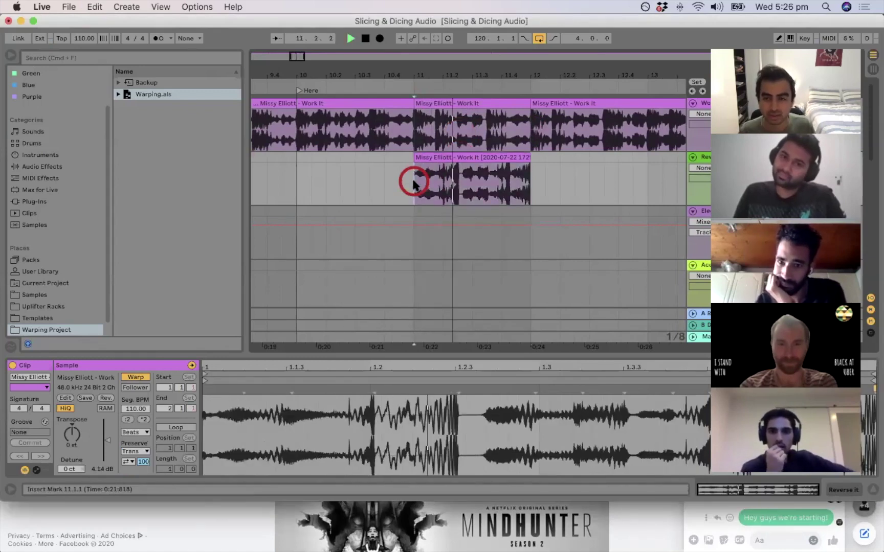
key("space")
Undo the slice processing and its copy on the Reverse it track.
key("super+z")
key("super+z")
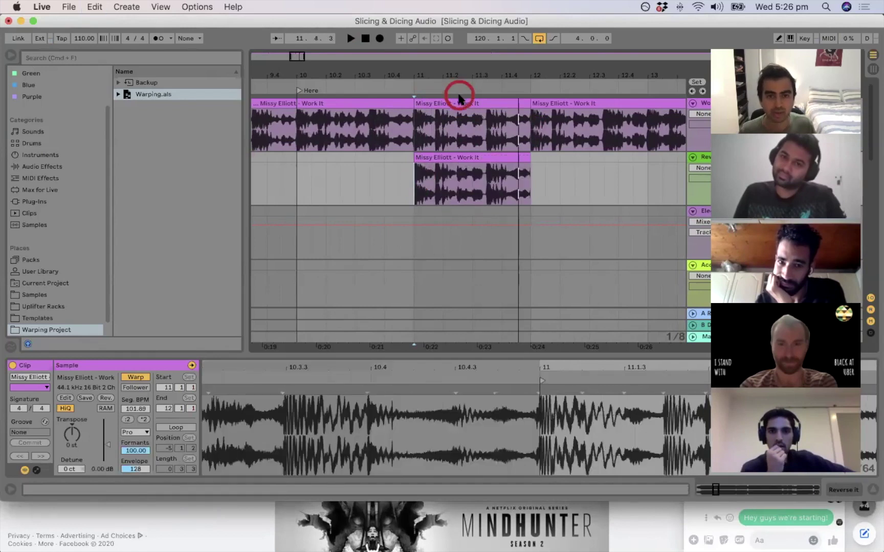
key("super+z")
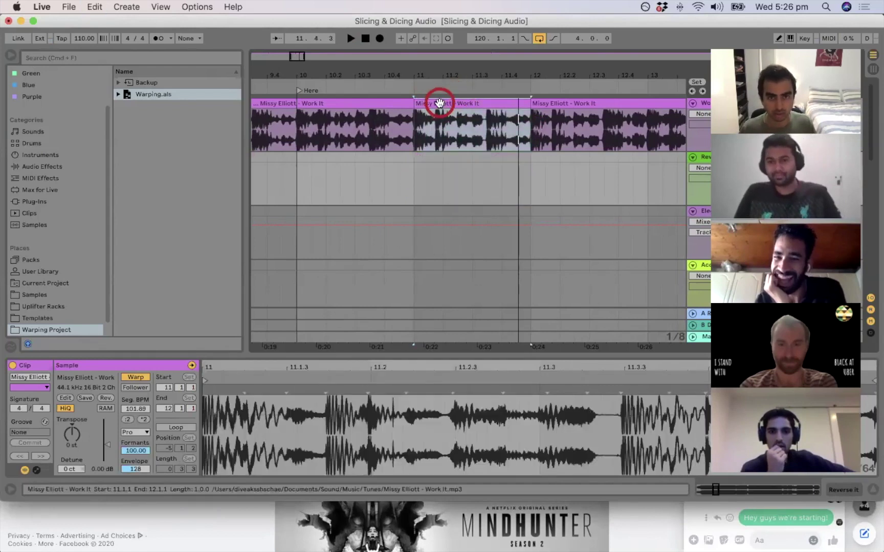
Extend the start of the Work It slice back to 10.4.1 and place a reversed copy on the Reverse it track.
left_click_drag(414, 102, 386, 105)
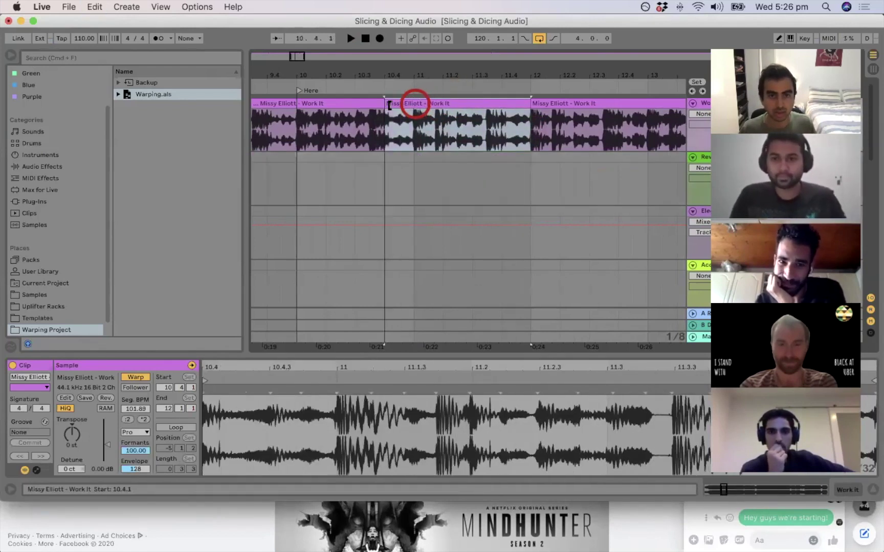
key("Down")
key("Down")
key("Up")
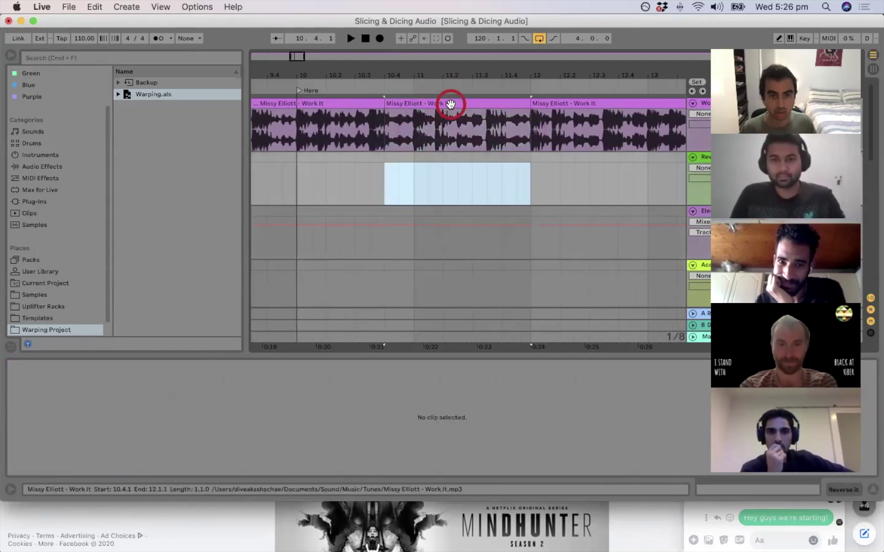
key("super+v")
key("r")
Solo the Reverse it track and play its reversed clip from 10.4.1, stopping when heard.
left_click(791, 40)
left_click(871, 249)
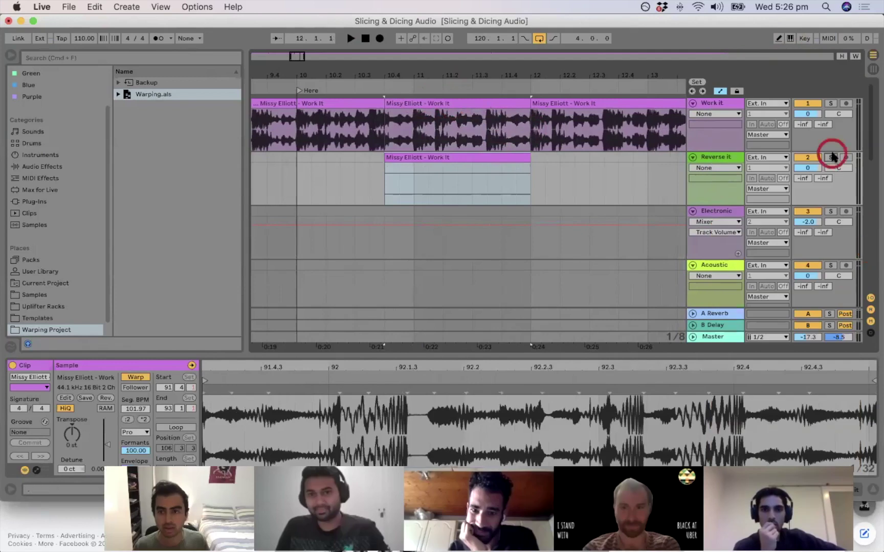
left_click(371, 180)
key("space")
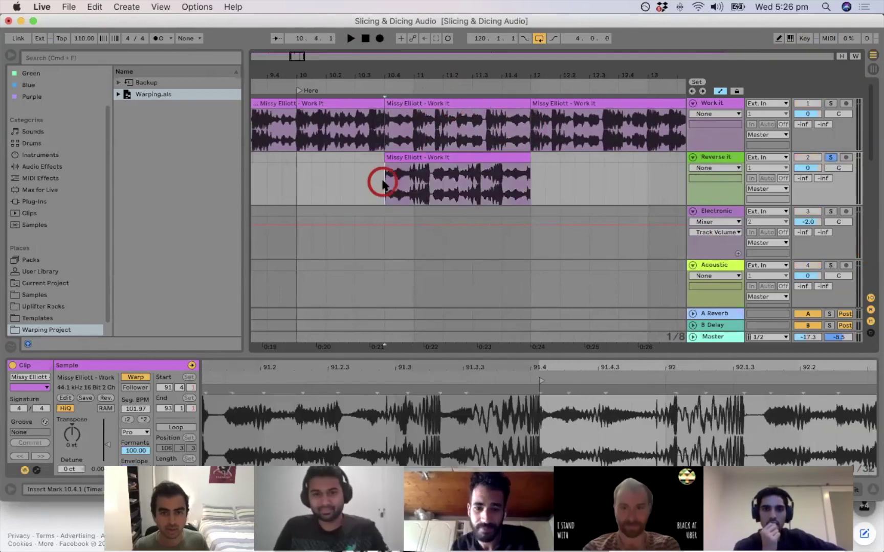
left_click(383, 183)
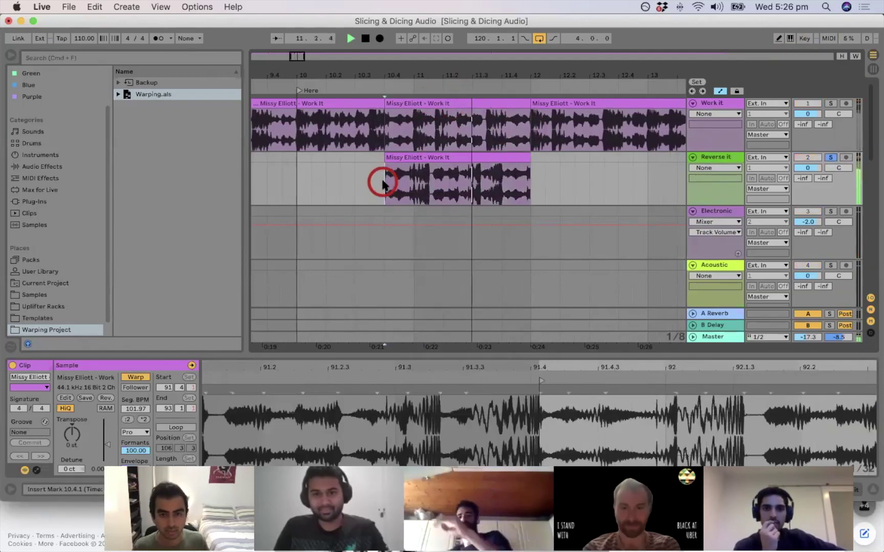
key("space")
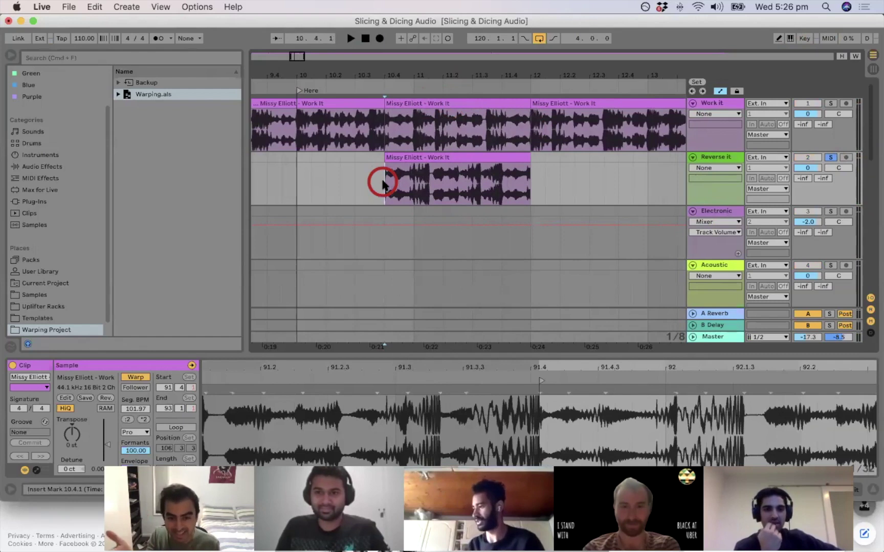
Solo the Work it track and play the original slice from 10.4.1 for comparison.
left_click(830, 104)
left_click(383, 134)
key("space")
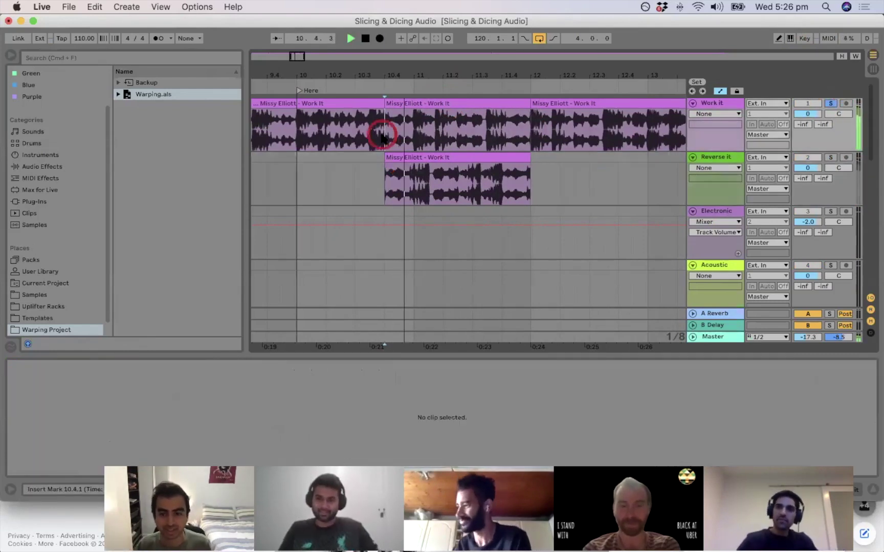
Solo the Reverse it track again and replay the reversed clip from 10.4.1.
left_click(829, 158)
left_click(384, 170)
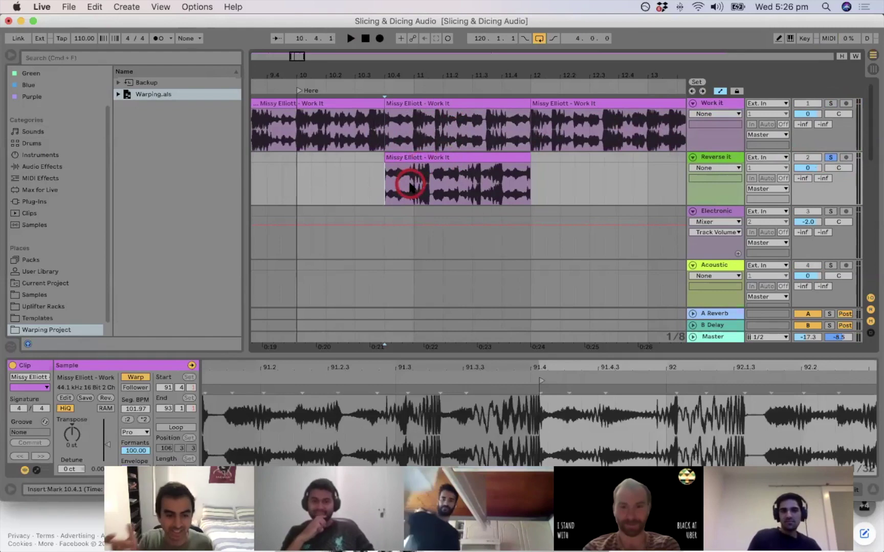
key("space")
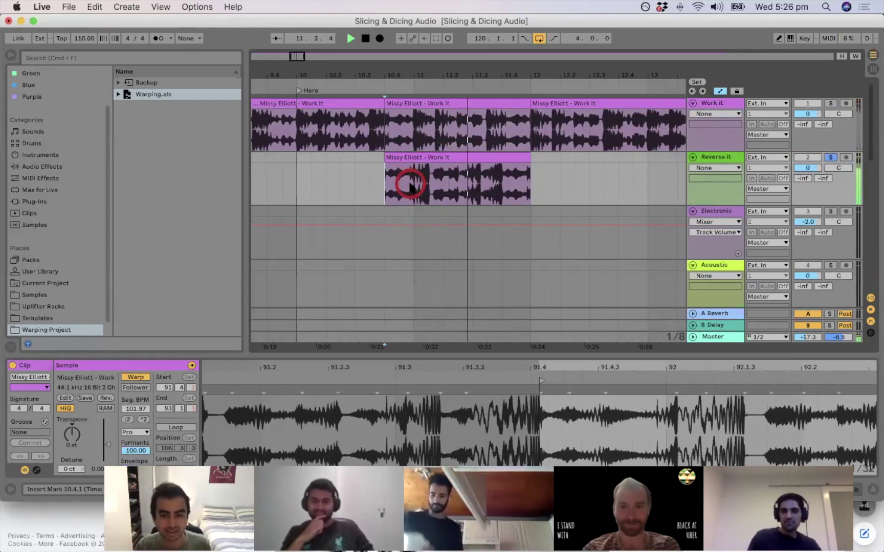
key("space")
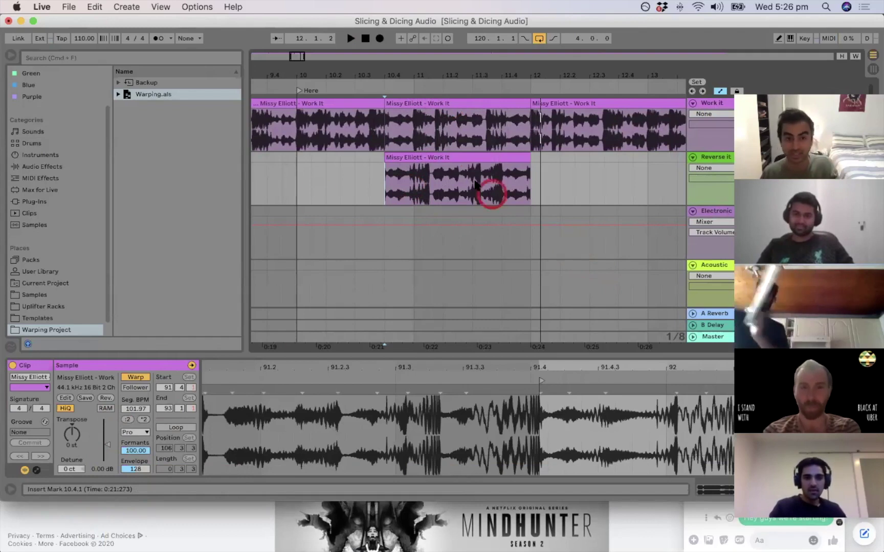
Turn off the Reverse it solo and play both tracks together from the Here locator at bar 10.
left_click(301, 134)
key("space")
left_click(773, 67)
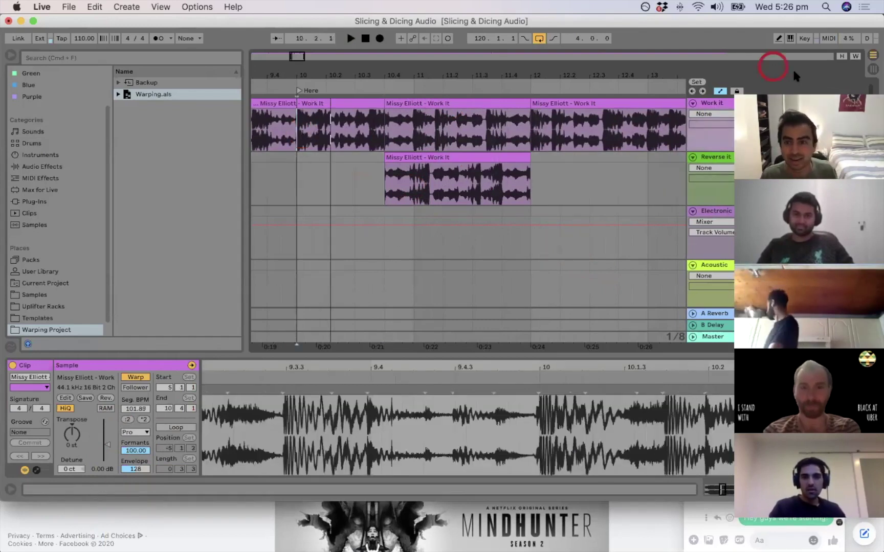
key("space")
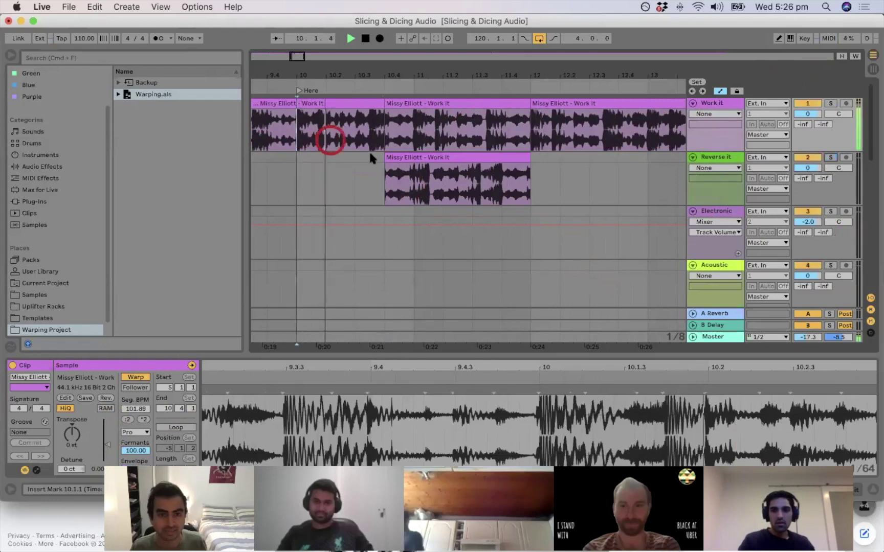
key("space")
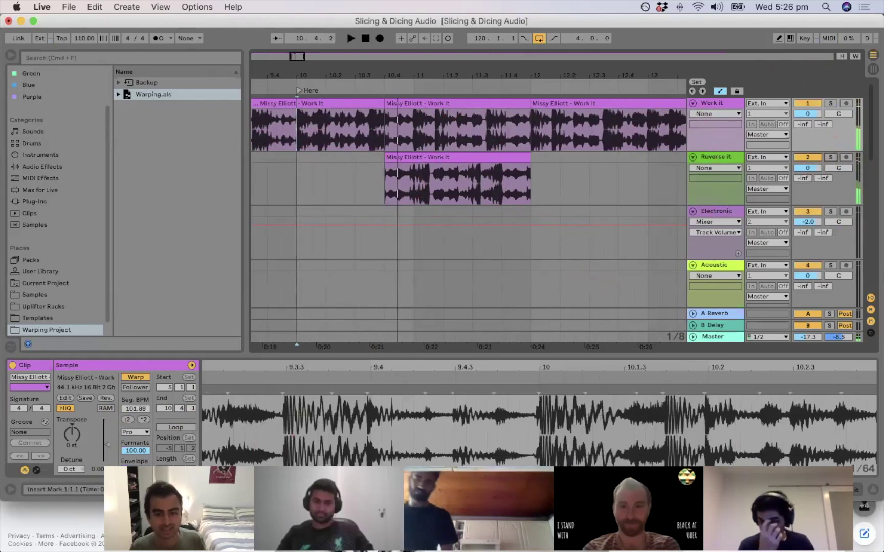
Switch to the lesson plan mind map in FreeMind.
left_click(439, 212)
left_click(609, 244)
key("super+Tab")
key("super+Tab")
key("super+Tab")
key("super+Tab")
key("super+Tab")
key("super+Tab")
key("super+Tab")
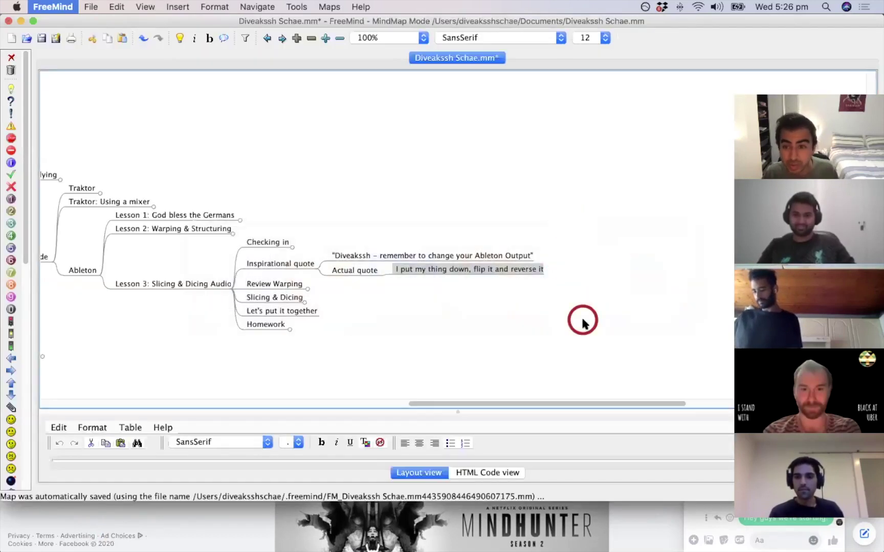
Collapse the Actual quote node in the Lesson 3 branch and return to Inspirational quote.
key("Left")
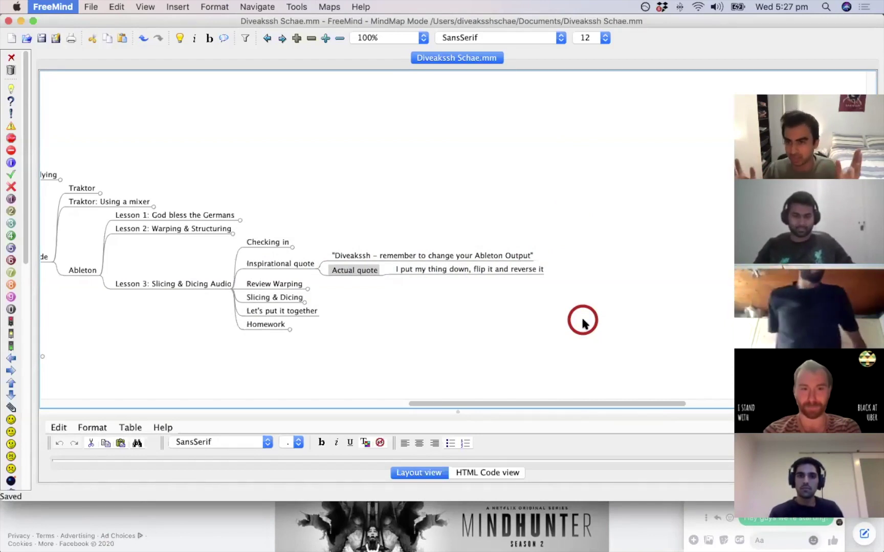
key("Left")
key("Right")
key("Right")
key("Left")
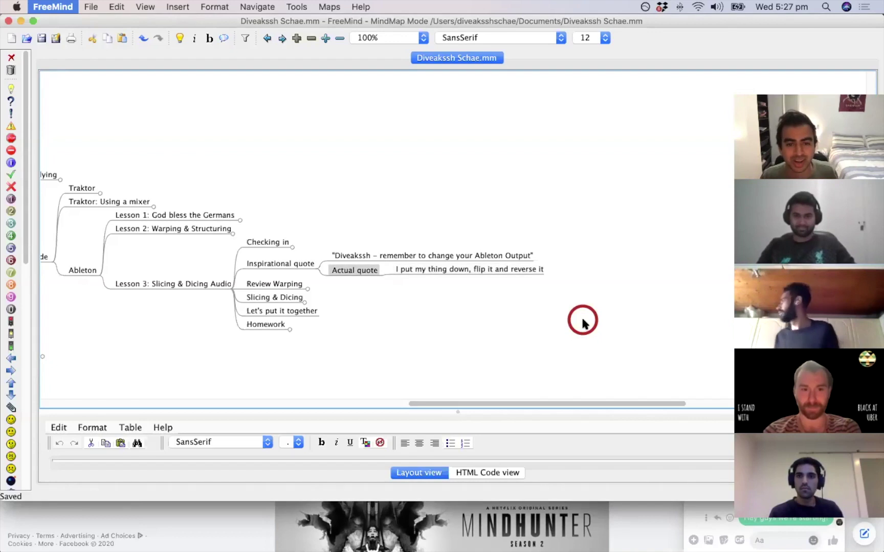
key("space")
key("Left")
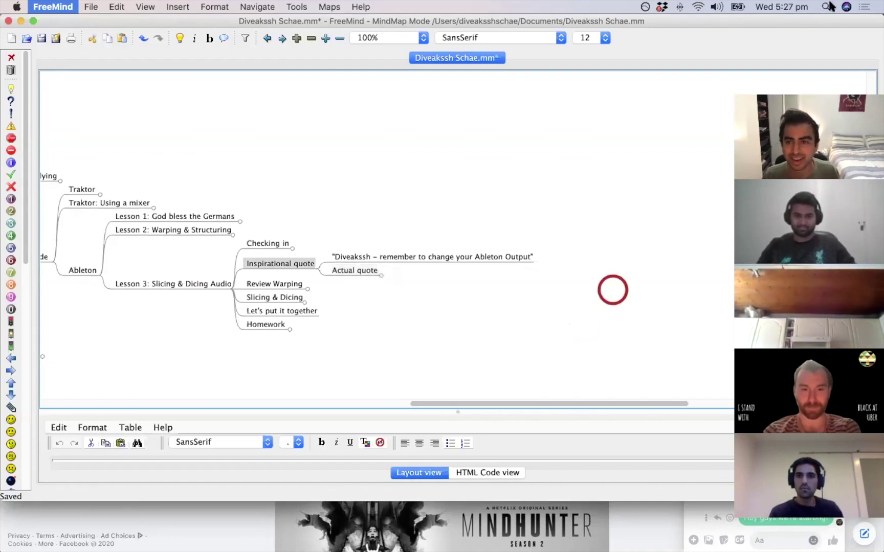
Collapse the Inspirational quote branch of Lesson 3.
key("Right")
key("Left")
key("F2")
key("F2")
key("space")
key("Left")
key("Right")
Expand Review Warping and go through its Electronic track, Acoustic Track and Acapella topics.
key("Down")
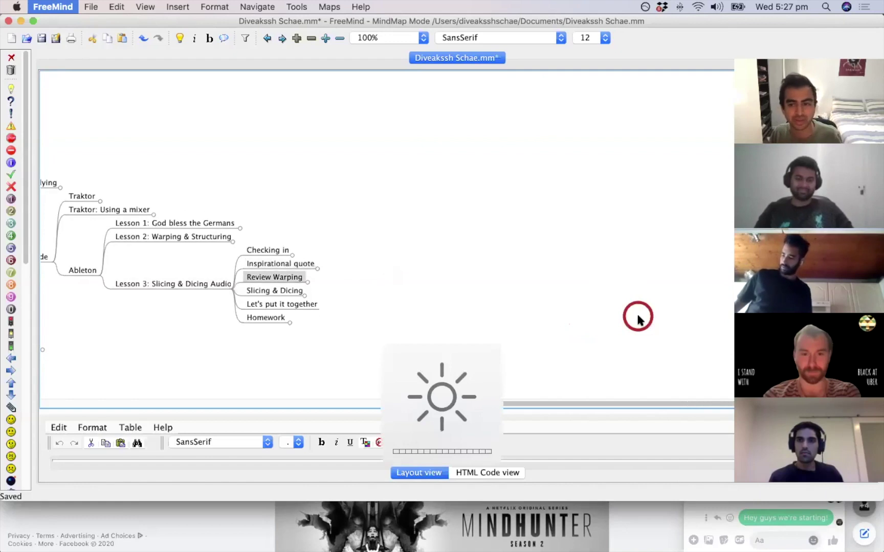
key("Right")
key("Up")
key("Left")
key("Right")
key("Left")
key("Right")
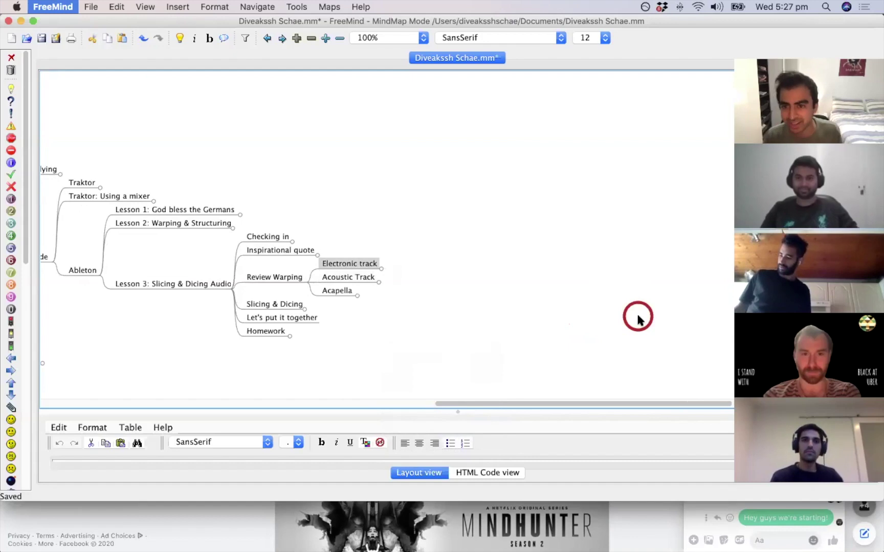
key("XF86MonBrightnessDown")
key("Left")
key("Right")
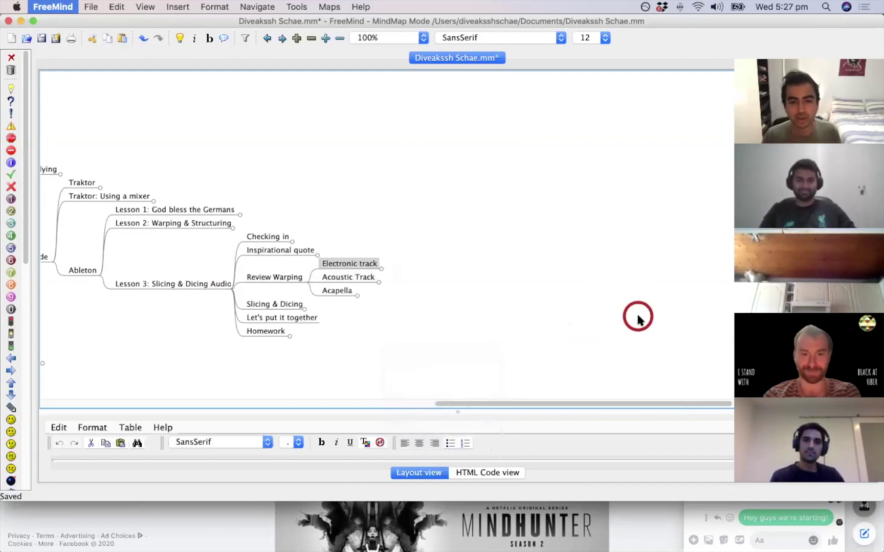
key("Left")
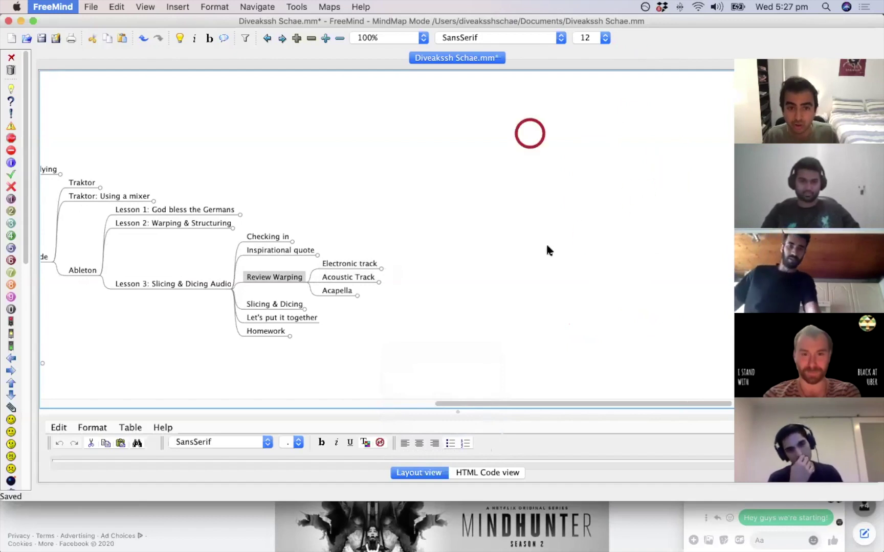
key("Right")
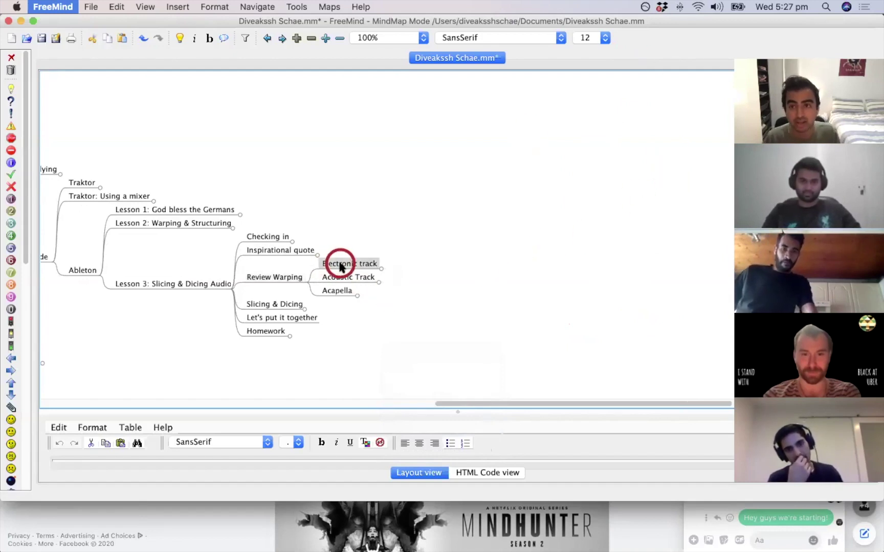
key("Down")
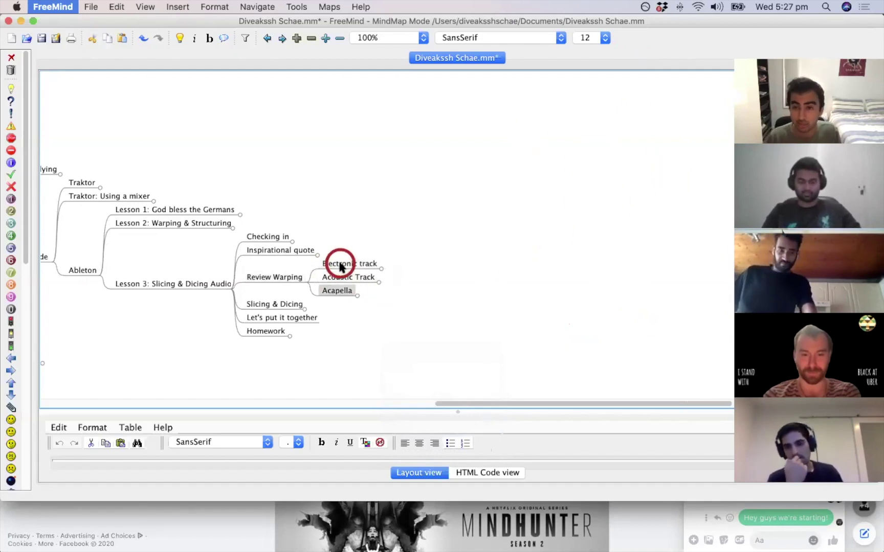
Collapse Review Warping, and expand Slicing & Dicing down to its list of Basics.
key("Left")
key("space")
key("Down")
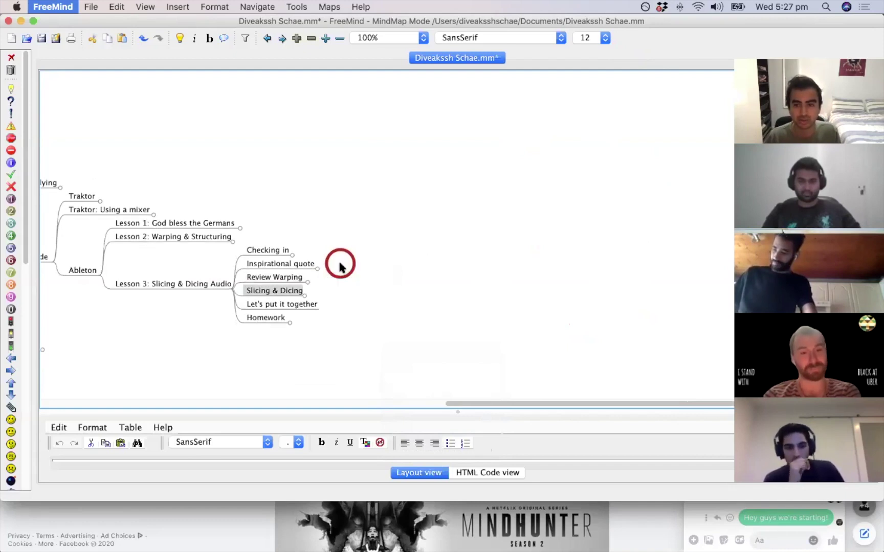
key("space")
key("Right")
key("Up")
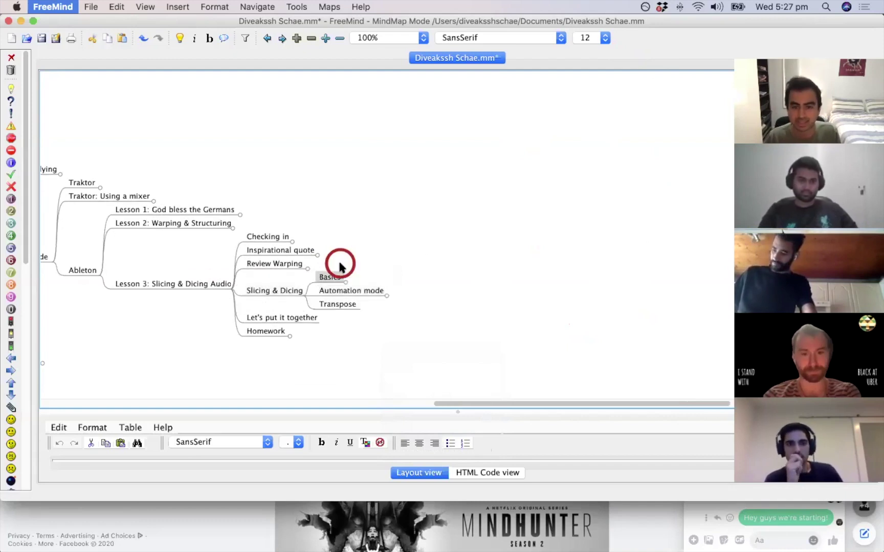
key("space")
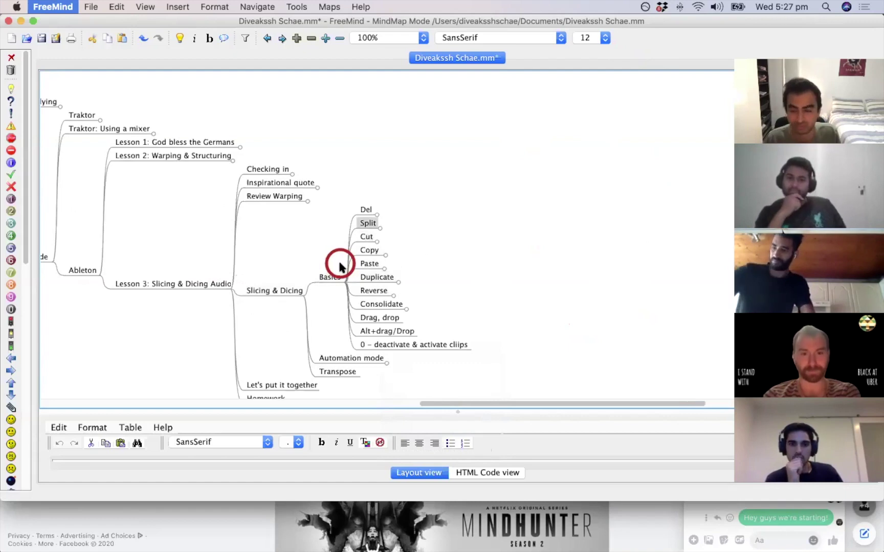
Collapse the Basics and Slicing & Dicing branches and switch back to Ableton Live.
key("Left")
key("space")
key("Left")
key("space")
key("super+Tab")
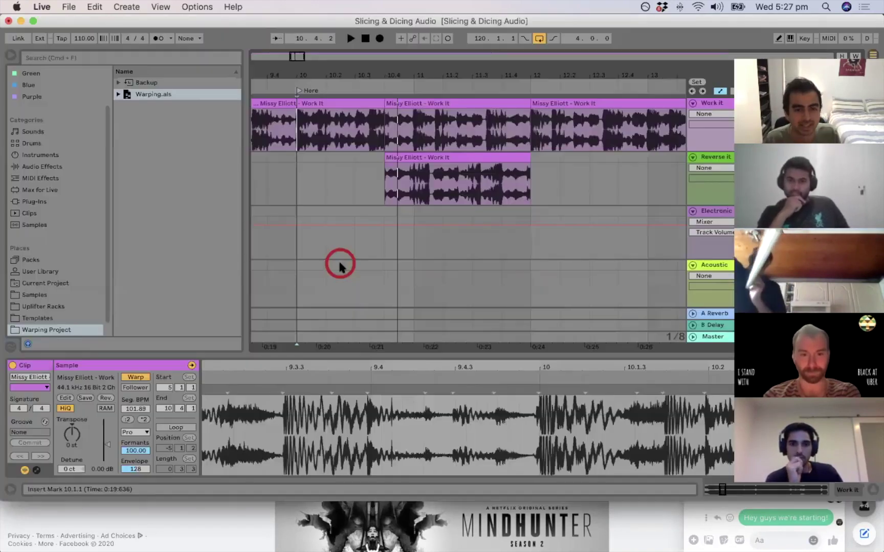
Show the empty arrangement area after the Work It clip and set the insert marker at 113.1.1 on the Electronic track.
left_click_drag(485, 71, 575, 55)
left_click_drag(656, 76, 656, 75)
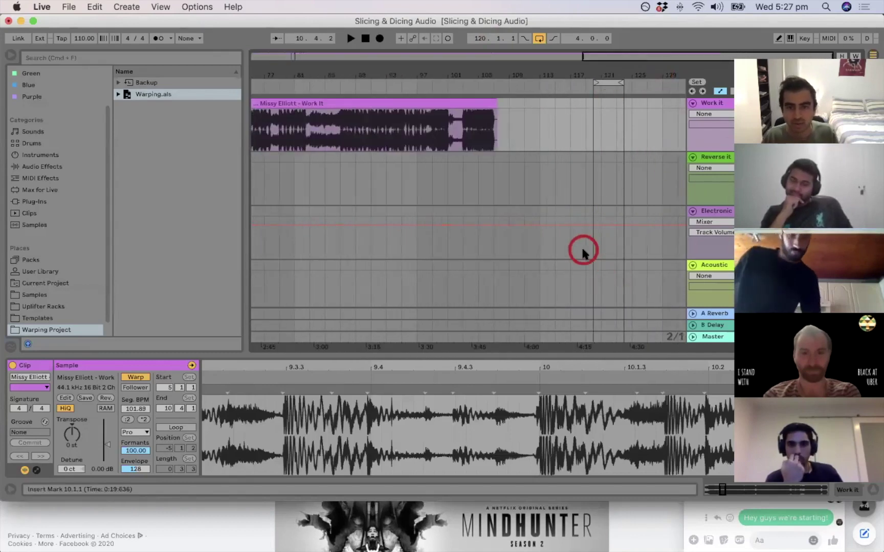
left_click(537, 250)
Open the User Library in the browser and expand its Tracks folder.
scroll(86, 323, "down", 1)
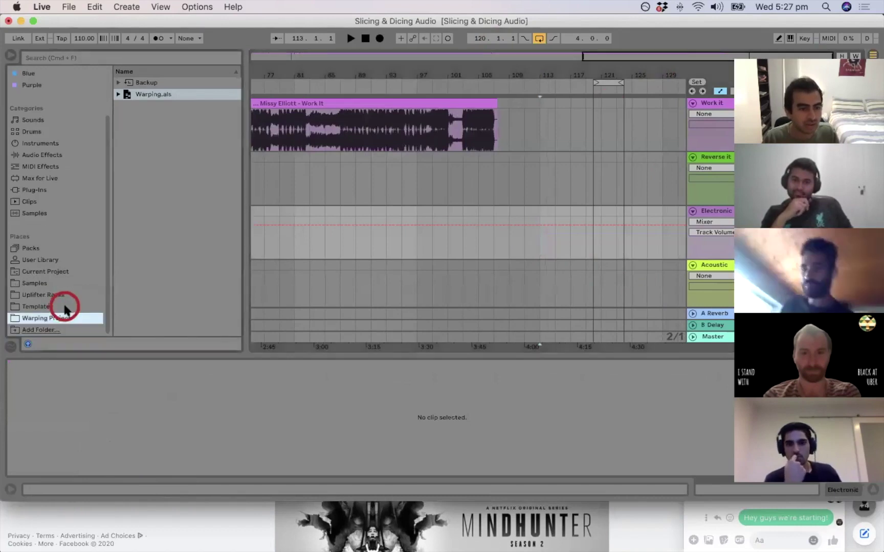
left_click(65, 258)
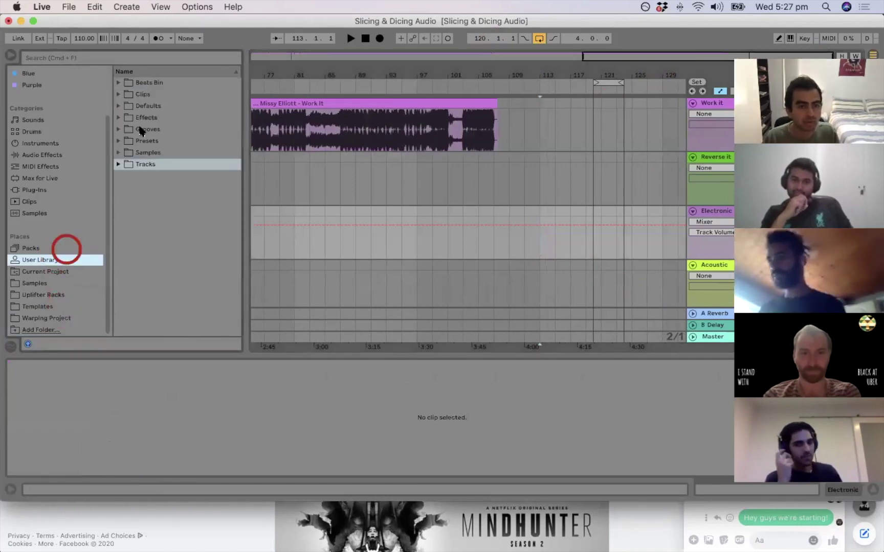
left_click(117, 165)
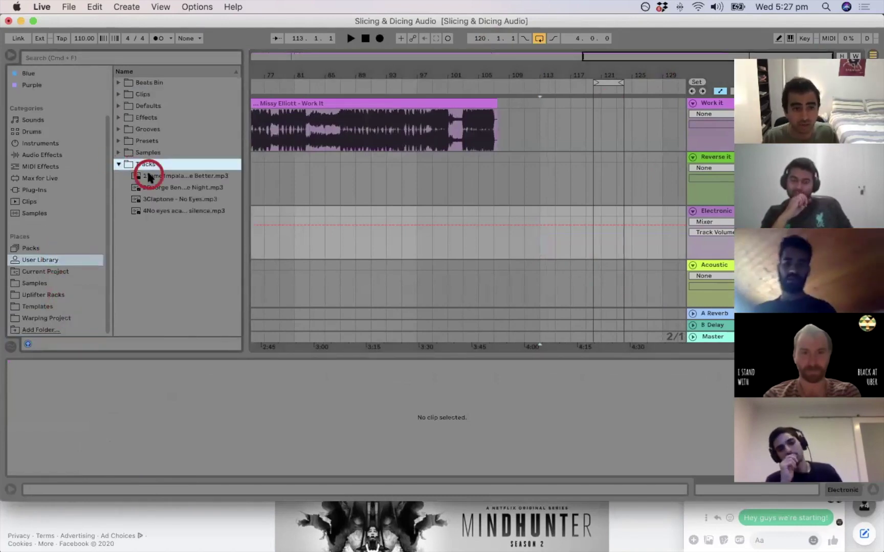
Place the Tame Impala track on the Electronic track at 117.1.1 and set the project tempo to 117 BPM.
left_click_drag(148, 178, 578, 234)
scroll(551, 259, "right", 5)
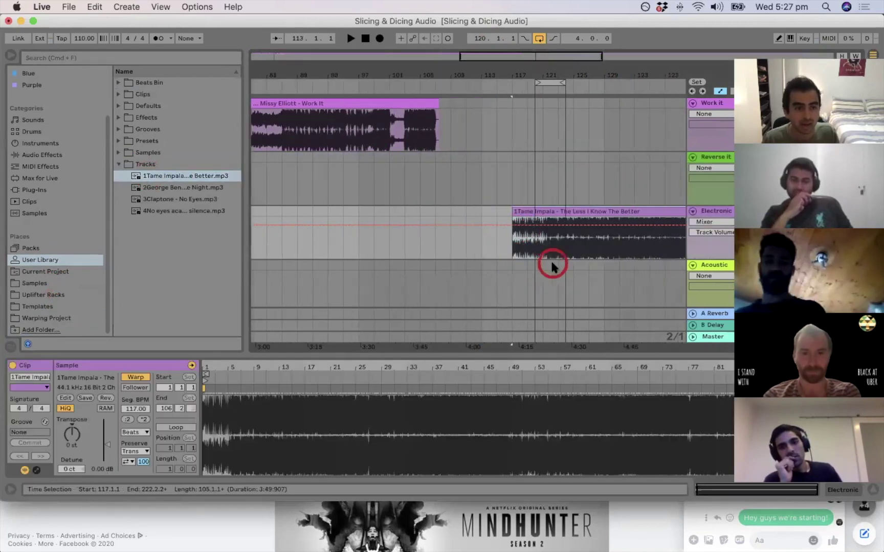
left_click(309, 128)
left_click(85, 38)
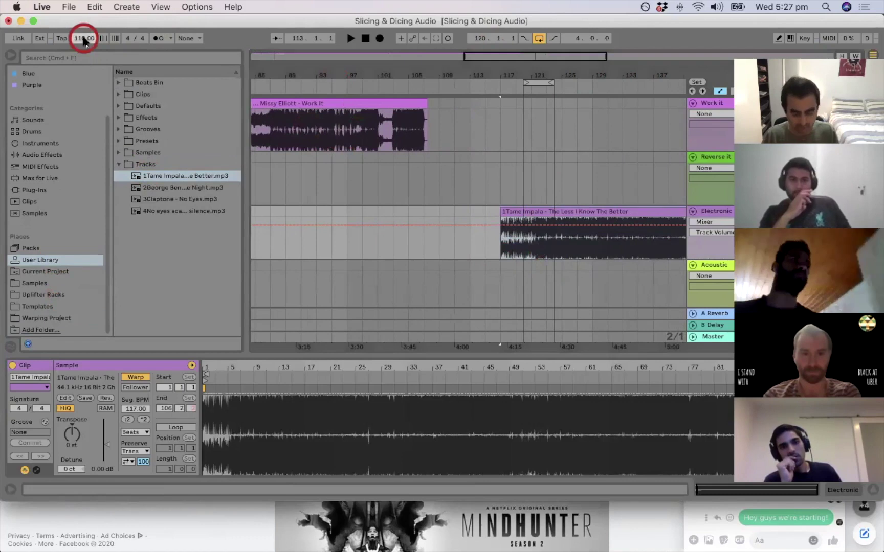
left_click(518, 212)
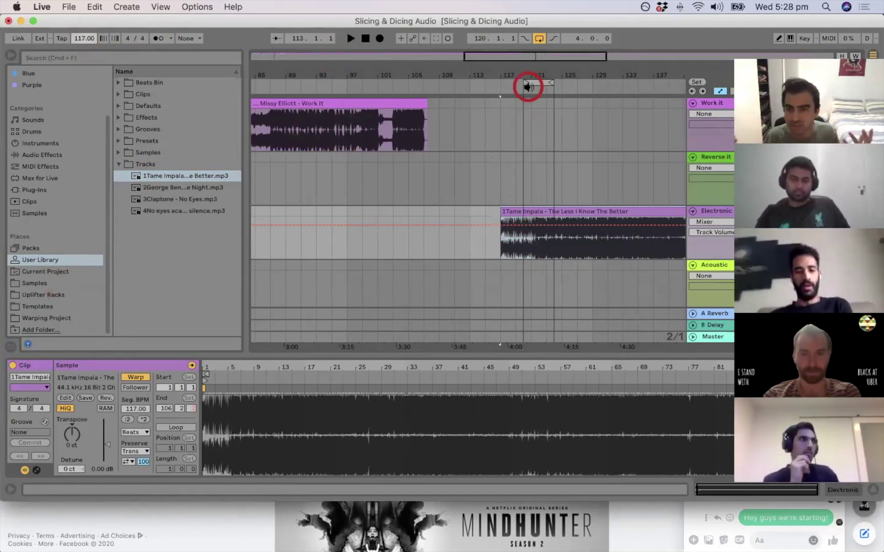
Play the opening bars of the Tame Impala clip, with its start enlarged in both the arrangement and the sample display.
left_click(538, 140)
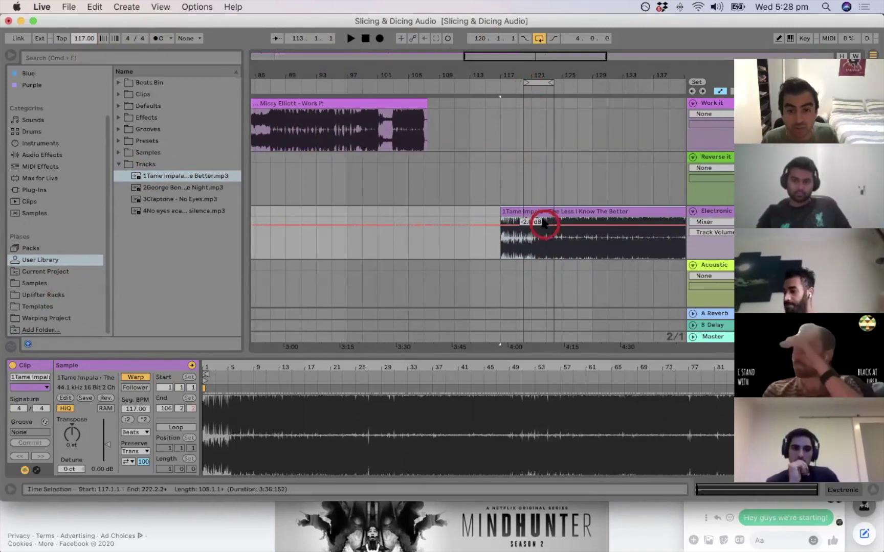
left_click(528, 212)
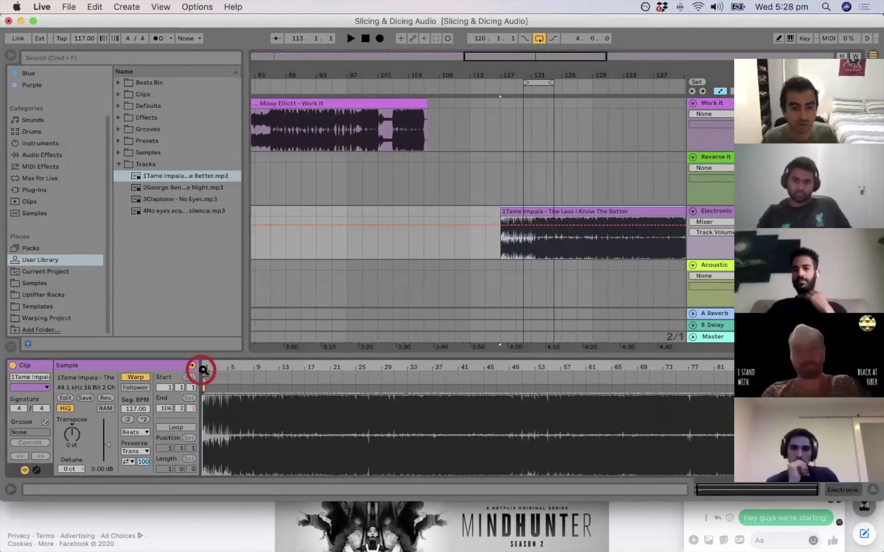
left_click_drag(208, 366, 204, 383)
left_click_drag(523, 82, 482, 75)
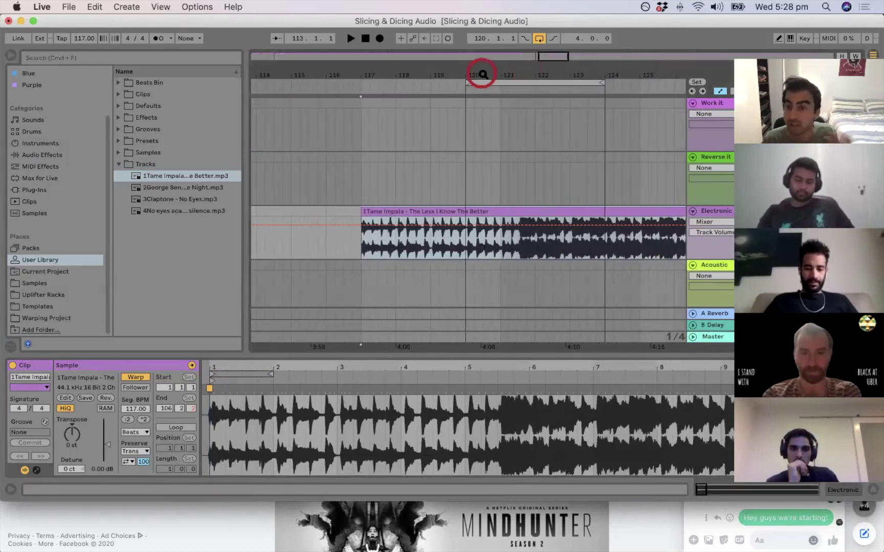
key("space")
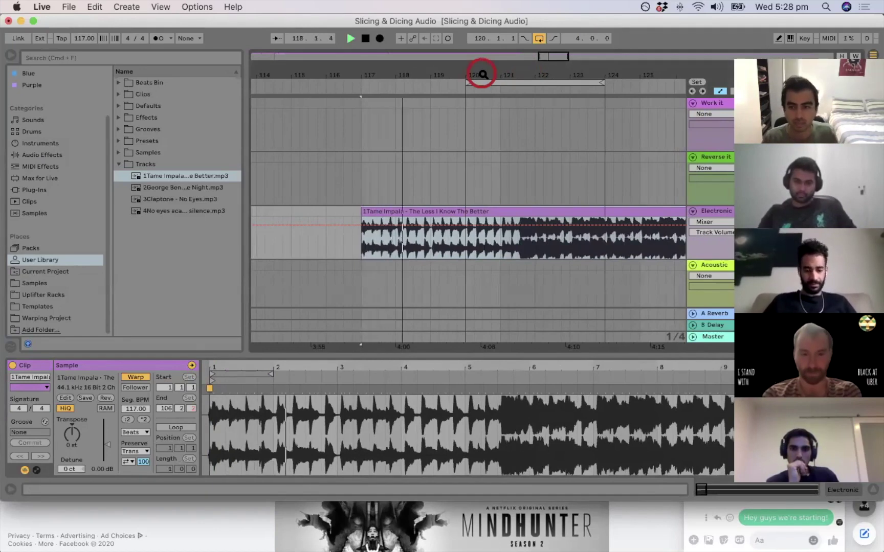
left_click(381, 178)
left_click(318, 300)
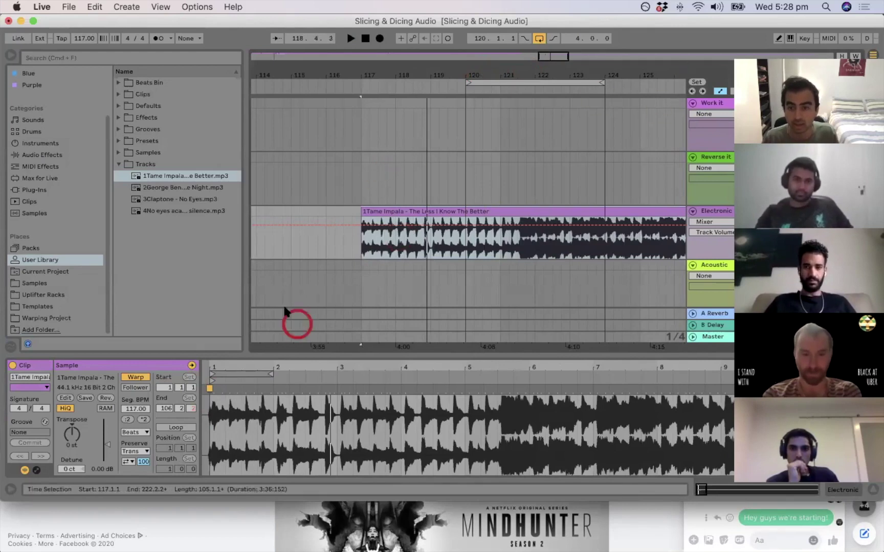
Warp the Tame Impala clip straight from its first warp marker at 1.1.1.
left_click(222, 364)
left_click_drag(220, 365, 244, 366)
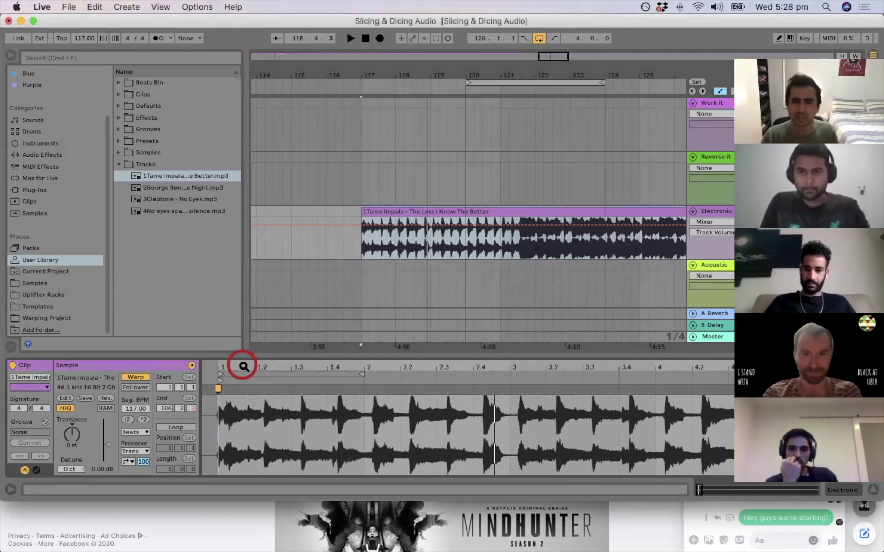
left_click(224, 384)
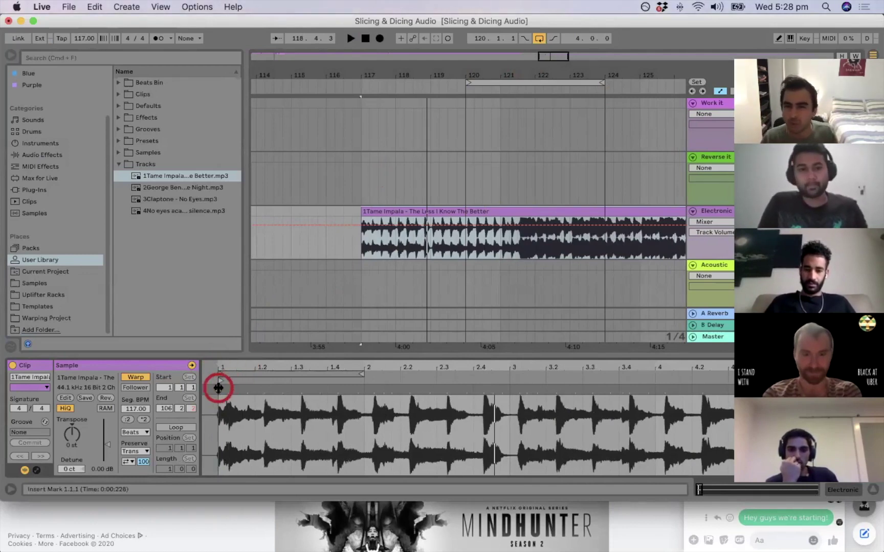
right_click(218, 387)
left_click(286, 274)
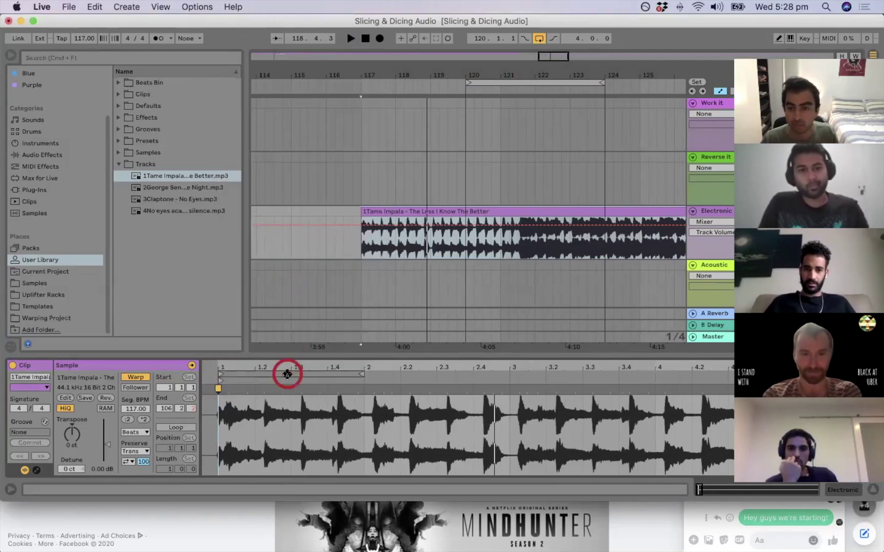
Replay the Tame Impala clip's opening to compare its beats with the grid.
left_click_drag(278, 368, 261, 370)
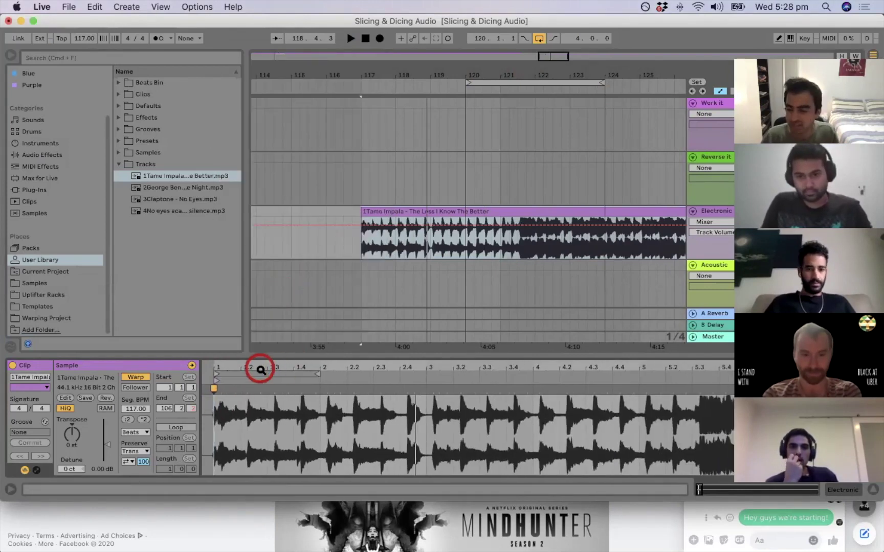
key("space")
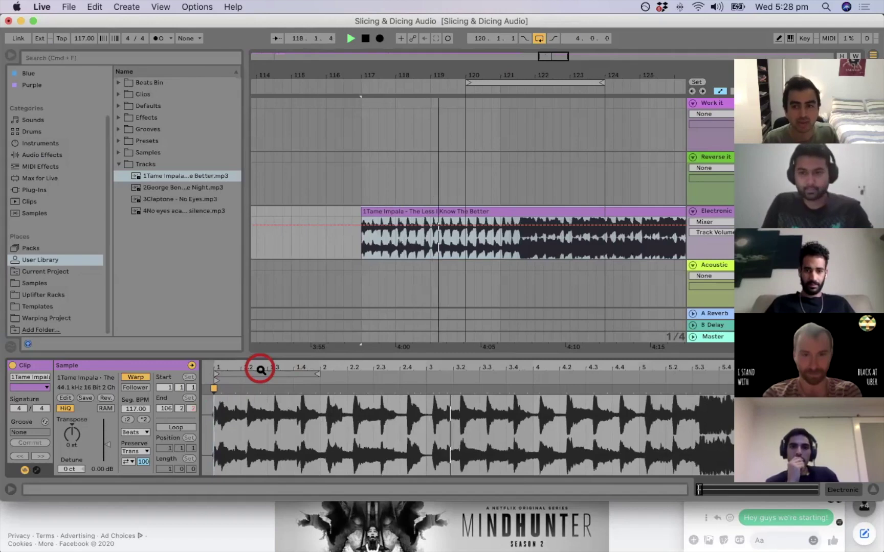
key("space")
left_click_drag(260, 370, 327, 369)
key("space")
key("space")
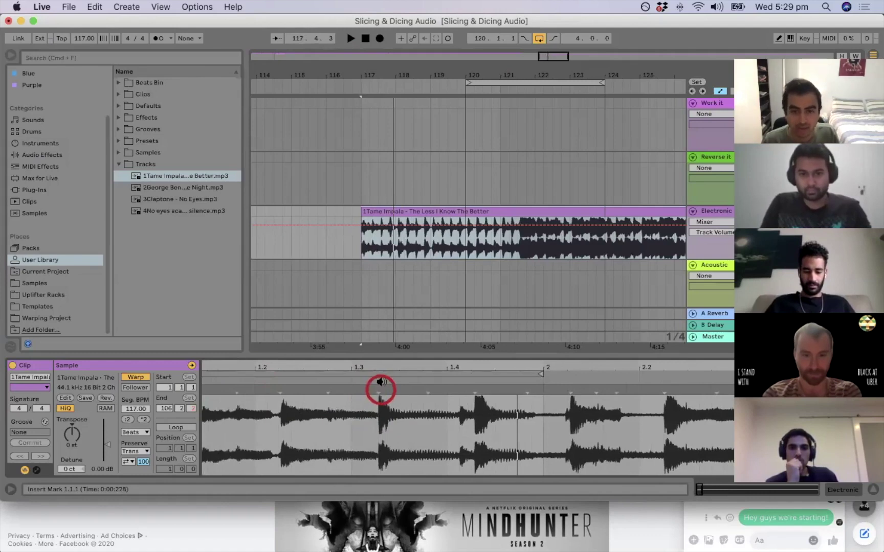
Set 1.1.1 at the strong transient just after beat 1.3 and apply Warp From Here (Straight) there.
left_click_drag(386, 367, 407, 368)
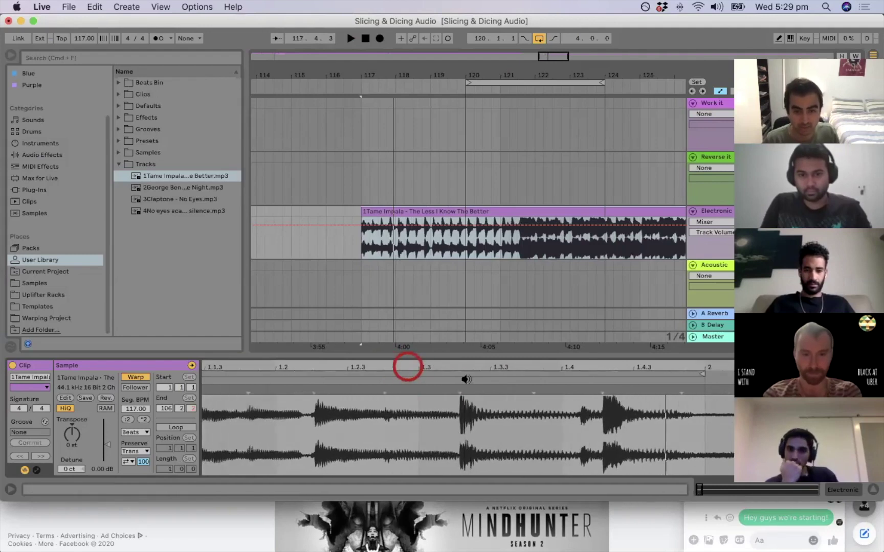
left_click_drag(464, 369, 466, 371)
key("space")
left_click(435, 391)
key("space")
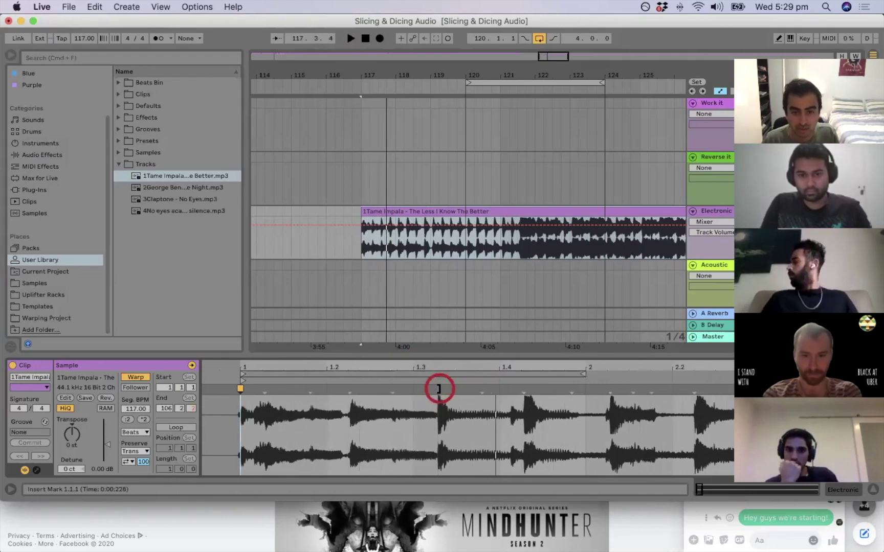
right_click(437, 389)
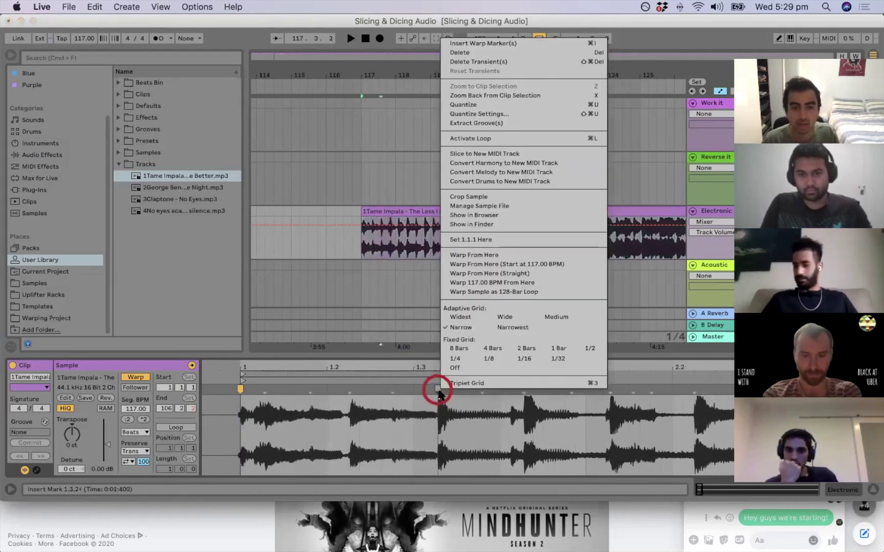
left_click(464, 240)
right_click(438, 389)
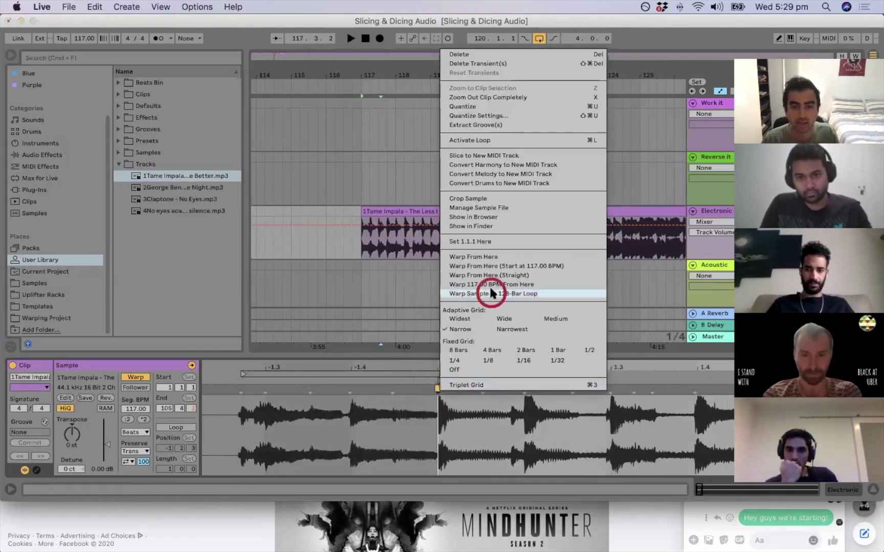
left_click(494, 280)
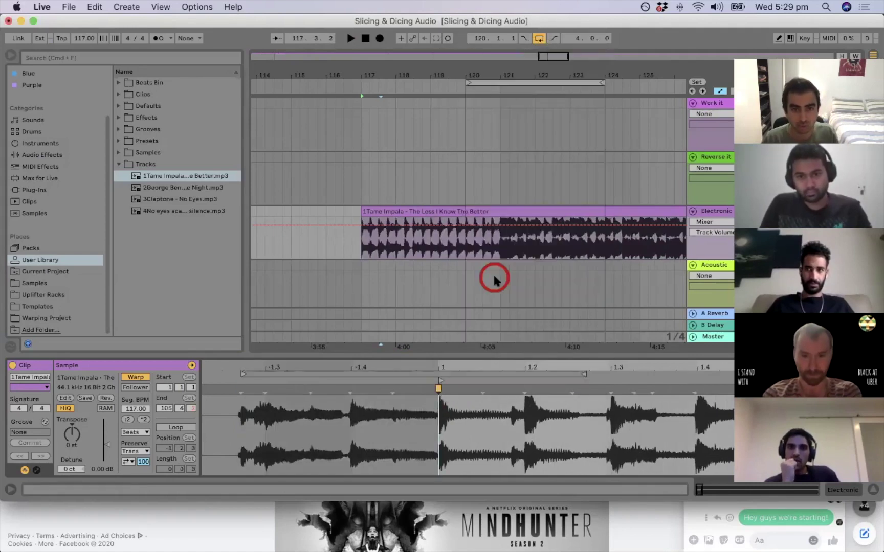
Play the Tame Impala clip from 117.1.1 with the metronome on, and turn off the arrangement loop.
left_click(362, 232)
left_click(161, 40)
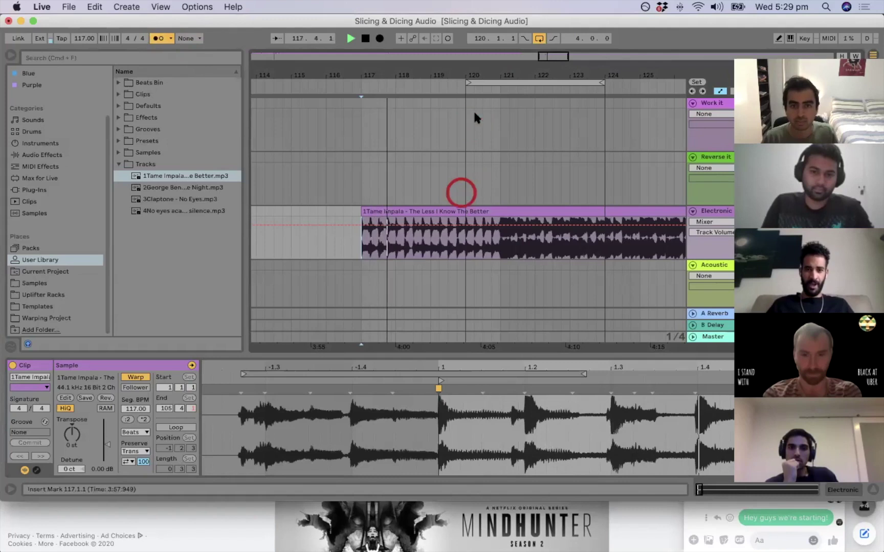
left_click_drag(499, 77, 453, 53)
left_click(539, 39)
key("space")
Play the Tame Impala clip from around bar 165 to check its warping against the metronome.
left_click(609, 84)
left_click_drag(634, 69, 525, 84)
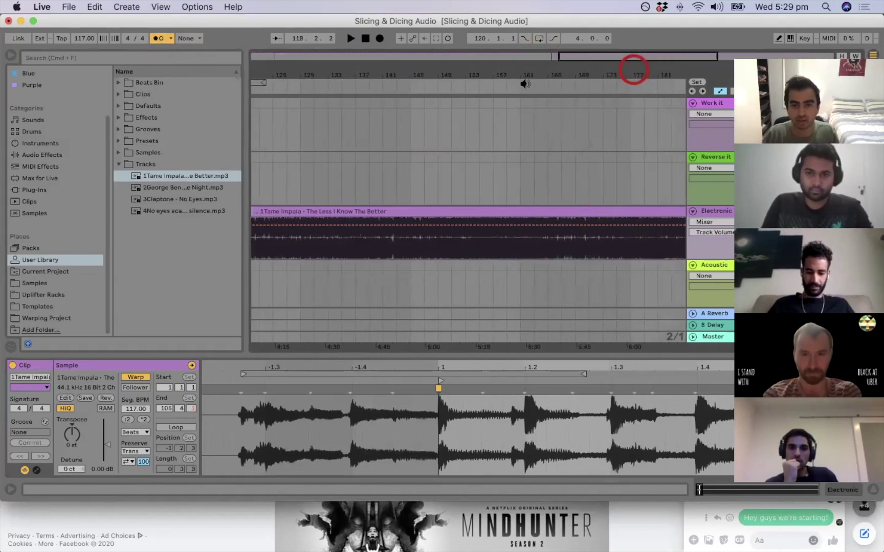
left_click(554, 85)
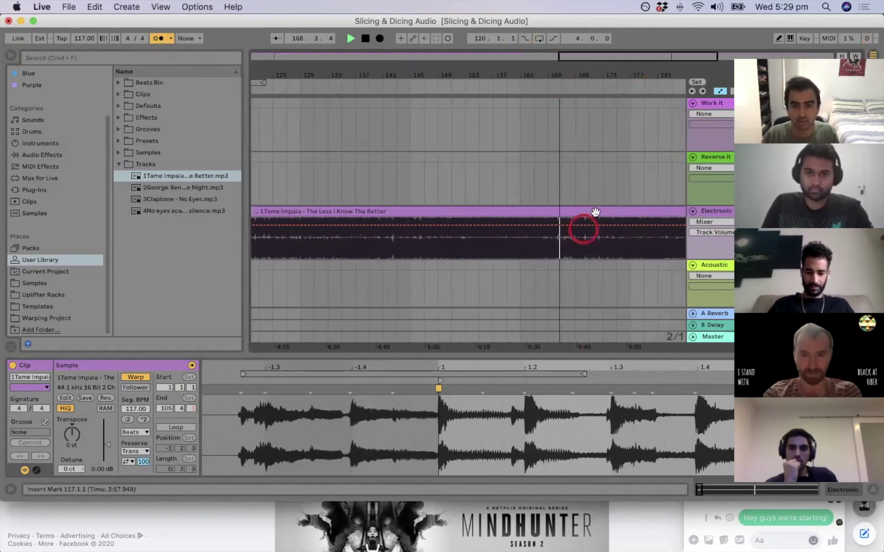
key("space")
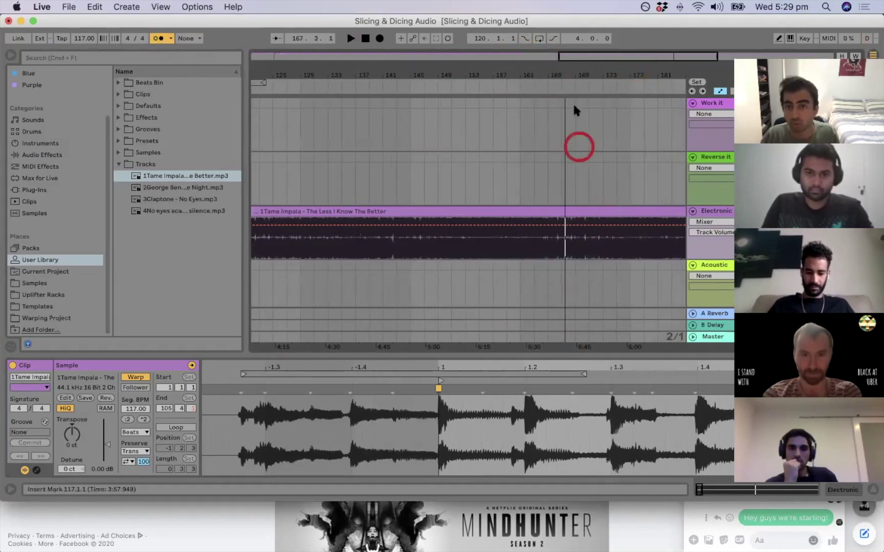
Place the George Benson track on the Acoustic track at 225.1.1, after the Tame Impala clip.
left_click_drag(574, 75, 467, 46)
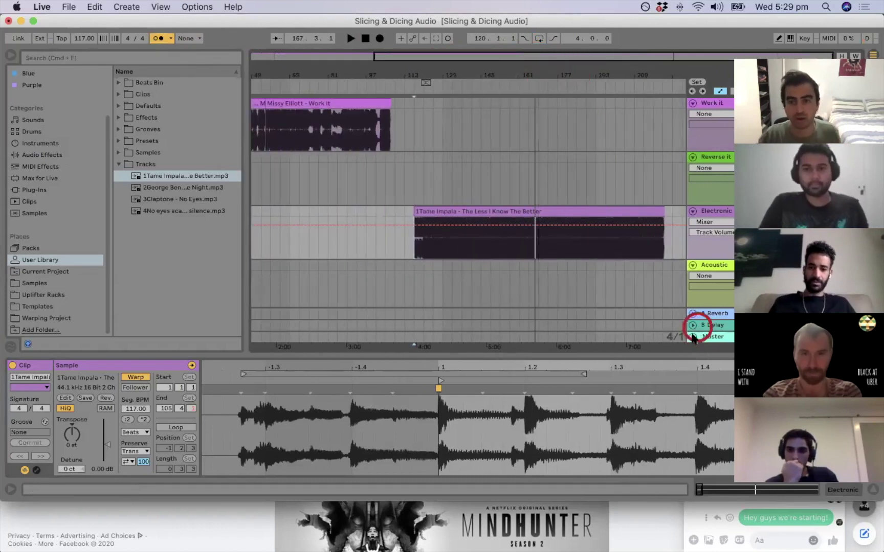
scroll(618, 248, "down", 2)
scroll(618, 249, "down", 1)
scroll(618, 248, "up", 1)
left_click_drag(678, 73, 676, 85)
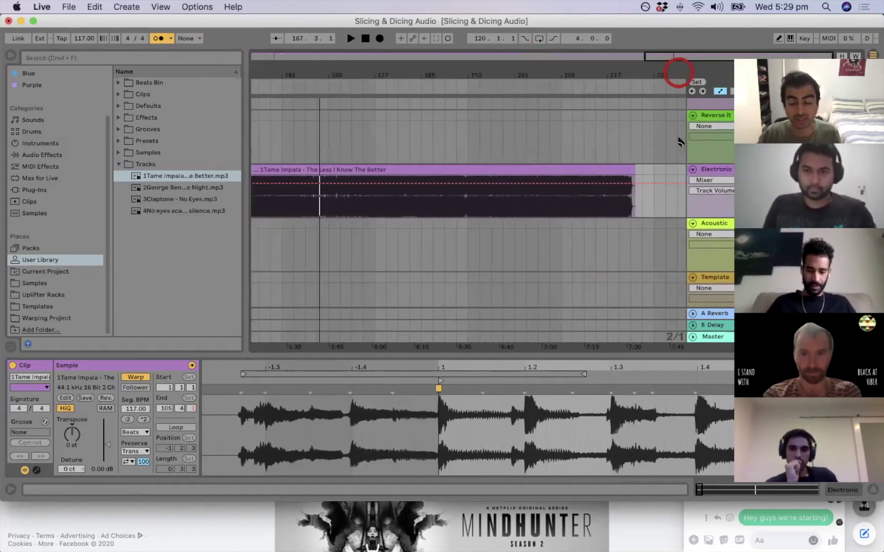
left_click(655, 256)
left_click_drag(171, 192, 657, 240)
scroll(592, 250, "right", 5)
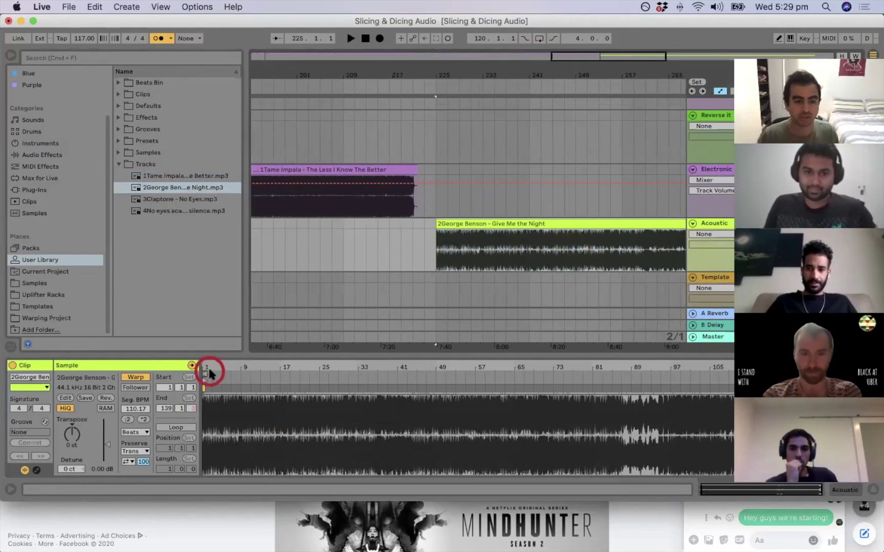
Set the project tempo to 110 BPM.
left_click(88, 40)
type("110")
key("Return")
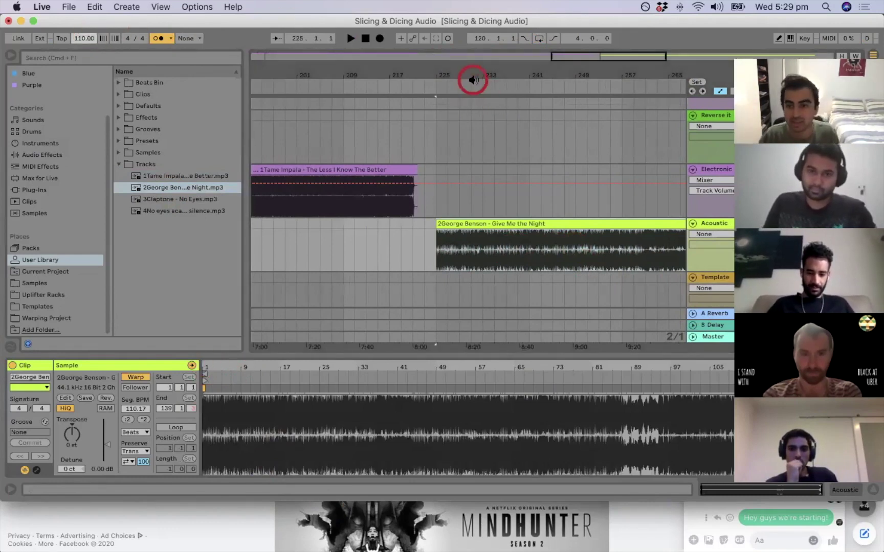
Play the opening bars of the George Benson clip twice from 225.1.1 with the metronome off.
left_click_drag(444, 76, 522, 222)
left_click(495, 253)
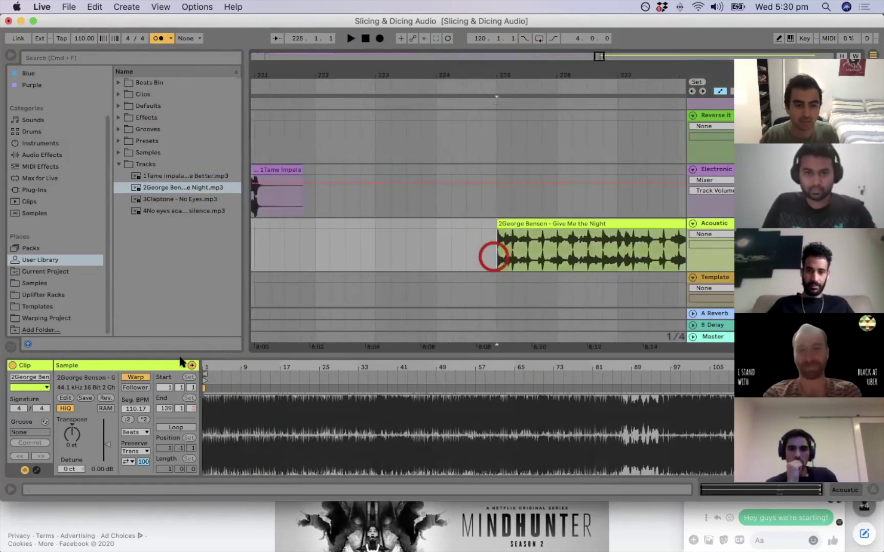
left_click_drag(205, 366, 249, 450)
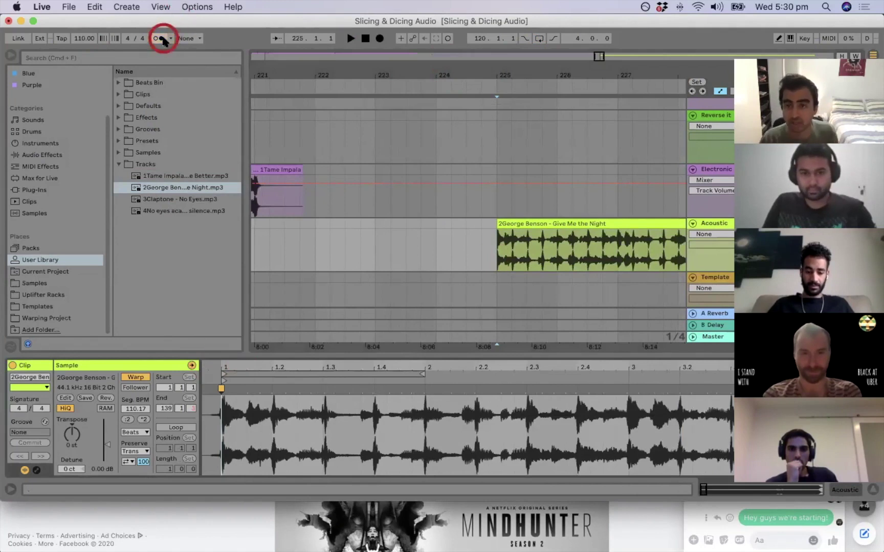
key("space")
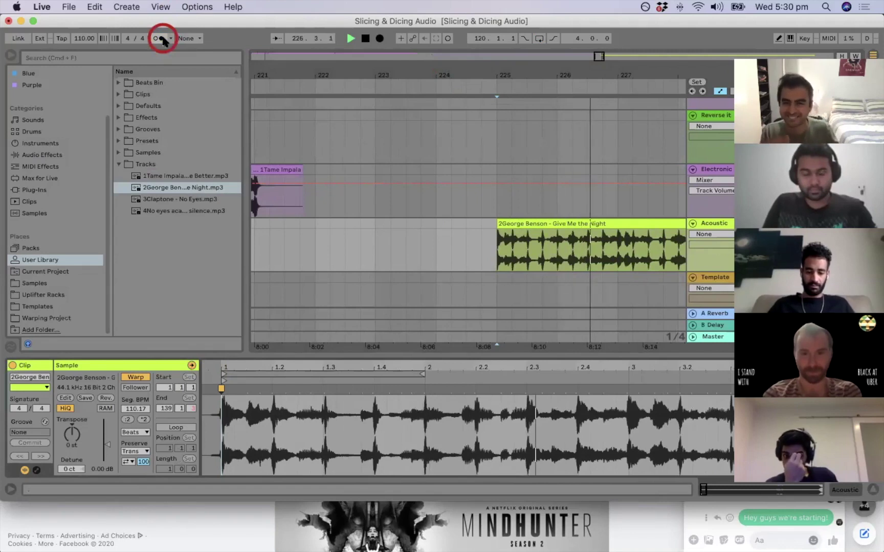
key("space")
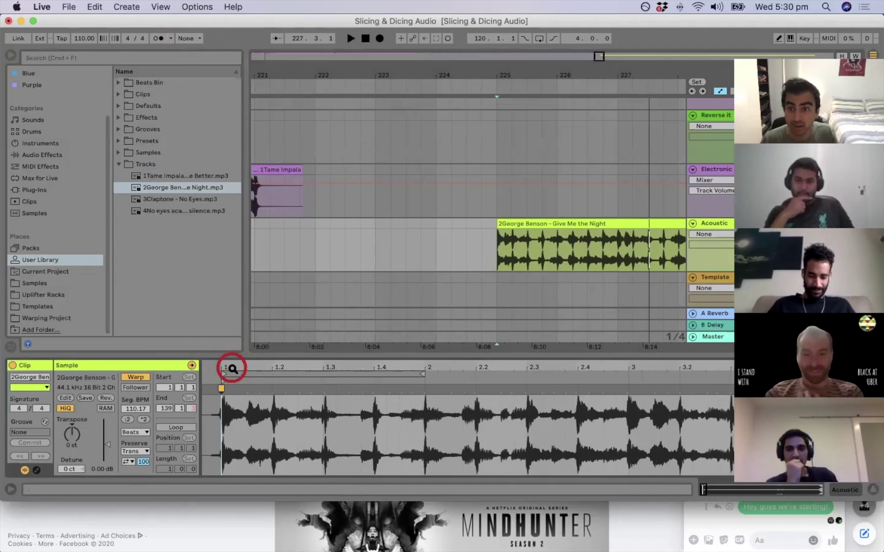
key("space")
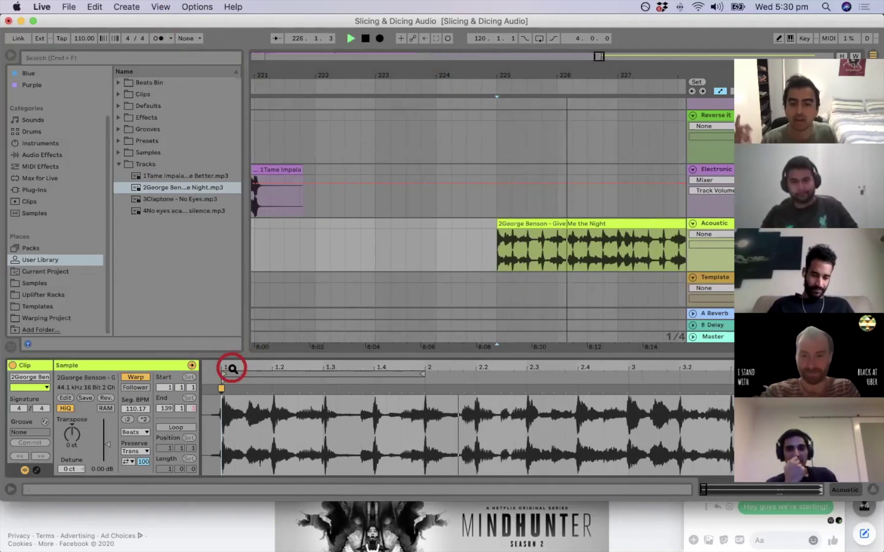
key("space")
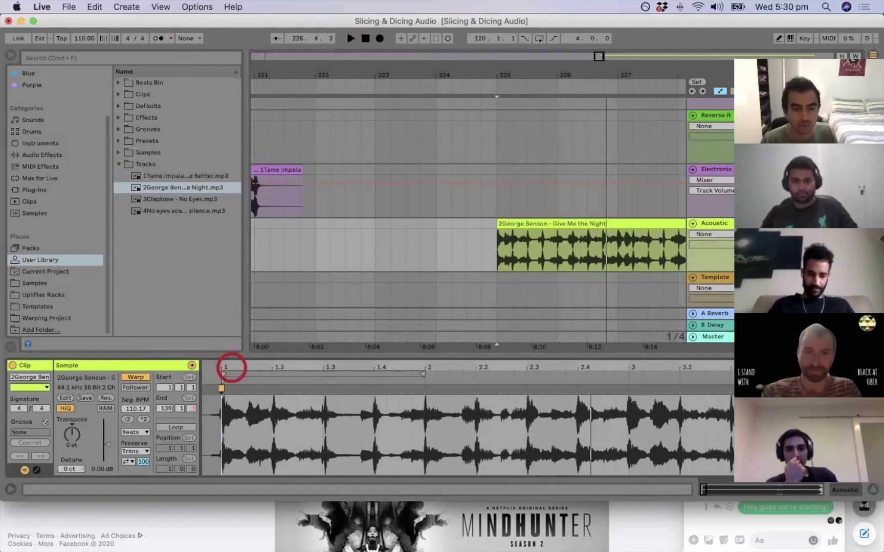
Warp the George Benson clip from its first-beat marker at 1.1.1.
left_click_drag(233, 369, 232, 367)
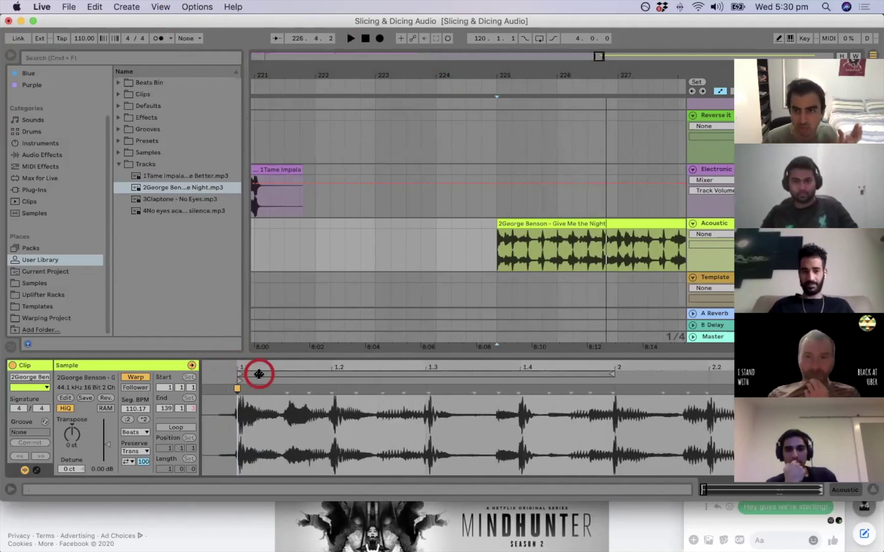
right_click(238, 389)
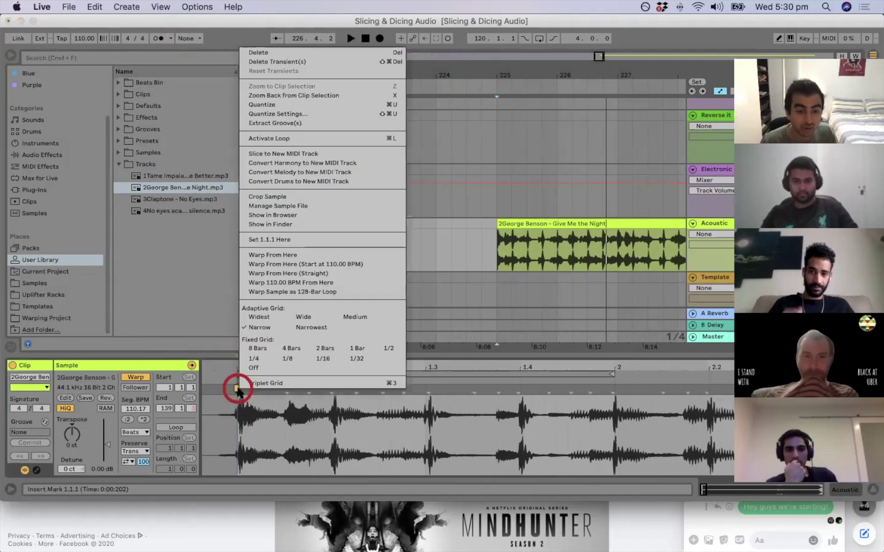
left_click(294, 259)
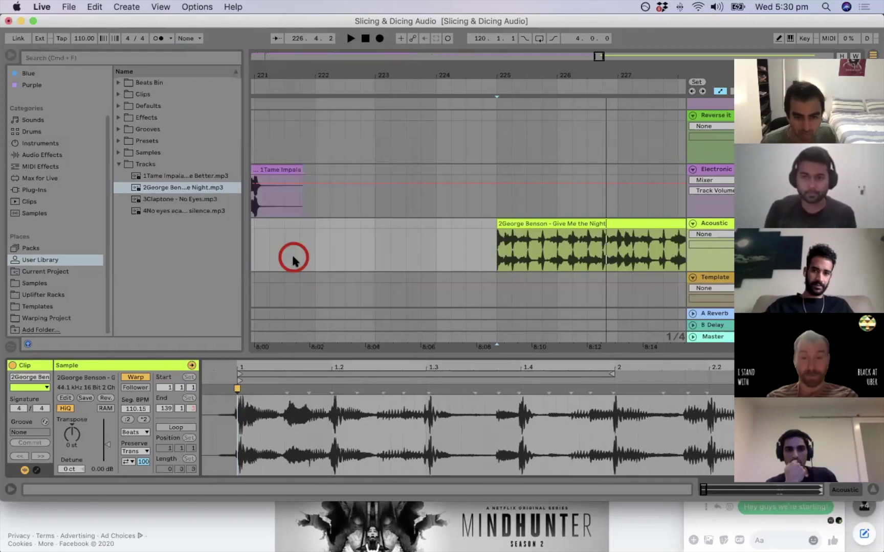
Turn the metronome on and briefly play the opening bars of the George Benson clip.
left_click(470, 373)
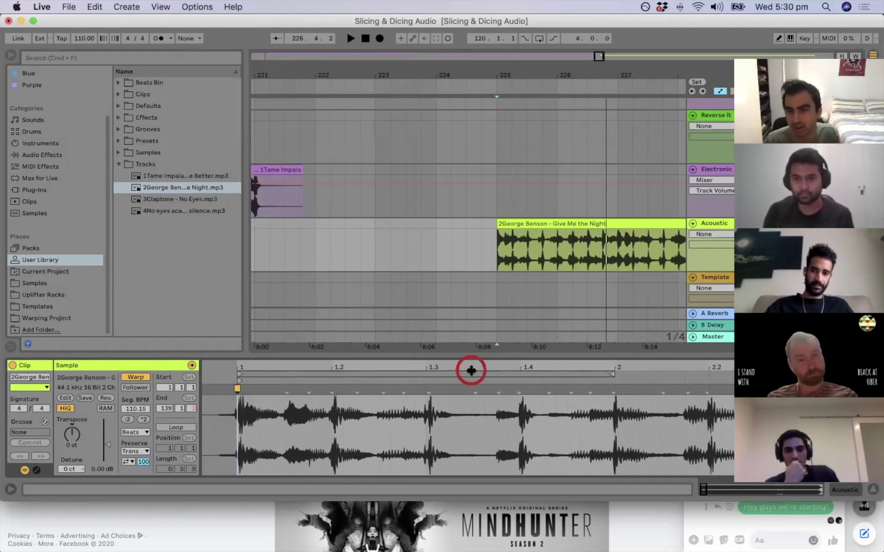
left_click(453, 392)
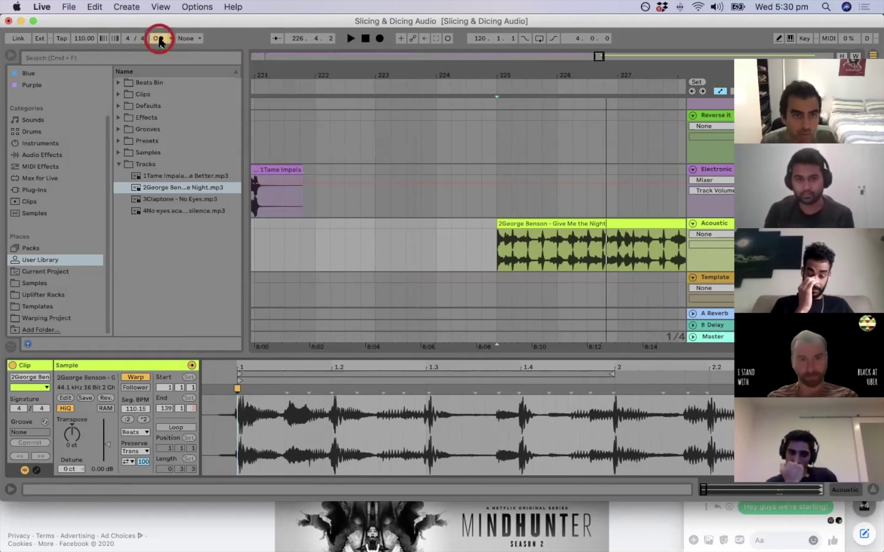
key("space")
left_click_drag(454, 366, 455, 363)
key("space")
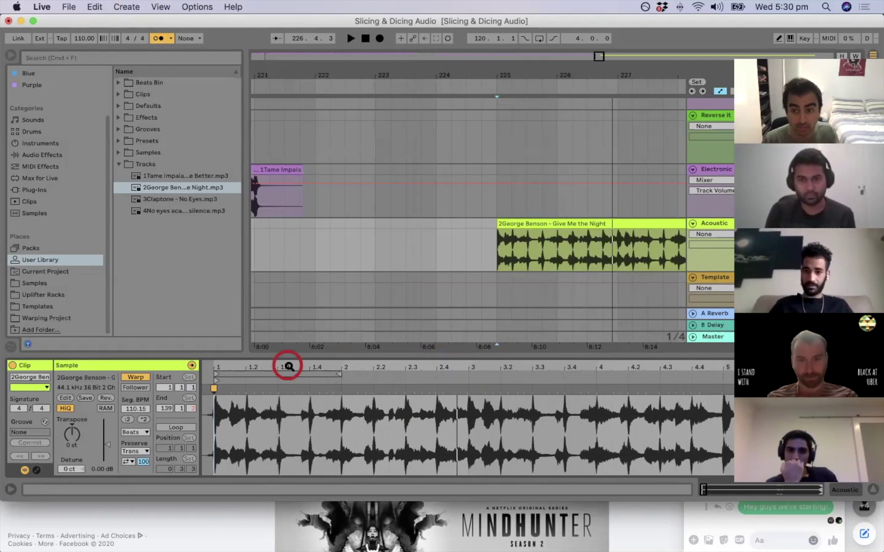
Play the George Benson clip from around bars 4 and 7 to check its timing against the metronome.
left_click_drag(315, 365, 314, 368)
left_click_drag(253, 365, 255, 361)
left_click(373, 375)
left_click(374, 375)
left_click(538, 378)
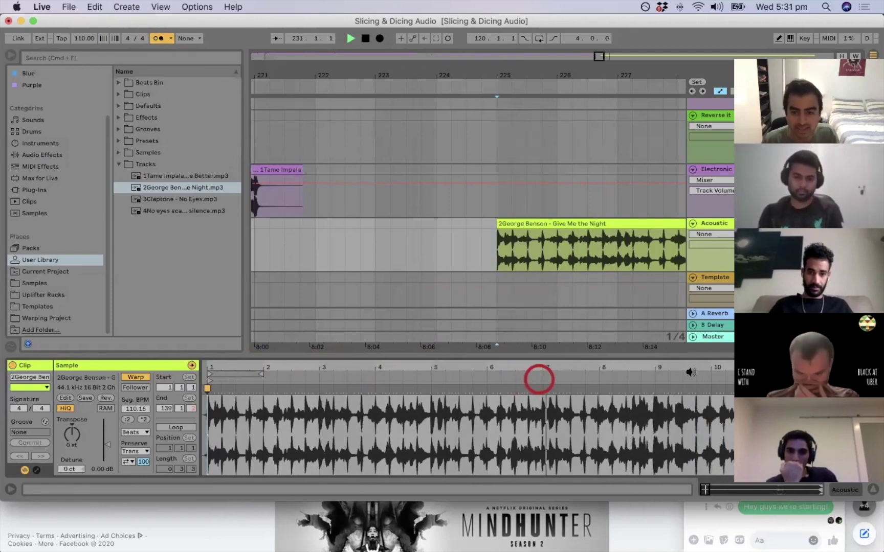
Stop playback, add a warp marker on the downbeat transient just before bar 9 and align it to 9.1.1.
left_click_drag(677, 365, 678, 365)
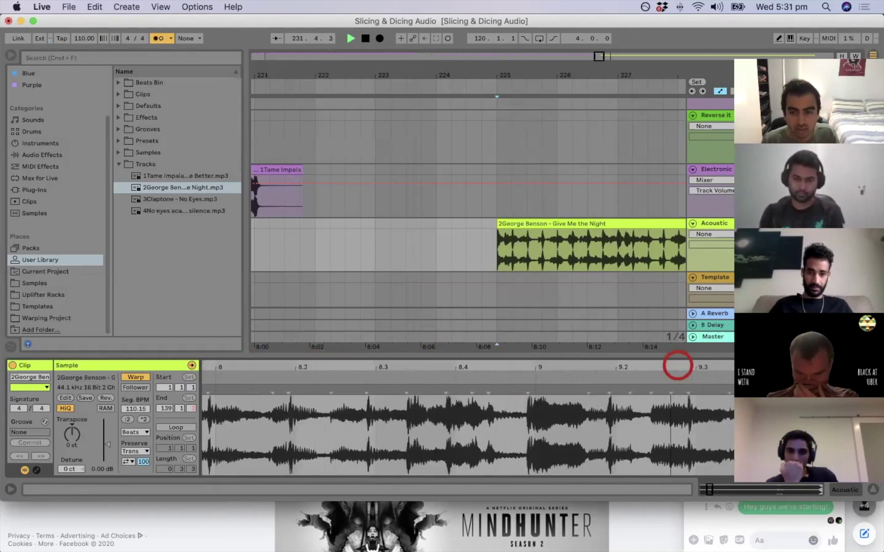
left_click_drag(478, 368, 556, 367)
left_click(443, 376)
left_click_drag(557, 368, 553, 370)
left_click(555, 388)
key("space")
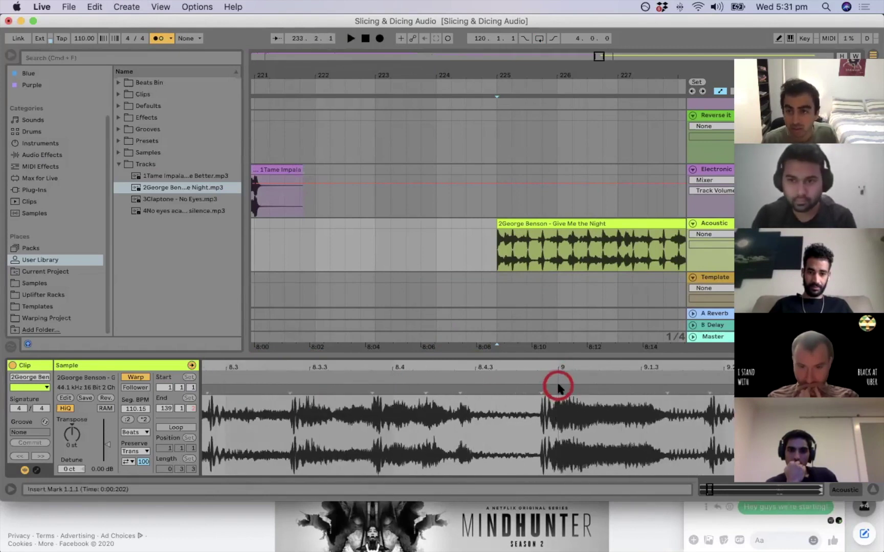
left_click(530, 374)
left_click(540, 388)
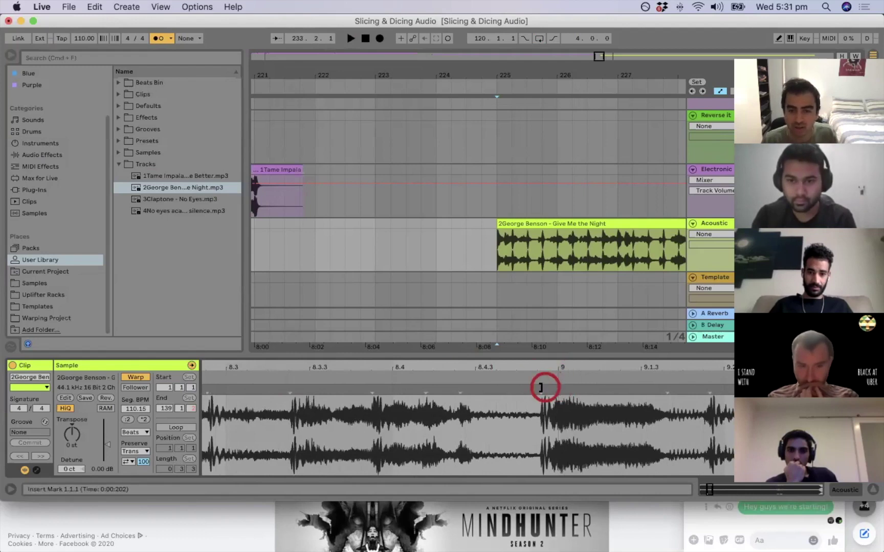
left_click_drag(541, 389, 557, 388)
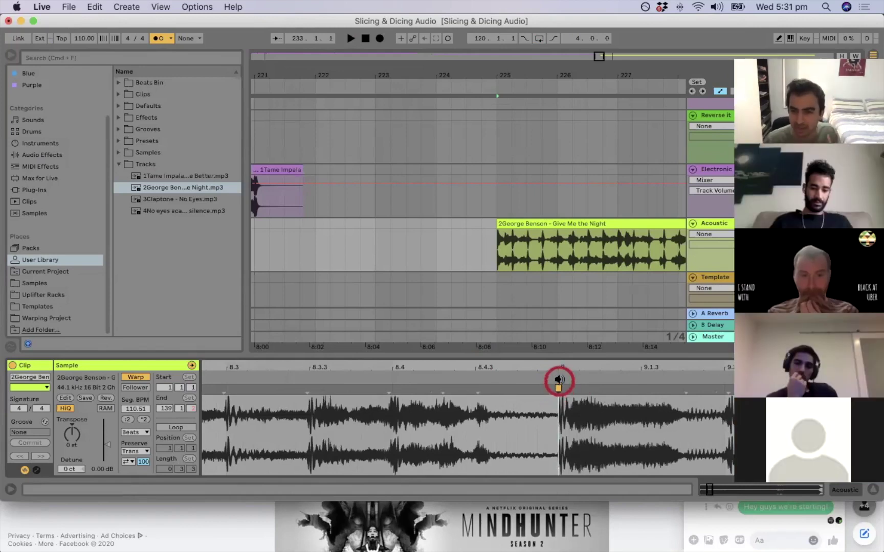
Play the George Benson clip from around bar 83 and again from bar 9 to compare it with the metronome.
left_click_drag(566, 367, 567, 368)
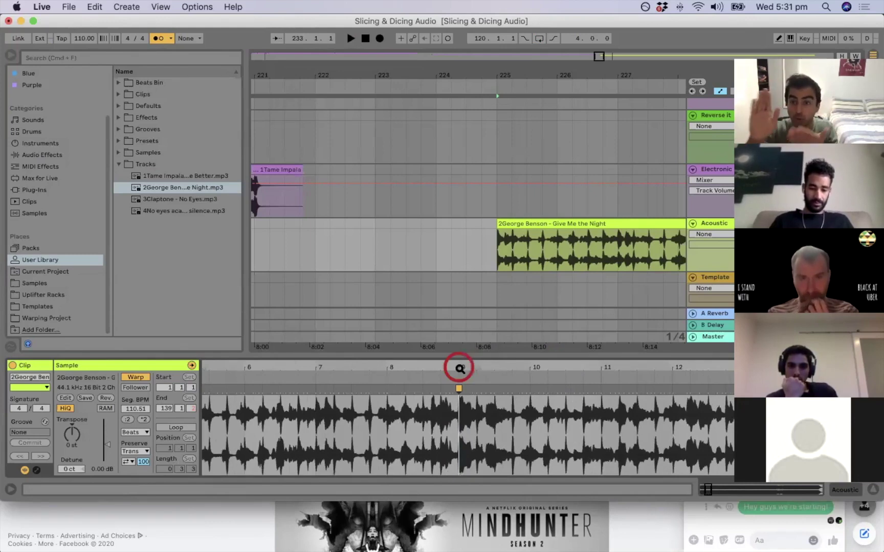
scroll(459, 368, "down", 8)
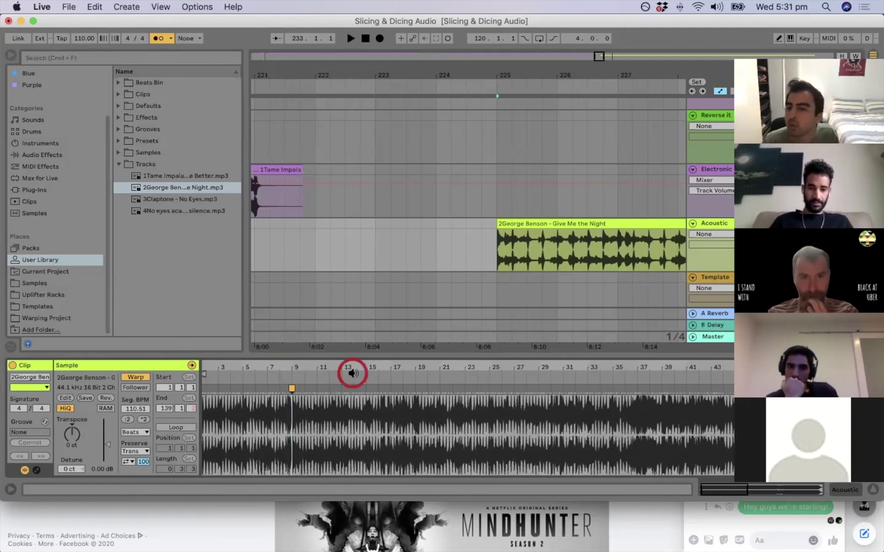
scroll(404, 362, "down", 5)
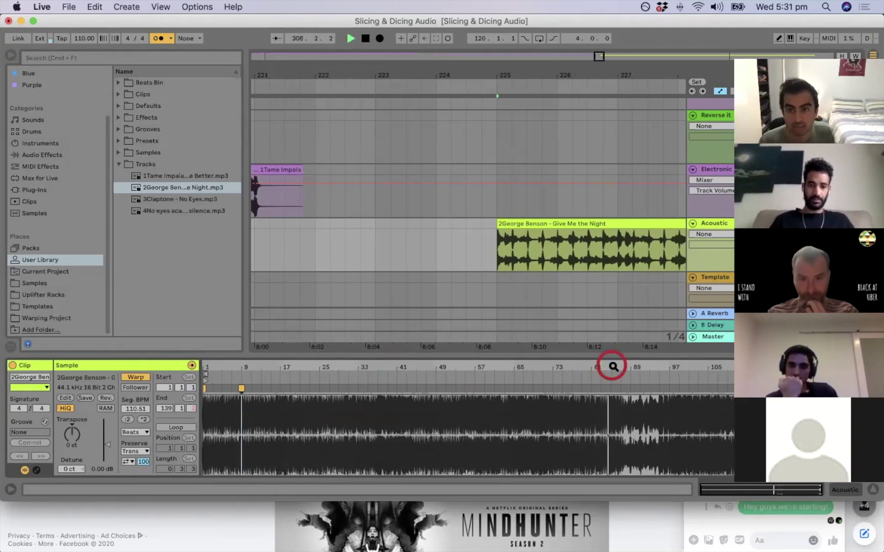
scroll(240, 367, "up", 6)
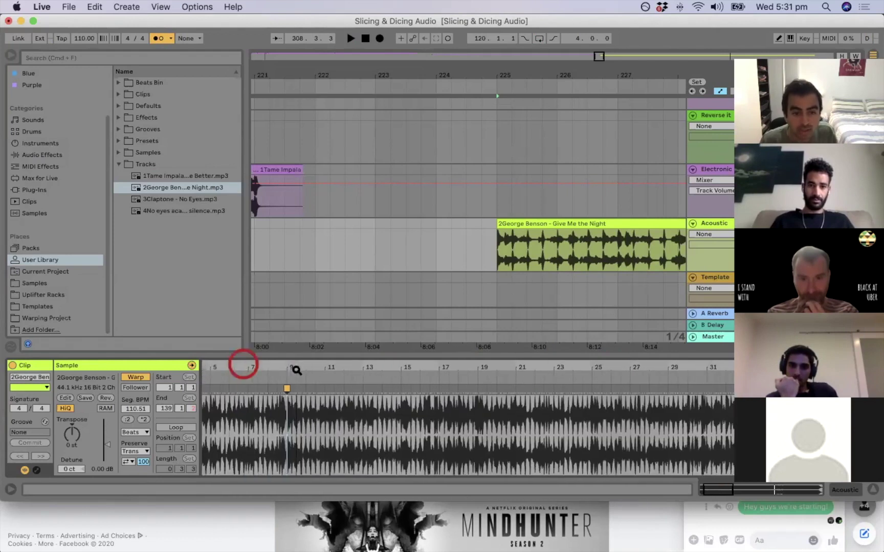
left_click(295, 377)
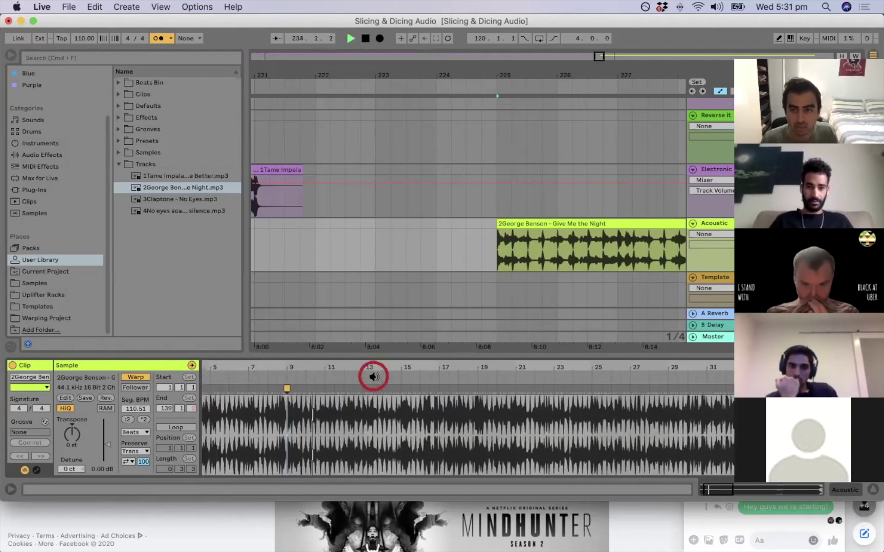
left_click(373, 377)
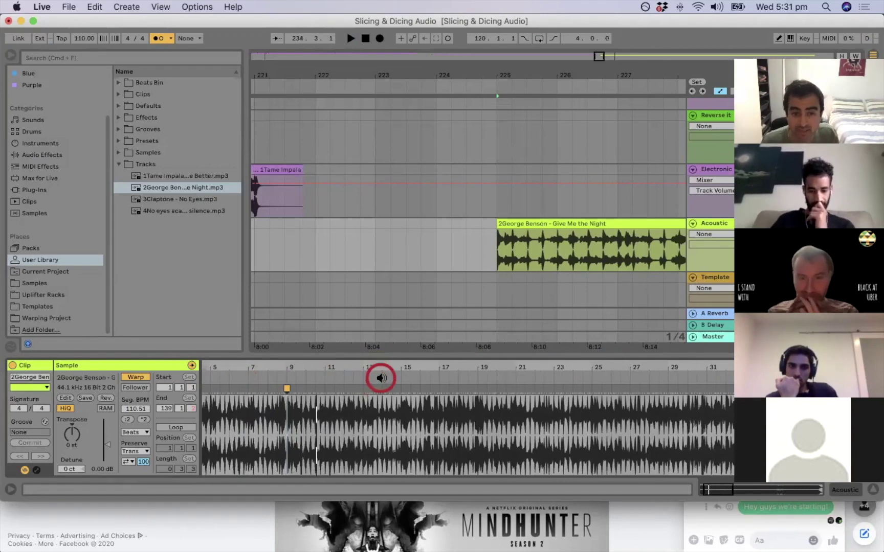
Listen up to bar 17 and place a warp marker that aligns its downbeat to 17.1.1.
scroll(395, 452, "up", 5)
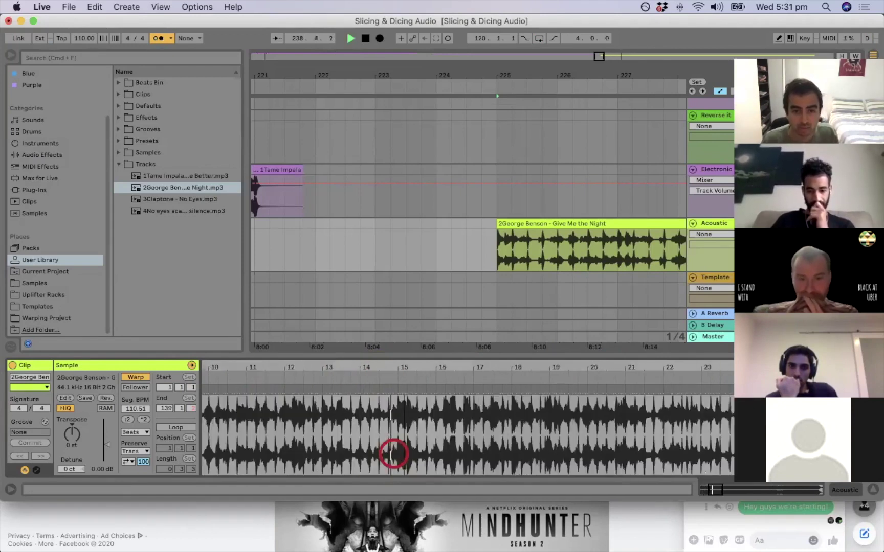
scroll(393, 453, "down", 5)
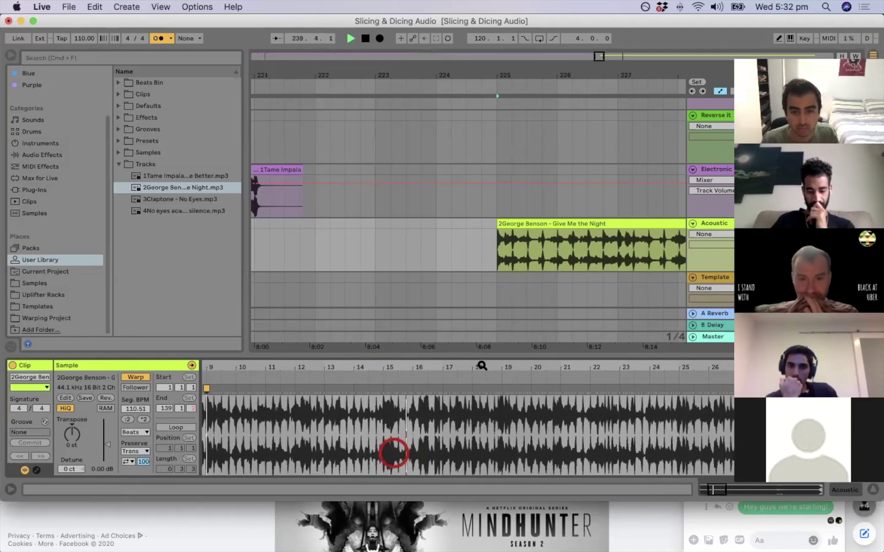
mouse_move(444, 368)
left_mouse_down()
mouse_move(408, 395)
mouse_move(404, 387)
mouse_move(454, 361)
mouse_move(493, 363)
mouse_move(473, 347)
left_mouse_up()
key("space")
Review the waveform around the bar 17 warp marker and the layout of both tracks in the full arrangement.
left_click_drag(337, 365, 337, 359)
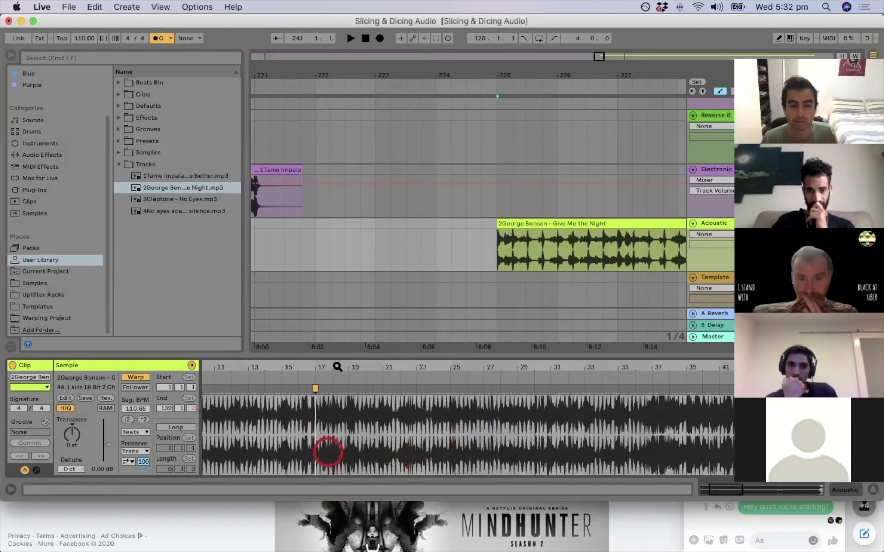
mouse_move(337, 367)
left_mouse_down()
mouse_move(337, 399)
mouse_move(337, 370)
left_mouse_up()
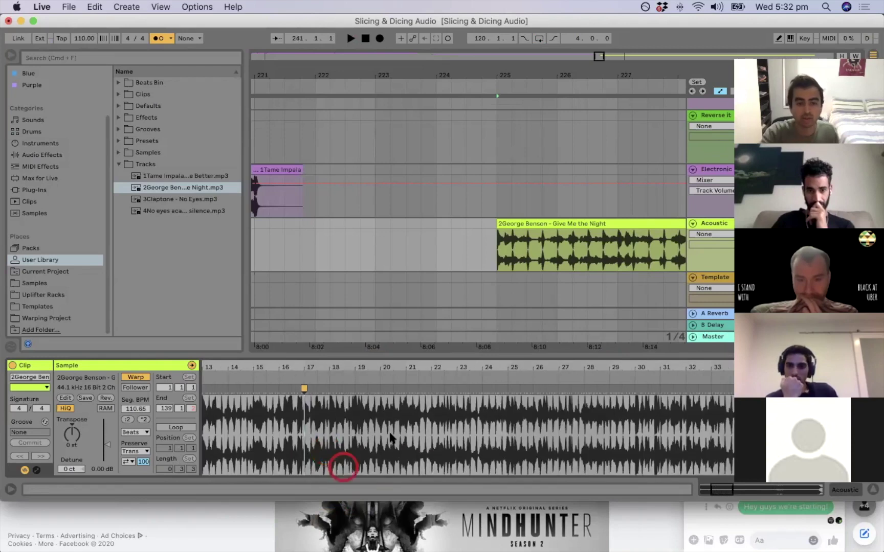
scroll(390, 438, "up", 5)
scroll(390, 438, "down", 4)
scroll(390, 438, "up", 1)
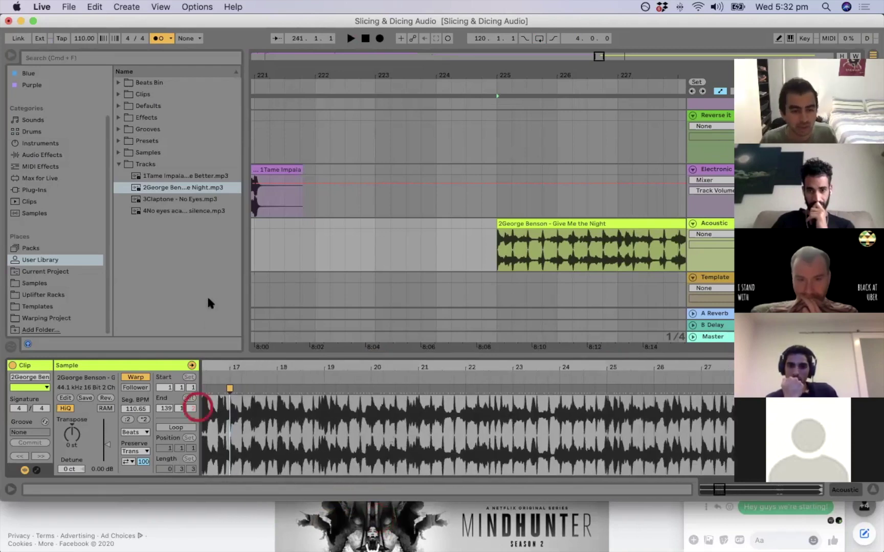
left_click_drag(261, 367, 373, 379)
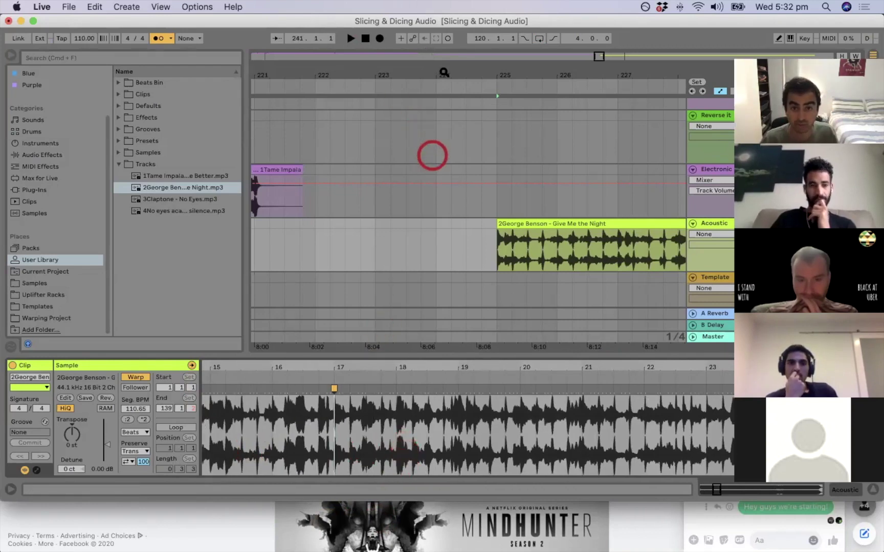
scroll(444, 73, "down", 10)
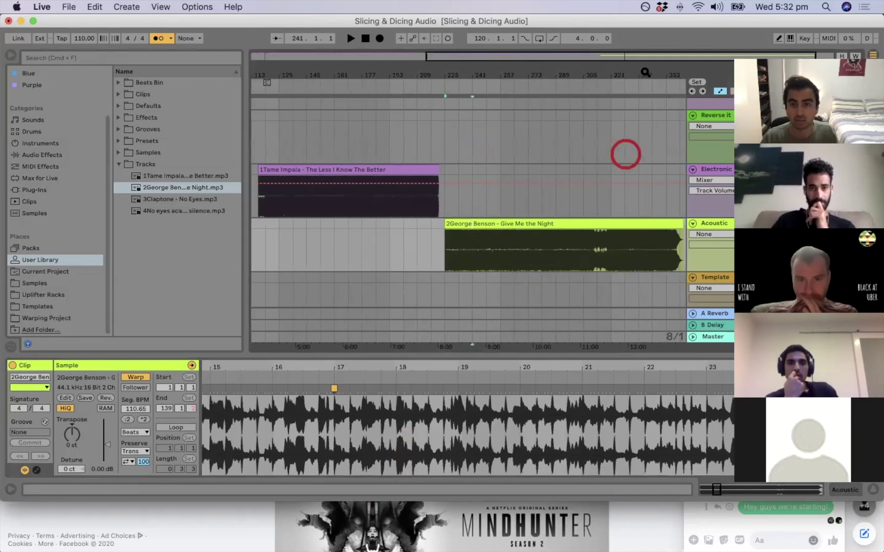
mouse_move(638, 75)
left_mouse_down()
mouse_move(627, 115)
mouse_move(634, 88)
mouse_move(627, 72)
left_mouse_up()
scroll(473, 150, "up", 8)
scroll(464, 237, "down", 10)
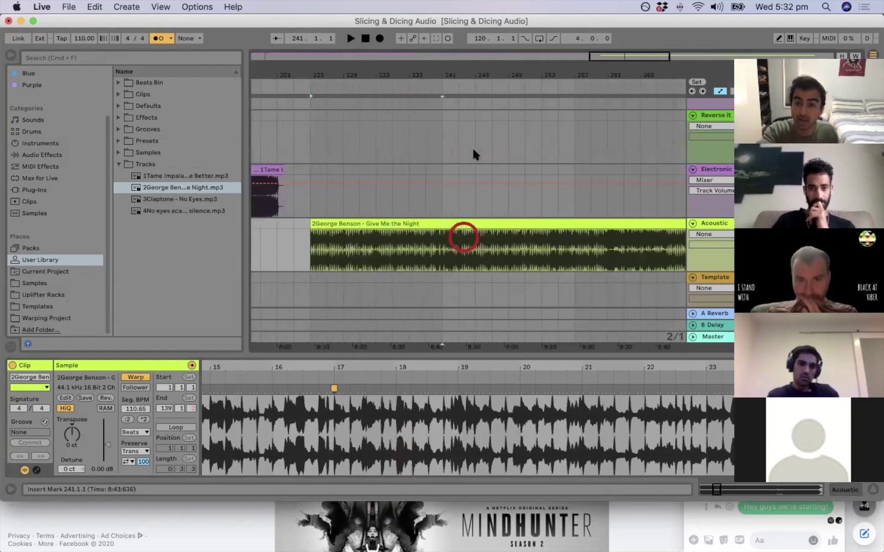
scroll(472, 147, "down", 2)
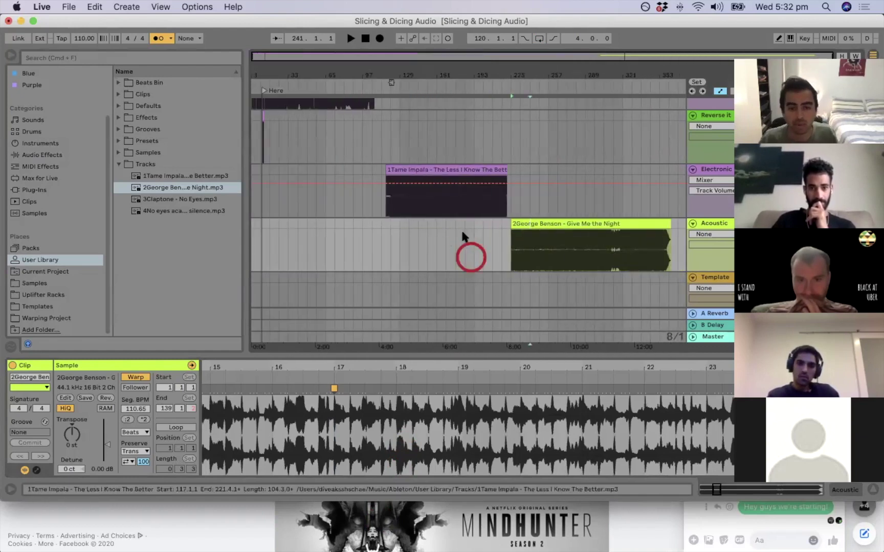
Play the George Benson clip around bars 28 to 29 to check its timing against the metronome.
left_click_drag(417, 367, 402, 348)
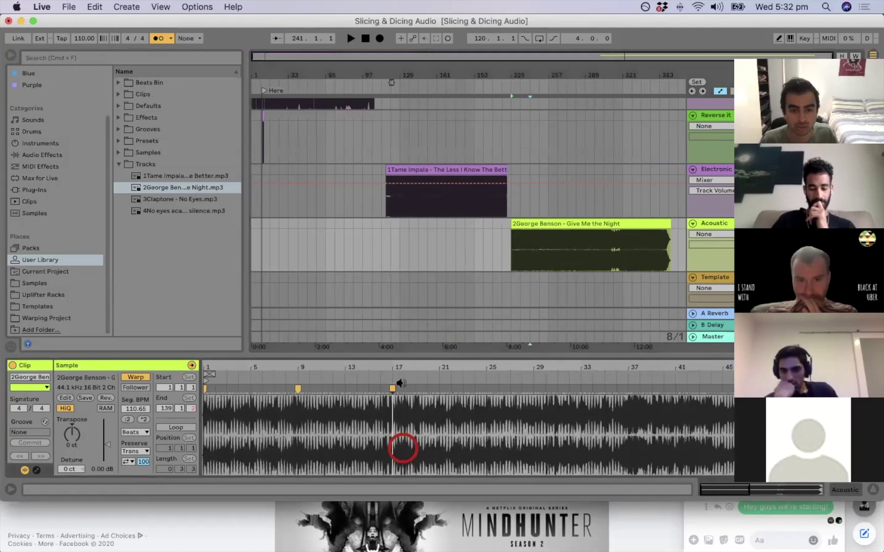
key("space")
scroll(486, 453, "up", 5)
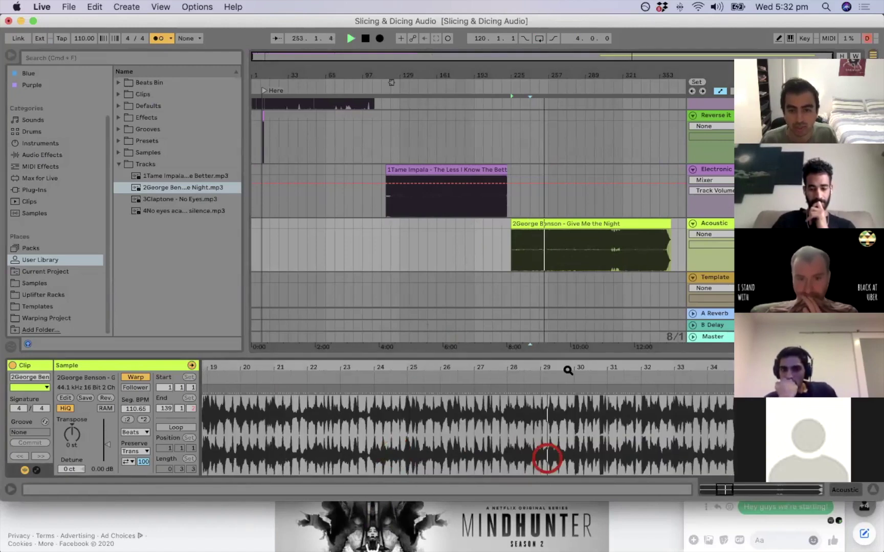
scroll(547, 459, "down", 2)
key("space")
scroll(558, 450, "up", 2)
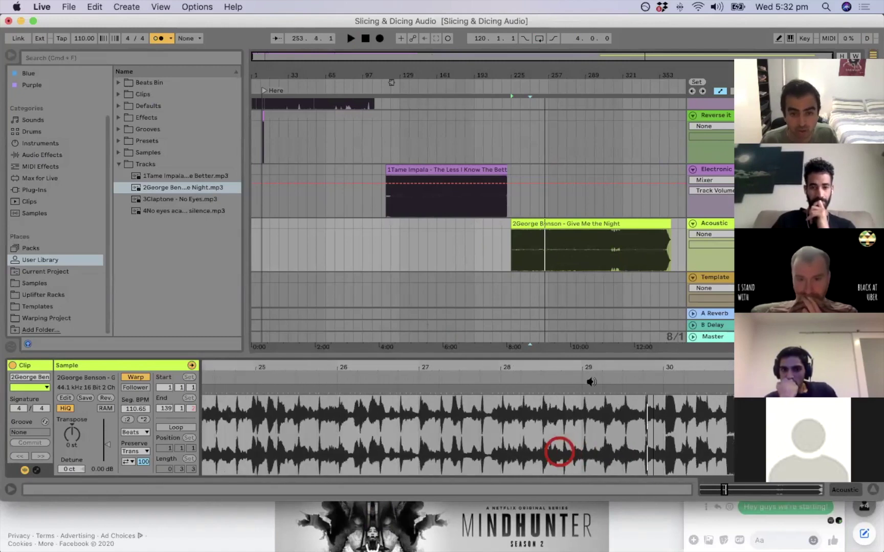
Place a warp marker on the downbeat of bar 26 at 26.1.1 and briefly play from it.
key("space")
mouse_move(335, 367)
left_mouse_down()
mouse_move(410, 394)
mouse_move(403, 394)
left_mouse_up()
key("space")
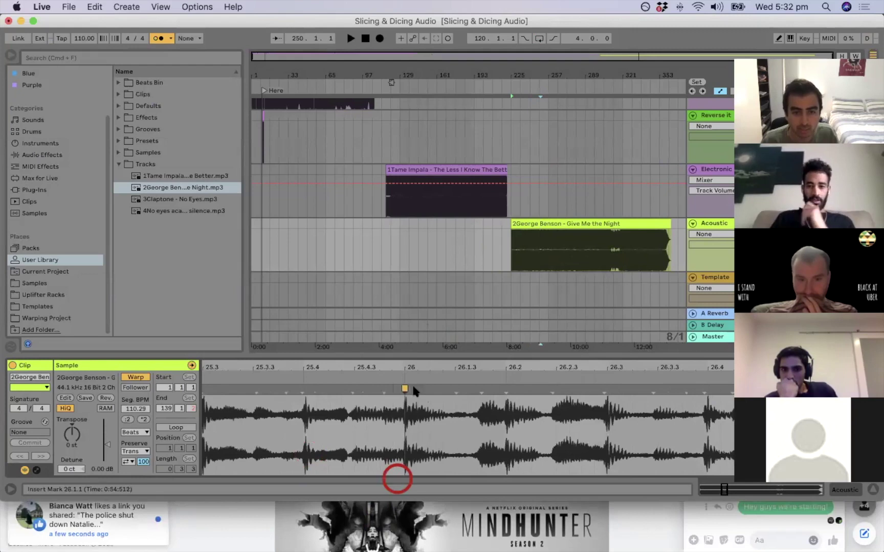
key("space")
key("space")
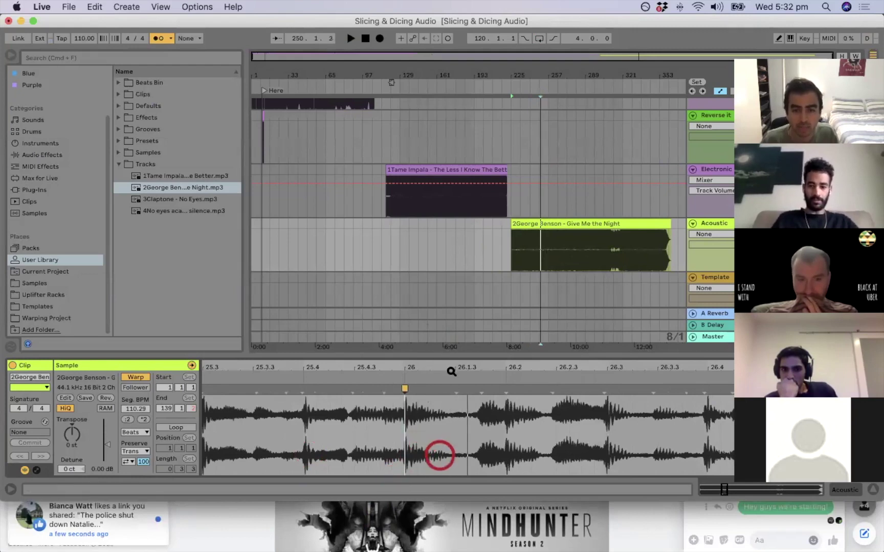
Look over the warp markers placed across the whole George Benson clip.
scroll(438, 453, "down", 8)
left_click_drag(451, 369, 345, 369)
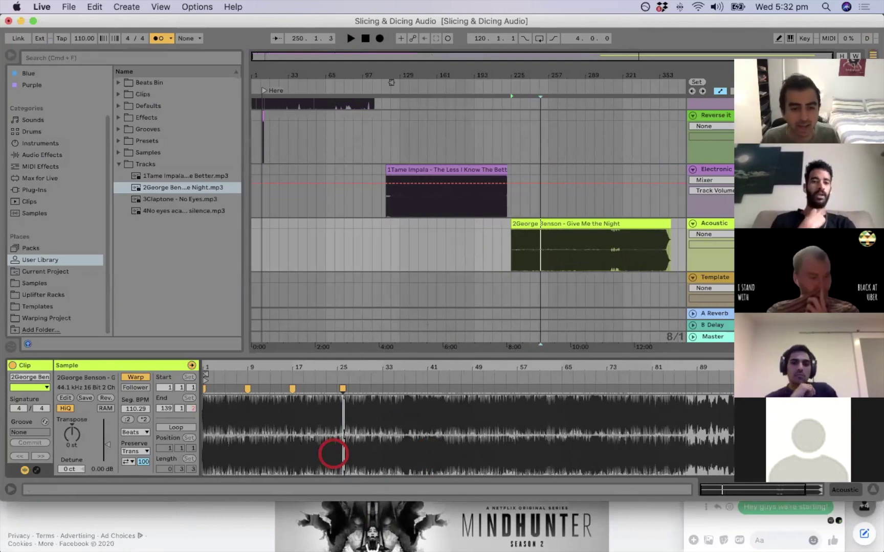
left_click_drag(345, 369, 329, 369)
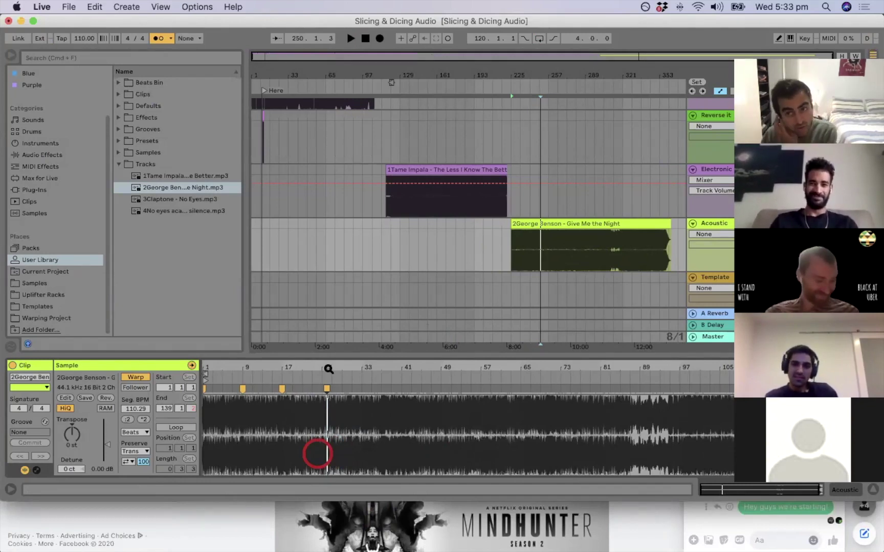
scroll(318, 453, "down", 1)
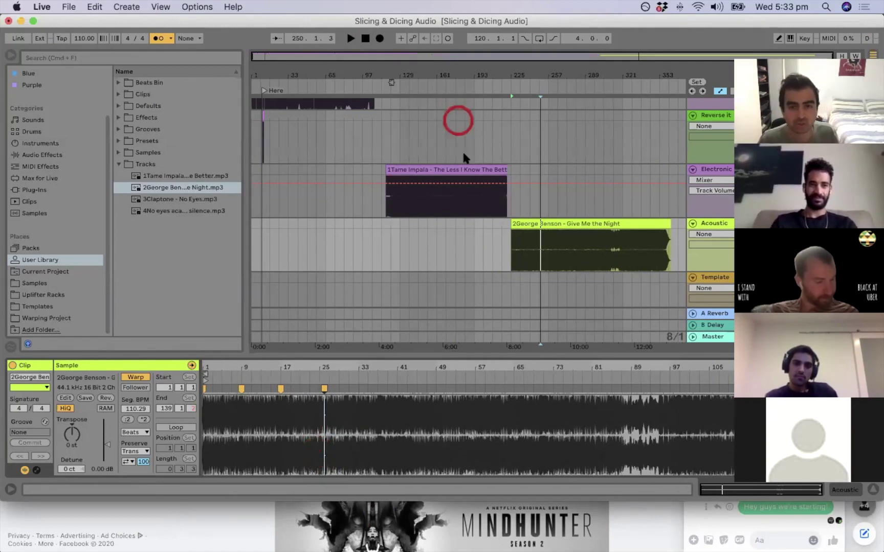
left_click(608, 236)
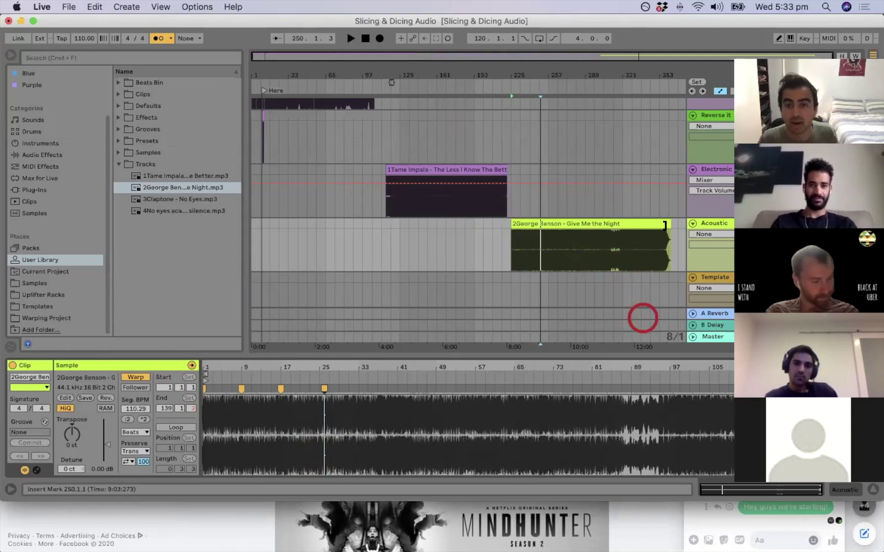
Add 3Claptone - No Eyes.mp3 to the Template track at 367.1.1, after the George Benson clip.
scroll(687, 267, "down", 1)
scroll(651, 246, "down", 3)
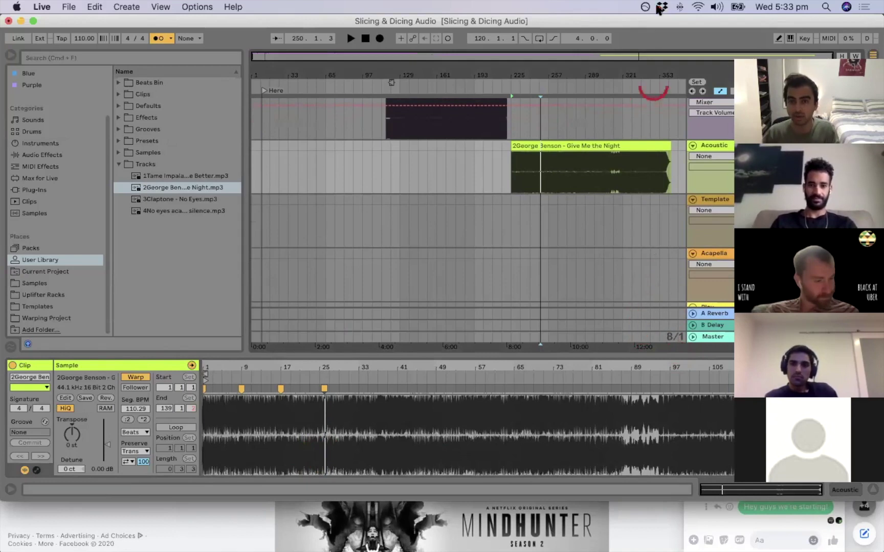
left_click_drag(672, 75, 664, 151)
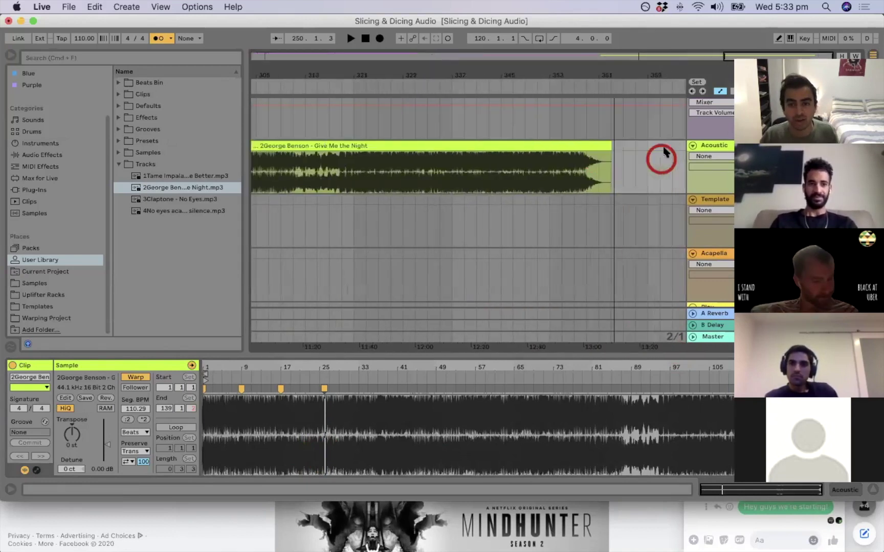
left_click(643, 234)
left_click_drag(174, 199, 632, 219)
scroll(571, 229, "right", 5)
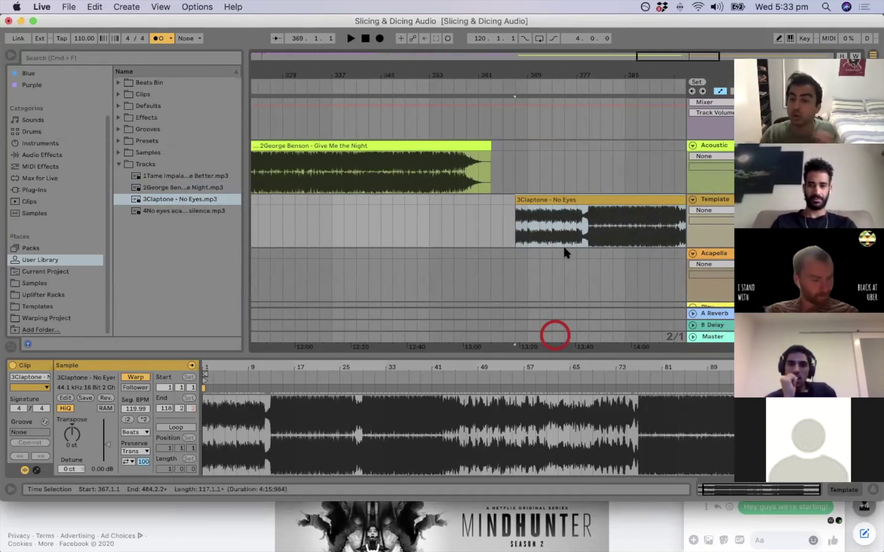
scroll(560, 240, "right", 5)
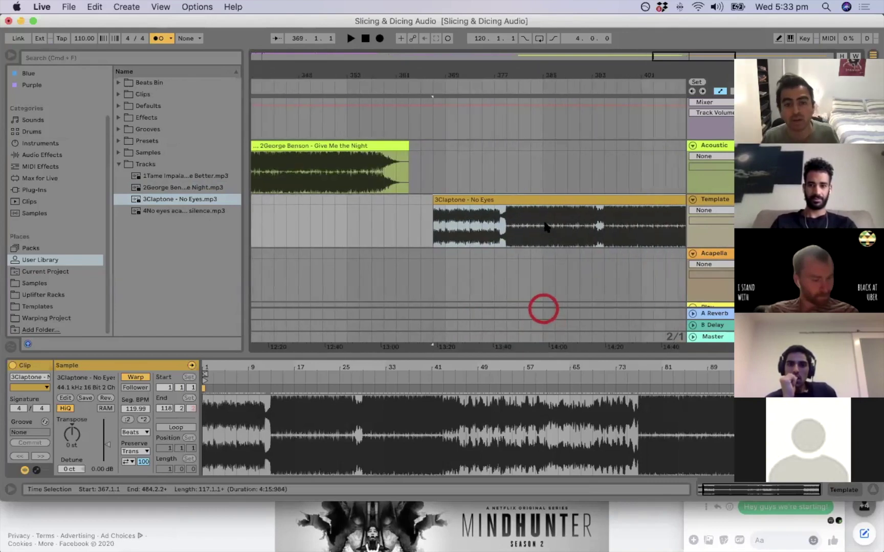
scroll(543, 227, "down", 3)
scroll(535, 230, "right", 3)
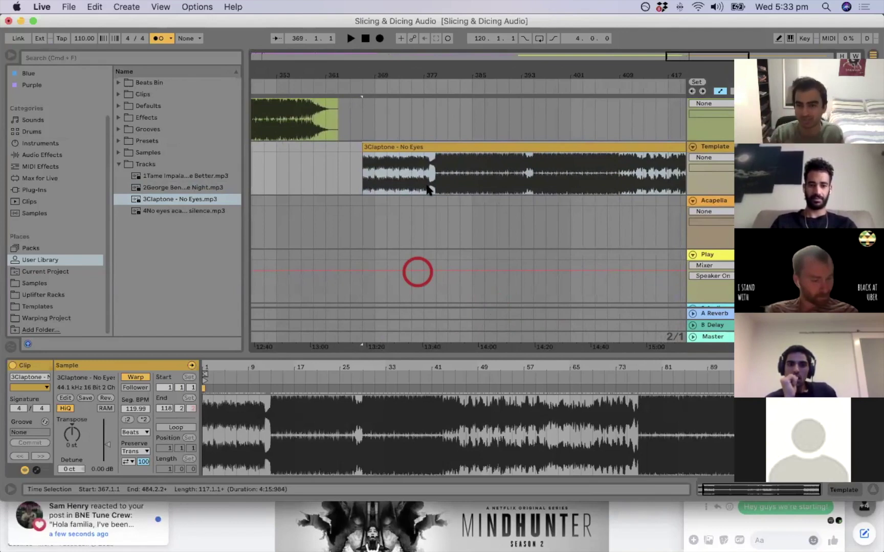
scroll(428, 189, "left", 3)
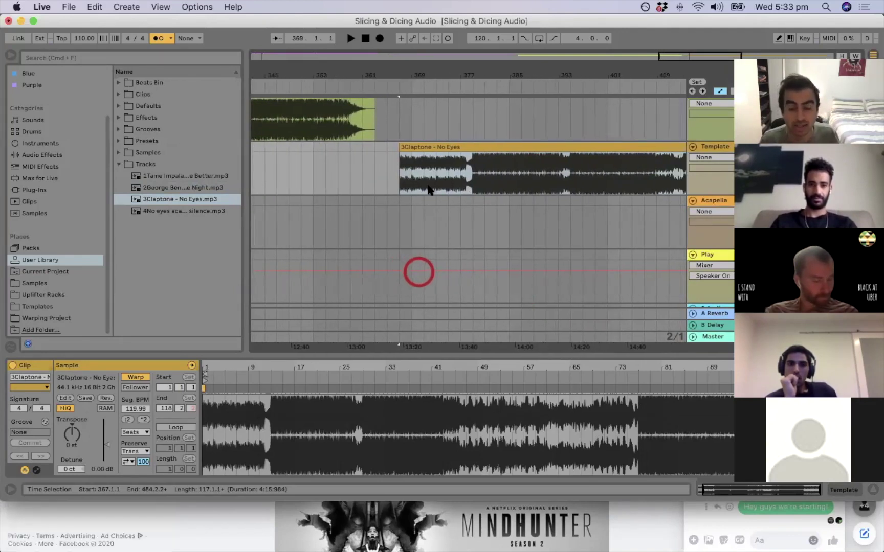
Play the No Eyes clip from 375.3.1 through the drop and place the insert mark on the downbeat at 379.1.1.
left_click_drag(480, 74, 479, 133)
left_click_drag(480, 74, 480, 51)
left_click(413, 172)
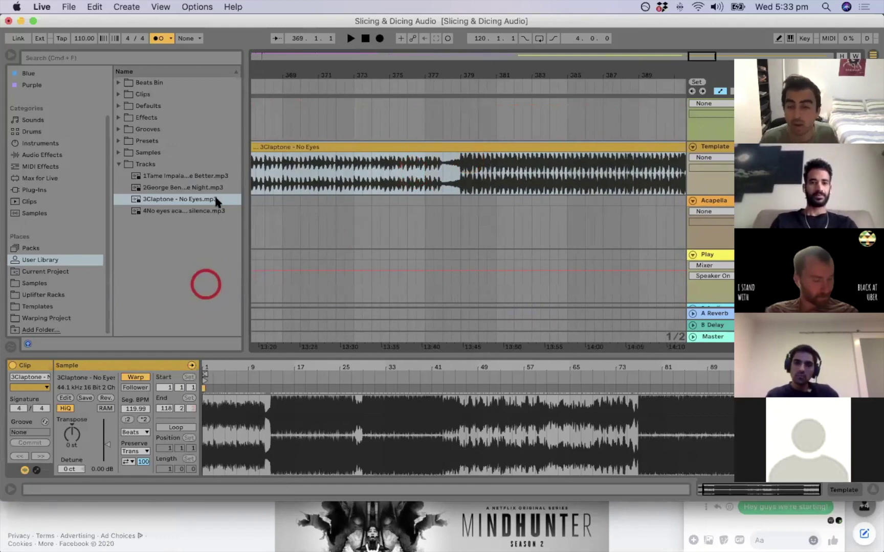
left_click(398, 172)
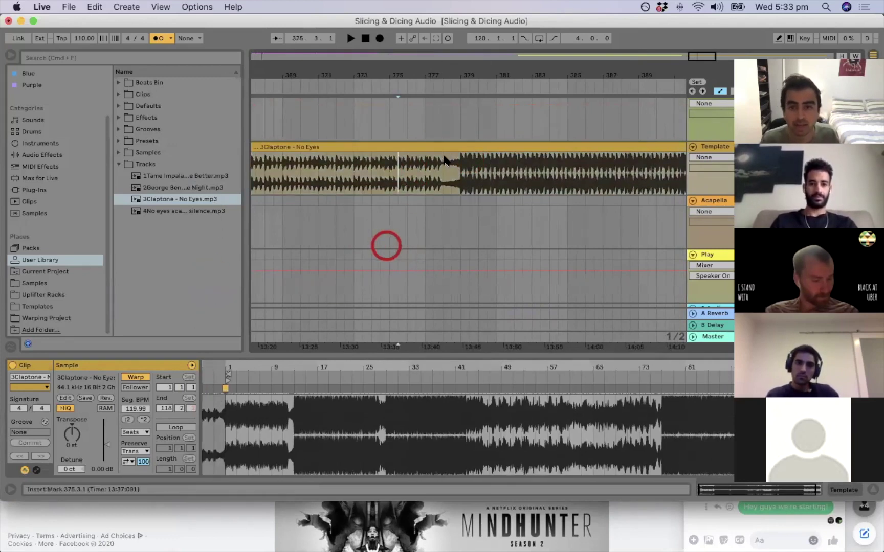
left_click(431, 84)
left_click_drag(458, 77, 457, 109)
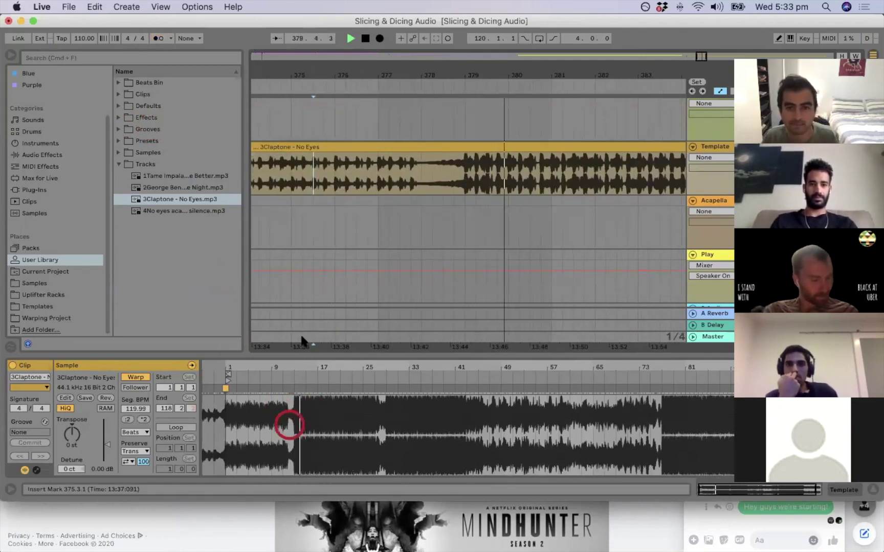
left_click(464, 176)
key("space")
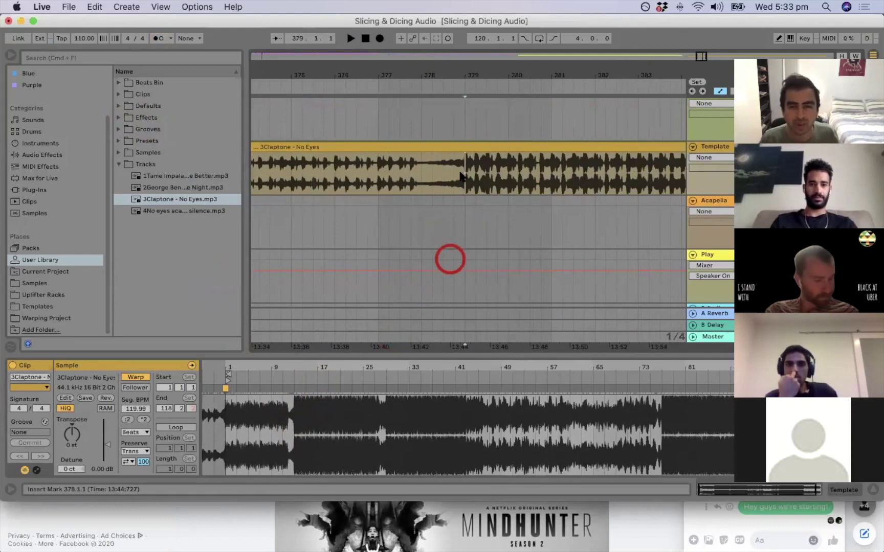
Set the No Eyes clip's segment BPM to 120.
left_click(133, 409)
type("120")
key("Return")
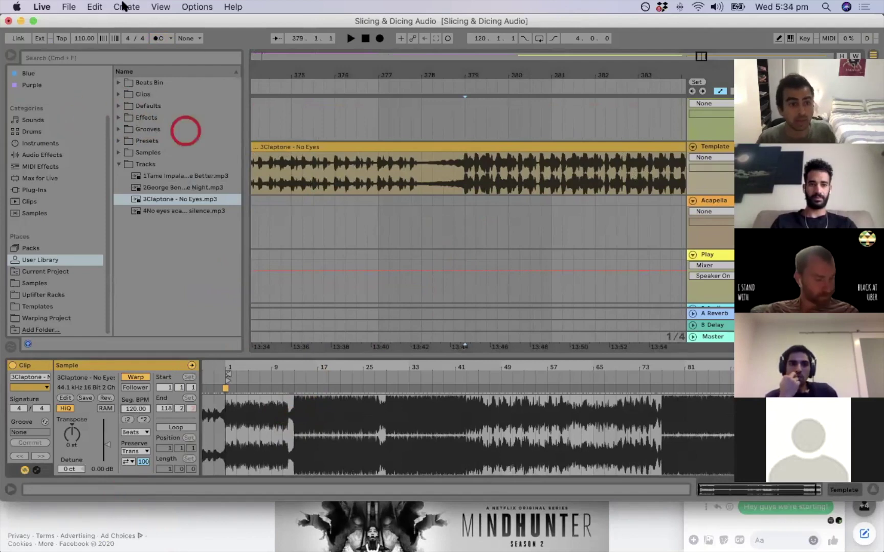
Restart the Highlighter cursor app and return to the Live arrangement.
key("super+space")
type("high")
key("Return")
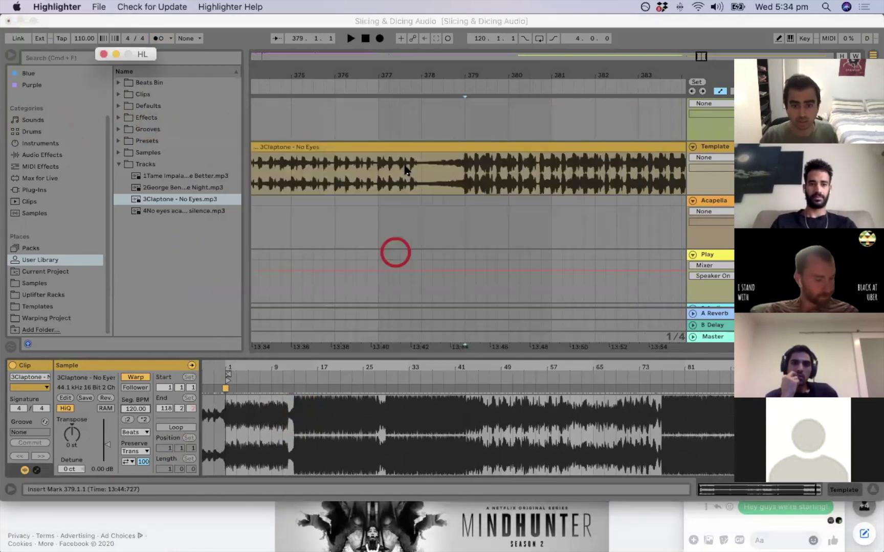
key("super+q")
key("super+space")
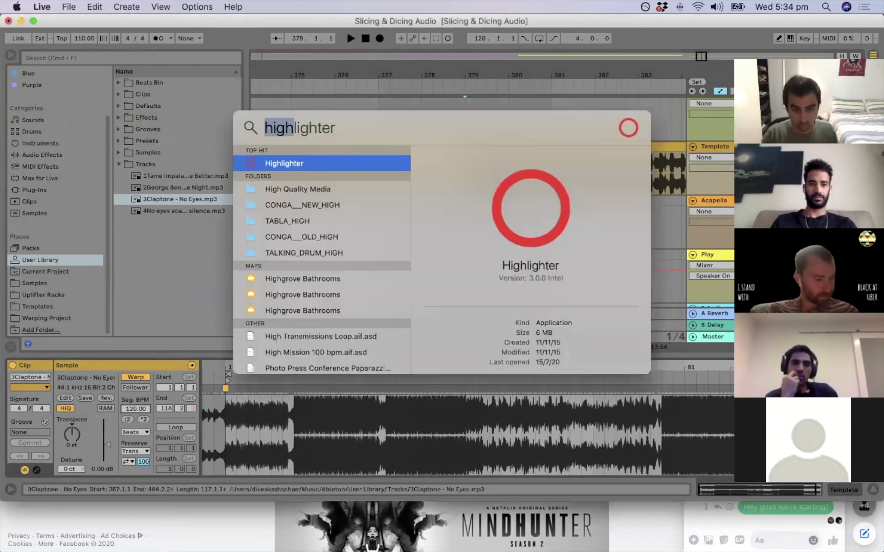
key("Return")
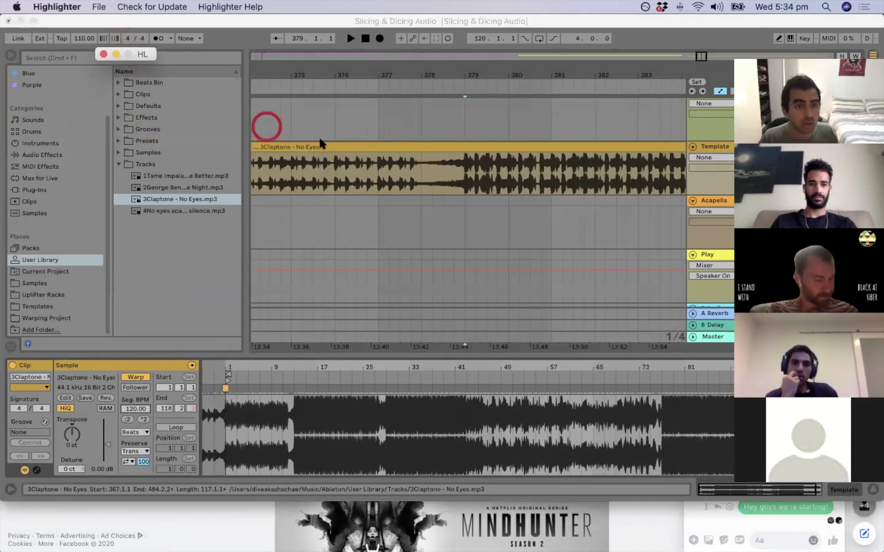
left_click(320, 143)
left_click(335, 123)
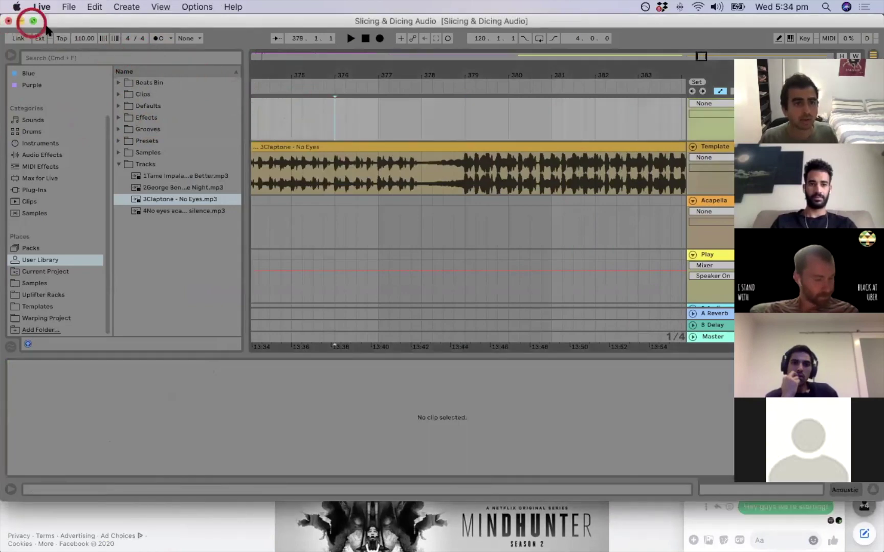
Set the project tempo to 120 BPM and play the No Eyes clip from 379.1.1.
left_click_drag(75, 37, 79, 39)
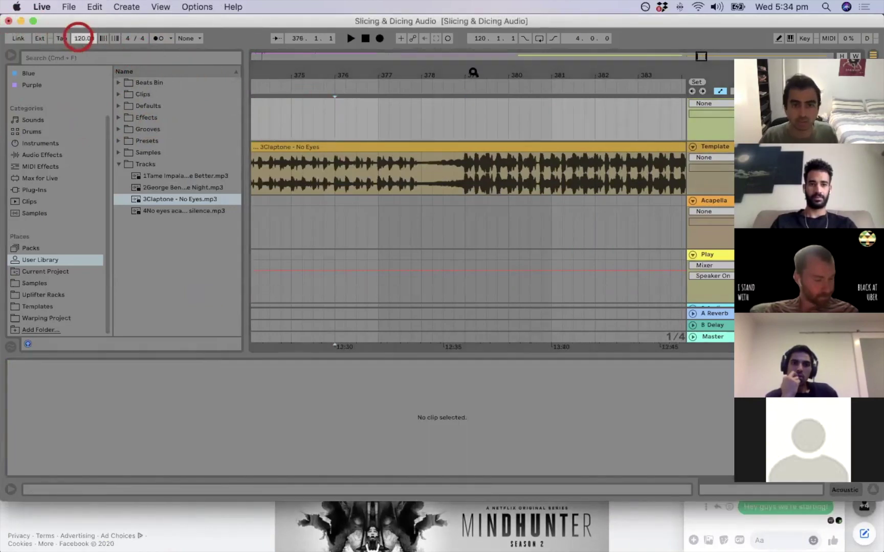
left_click(454, 177)
key("space")
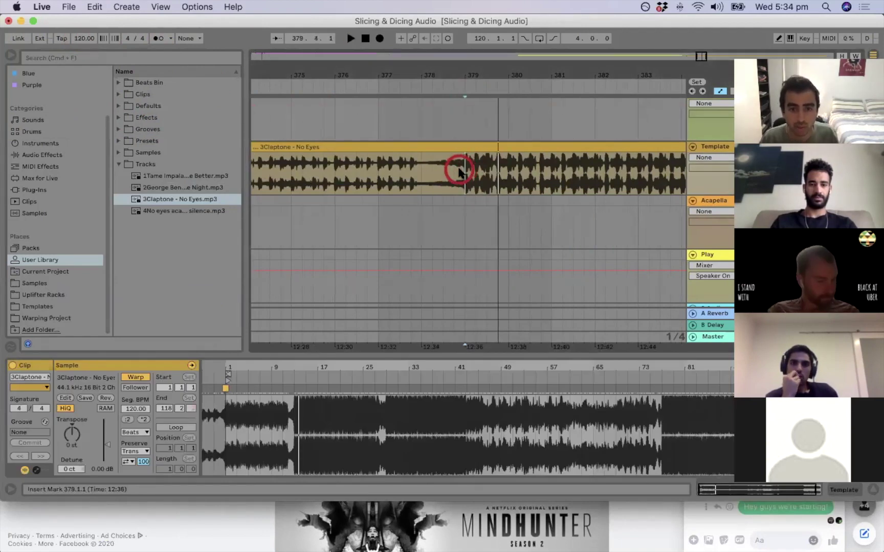
Set 1.1.1 of the No Eyes sample on the first kick at bar 13 and make the clip begin there.
left_click_drag(295, 365, 493, 369)
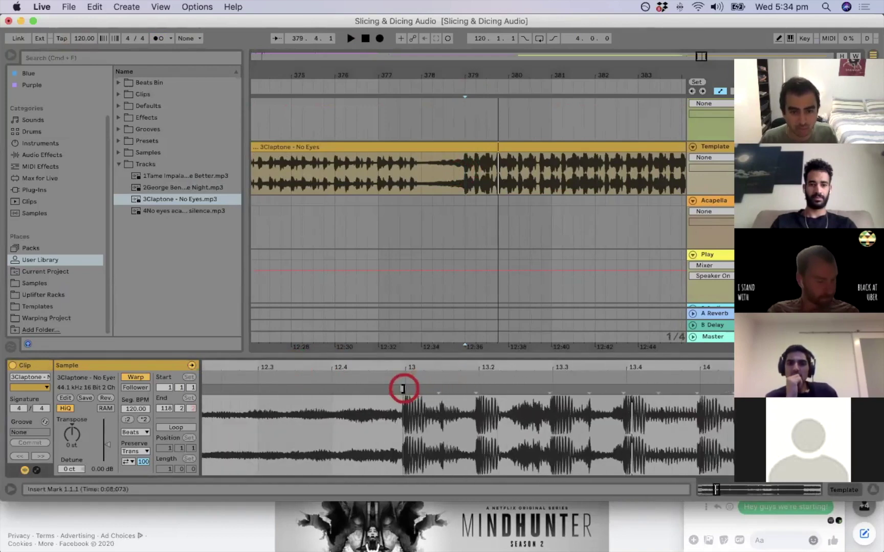
right_click(403, 389)
left_click(439, 241)
mouse_move(448, 75)
left_mouse_down()
mouse_move(448, 57)
mouse_move(409, 73)
mouse_move(451, 71)
left_mouse_up()
left_click(434, 146)
left_click_drag(427, 152, 483, 153)
Play the start of the No Eyes clip, toggling the metronome, and move the clip to start exactly at 367.1.1.
left_click(382, 161)
key("space")
key("space")
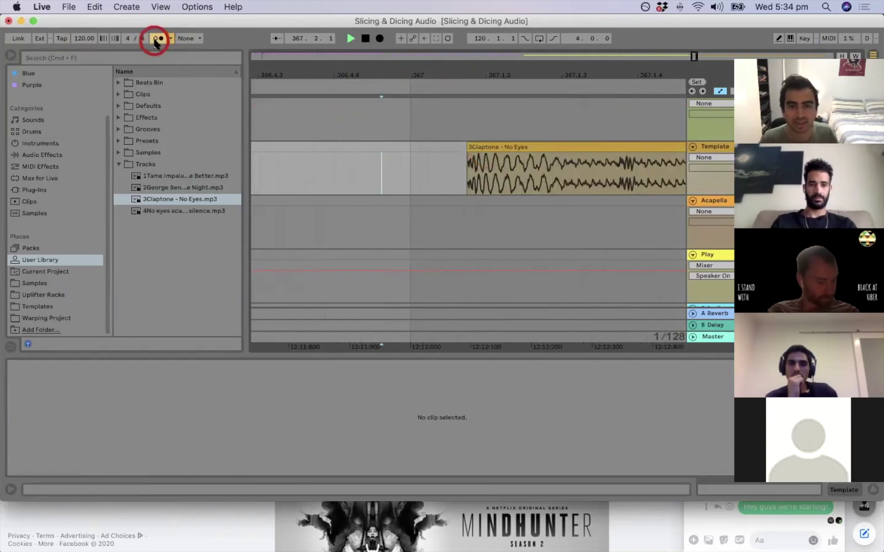
left_click(156, 40)
key("space")
left_click_drag(521, 145, 422, 131)
left_click_drag(411, 68, 411, 44)
Apply Warp From Here (Straight) at the No Eyes clip's first-beat warp marker.
mouse_move(204, 365)
left_mouse_down()
mouse_move(203, 419)
mouse_move(320, 468)
mouse_move(336, 387)
left_mouse_up()
right_click(333, 389)
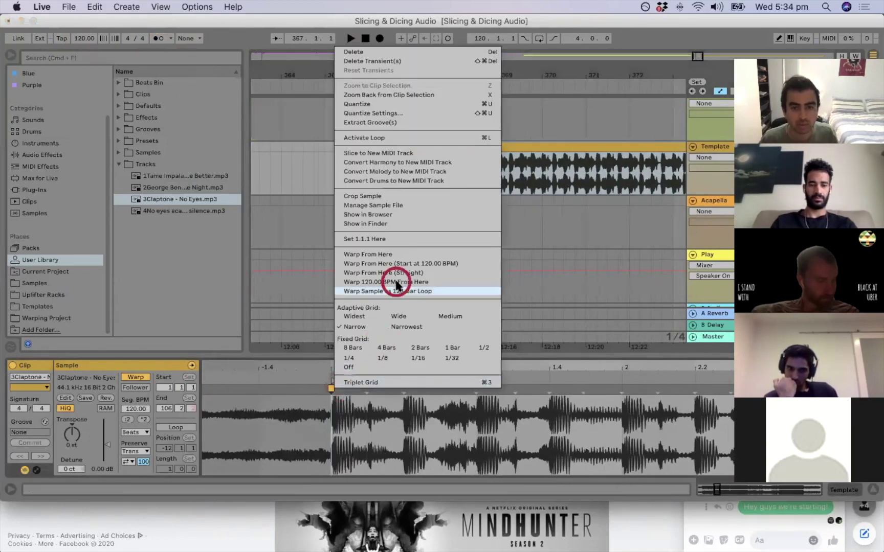
left_click(402, 269)
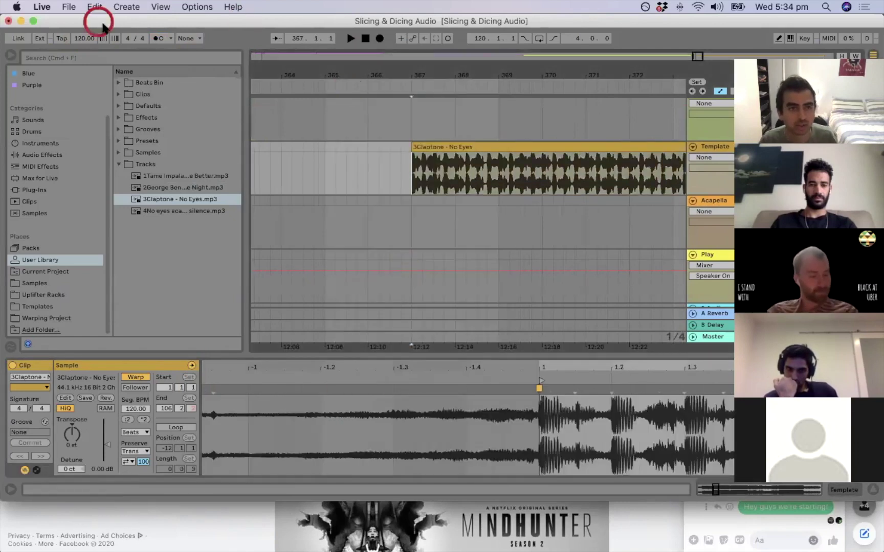
Turn on the metronome and play the No Eyes clip from bar 367 to check its timing.
left_click(161, 39)
key("space")
left_click_drag(472, 75, 473, 72)
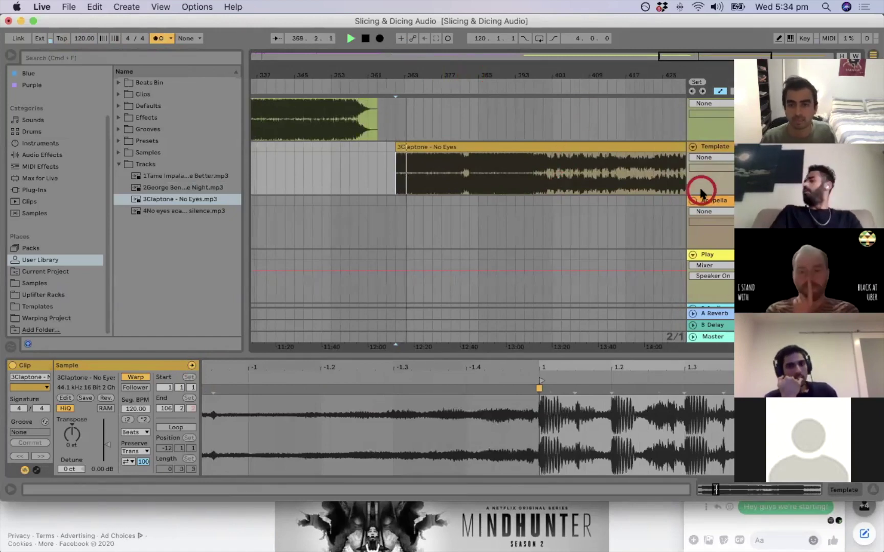
key("space")
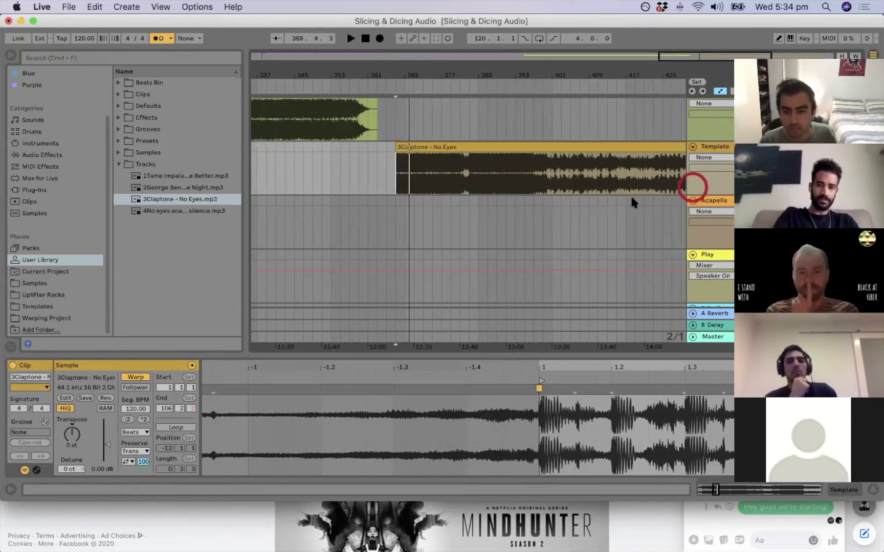
Add 4No eyes acapella with silence.mp3 to the Acapella track at 371.1.1 and extend its start back to 369.3.1.
left_click_drag(466, 165, 432, 217)
left_click_drag(391, 76, 624, 221)
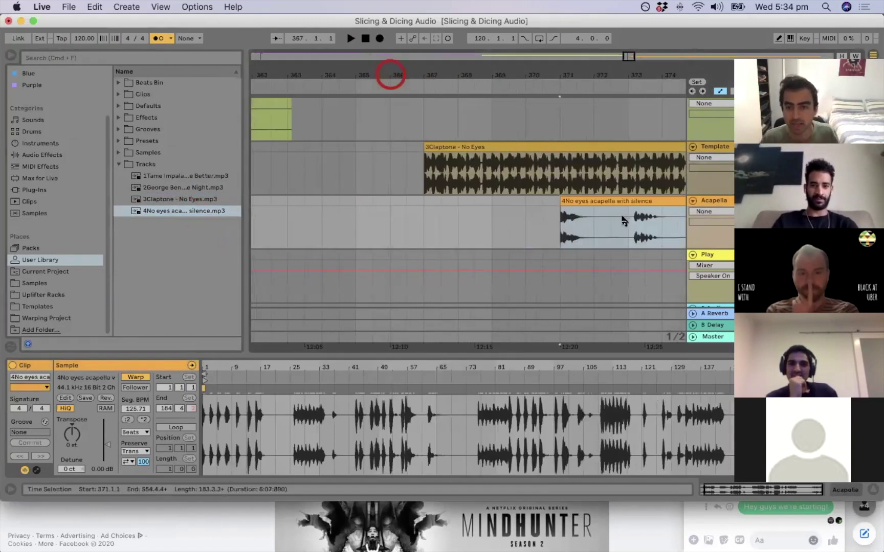
left_click_drag(563, 201, 509, 201)
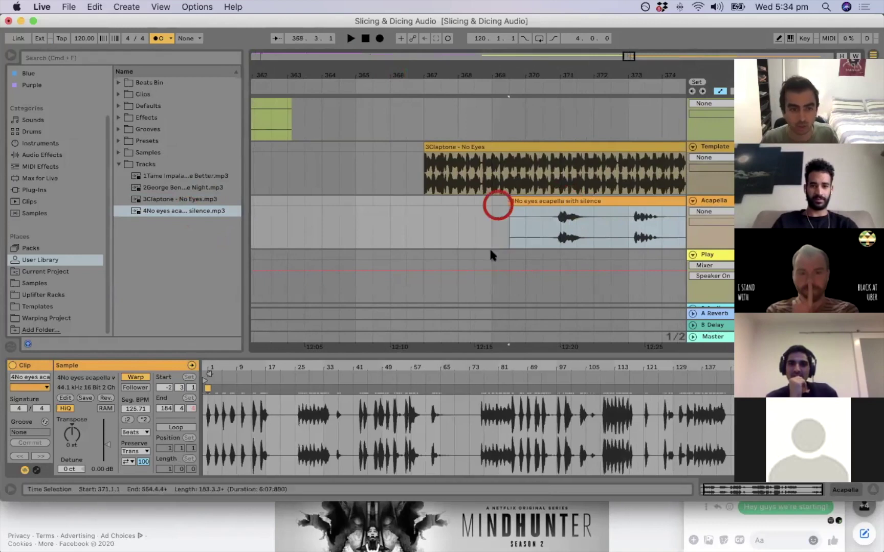
Play the opening beats of the No Eyes clip repeatedly from 367.1.1 to find where the vocal should enter.
left_click_drag(439, 77, 410, 70)
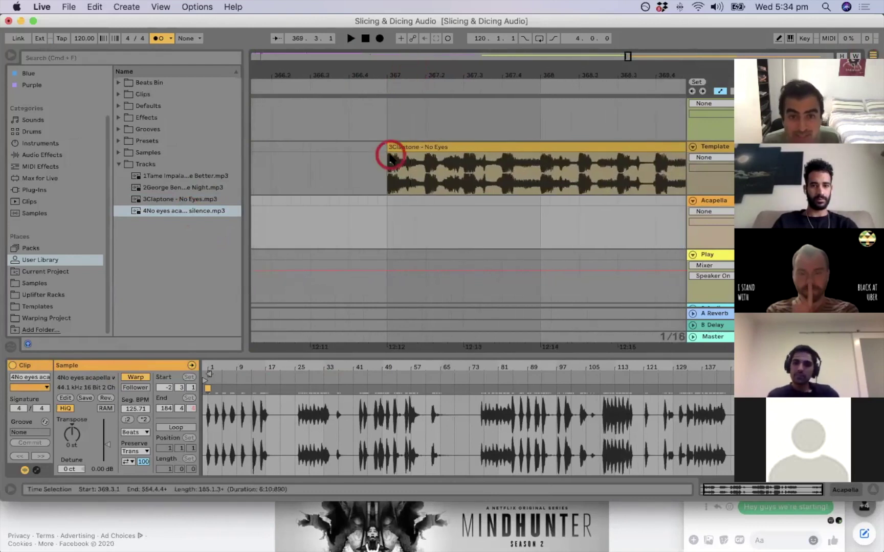
left_click(387, 178)
key("space")
key("space")
key("space")
key("space")
key("space")
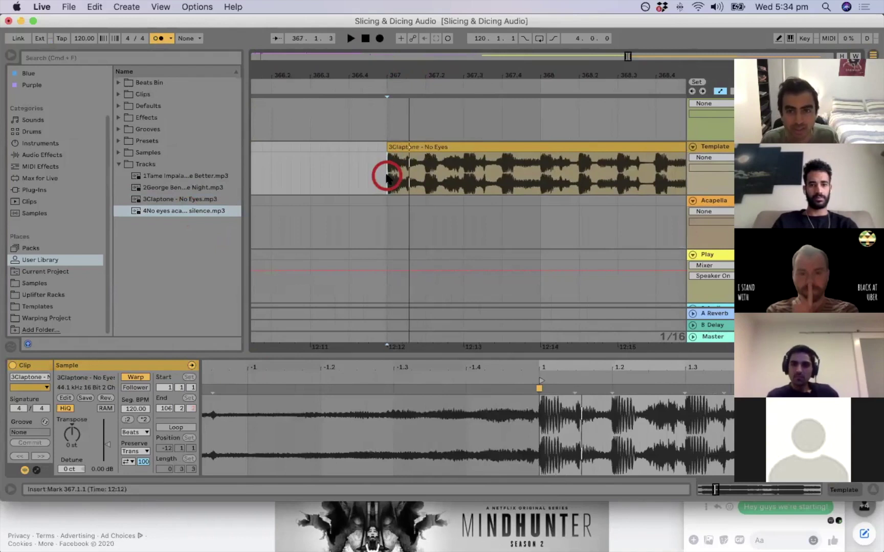
Audition the No Eyes clip from 367.2.2 and split it at that point.
left_click_drag(440, 72, 437, 98)
left_click(424, 170)
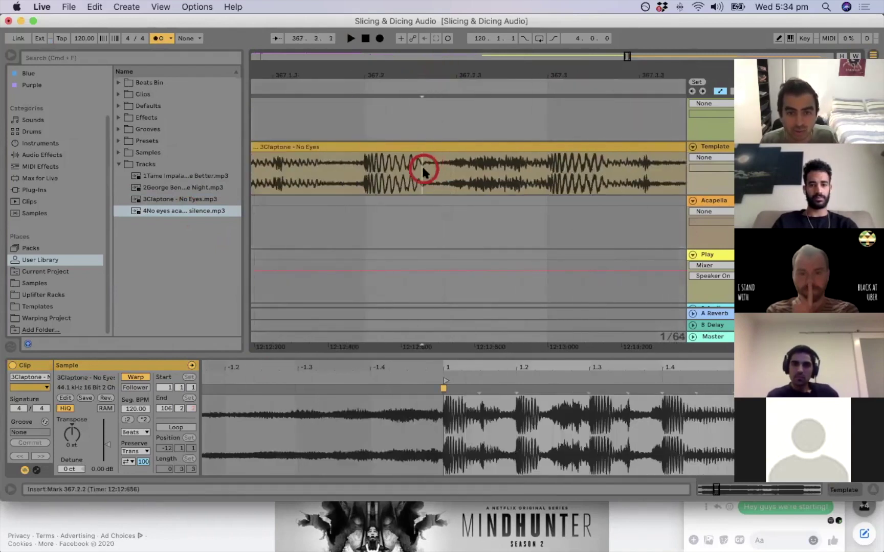
key("space")
key("space")
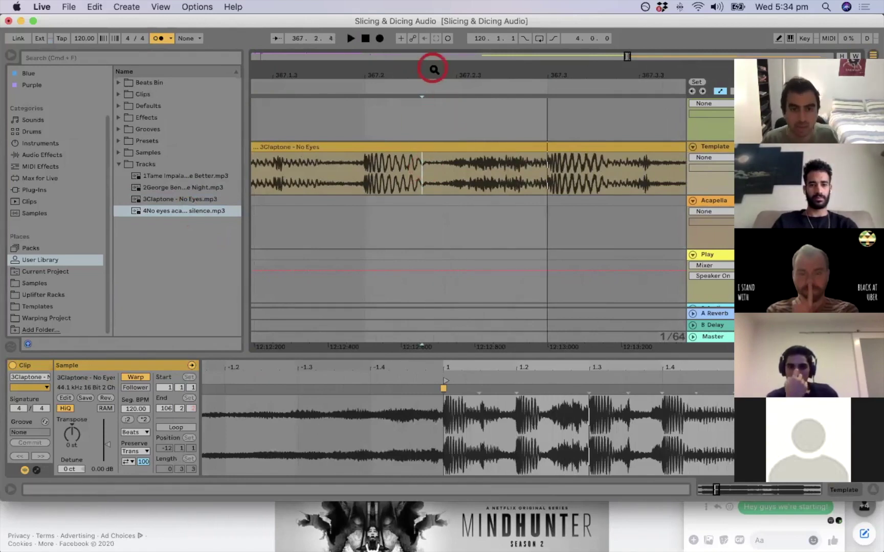
key("super+e")
left_click_drag(442, 74, 441, 72)
left_click(441, 164)
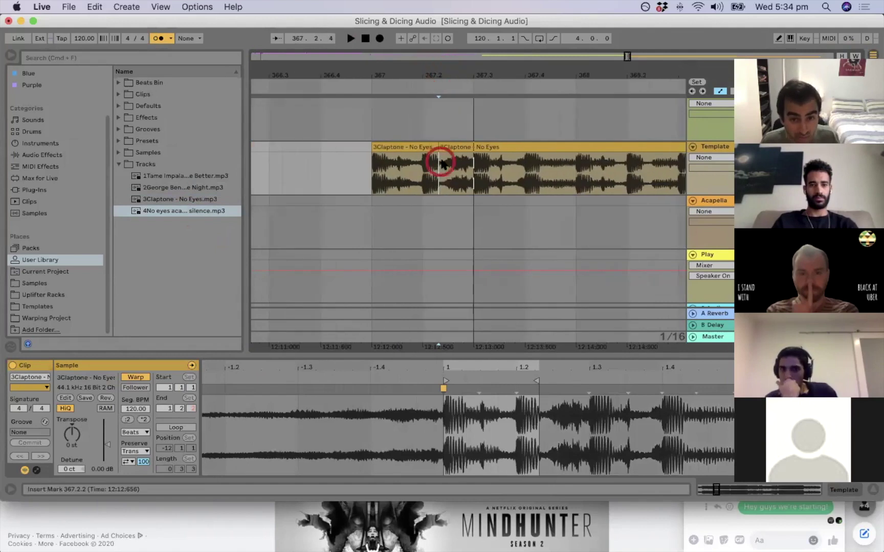
left_click(426, 173)
left_click(435, 169)
Move the acapella clip to start at 366.1.1 and split it at 367.2.4, where the vocal begins.
left_click_drag(460, 70, 459, 51)
left_click_drag(545, 201, 436, 204)
left_click_drag(424, 78, 424, 75)
left_click_drag(479, 78, 506, 124)
left_click(506, 215)
key("super+e")
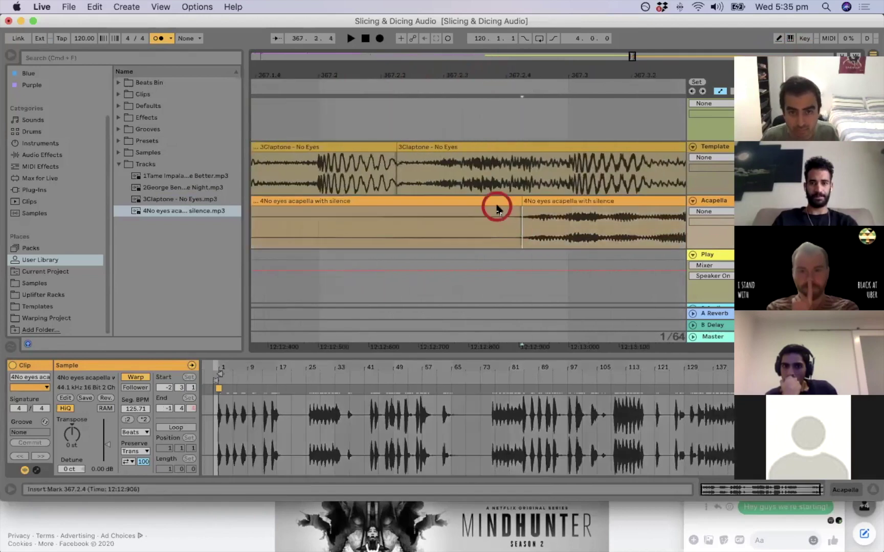
Delete the silent piece before the acapella vocal and move the vocal clip to start at 367.2.2.
left_click(499, 201)
key("Delete")
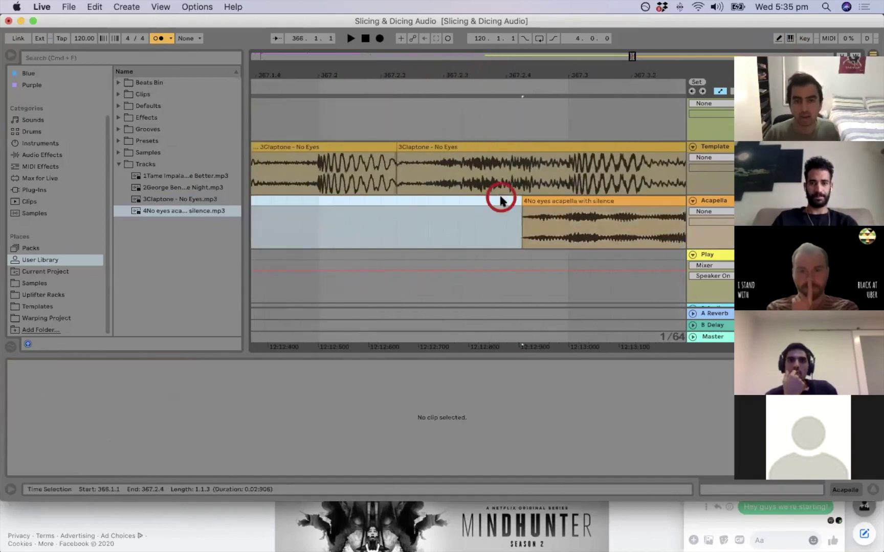
left_click(543, 202)
left_click_drag(429, 204, 422, 202)
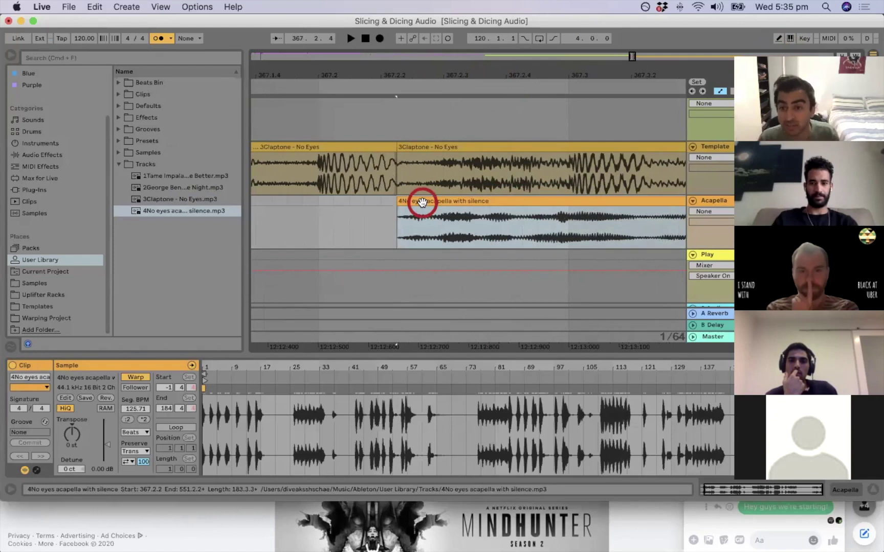
Inspect where the acapella vocal meets the No Eyes split at 367.2.2 and check the opening No Eyes clip's segment BPM.
left_click_drag(408, 83, 405, 72)
left_click(466, 265)
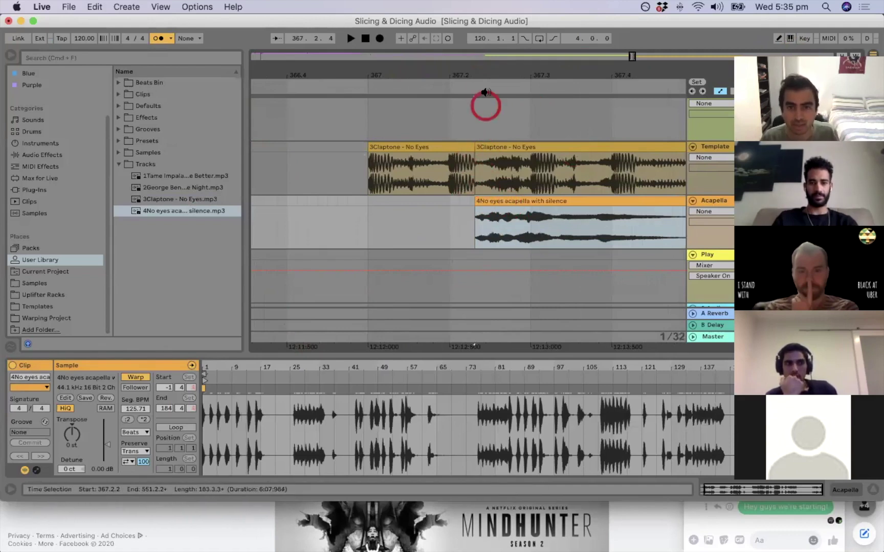
left_click_drag(473, 75, 487, 72)
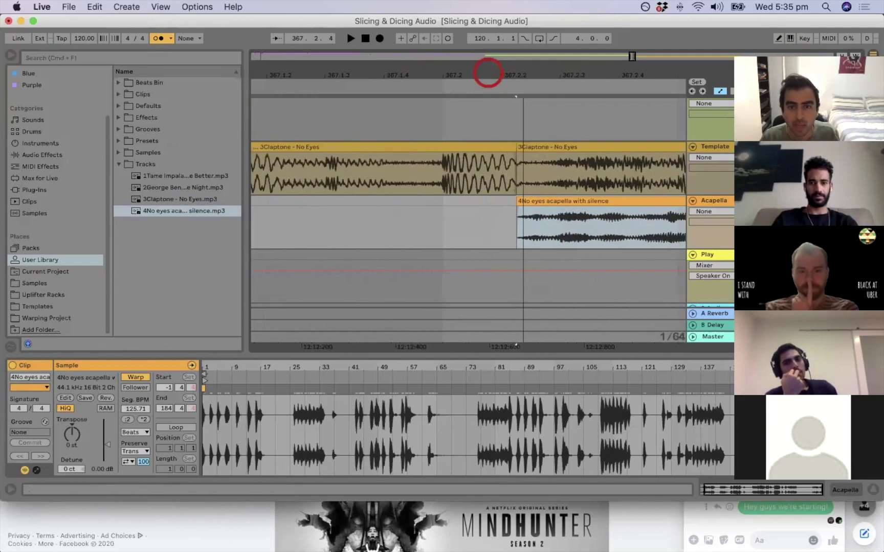
left_click(486, 150)
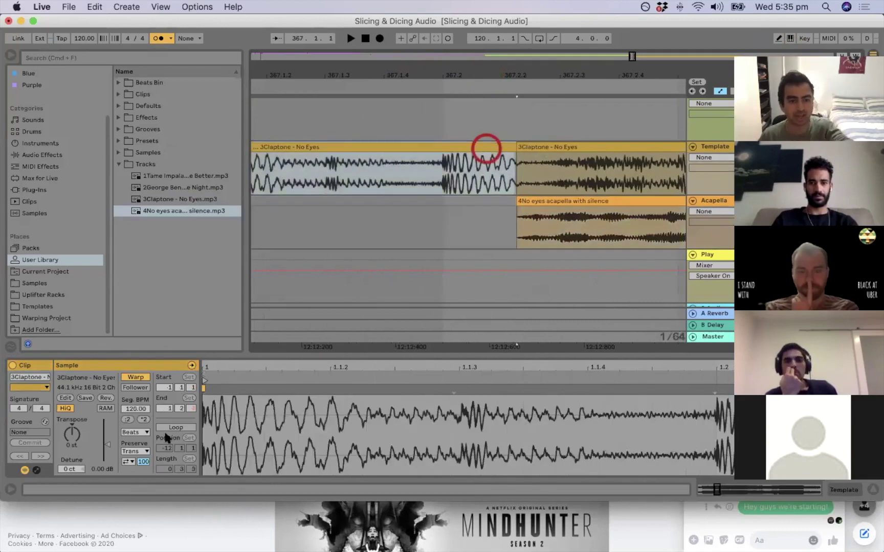
left_click(132, 409)
left_click(452, 129)
Extend the start of the acapella clip back to 367.1.1, level with the beginning of the No Eyes clip.
left_click(556, 201)
left_click_drag(516, 82, 523, 74)
left_click_drag(556, 202, 392, 203)
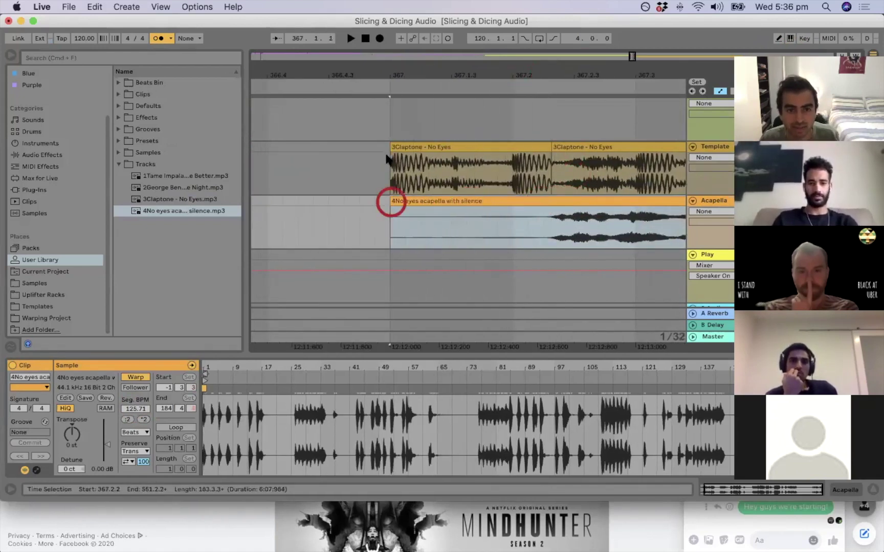
left_click(391, 219)
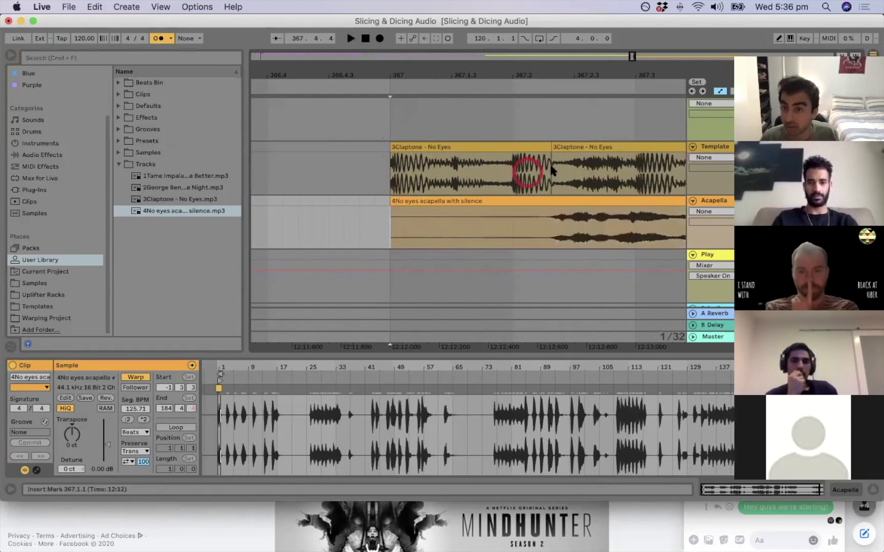
Examine the acapella's first vocal and play it around 367.2.2 to compare its entry with the split in No Eyes.
mouse_move(221, 362)
left_mouse_down()
mouse_move(221, 389)
mouse_move(204, 394)
mouse_move(425, 384)
mouse_move(357, 377)
mouse_move(497, 389)
mouse_move(555, 383)
mouse_move(385, 403)
mouse_move(604, 407)
mouse_move(350, 403)
left_mouse_up()
left_click(449, 219)
left_click(467, 200)
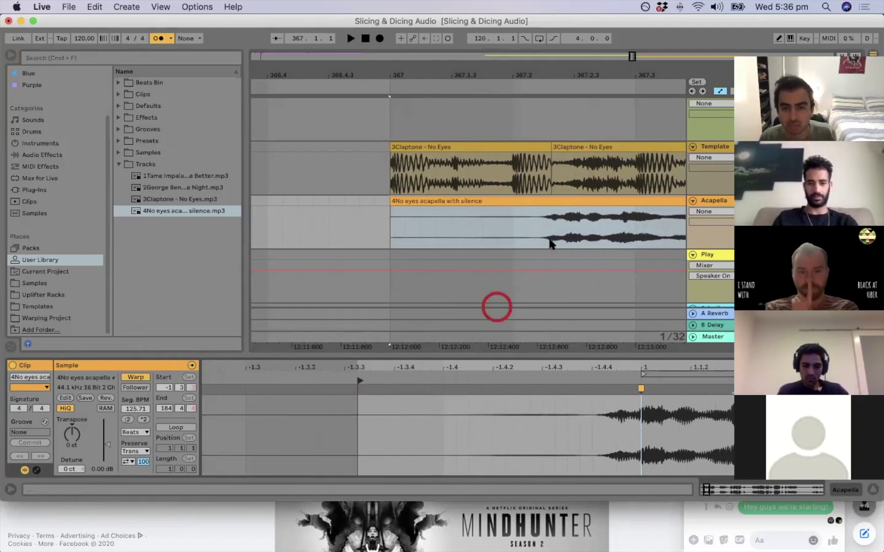
left_click(541, 225)
left_click_drag(566, 75, 567, 102)
key("space")
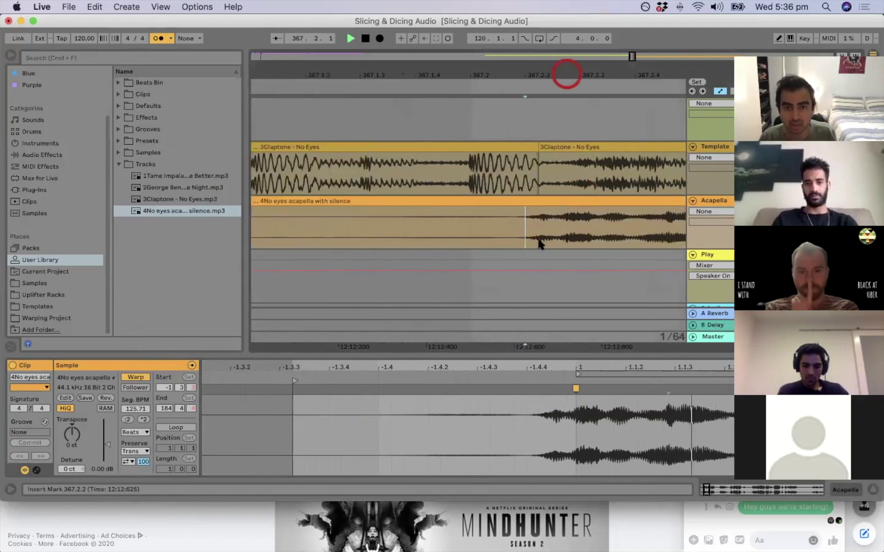
key("space")
left_click(562, 200)
key("Right")
left_click(554, 226)
key("space")
key("space")
scroll(547, 203, "left", 2)
Set 1.1.1 at the acapella clip's start marker and warp the clip straight from there.
left_click_drag(321, 207, 306, 202)
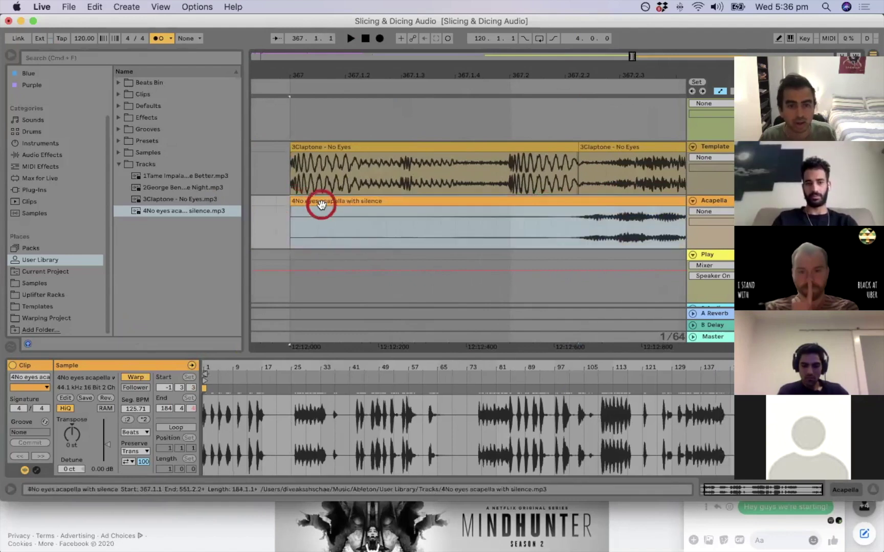
left_click_drag(245, 369, 309, 329)
left_click_drag(332, 366, 389, 362)
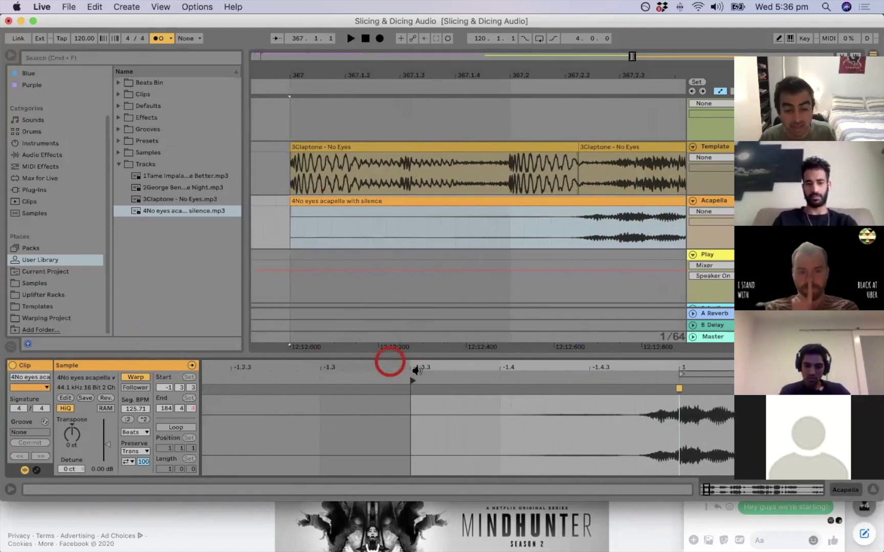
right_click(411, 392)
left_click(451, 243)
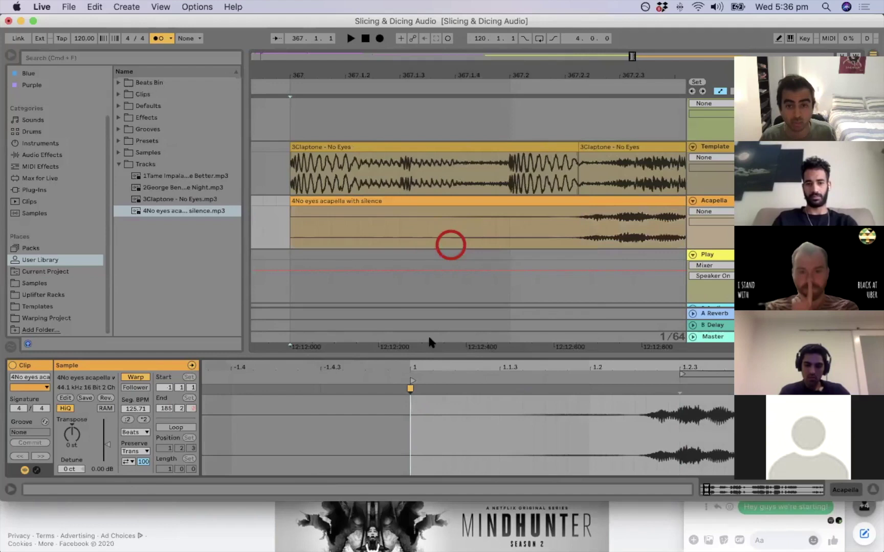
right_click(410, 387)
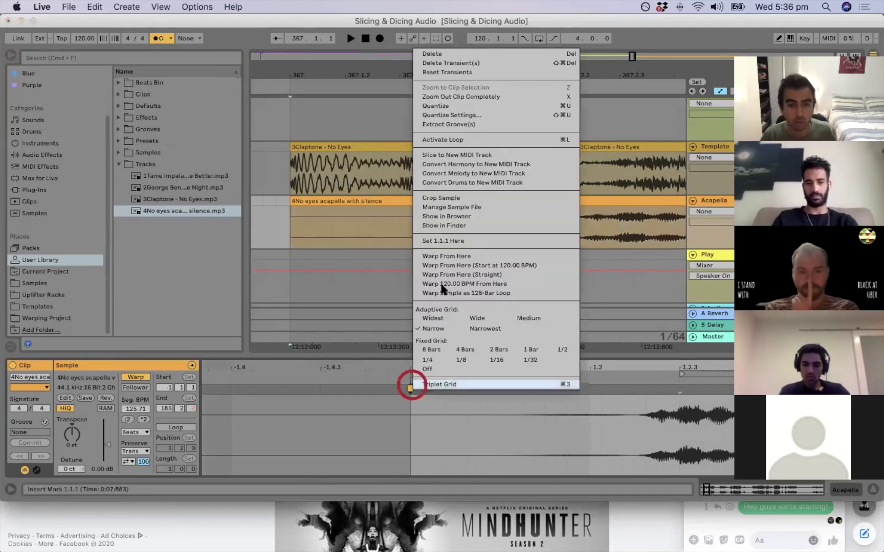
left_click(456, 276)
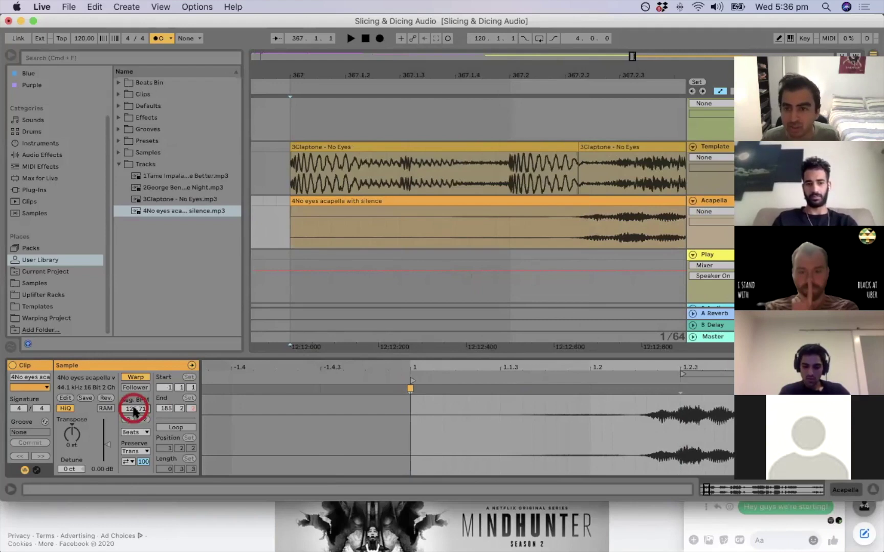
Check the No Eyes clip's segment BPM and set the acapella clip's segment BPM to 120.
left_click(449, 148)
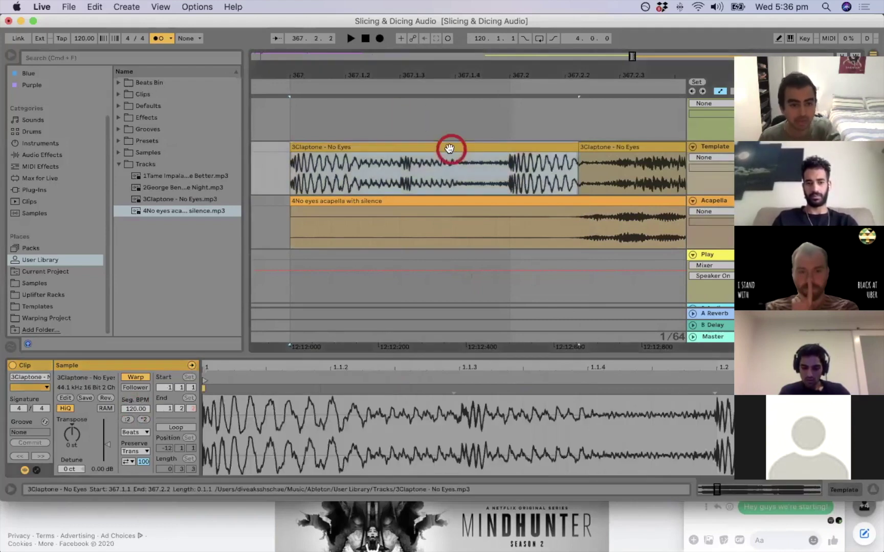
left_click(395, 203)
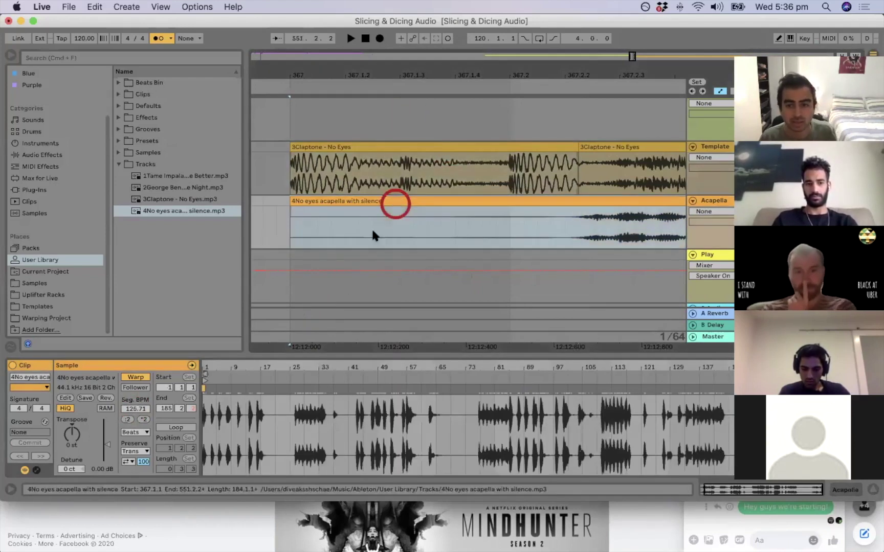
left_click(127, 407)
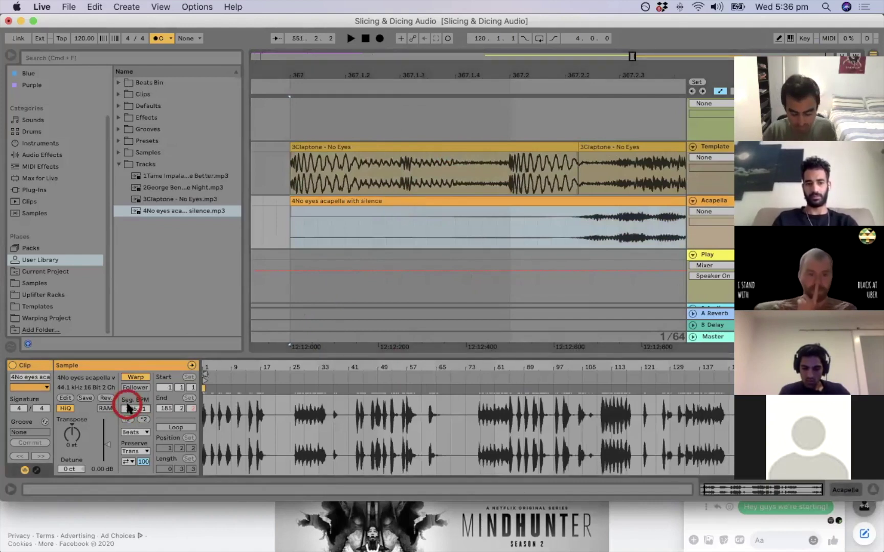
type("120")
key("Return")
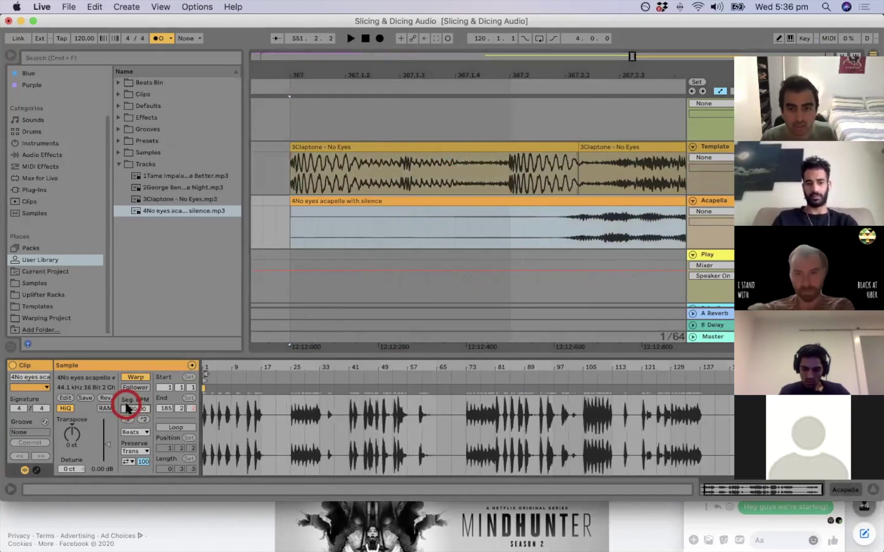
Move the acapella clip slightly later so its vocal meets the No Eyes split, and set its warp mode to Complex Pro.
left_click_drag(596, 211, 612, 199)
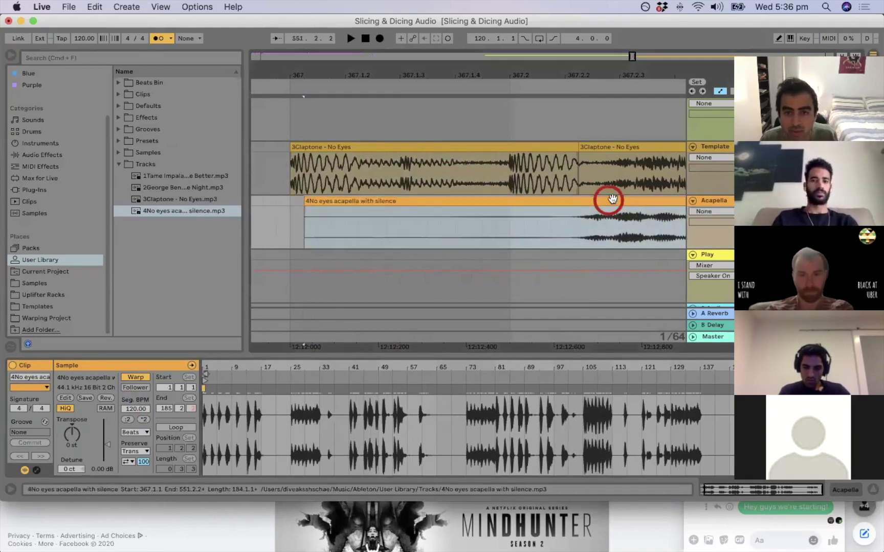
left_click(613, 200)
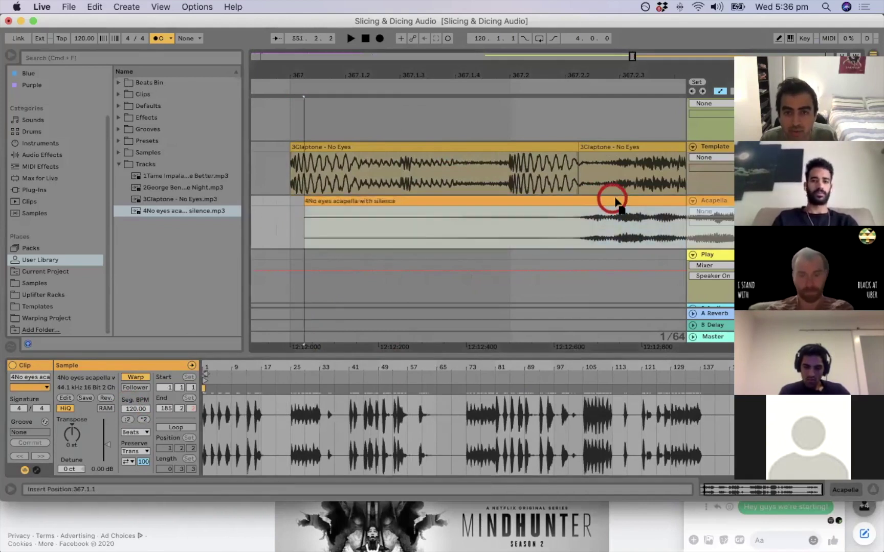
left_click(135, 434)
left_click(141, 487)
Play the No Eyes and acapella clips together from bar 367 to check that they line up.
left_click(340, 208)
left_click(267, 181)
left_click(613, 74)
left_click_drag(613, 73, 322, 78)
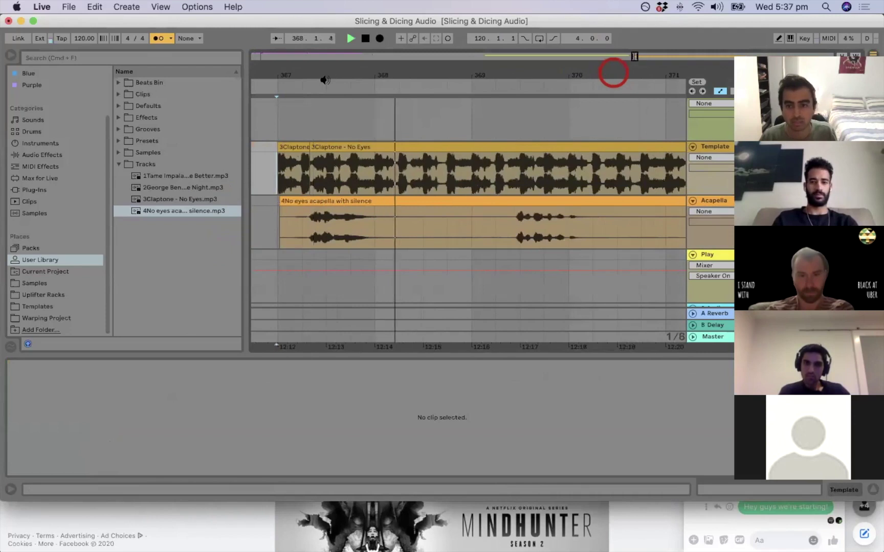
left_click_drag(600, 74, 472, 75)
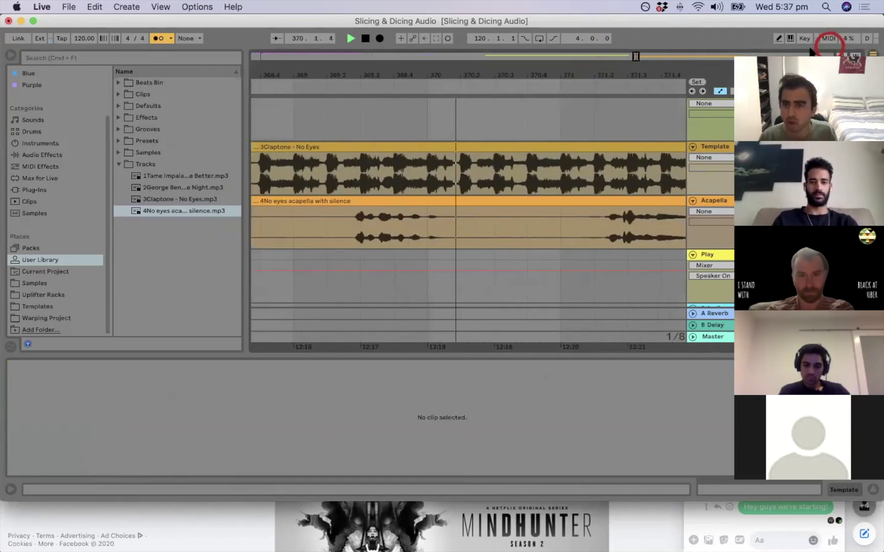
left_click_drag(829, 45, 170, 39)
left_click(513, 229)
left_click(723, 78)
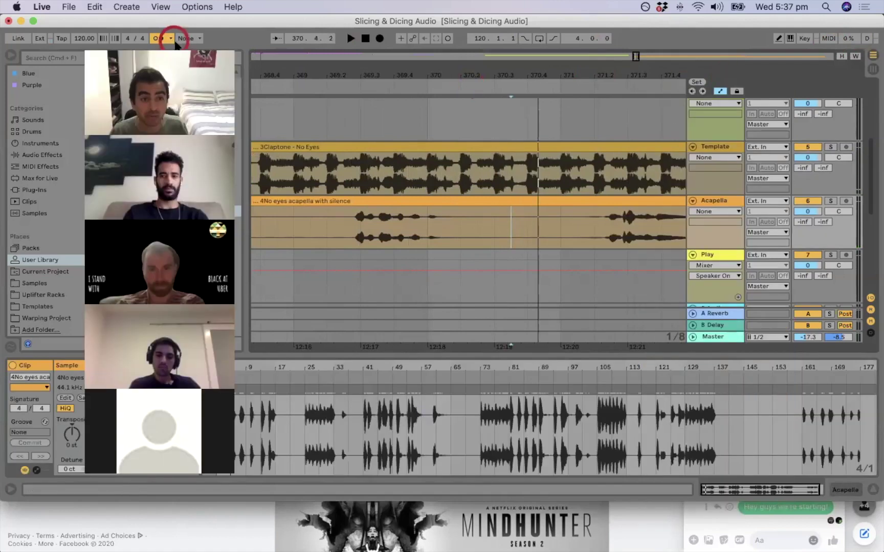
Solo the Acapella track and play it from 367.1.3.
left_click_drag(465, 75, 847, 218)
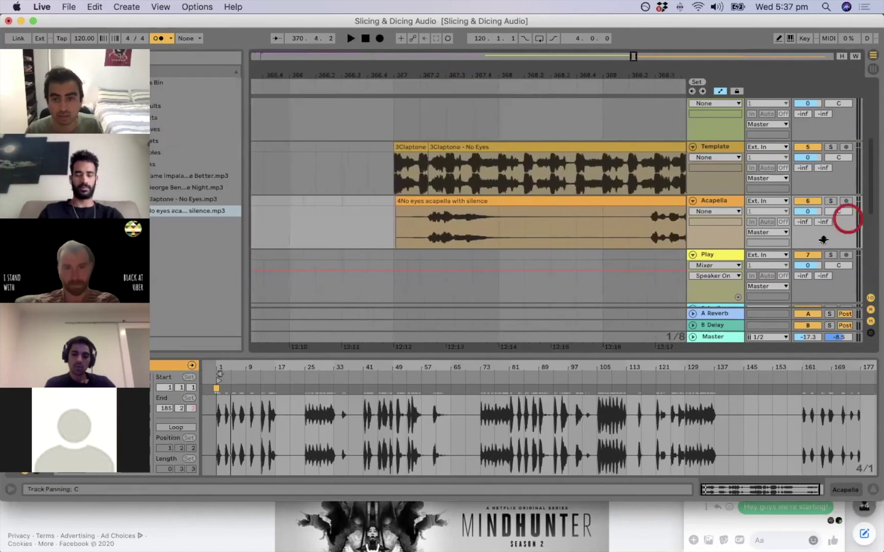
left_click(829, 202)
left_click(407, 223)
key("space")
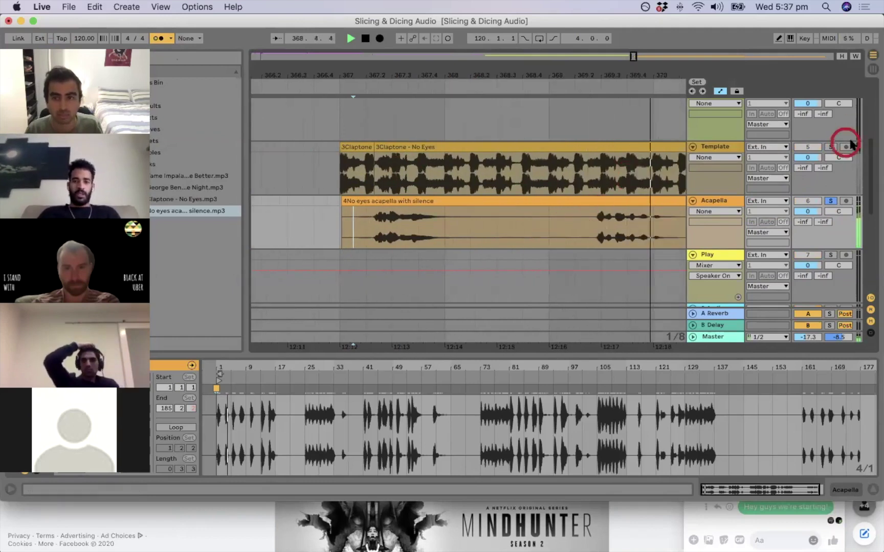
Solo the Template track as well to hear it with the acapella, and clear both solos when stopping playback.
left_click(830, 146)
left_click_drag(591, 74, 588, 67)
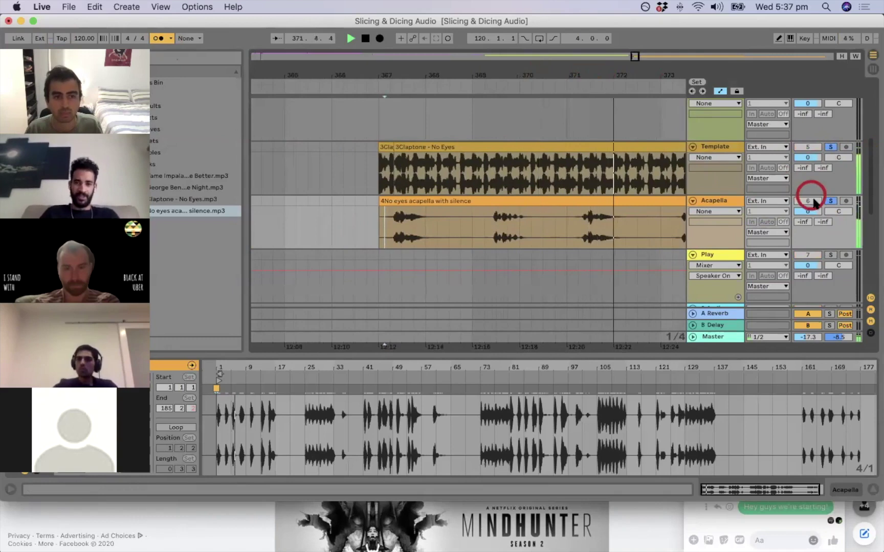
left_click(831, 201)
key("space")
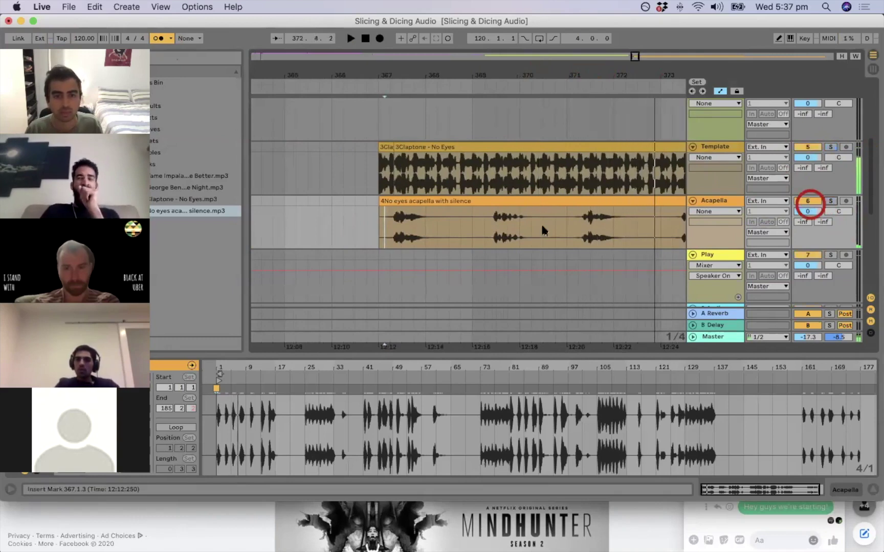
Examine the full lengths of the No Eyes and acapella clips and place the insert marker at 557.1.1, past their ends.
left_click(79, 36)
left_click(543, 43)
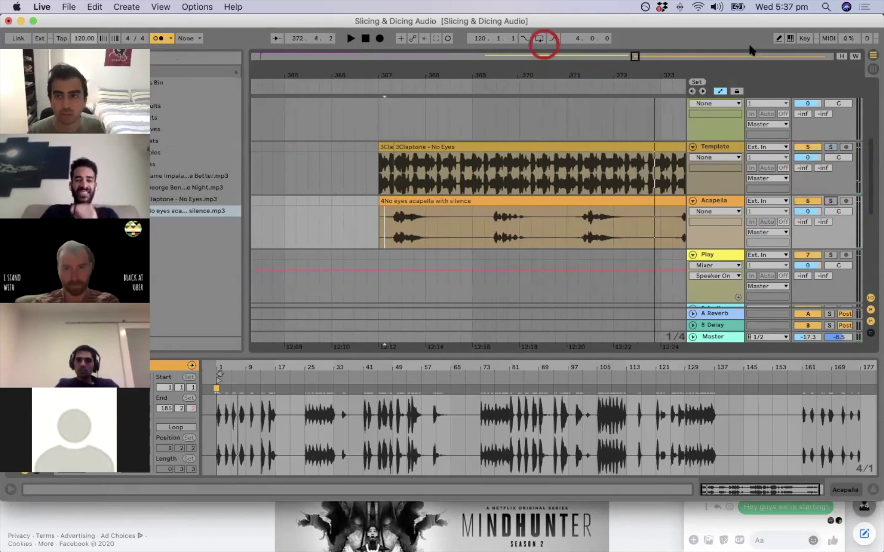
left_click_drag(618, 66, 615, 71)
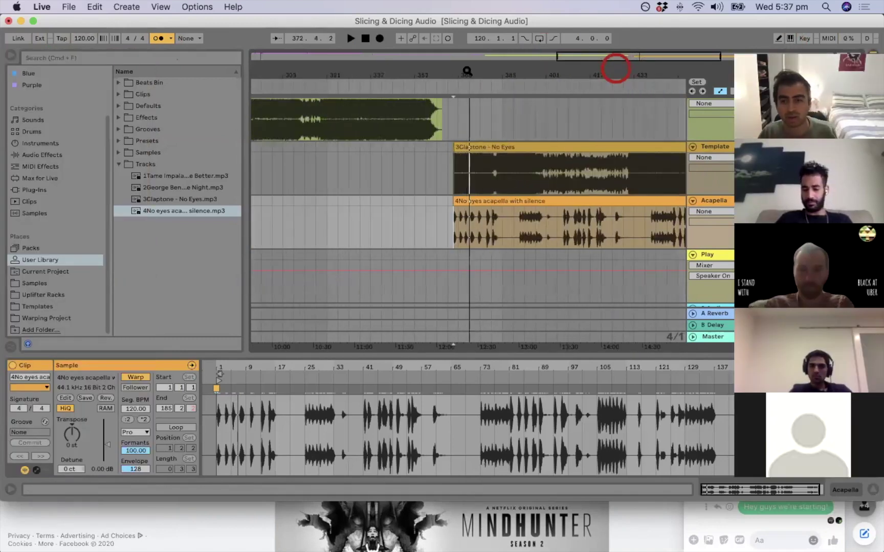
left_click(521, 198)
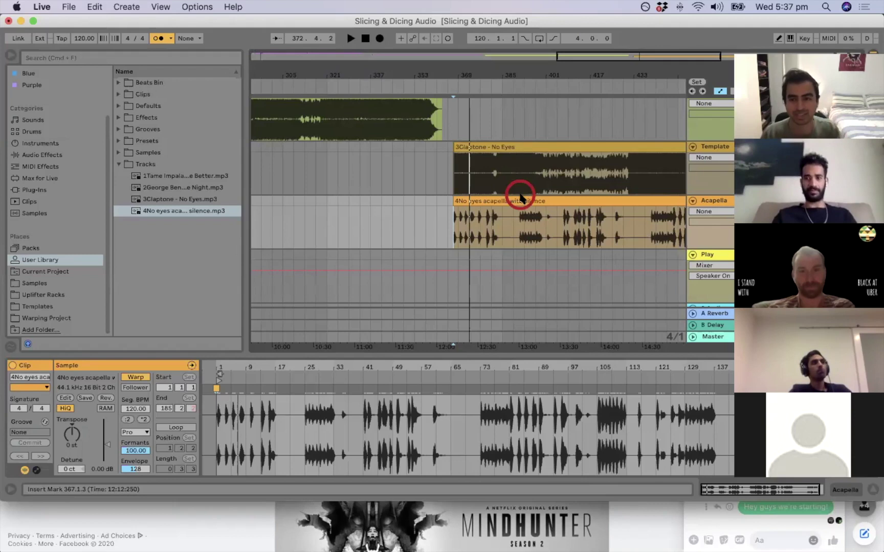
left_click_drag(529, 69, 529, 71)
scroll(596, 199, "down", 1)
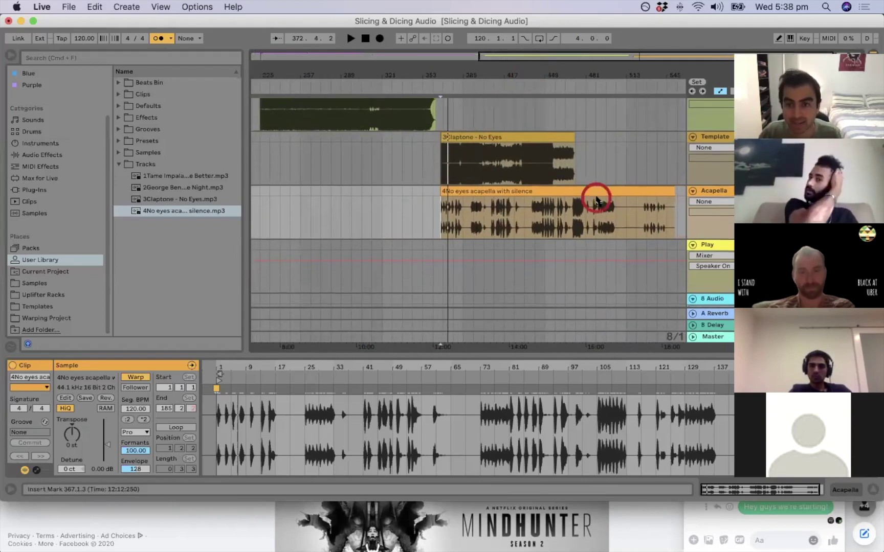
scroll(640, 238, "down", 5)
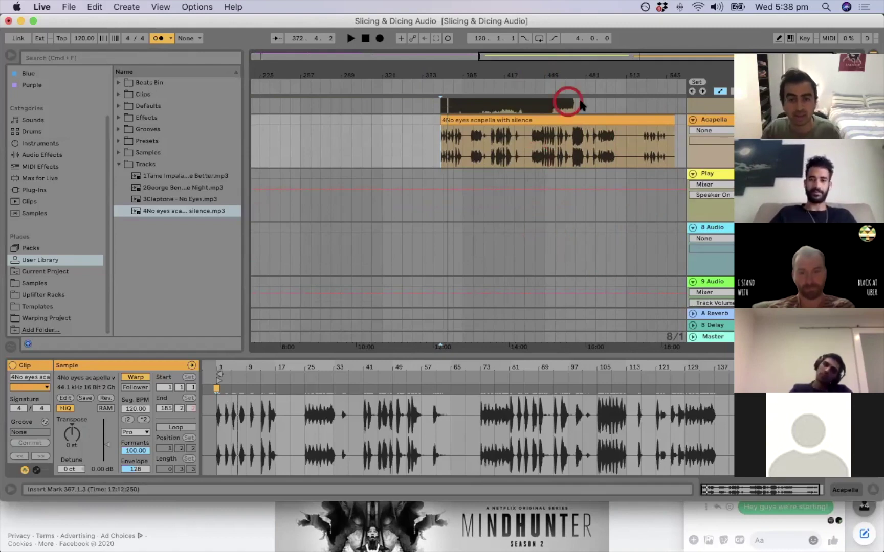
mouse_move(663, 78)
left_mouse_down()
mouse_move(654, 83)
mouse_move(676, 74)
mouse_move(654, 72)
left_mouse_up()
left_click(673, 169)
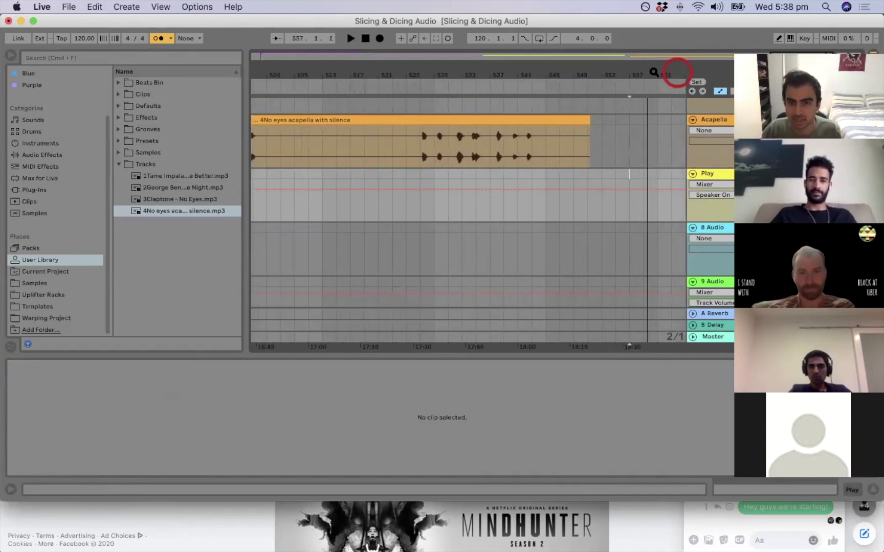
Switch to the FreeMind lesson map and show the Basics branch under Slicing & Dicing in Lesson 3.
key("super+Tab")
key("super+Tab")
key("super+Tab")
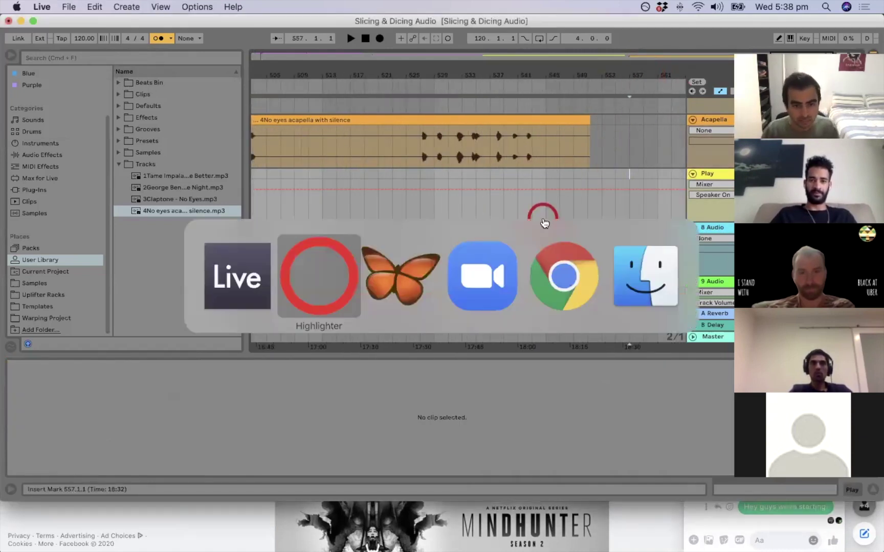
key("Right")
key("Up")
key("space")
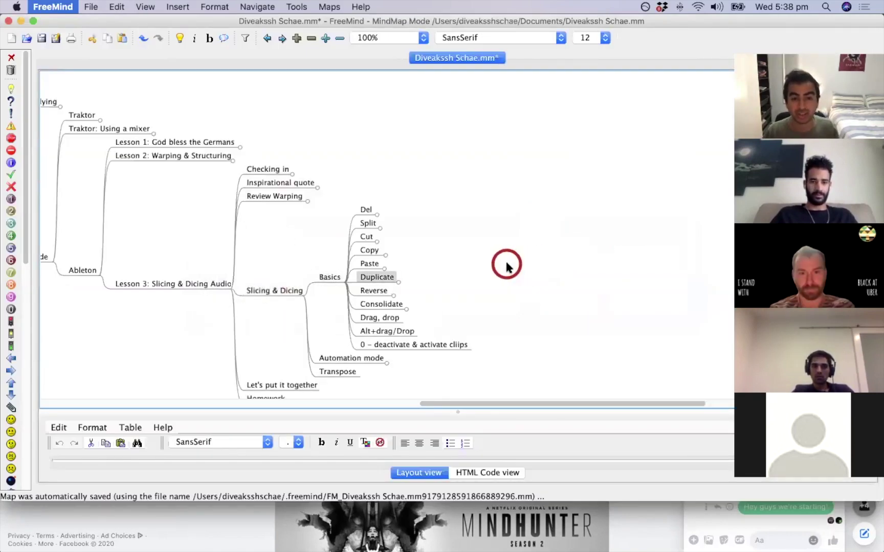
Fold and reopen the Basics branch and move the selection up its list of editing operations to Copy.
key("space")
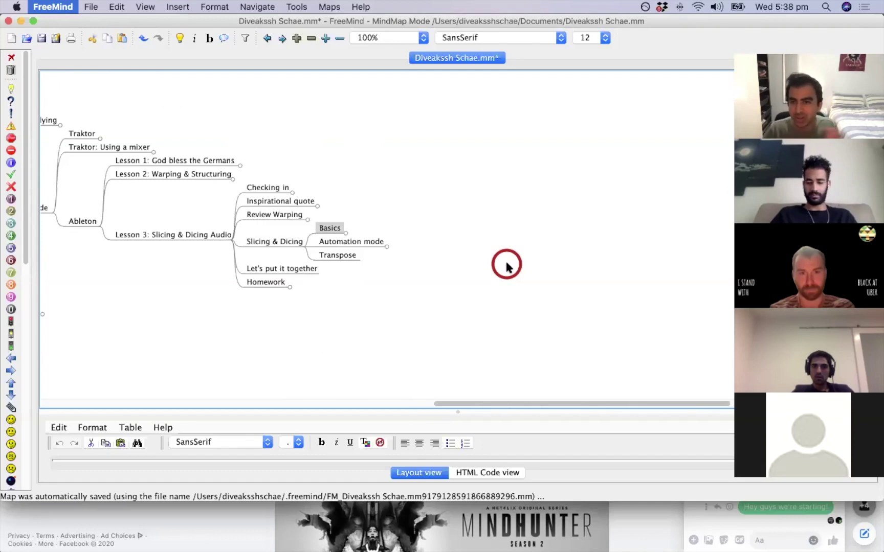
key("Right")
key("Up")
key("Up")
key("Up")
key("Up")
key("Up")
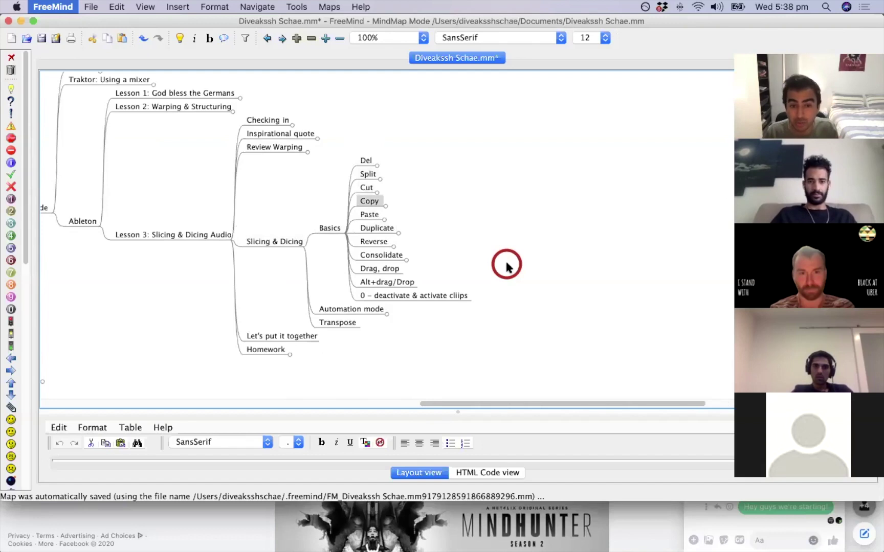
Go through the operations listed under Basics, moving the selection around Copy, Paste, Duplicate and Reverse and back to the Basics node.
key("Down")
key("Up")
key("Up")
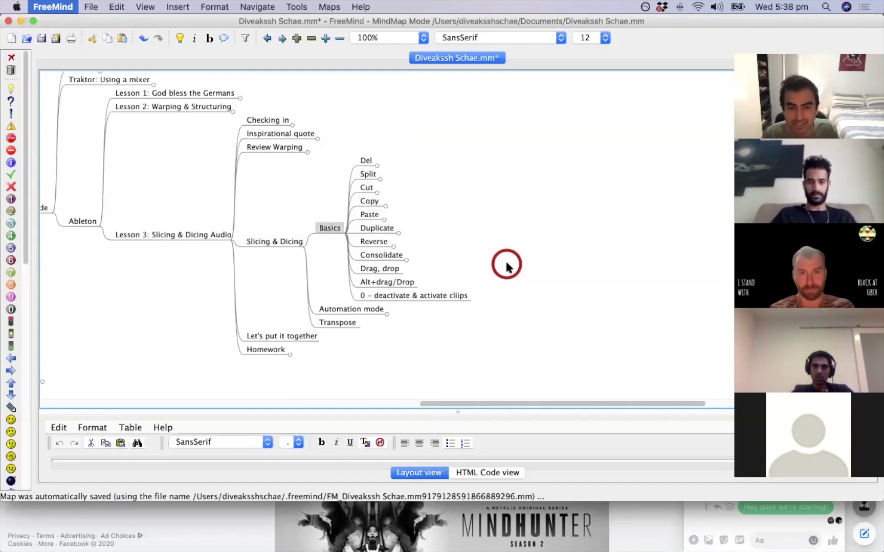
key("Right")
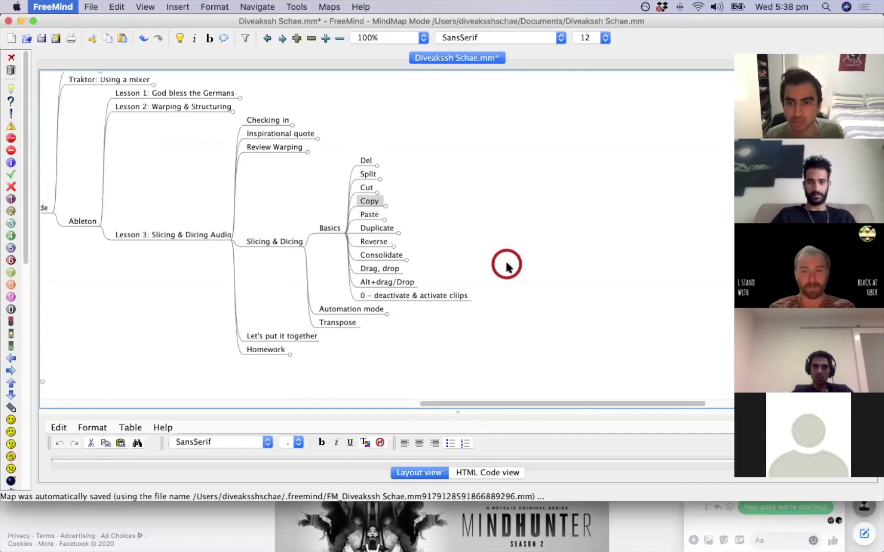
key("Up")
key("Down")
key("Down")
key("Down")
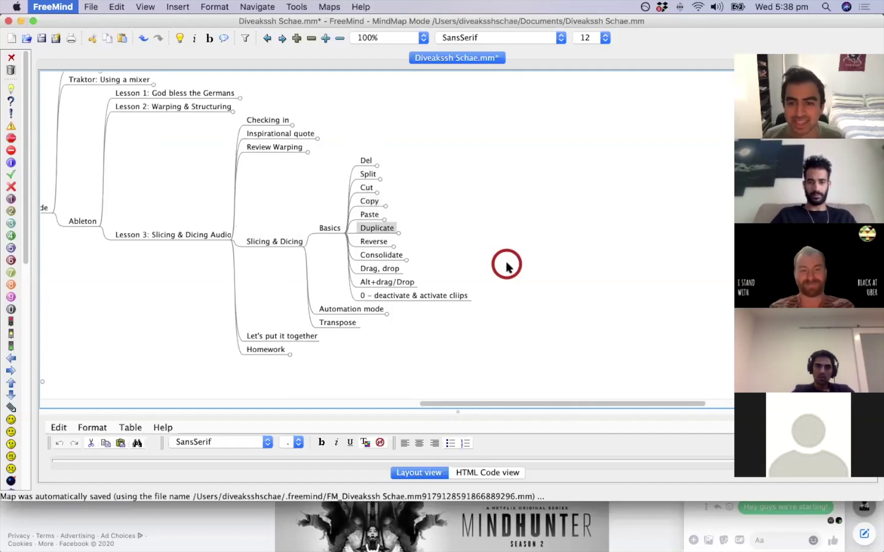
key("Down")
key("Up")
key("Up")
key("Down")
key("Down")
key("Up")
key("Up")
key("Down")
key("Left")
key("Right")
key("Left")
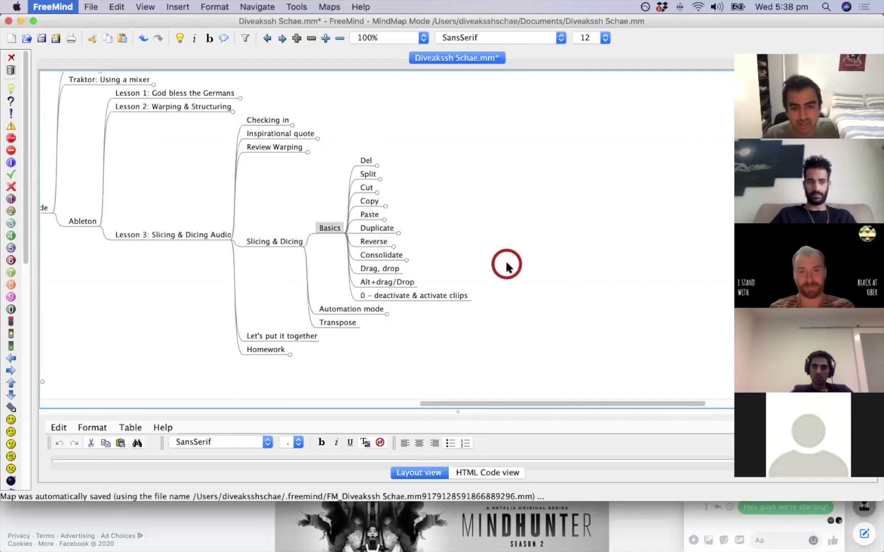
Fold the Basics branch and select the Automation mode node.
key("space")
key("Down")
key("Left")
key("Right")
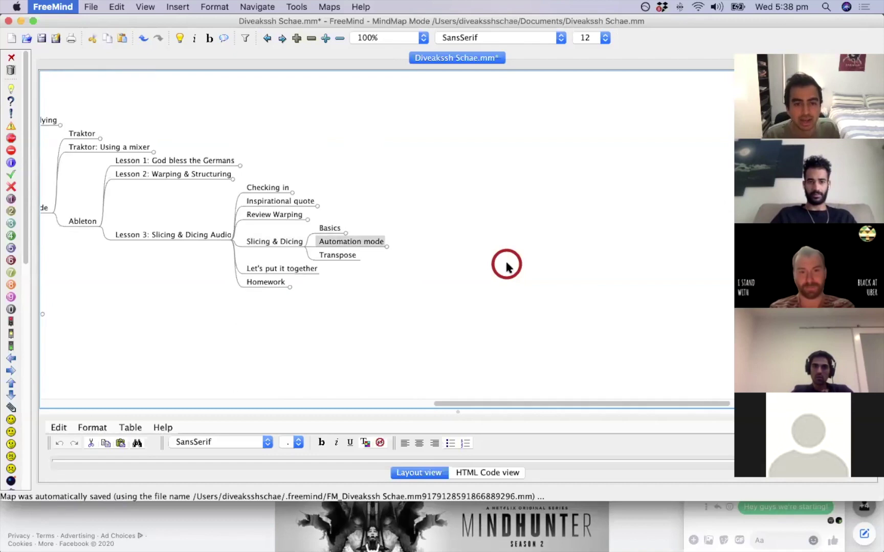
Switch to Ableton Live and show the Missy Elliott - Work It clips at the start of the arrangement.
key("super+Tab")
left_click(606, 77)
left_click_drag(606, 77, 606, 56)
left_click_drag(661, 77, 643, 158)
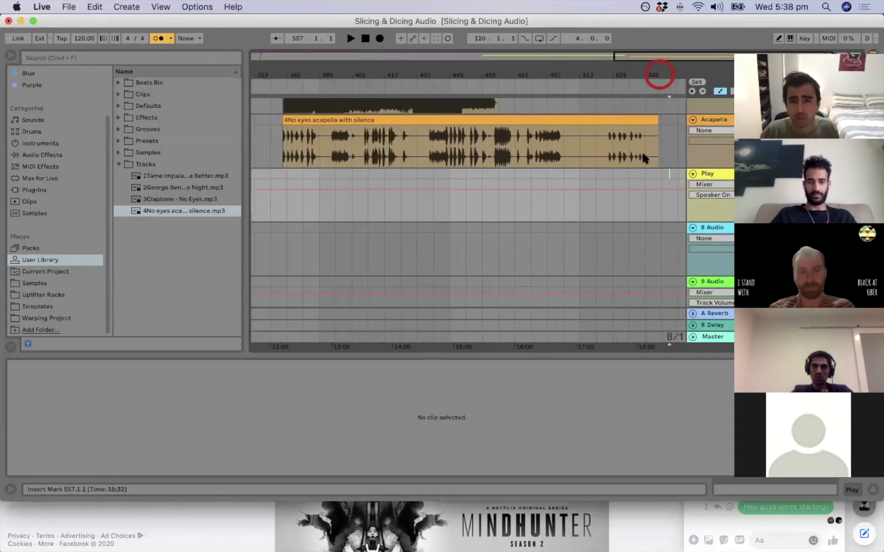
scroll(634, 164, "up", 5)
scroll(620, 165, "left", 3)
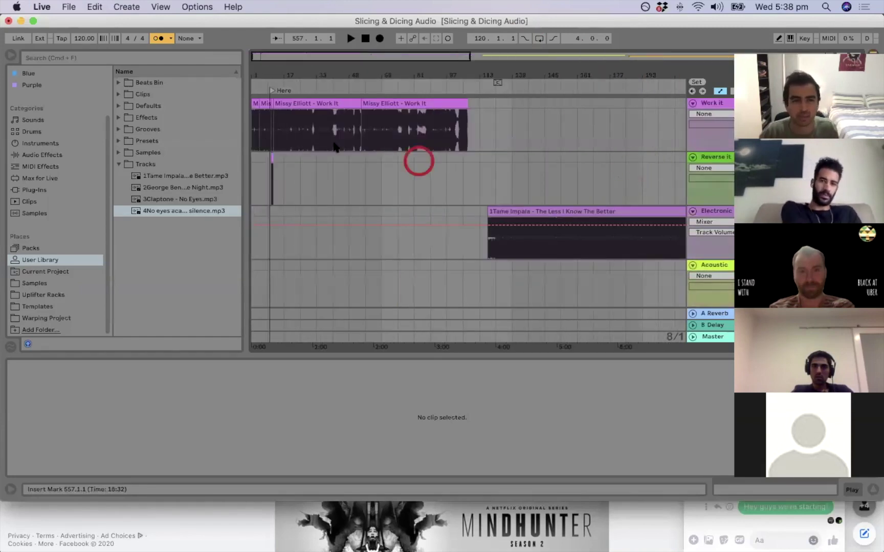
left_click_drag(251, 74, 251, 126)
scroll(251, 74, "down", 8)
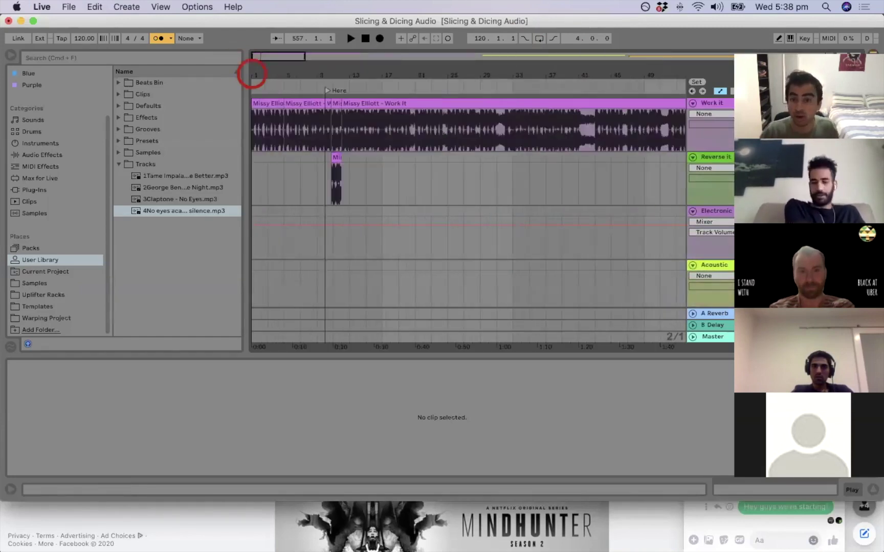
scroll(251, 75, "up", 10)
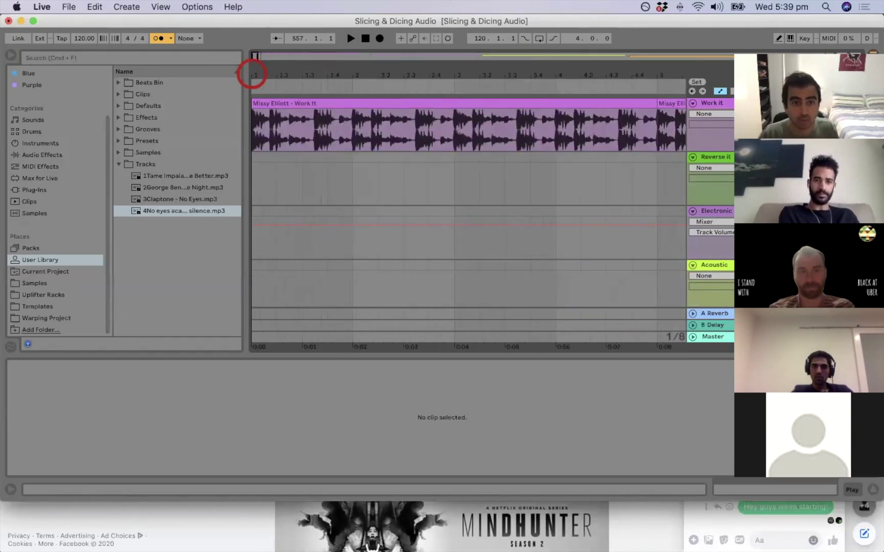
Select the first Missy Elliott - Work It clip and play it briefly.
left_click(345, 100)
key("space")
left_click_drag(416, 75, 416, 56)
key("space")
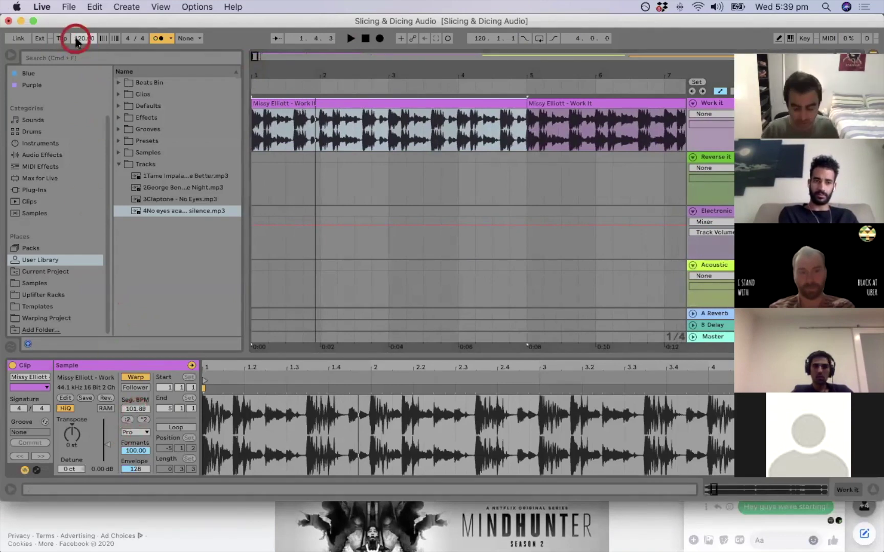
Set the project tempo to 102 BPM, check it by playing the Missy Elliott clip, and turn the metronome off.
left_click_drag(351, 68, 352, 53)
key("space")
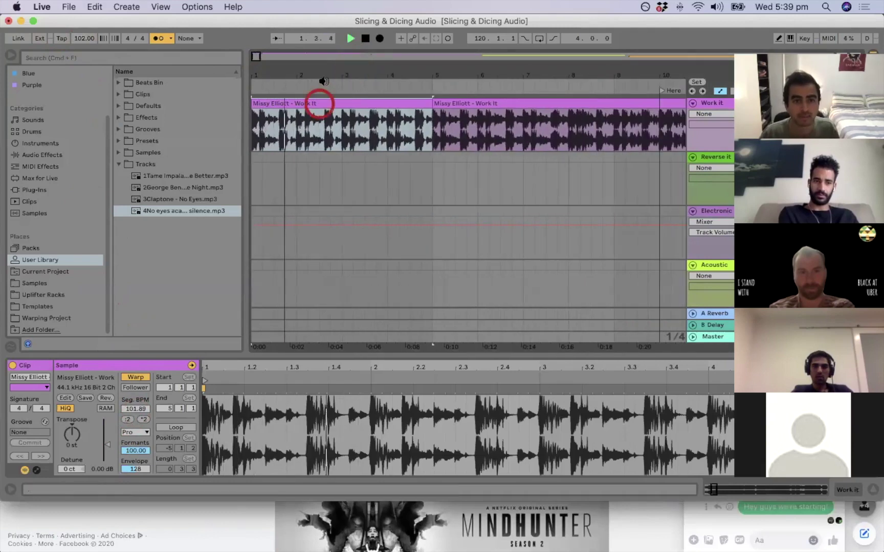
left_click(158, 40)
key("space")
Select the first four-bar Missy Elliott - Work It clip on the Work it track and copy it.
left_click_drag(336, 73, 337, 54)
left_click(294, 103)
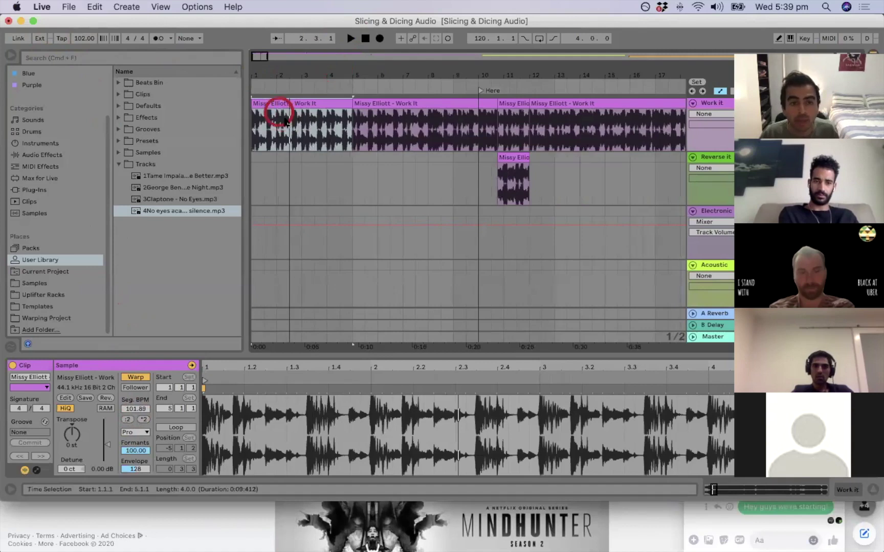
left_click(307, 105)
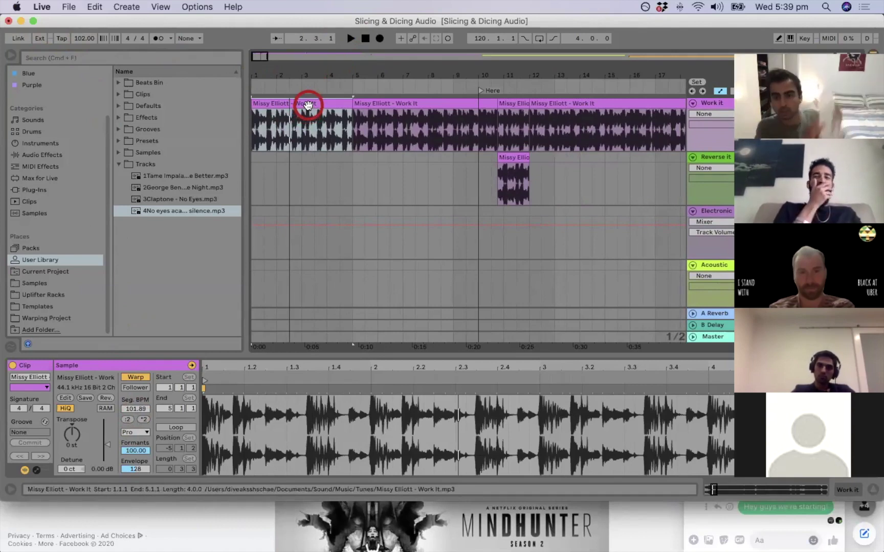
Find the empty space on the Play track past the end of the No eyes acapella clip.
left_click_drag(379, 73, 426, 70)
scroll(438, 177, "down", 5)
left_click(441, 178)
scroll(441, 184, "up", 5)
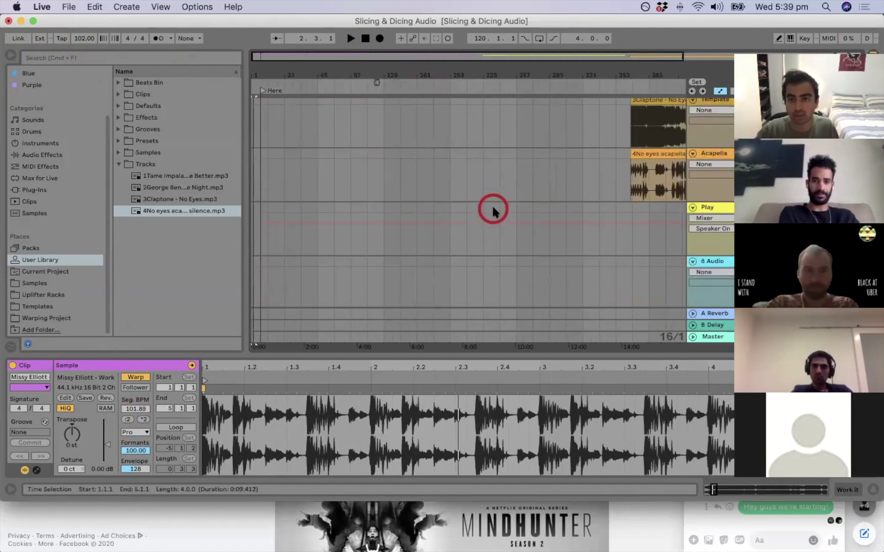
right_click(458, 206)
left_click(484, 189)
scroll(459, 188, "right", 3)
left_click(440, 357)
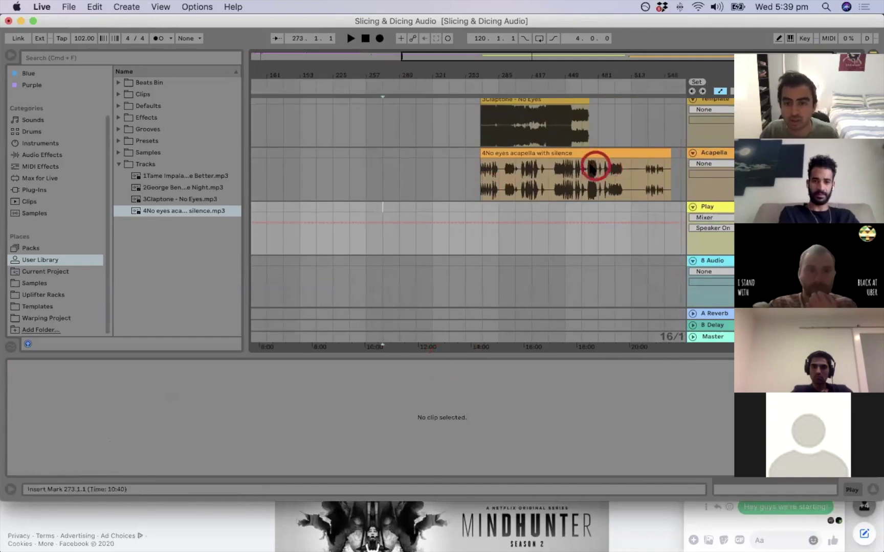
mouse_move(674, 69)
left_mouse_down()
mouse_move(675, 102)
mouse_move(670, 76)
mouse_move(643, 70)
left_mouse_up()
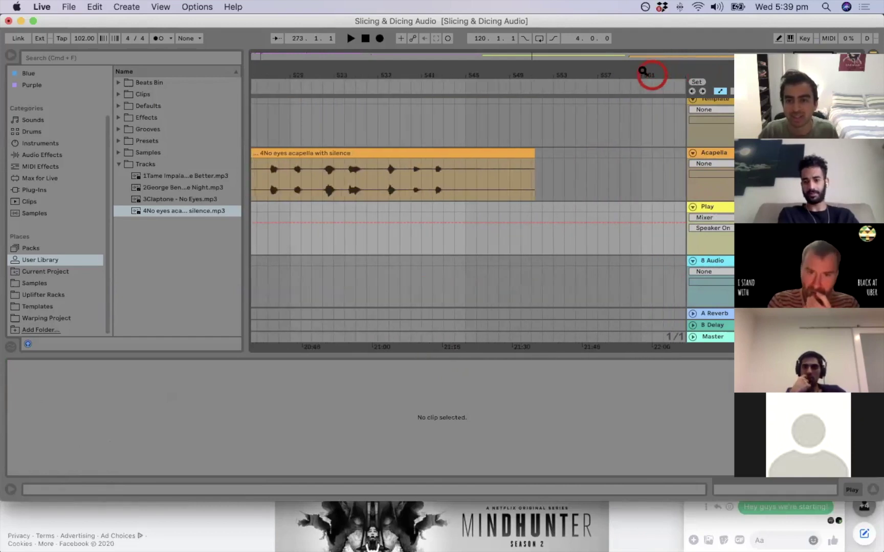
Insert a new audio track below the Acapella track and delete it again.
left_click(712, 156)
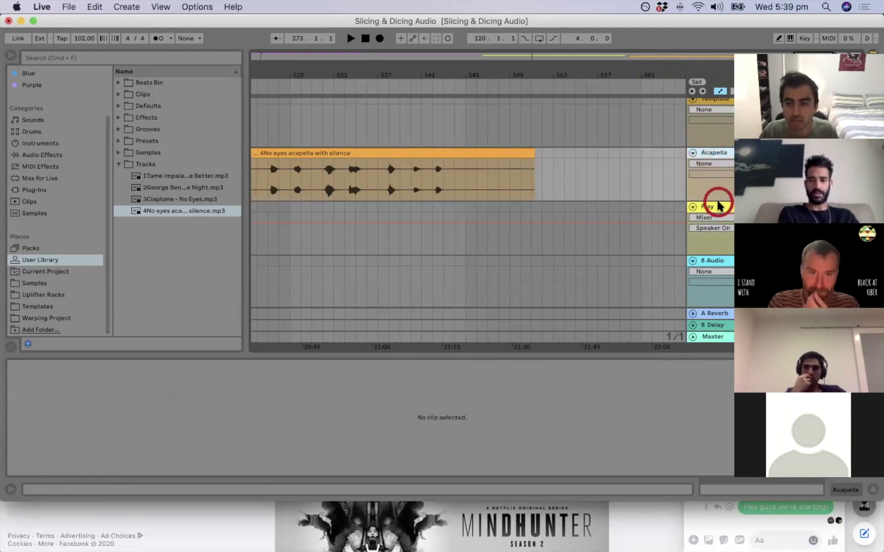
key("super+t")
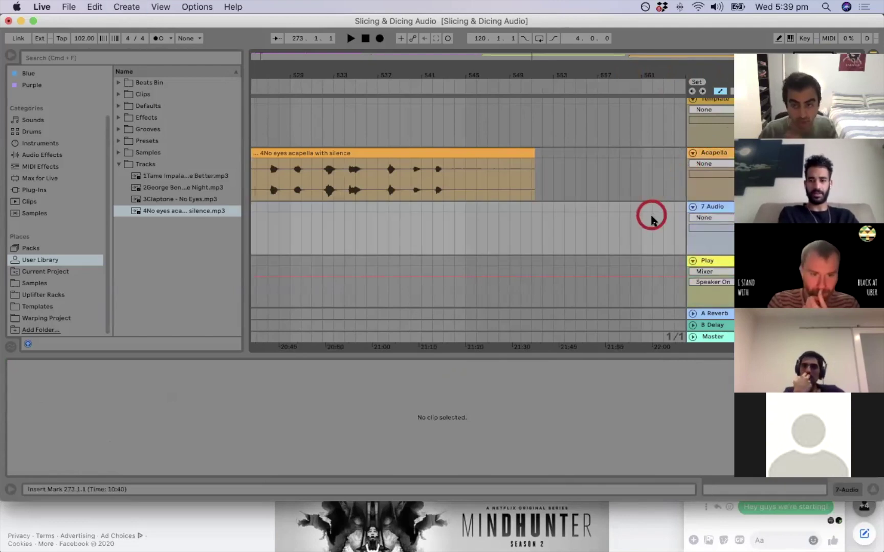
left_click(712, 209)
key("BackSpace")
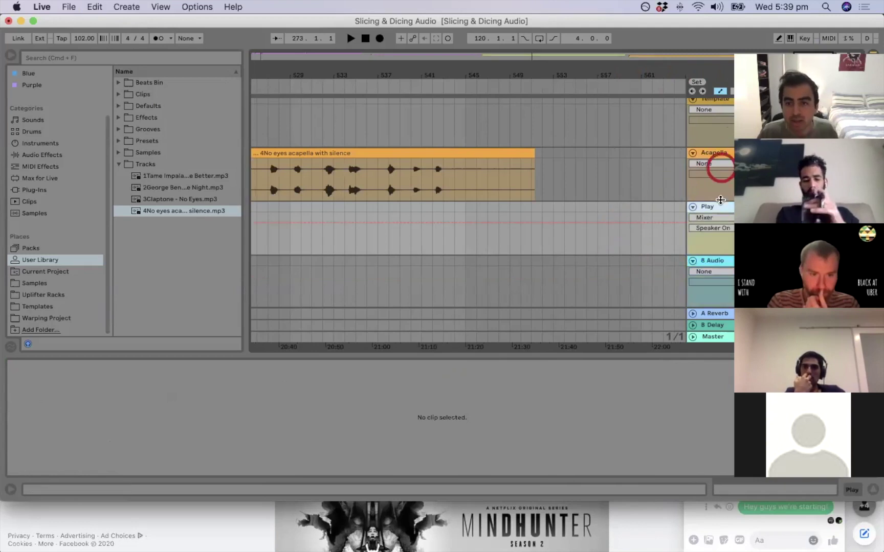
Paste the copied Missy Elliott - Work It clip on the Play track at 561.1.1.
left_click(620, 207)
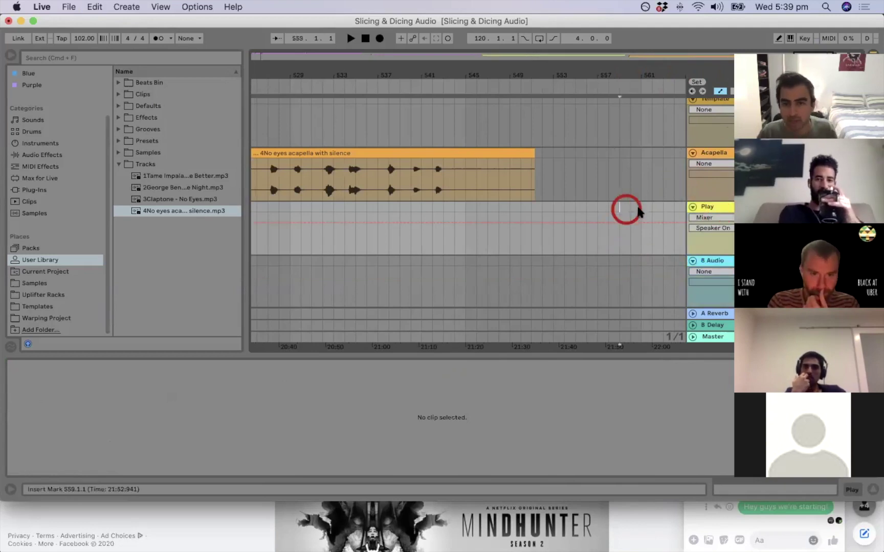
left_click_drag(637, 76, 544, 78)
left_click(543, 210)
left_click(529, 207)
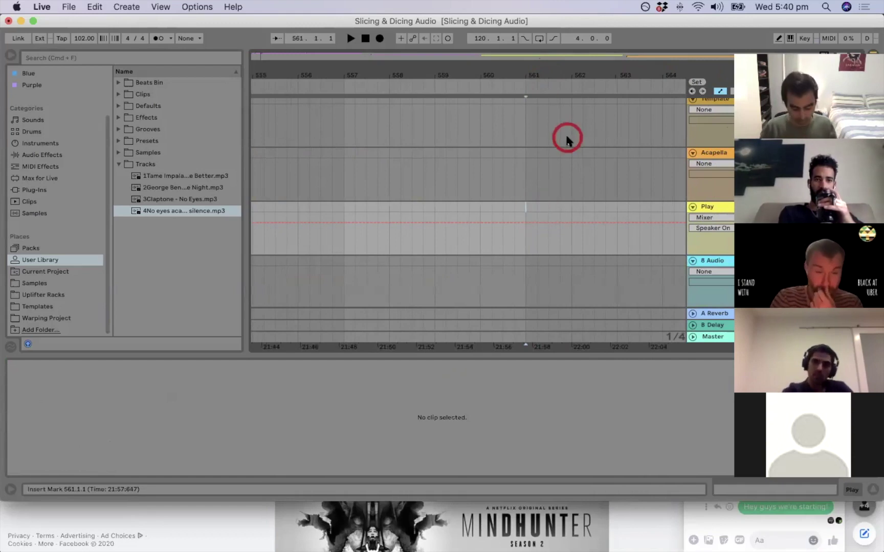
key("super+v")
left_click_drag(561, 80, 567, 75)
Select the pasted clip on the Play track, play it with the metronome on, and turn the metronome off again.
left_click(482, 208)
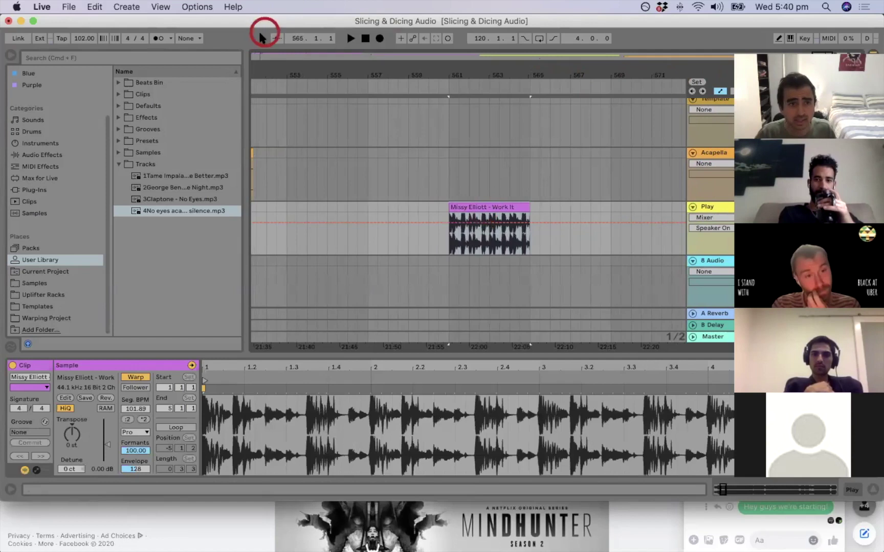
left_click(155, 39)
key("space")
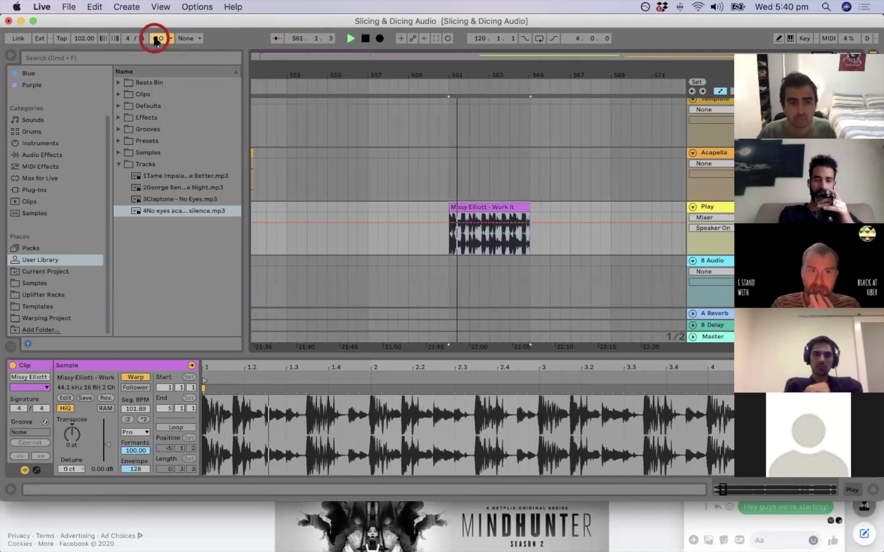
left_click(155, 39)
key("space")
left_click(527, 234)
scroll(479, 144, "down", 2)
mouse_move(486, 75)
left_mouse_down()
mouse_move(487, 102)
mouse_move(488, 73)
left_mouse_up()
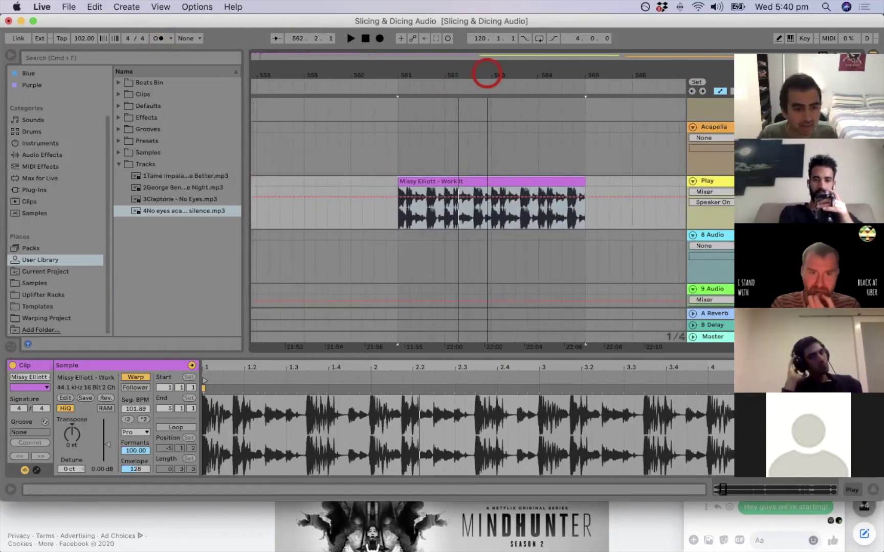
left_click(447, 183)
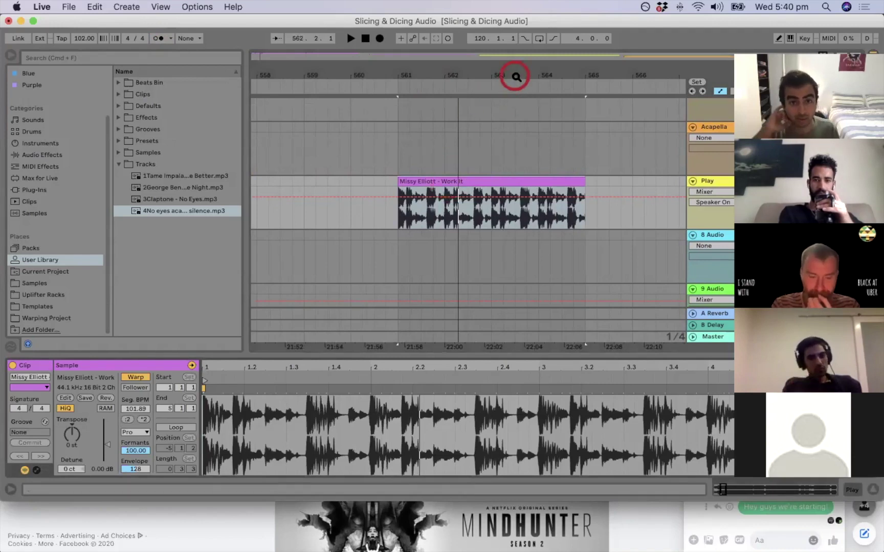
left_click_drag(515, 77, 499, 77)
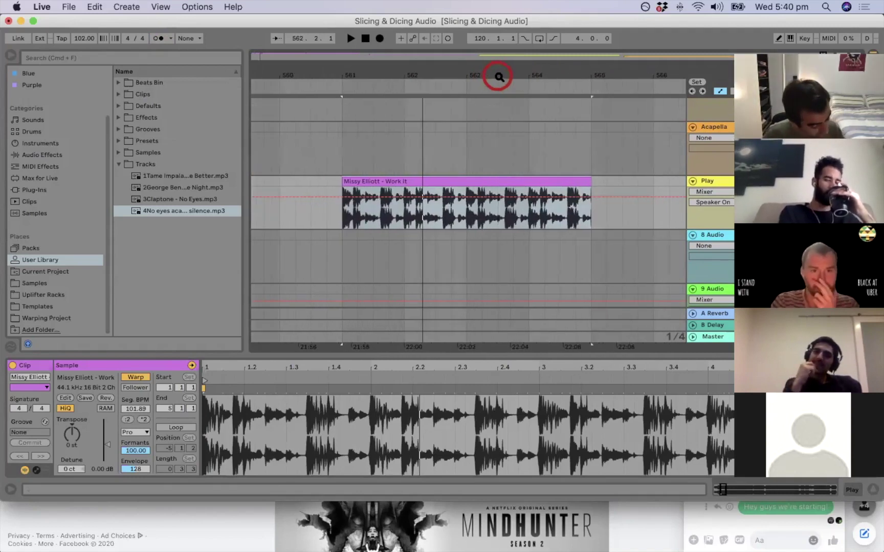
Switch to FreeMind, unfold the Basics branch to check its list of operations, and return to Ableton Live.
key("super+Tab")
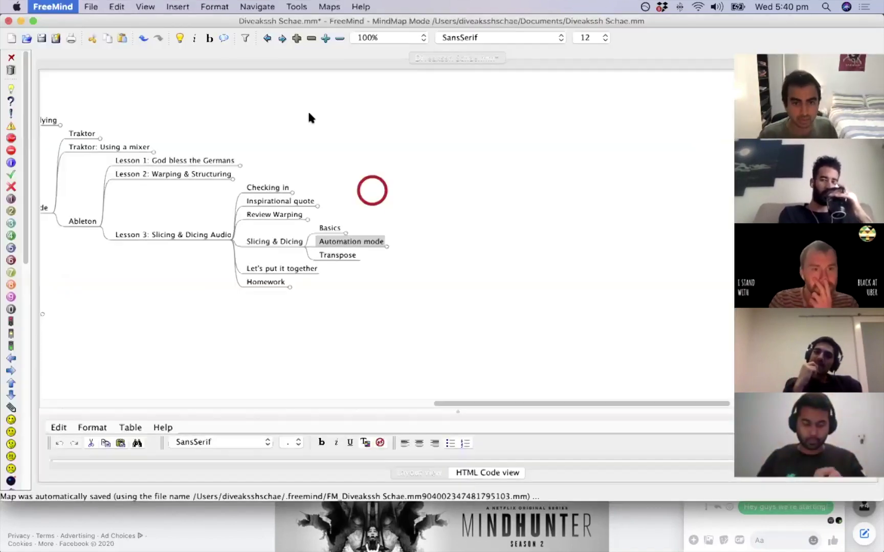
left_click(338, 228)
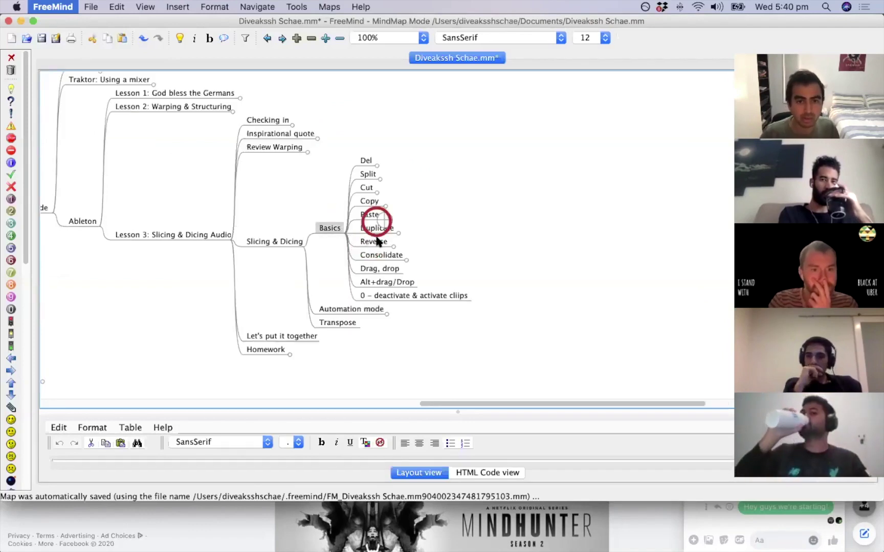
key("super+Tab")
Place the insert marker at the end of the pasted clip, 565.1.1, and select the whole clip by its title bar.
left_click(594, 228)
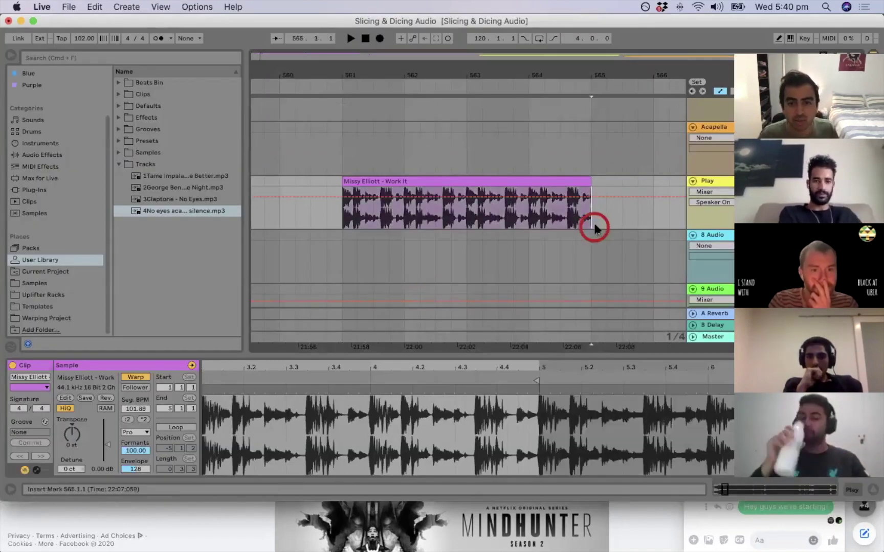
left_click(578, 198)
left_click(587, 190)
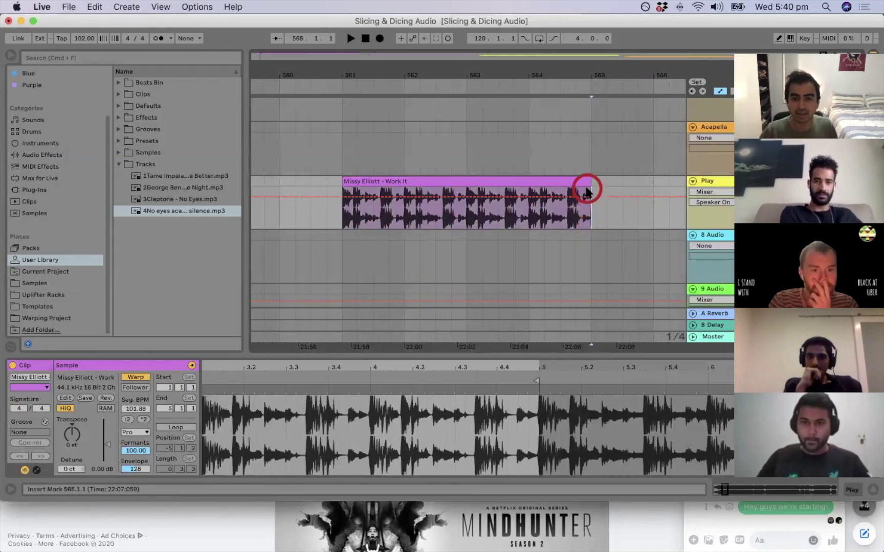
left_click(587, 186)
left_click(588, 185)
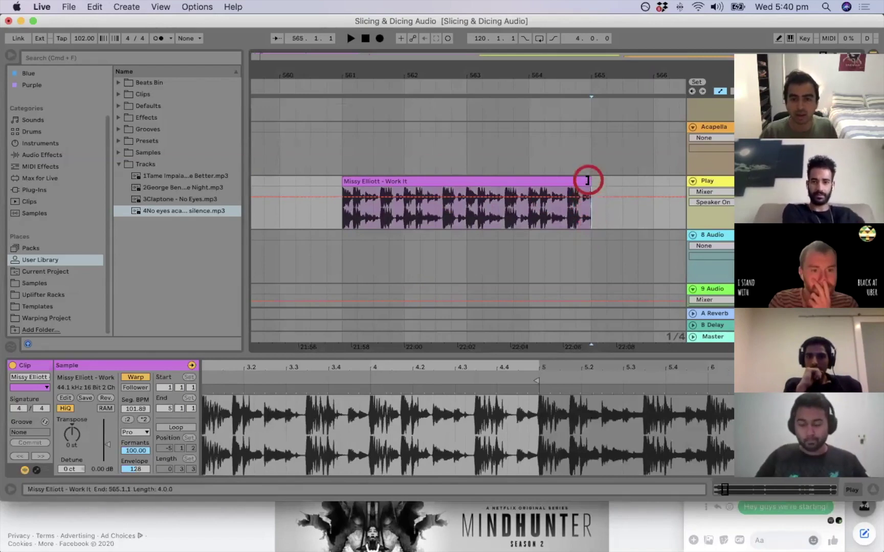
left_click(591, 185)
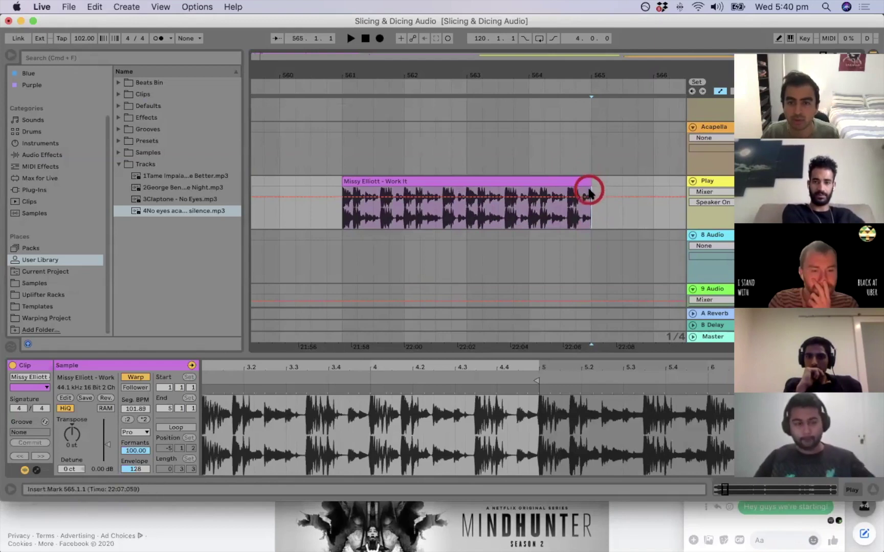
left_click(591, 193)
mouse_move(586, 181)
left_mouse_down()
mouse_move(470, 184)
mouse_move(587, 184)
left_mouse_up()
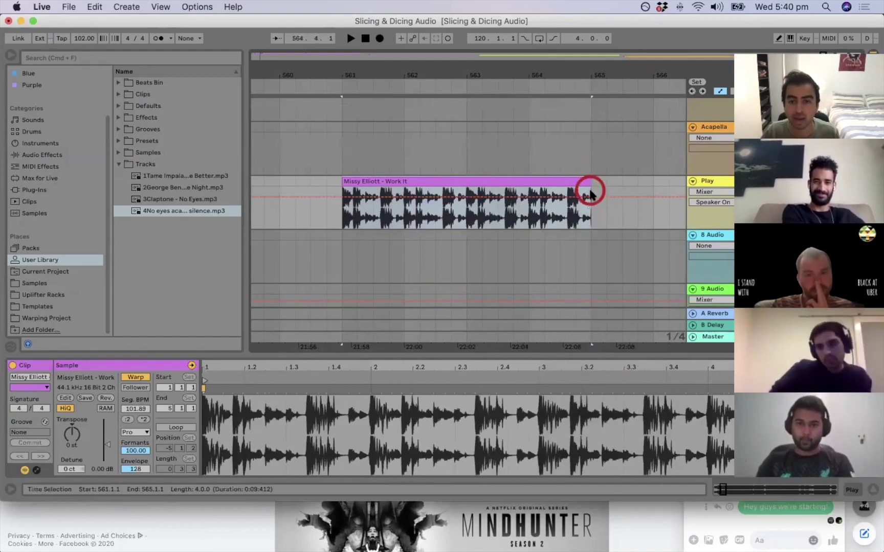
Select the clip's last two bars from 563.1.1 to 565.1.1, and place the insert marker inside the clip at 562.1.1.
left_click(588, 203)
left_click_drag(589, 211, 467, 211)
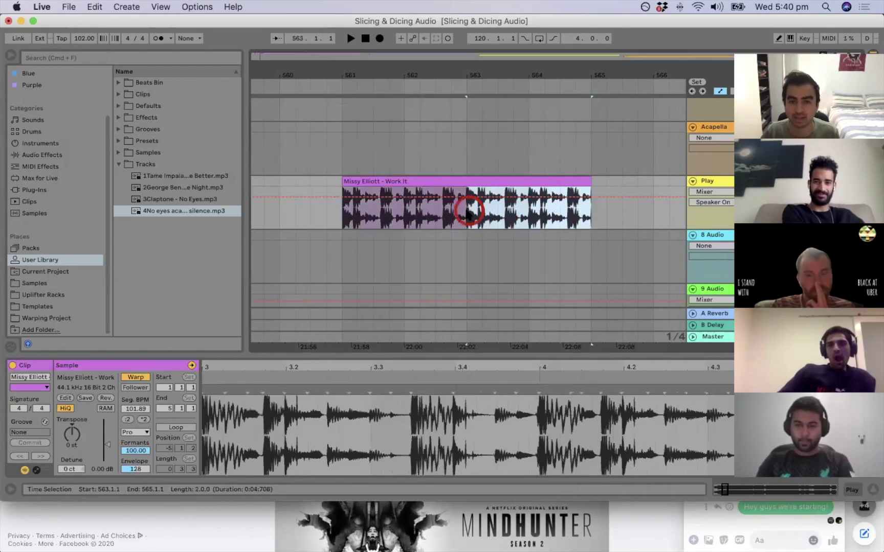
left_click(511, 212)
left_click(400, 219)
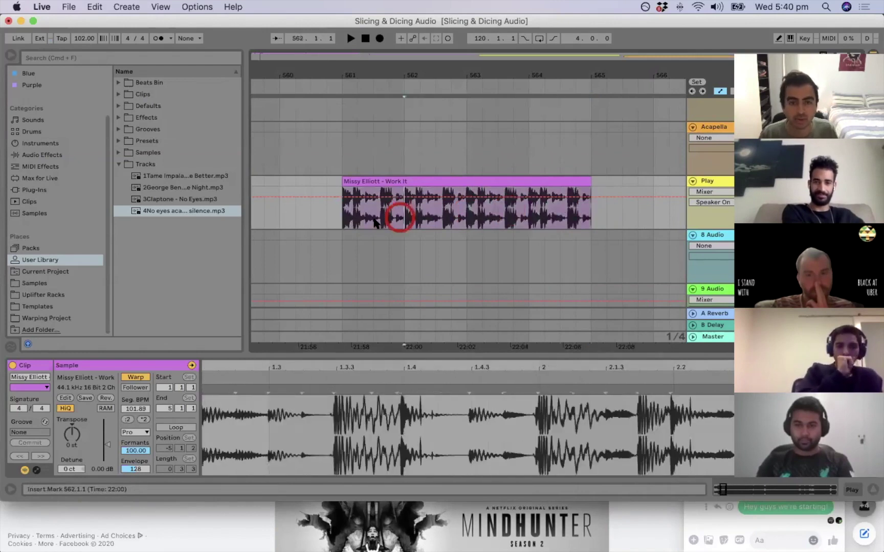
Place the insert marker at the clip's start, 561.1.1, and play its first bar.
left_click(343, 224)
left_click_drag(345, 76, 384, 103)
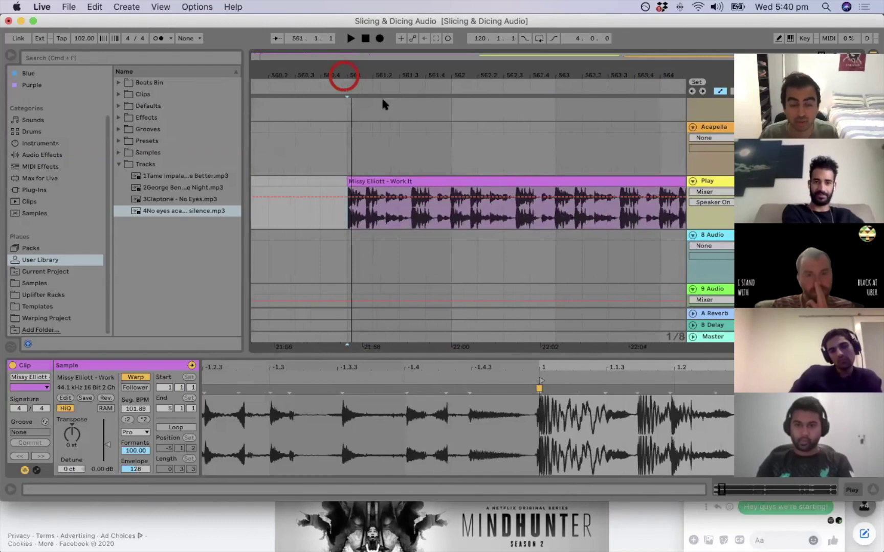
key("space")
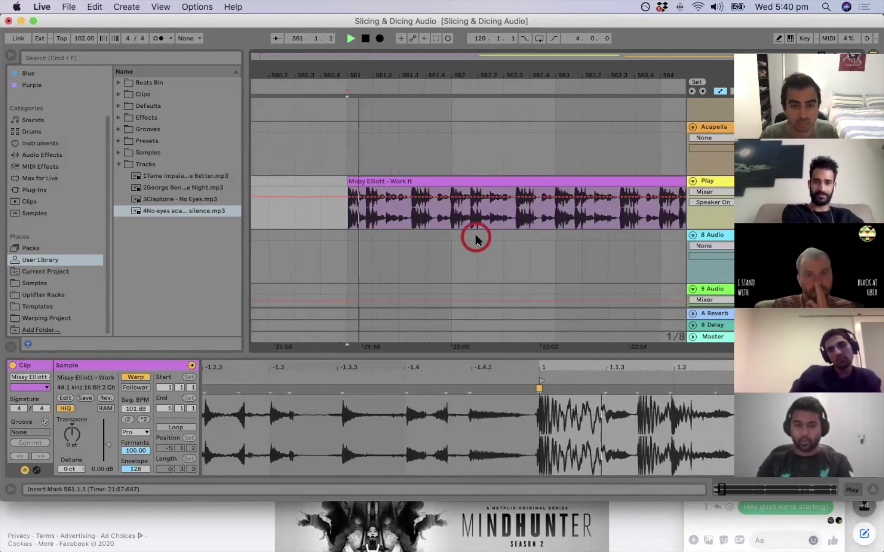
key("space")
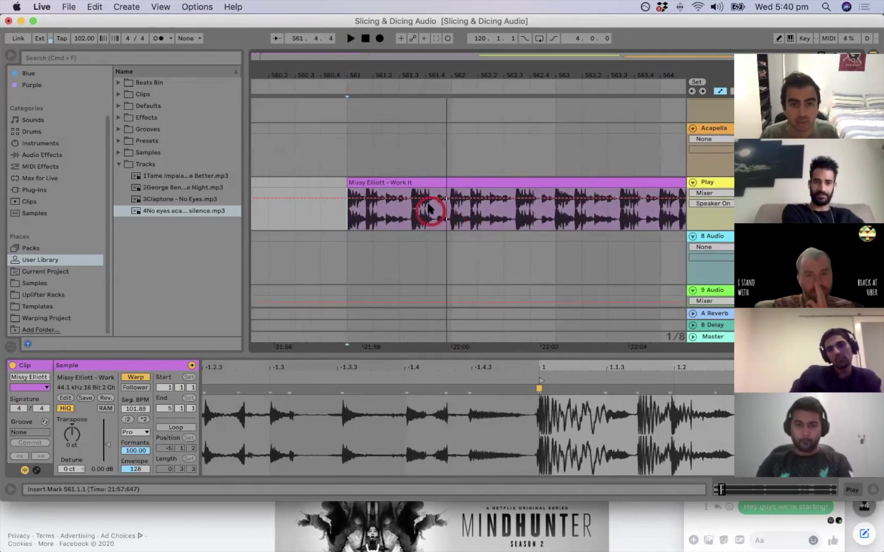
Select the one-beat section of the clip from 561.3.3 to 561.4.3, clear it and select the same section again.
left_click_drag(431, 208, 410, 210)
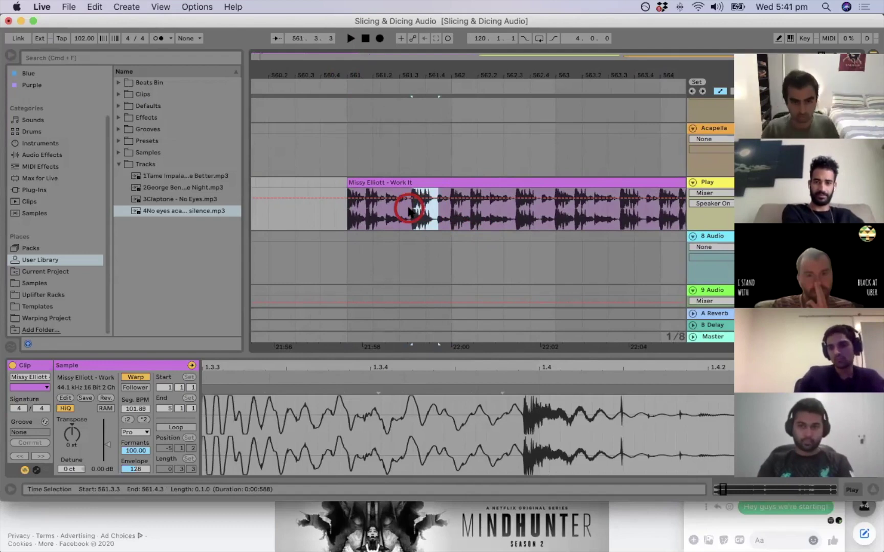
left_click(426, 162)
left_click_drag(437, 209, 412, 210)
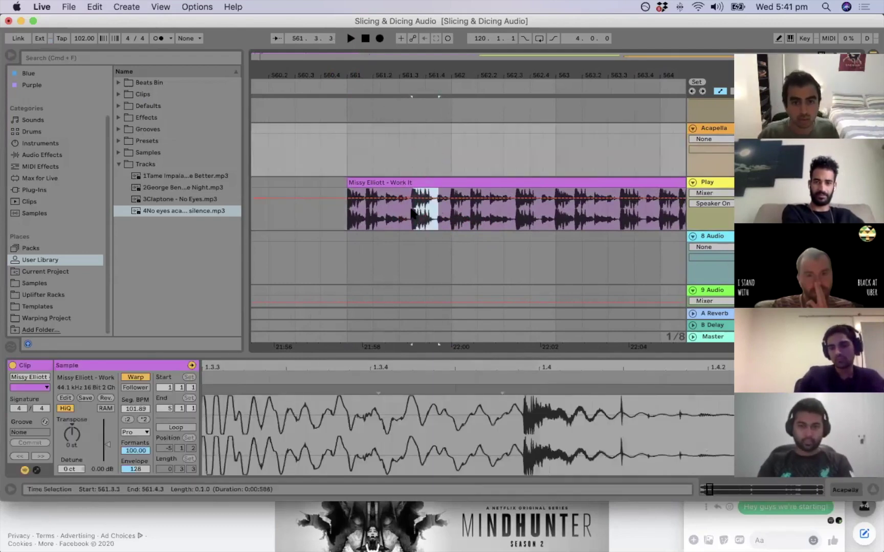
Select the clip's last three beats from 564.2.1 to 565.1.1, and place the insert marker at 564.3.1.
left_click_drag(502, 71, 503, 49)
left_click(578, 214)
left_click_drag(557, 217, 594, 217)
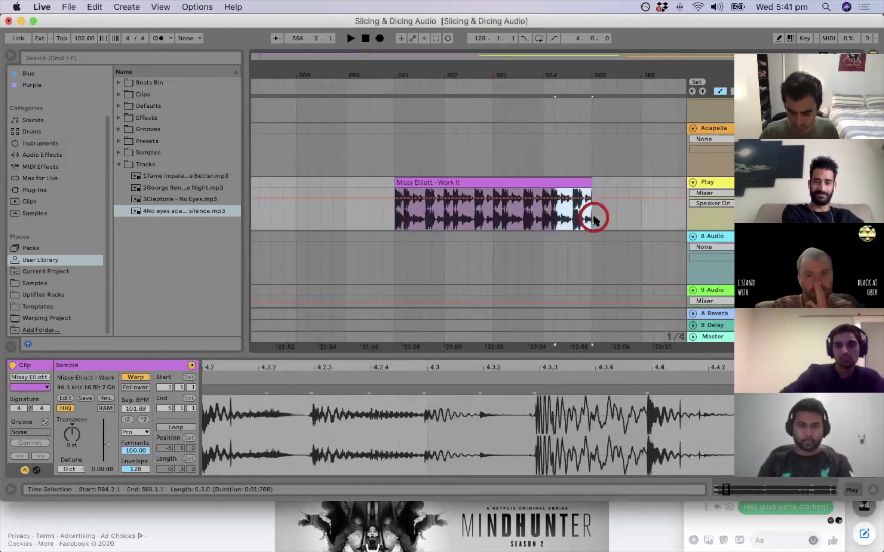
left_click(586, 182)
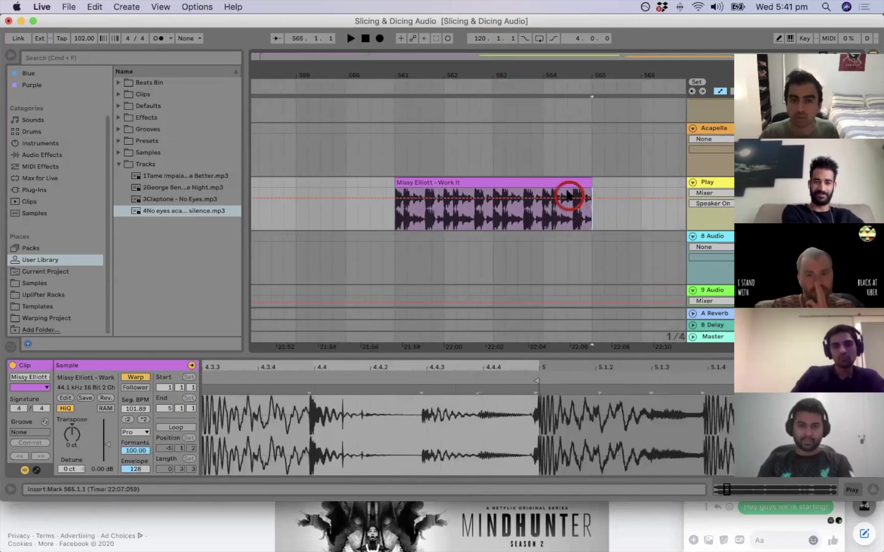
left_click_drag(568, 195, 592, 192)
left_click(576, 201)
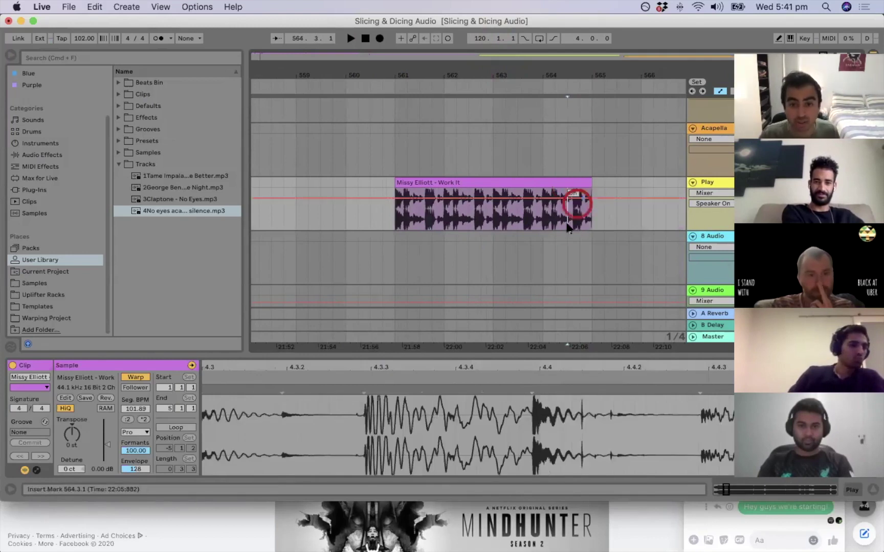
Hide the automation and delete the clip's section from 561.3.3 to 561.4.3 on the Play track.
left_click_drag(427, 73, 430, 211)
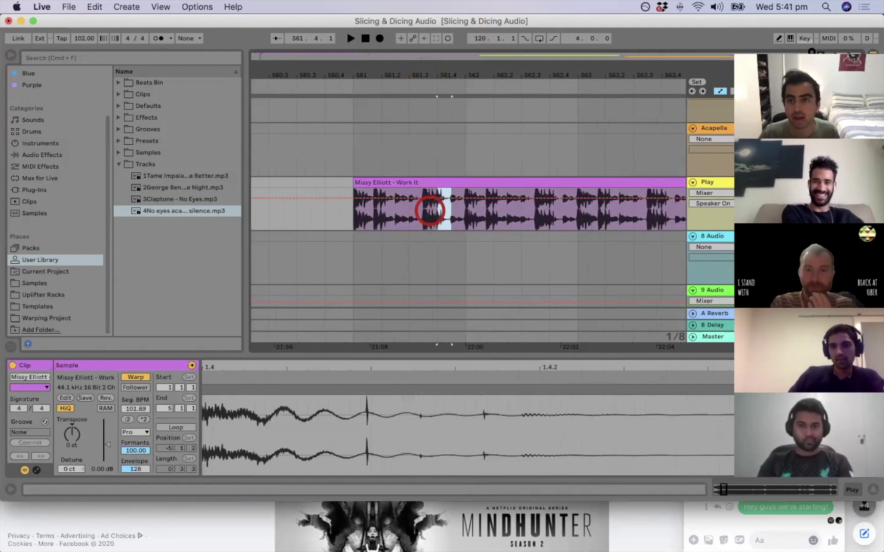
left_click_drag(870, 54, 869, 95)
left_click(869, 91)
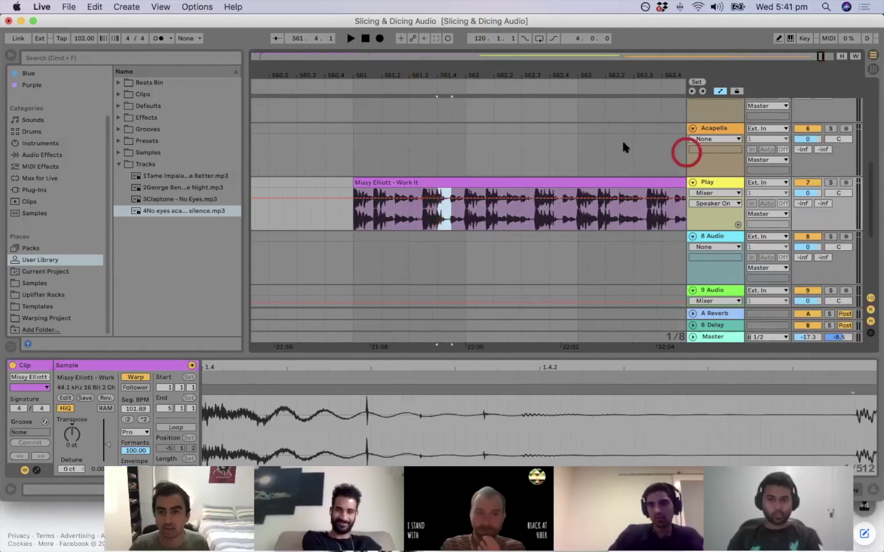
left_click(604, 145)
left_click(431, 213)
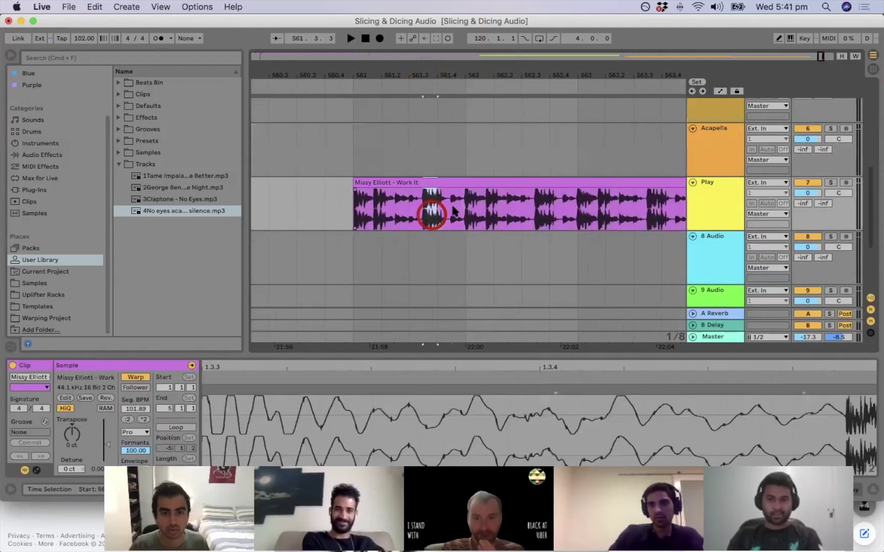
left_click_drag(437, 205, 421, 203)
left_click(331, 455)
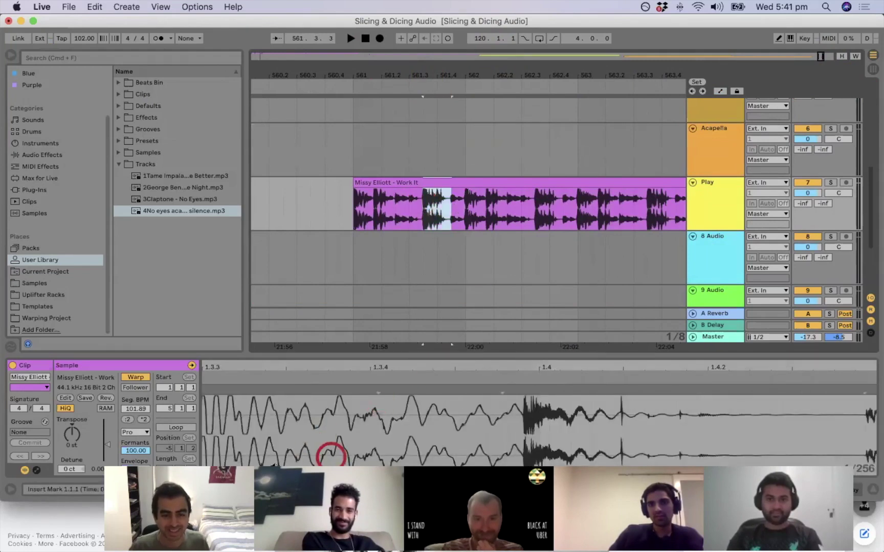
left_click_drag(569, 69, 518, 75)
key("Delete")
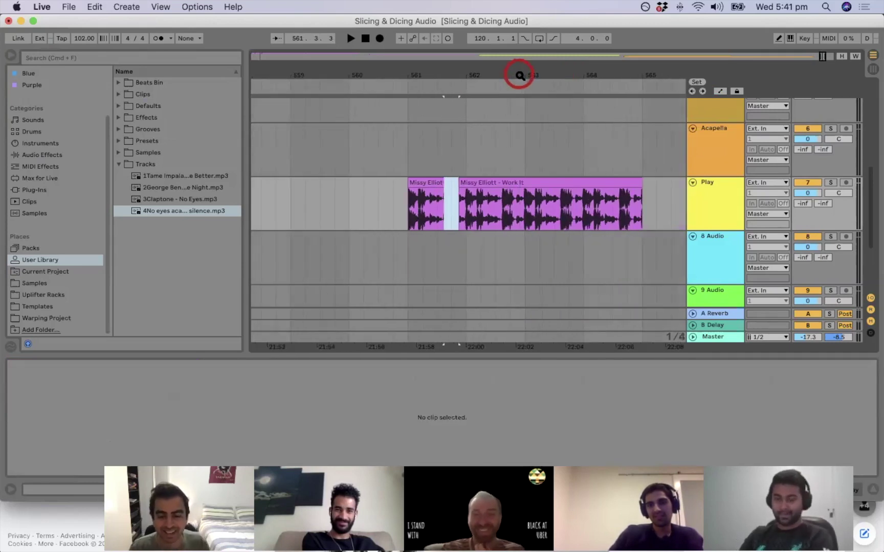
Select both remaining clips on the Play track together with the gap, and loop that four-bar selection.
left_click(442, 199)
left_click(442, 205)
left_click(422, 183)
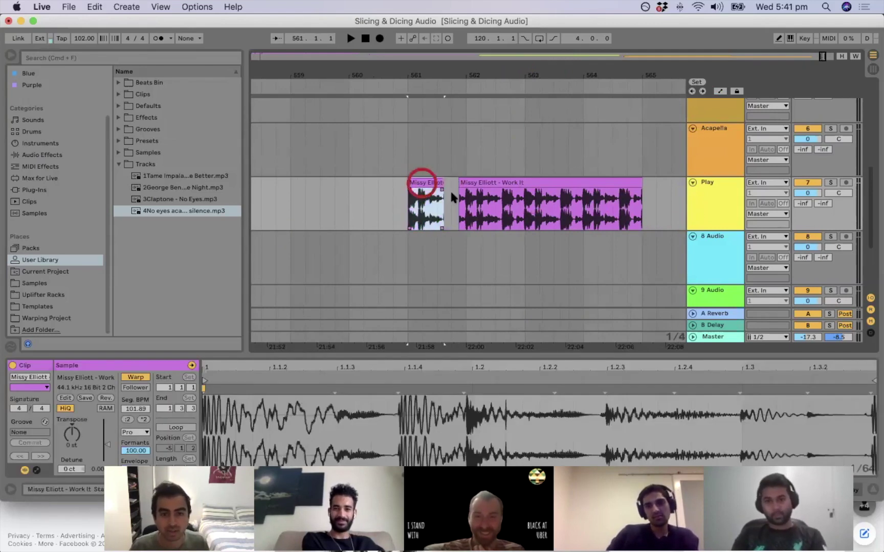
left_click(546, 180, "shift")
key("super+l")
scroll(546, 179, "left", 2)
scroll(542, 180, "right", 1)
Play the looped clips, switch the metronome on and off again during playback, and stop.
key("space")
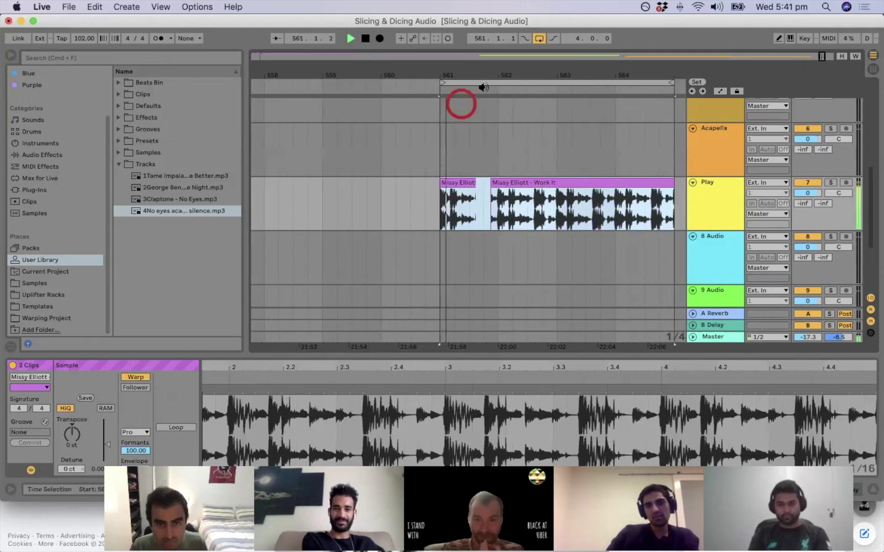
left_click(158, 39)
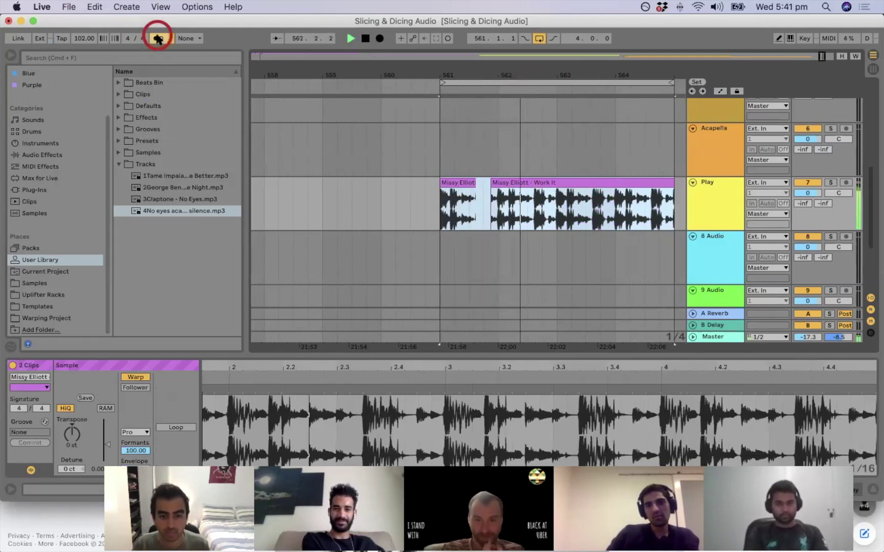
left_click(158, 38)
key("space")
Play the first clip from 561.3.1 and again from its second hit to audition the beats.
left_click_drag(499, 76, 438, 107)
left_click(463, 155)
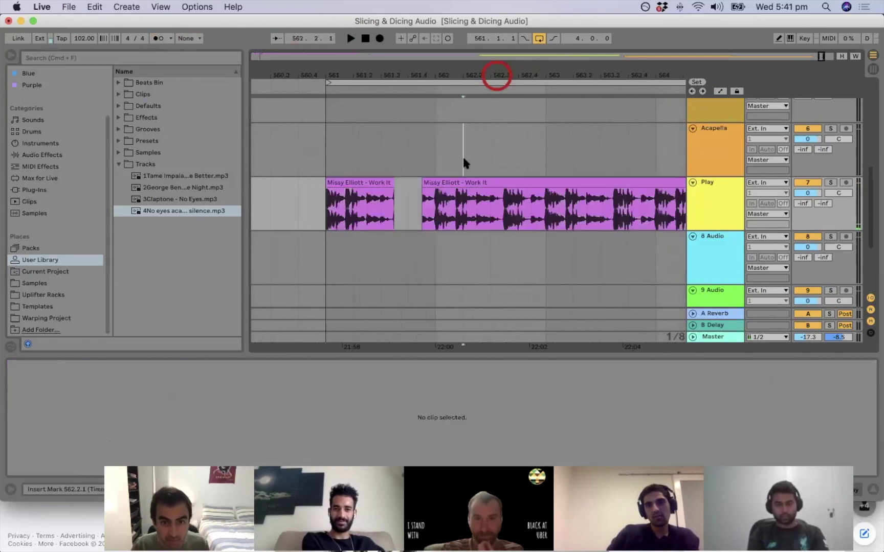
left_click(437, 179)
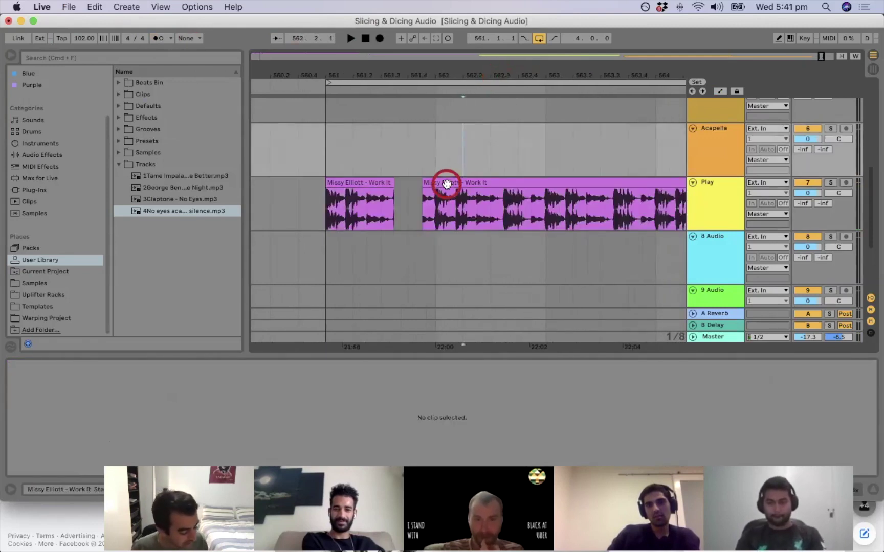
left_click_drag(379, 78, 379, 75)
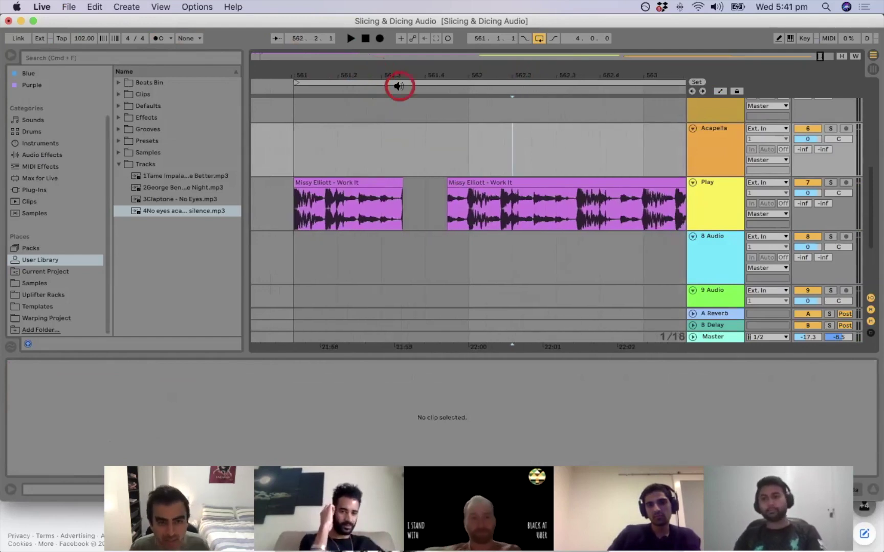
left_click(378, 201)
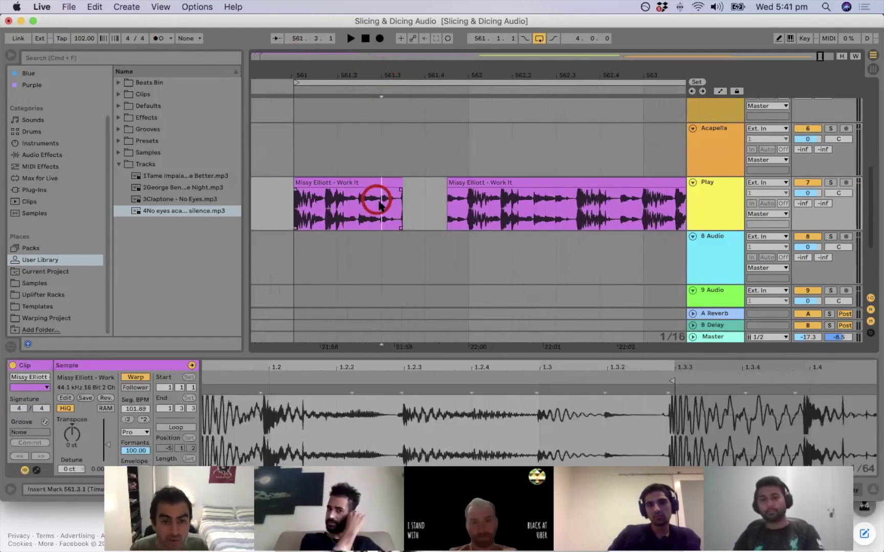
key("space")
left_click(407, 222)
left_click(326, 205)
key("space")
left_click_drag(328, 75, 374, 119)
Audition the second clip around the downbeat, from the sixteenth at 561.4.4 and from the insert marker at 562.1.1.
left_click(585, 205)
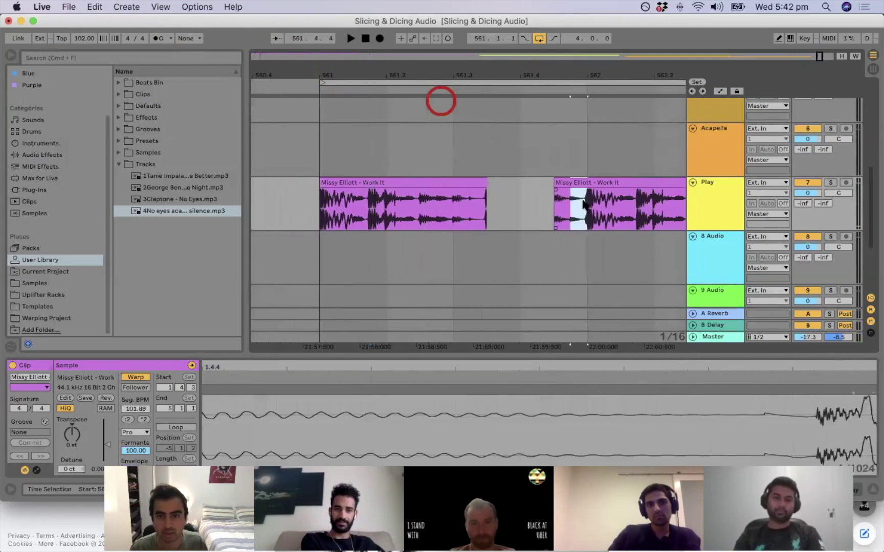
key("space")
key("space")
key("space")
scroll(566, 207, "right", 2)
key("space")
scroll(589, 208, "right", 1)
left_click(583, 205)
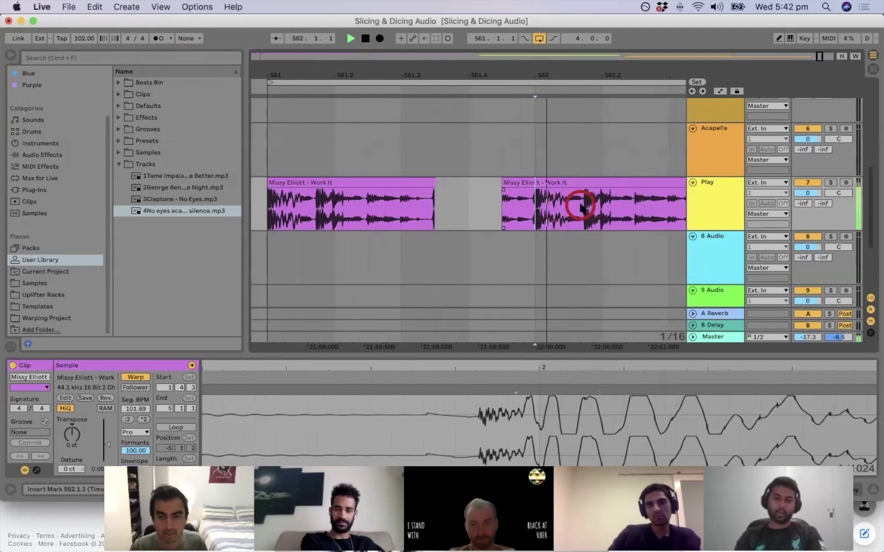
Split the second clip at 562.1.1 and again at 562.2.1 to isolate a one-beat slice.
left_click(543, 215)
key("super+e")
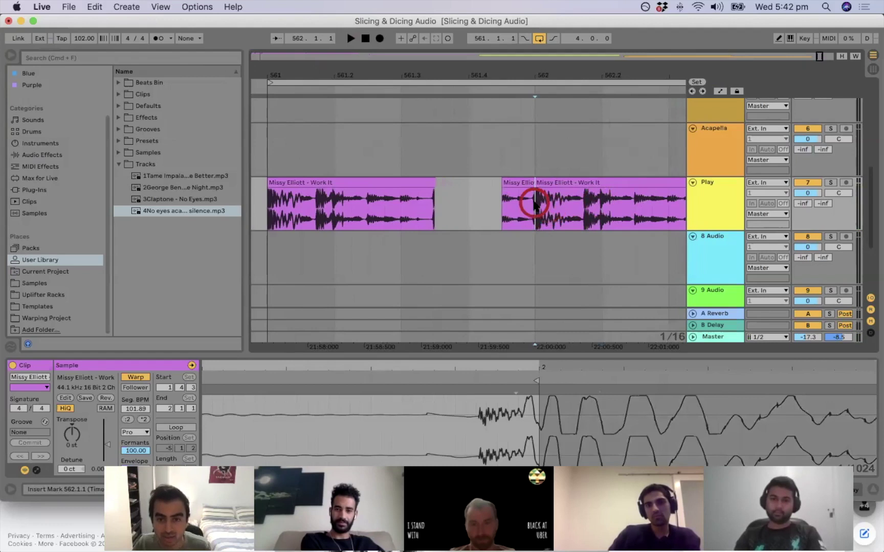
left_click(576, 201)
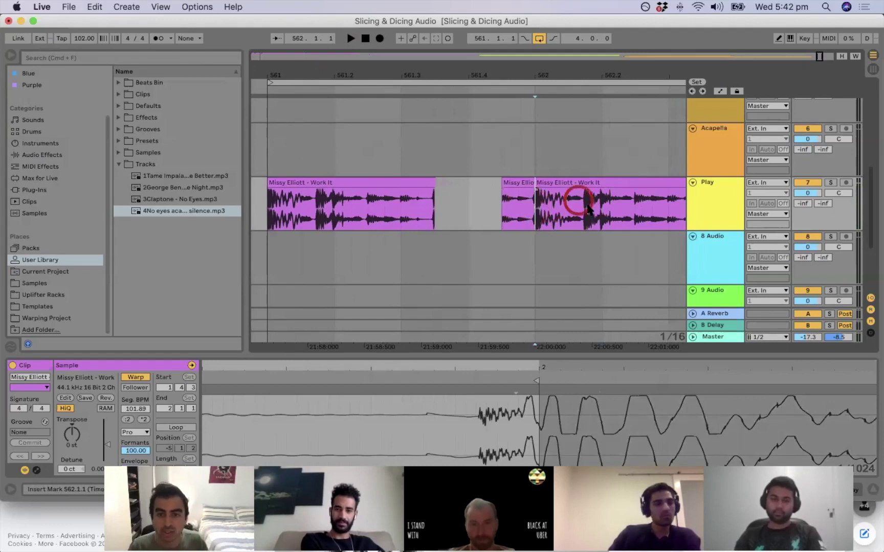
left_click(602, 201)
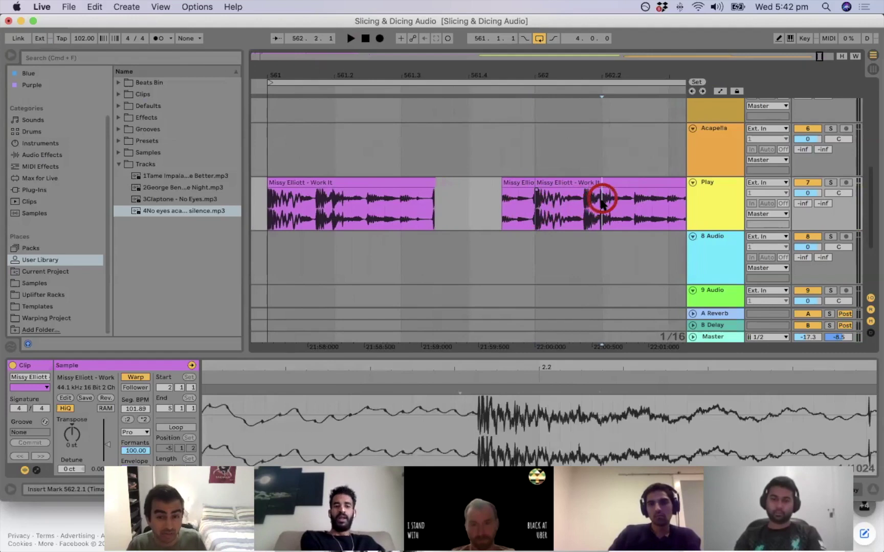
key("super+e")
scroll(602, 201, "right", 1)
Select the one-beat slice at 562.1.1, try moving it along the Play track, and undo the move.
left_click(545, 183)
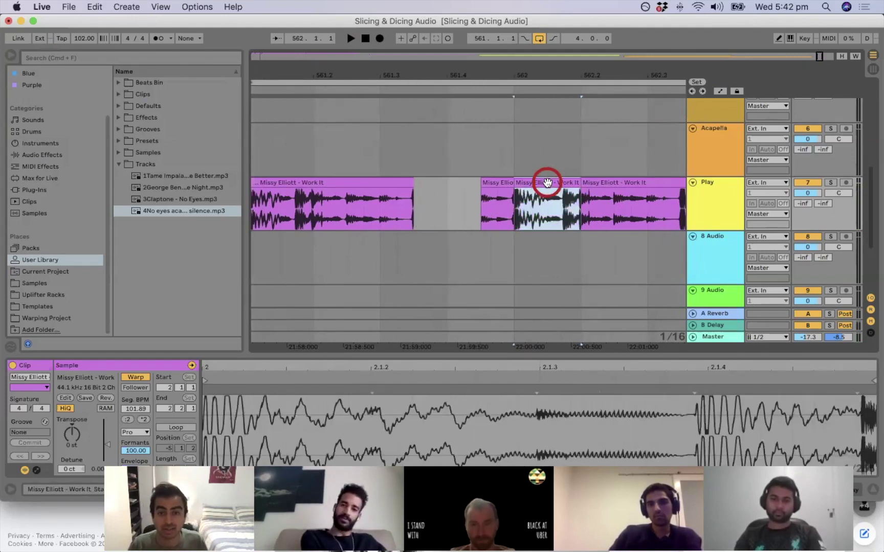
mouse_move(542, 180)
left_mouse_down()
mouse_move(455, 177)
mouse_move(557, 154)
mouse_move(546, 187)
mouse_move(555, 189)
left_mouse_up()
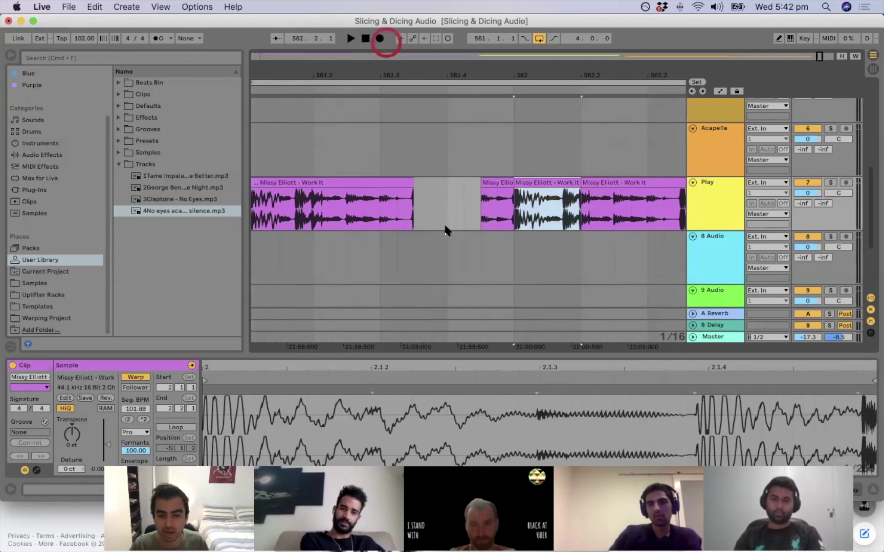
scroll(474, 233, "right", 2)
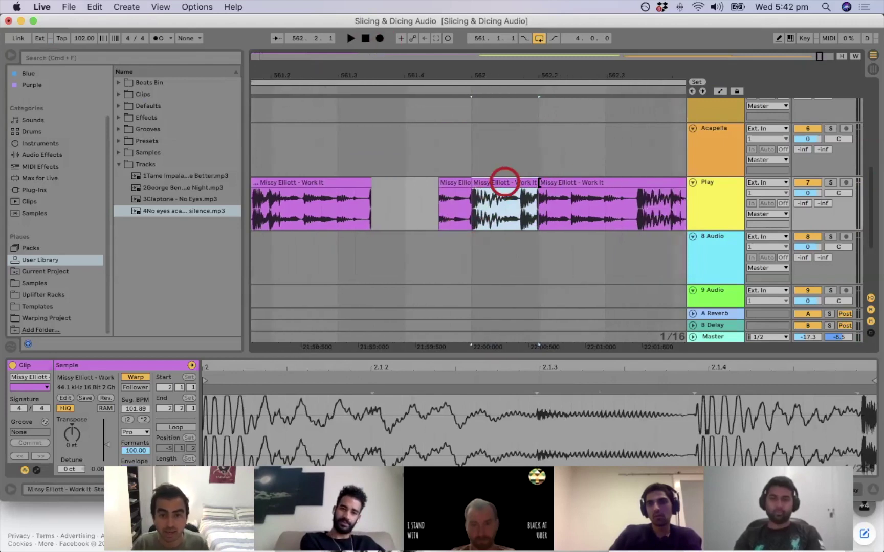
left_click_drag(530, 184, 497, 185)
key("super+z")
key("super+z")
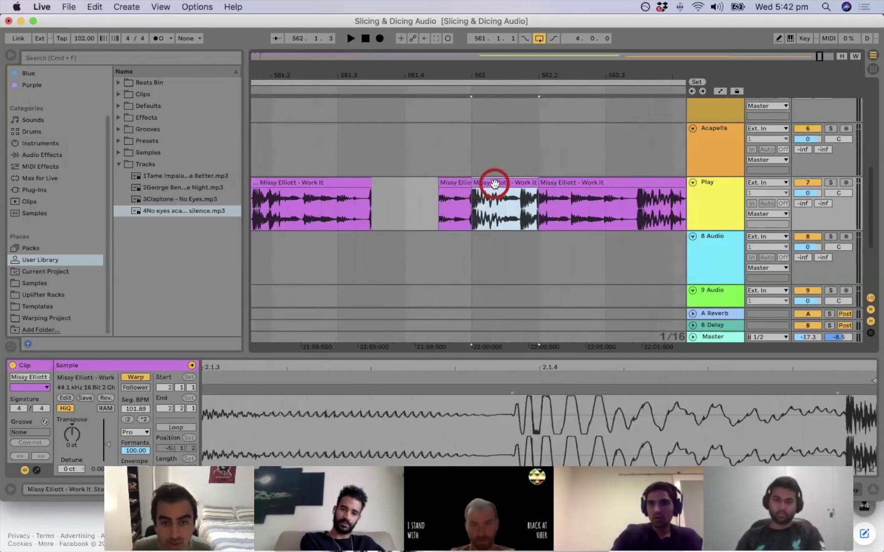
Duplicate the one-beat slice directly after itself at 562.2.1, and play both slices from 562.1.1.
scroll(494, 184, "right", 3)
key("super+d")
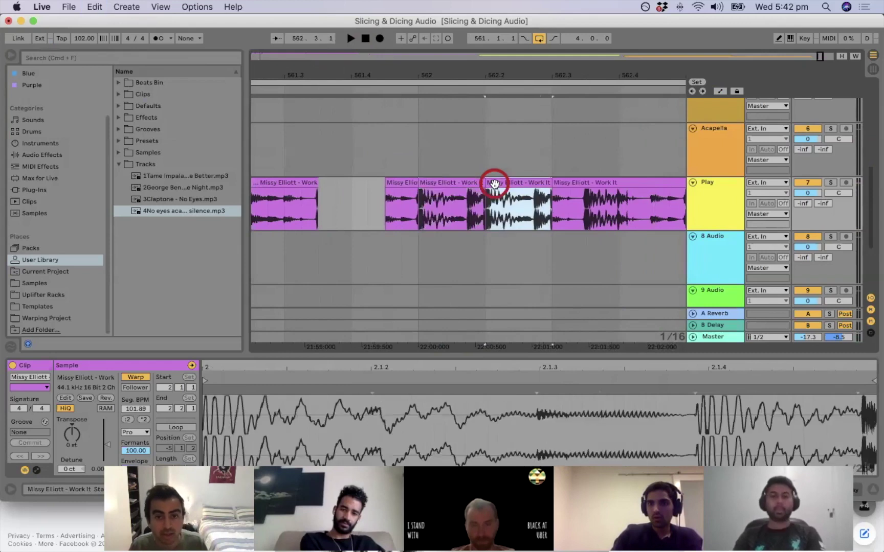
left_click(422, 207)
key("space")
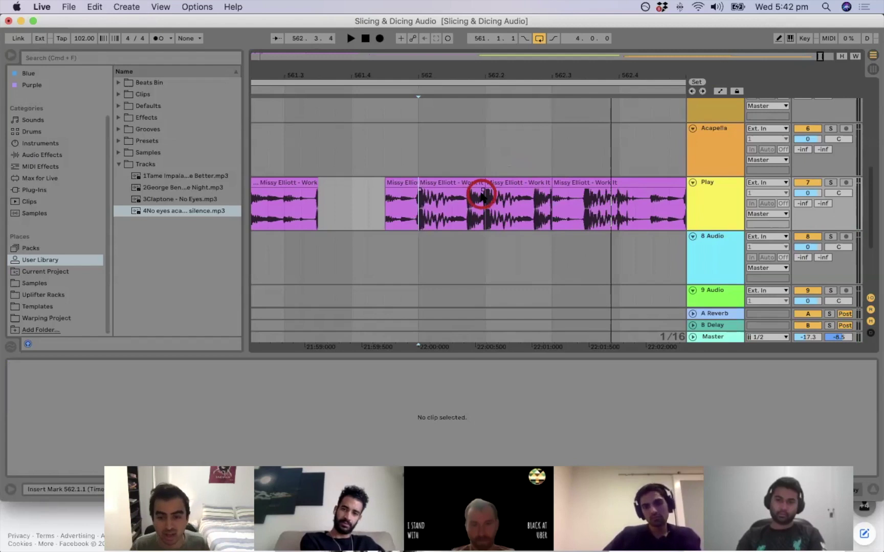
Select the duplicated slice at 562.2.1 and duplicate it six more times along the Play track.
left_click(464, 205)
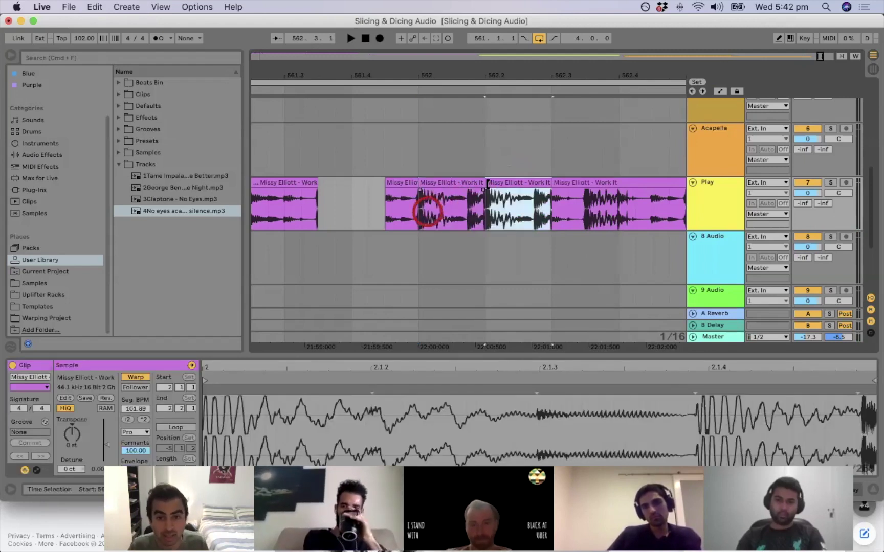
mouse_move(509, 82)
left_mouse_down()
mouse_move(517, 75)
mouse_move(498, 78)
left_mouse_up()
key("super+d")
key("super+d")
key("super+d")
key("super+d")
key("super+d")
key("super+d")
Undo all the slice duplications, back to the single one-beat slice at 562.1.1.
key("super+z")
key("super+z")
key("super+z")
key("super+z")
key("super+z")
key("super+z")
key("super+z")
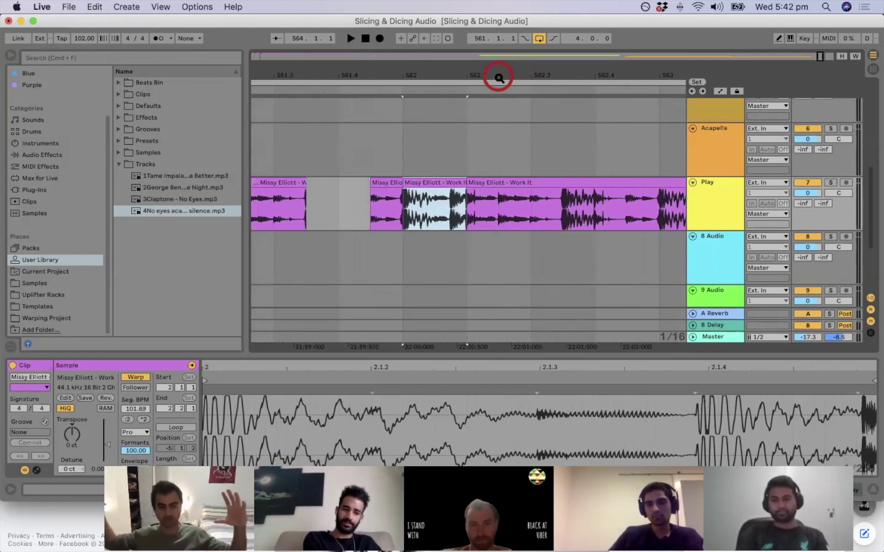
Cut the one-beat section from 561.2.3 to 561.3.3 on the Play track and paste it at 563.1.1.
left_click_drag(489, 80, 444, 78)
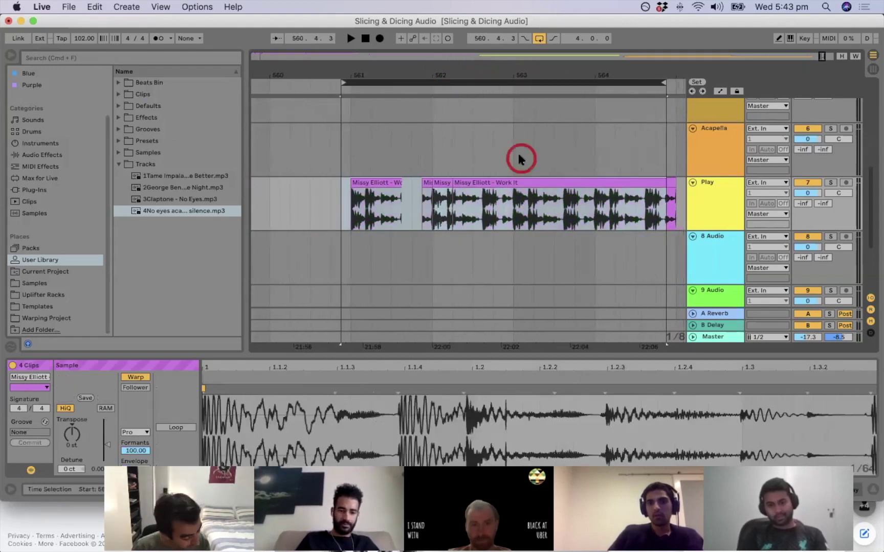
left_click(410, 236)
left_click(377, 207)
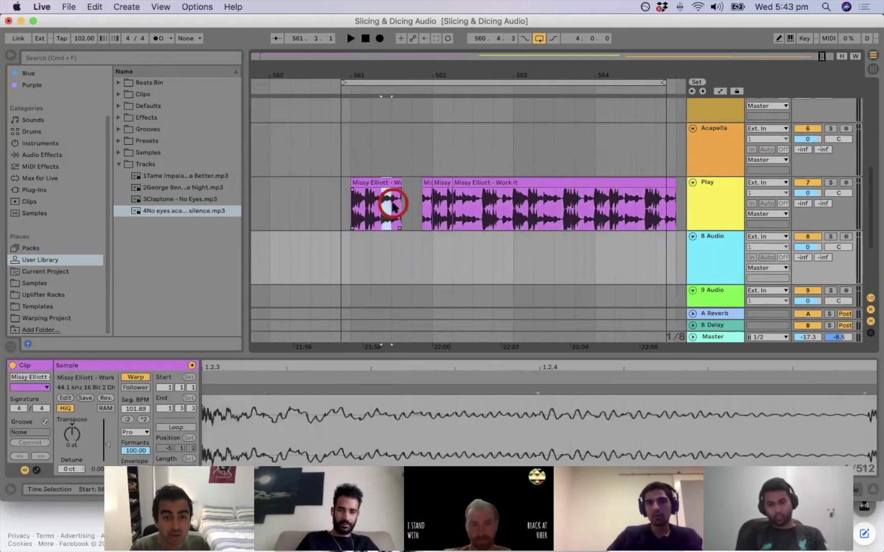
left_click(382, 183)
left_click(525, 233)
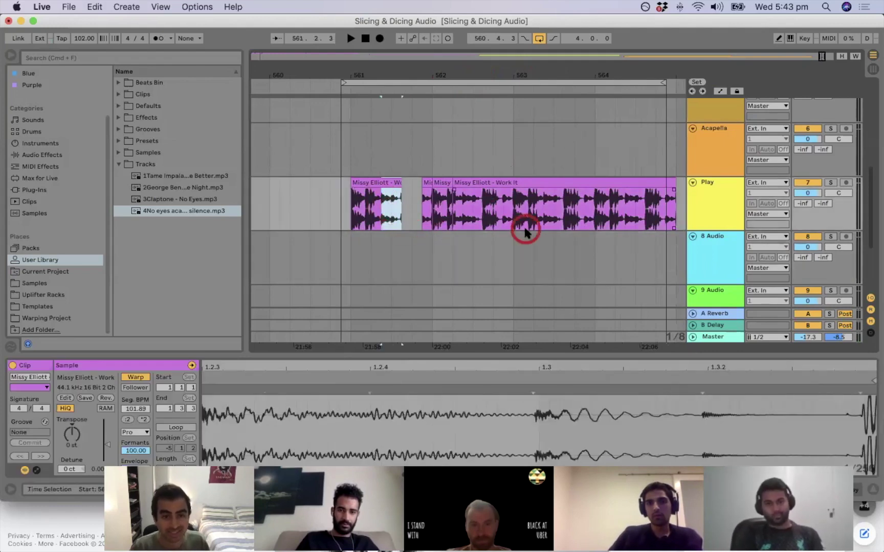
key("Delete")
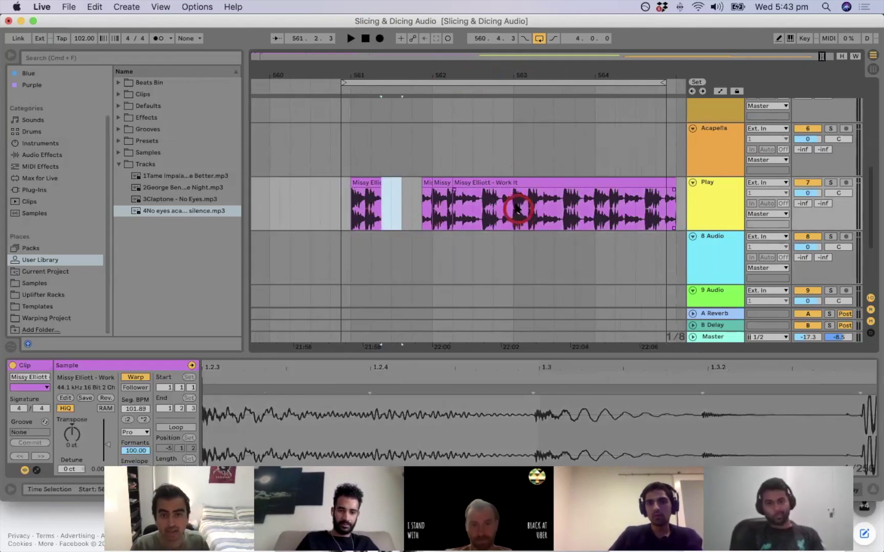
left_click(514, 207)
key("super+v")
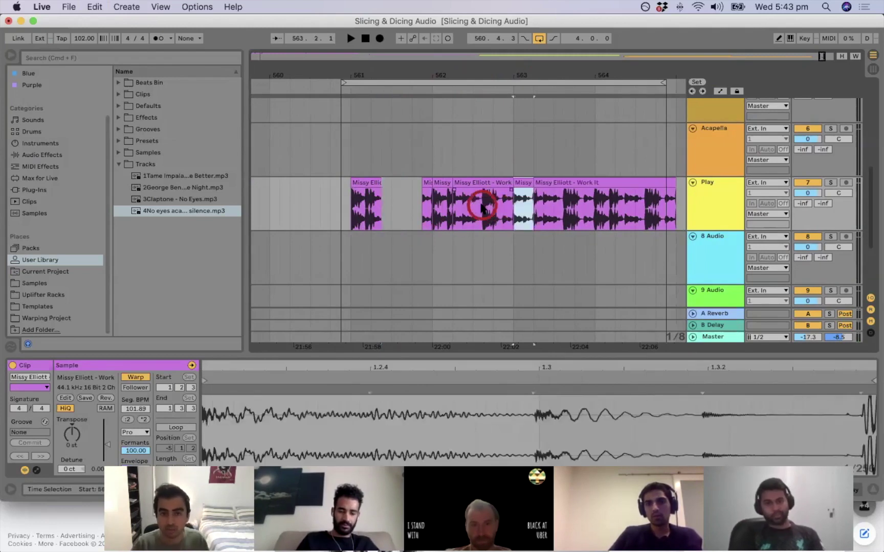
Play the rearranged slices on the Play track from 562.3.1.
left_click(473, 206)
key("space")
left_click(564, 268)
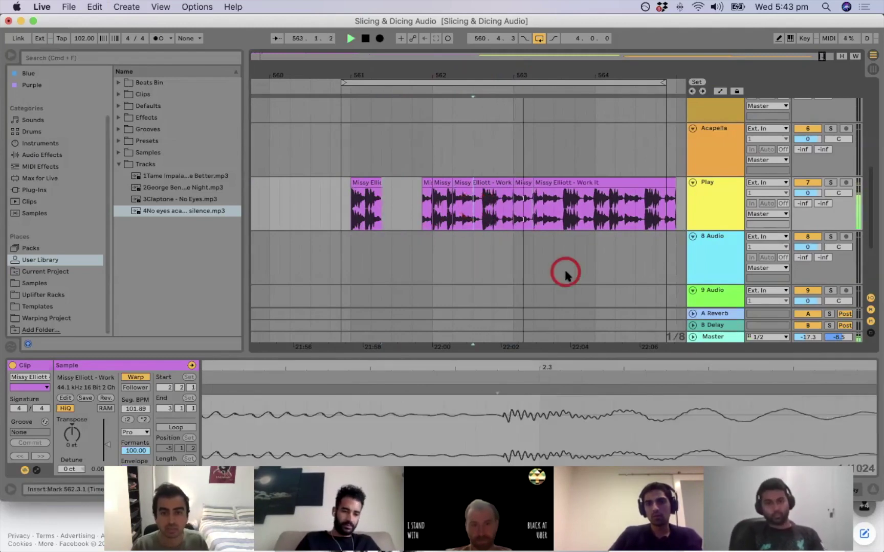
key("space")
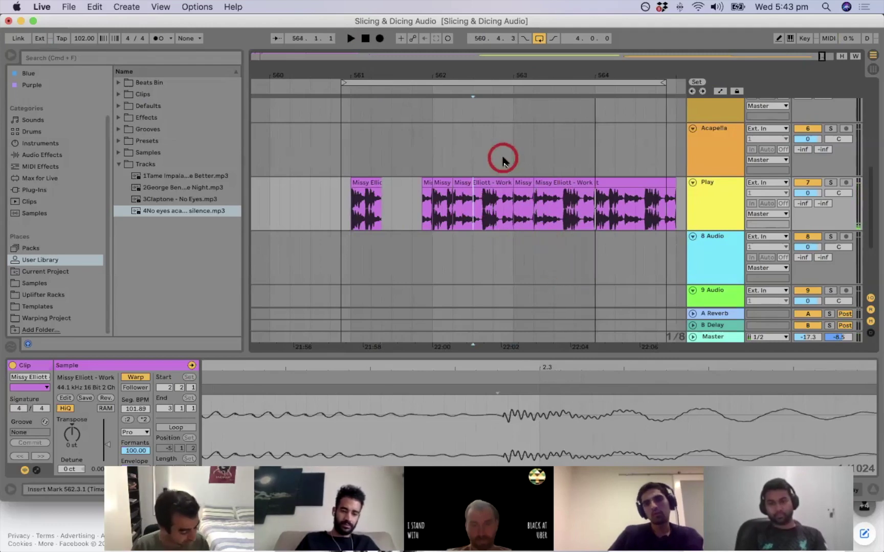
Try copying the half-beat slice at 561.4.3 into the gap at 561.3.3.
left_click(425, 184)
key("super+c")
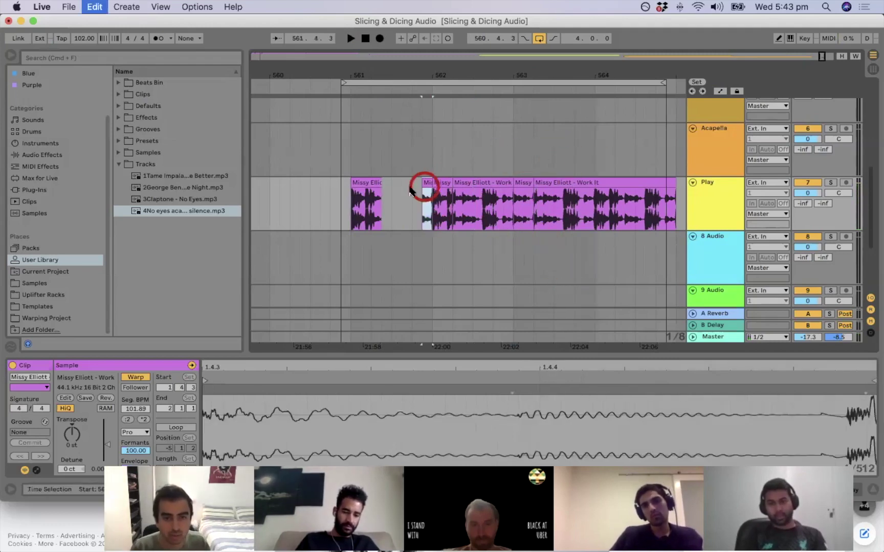
left_click(404, 187)
key("super+v")
key("Delete")
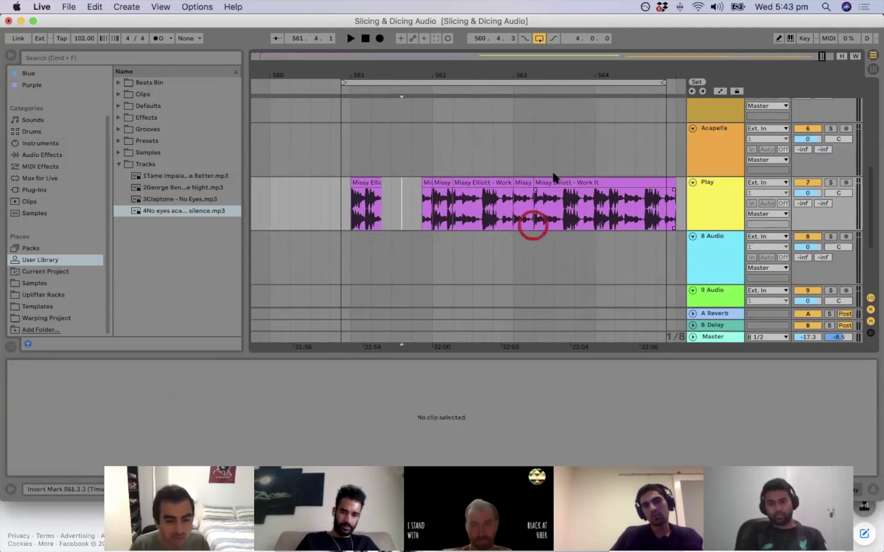
Select the one-beat slice at 562.1.1 on the Play track and reverse it.
left_click(493, 190)
scroll(494, 191, "right", 2)
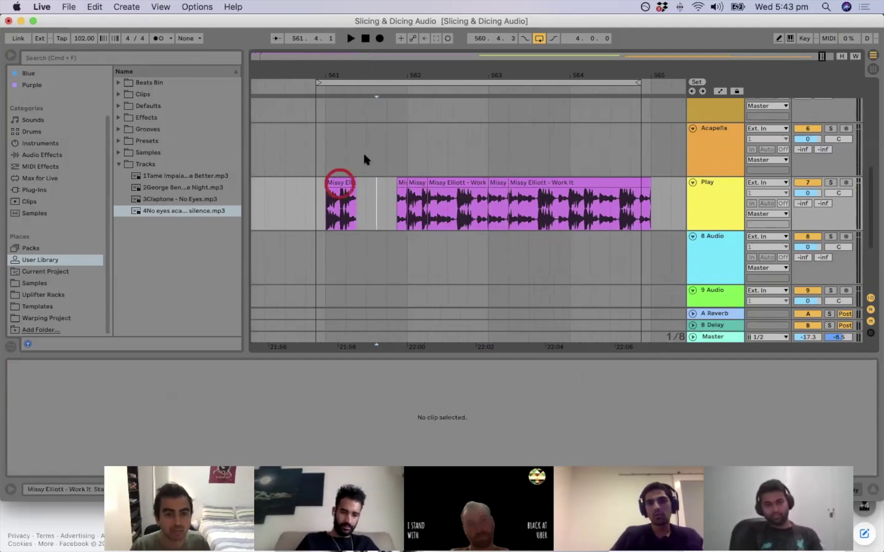
left_click_drag(346, 73, 539, 200)
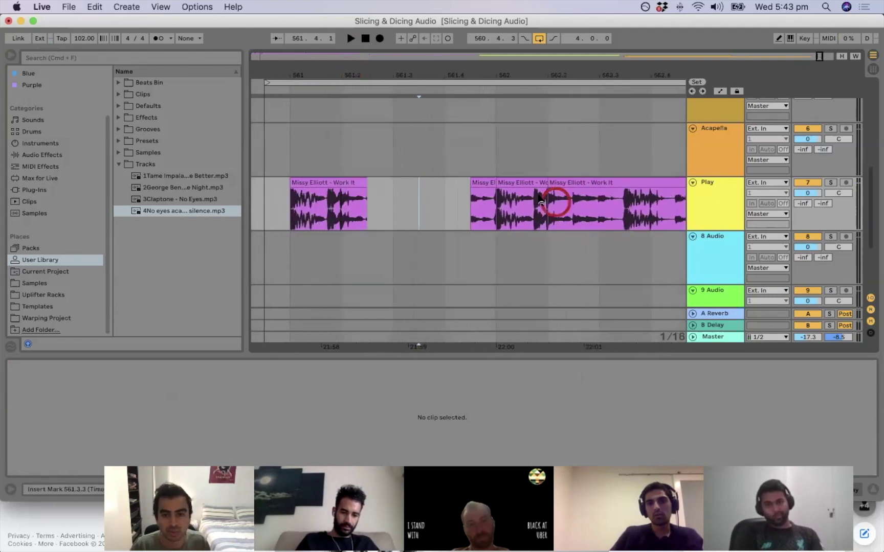
left_click(524, 185)
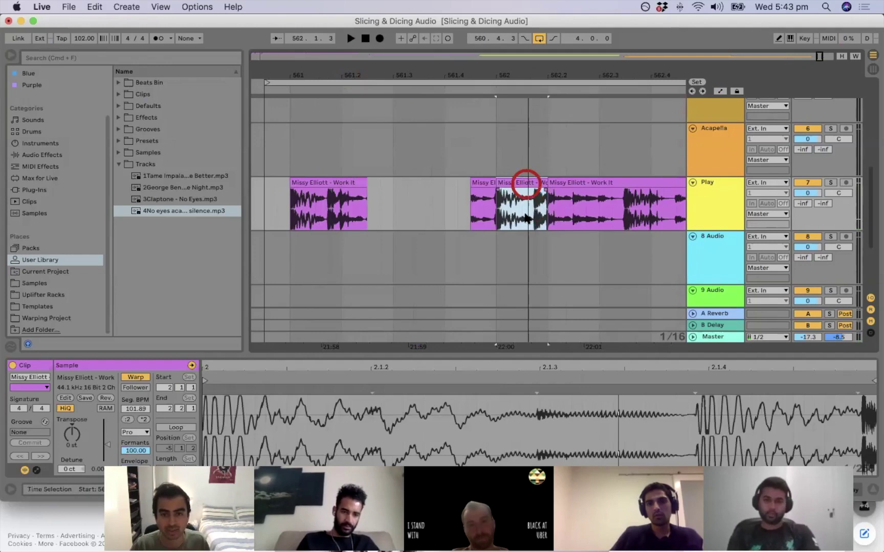
scroll(527, 183, "down", 3)
scroll(523, 156, "up", 1)
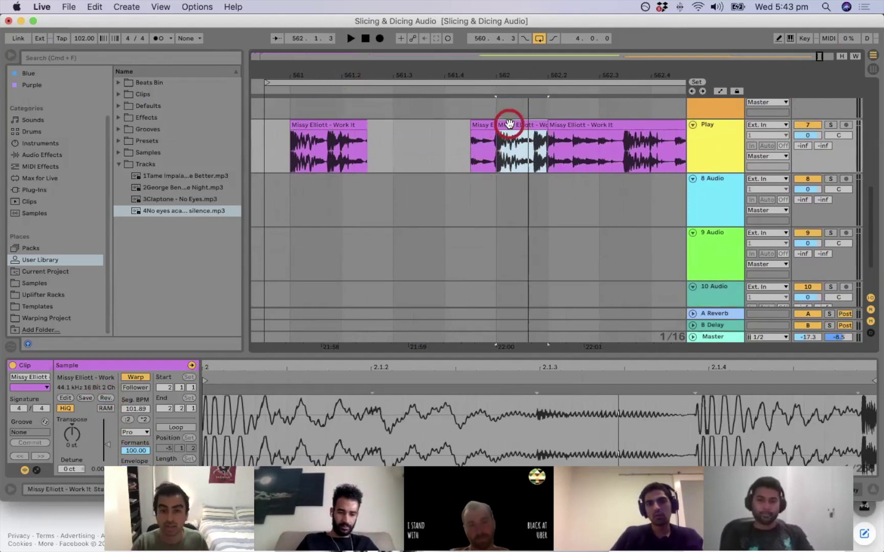
left_click(509, 123)
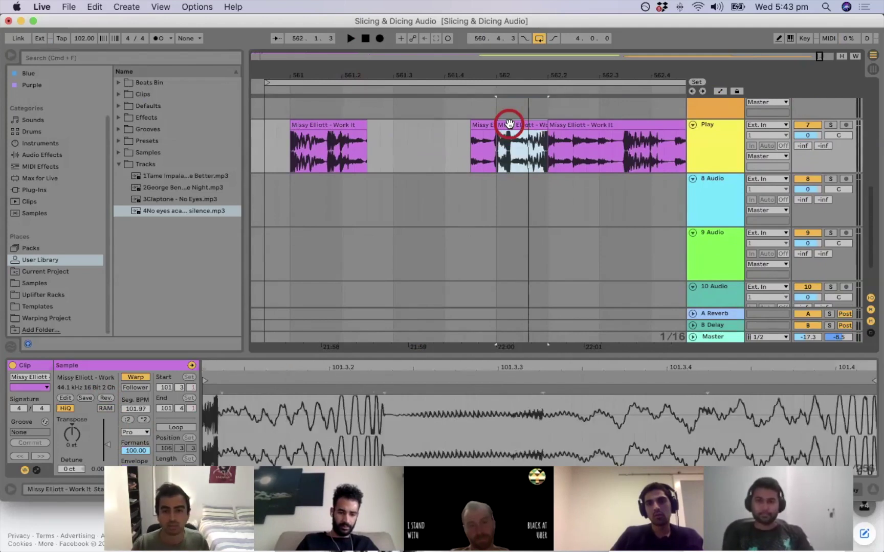
Play the reversed one-beat slice several times from 562.1.1.
left_click(493, 147)
key("space")
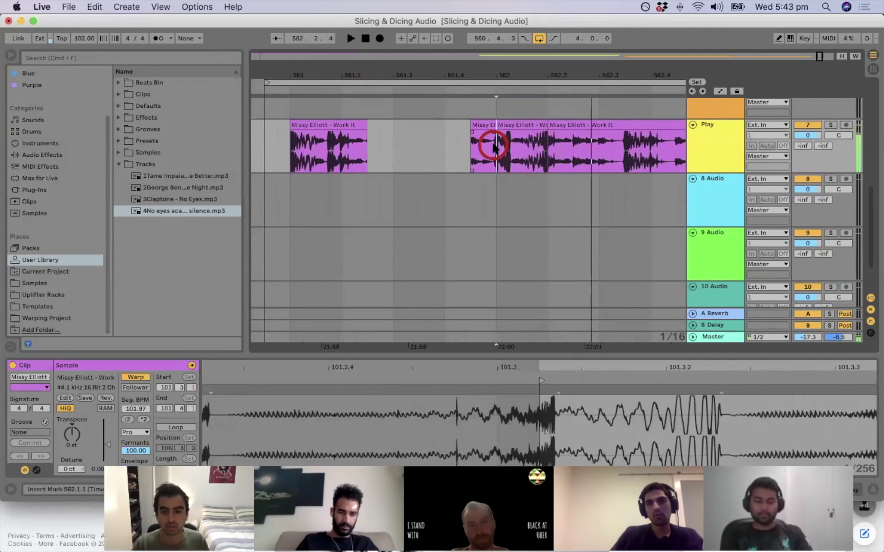
left_click(301, 146)
key("space")
key("space")
key("space")
left_click(490, 157)
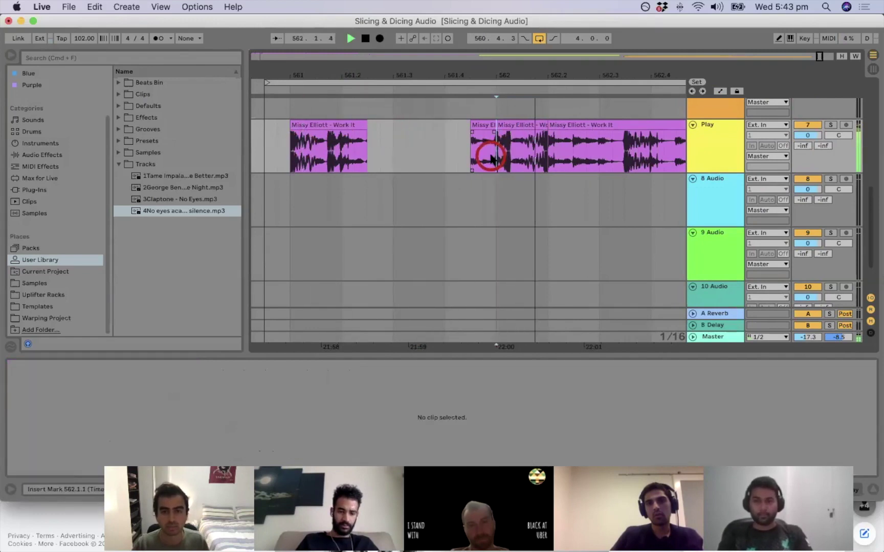
left_click(521, 111)
key("space")
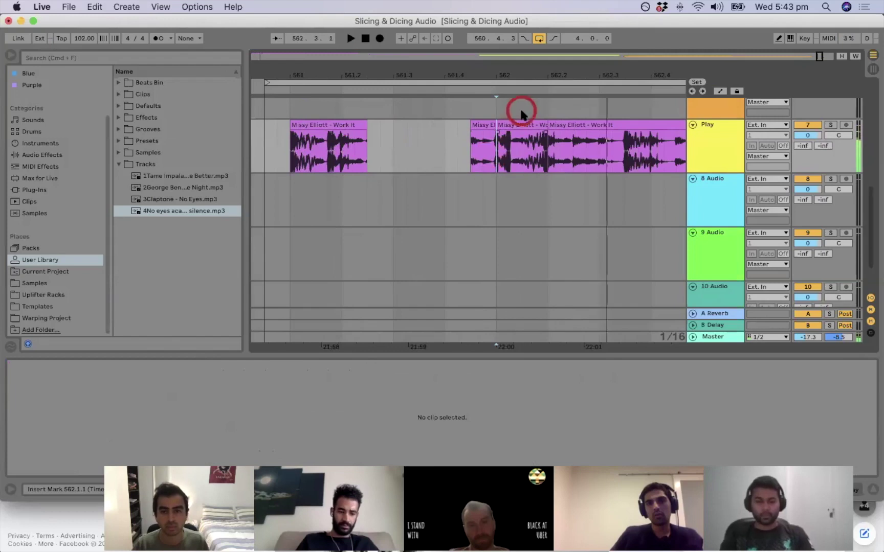
left_click(493, 156)
key("space")
key("space")
key("space")
key("space")
key("super+z")
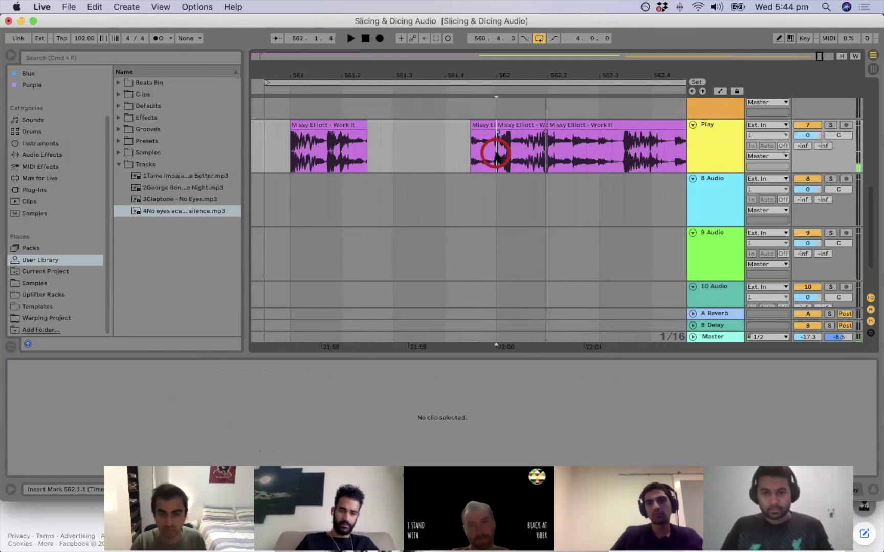
key("space")
Extend the first slice over the other slices to 565.1.1, and set the four-bar loop to start at 561.1.1.
left_click(521, 75)
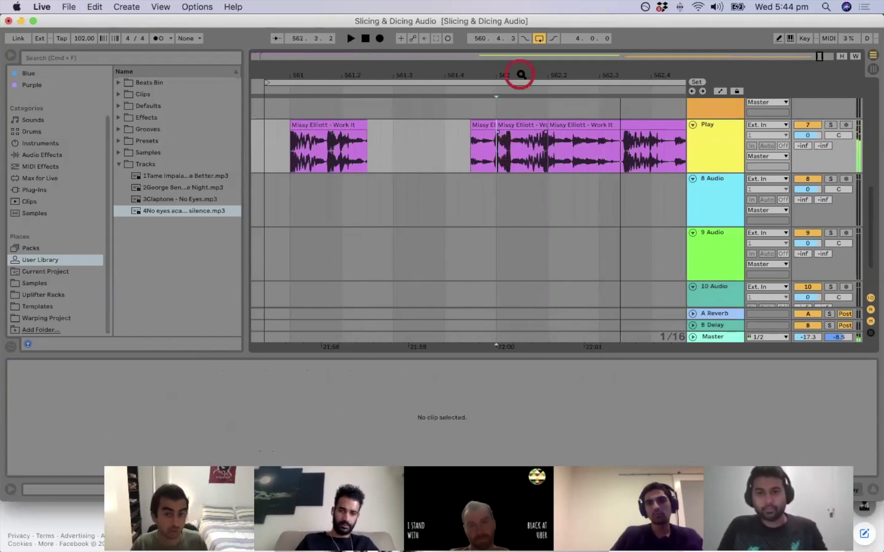
left_click_drag(524, 72, 380, 63)
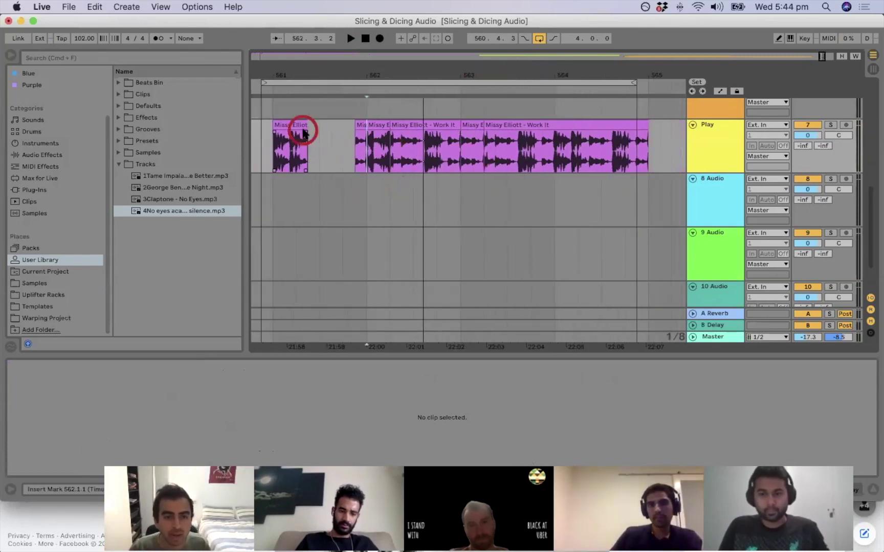
left_click_drag(300, 129, 638, 131)
left_click(660, 131)
left_click_drag(301, 86, 348, 82)
left_click(640, 127)
left_click_drag(634, 127, 646, 126)
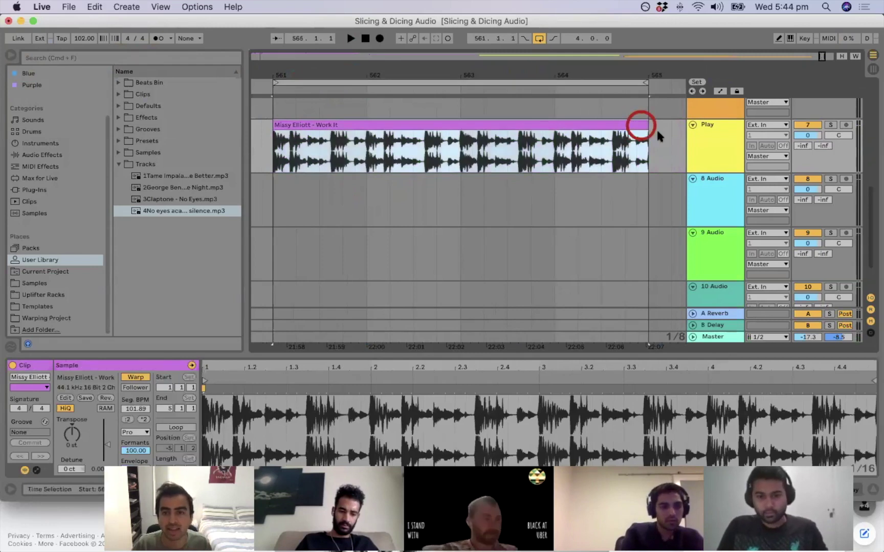
left_click(660, 137)
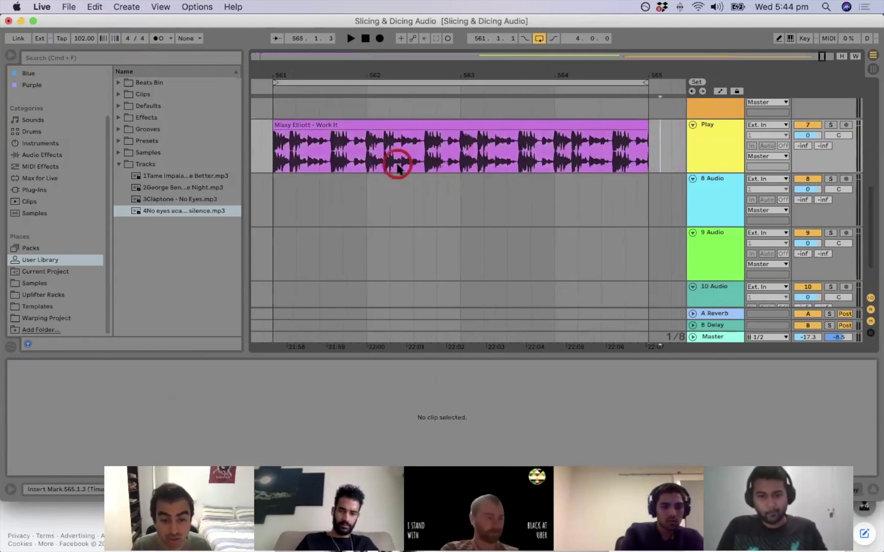
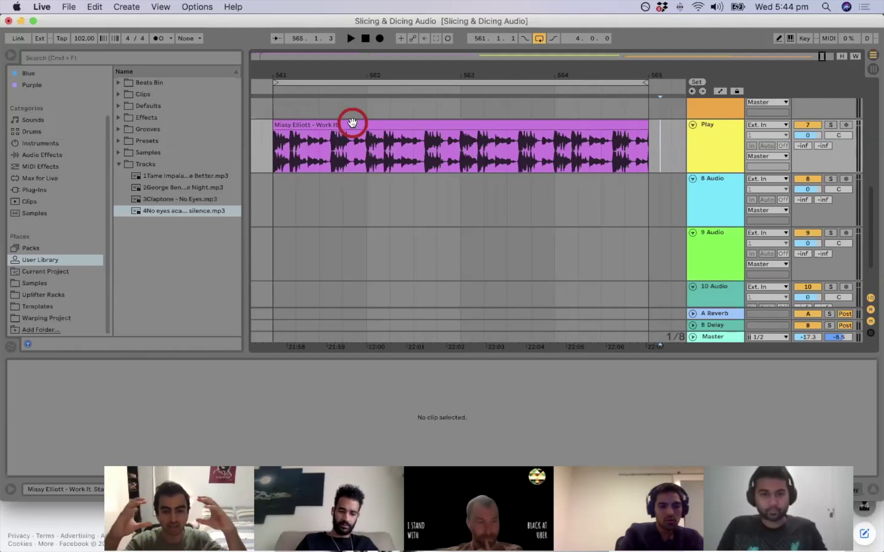
Play the full four-bar Missy Elliott clip from its start at 561.1.1.
left_click(352, 123)
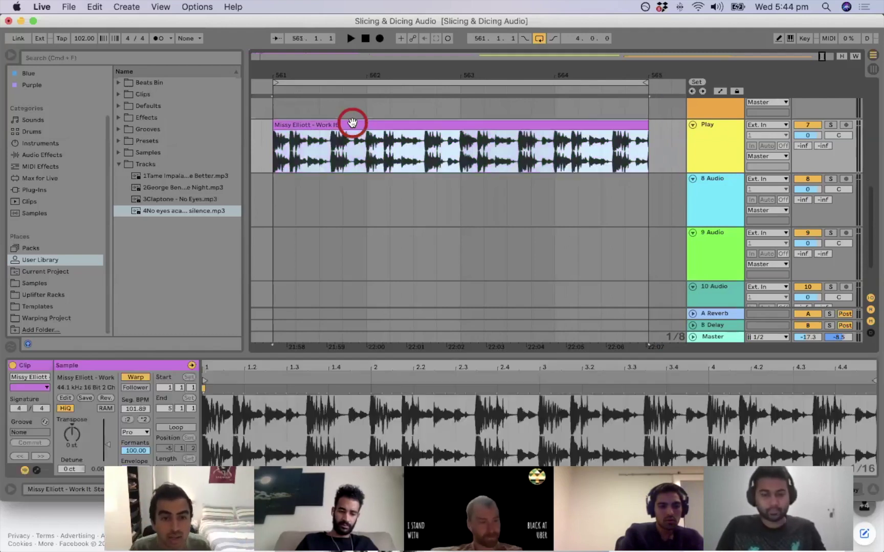
left_click(344, 176)
left_click(285, 149)
mouse_move(298, 76)
left_mouse_down()
mouse_move(298, 100)
mouse_move(298, 74)
mouse_move(306, 77)
left_mouse_up()
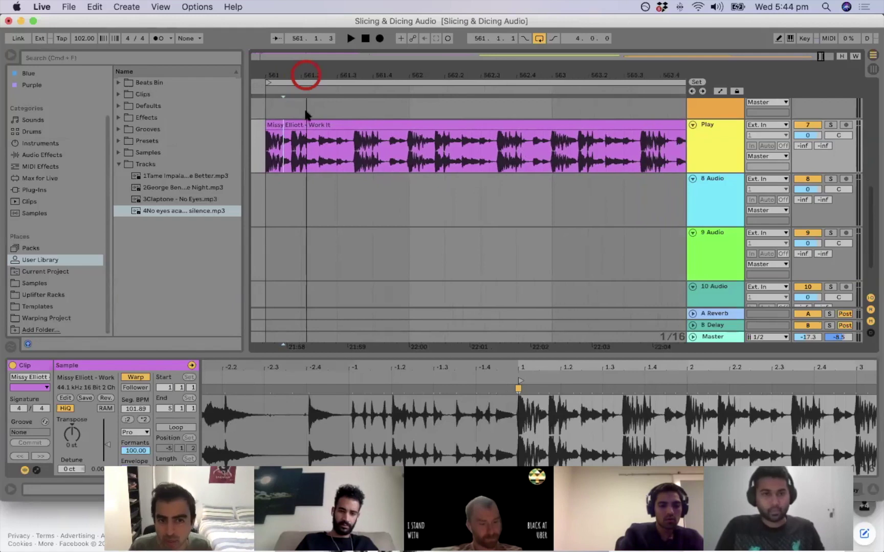
key("Down")
left_click(278, 153)
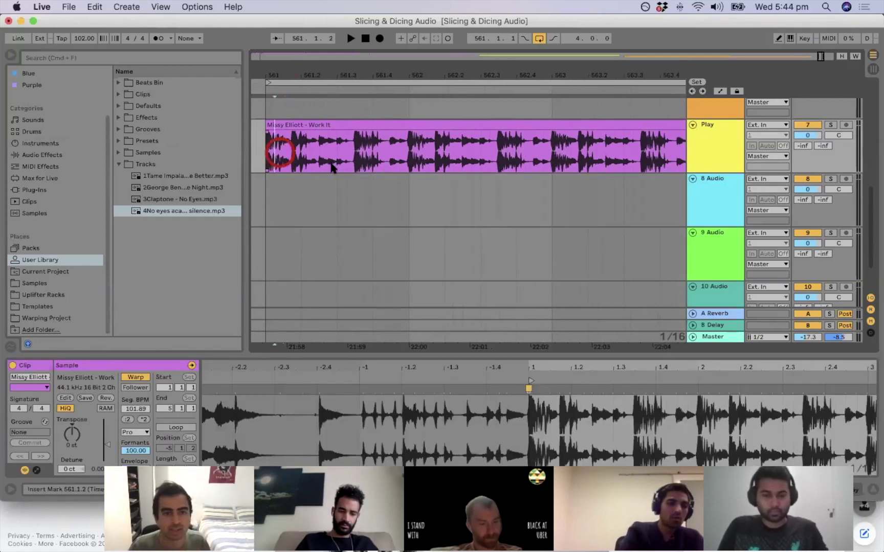
left_click(333, 164)
scroll(334, 170, "up", 1)
key("space")
key("space")
left_click(280, 158)
left_click(275, 165)
key("space")
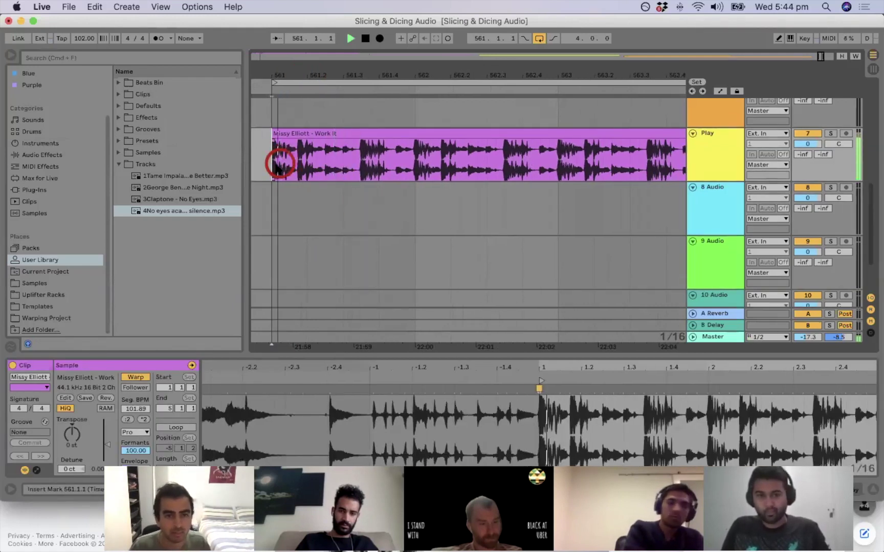
left_click_drag(357, 59, 357, 73)
key("space")
Split the Missy Elliott clip at 561.4.1 and 561.4.3 to isolate a half-beat slice.
left_click(422, 149)
left_click(428, 152)
key("space")
key("space")
left_click_drag(429, 75, 430, 74)
key("super+e")
left_click(562, 173)
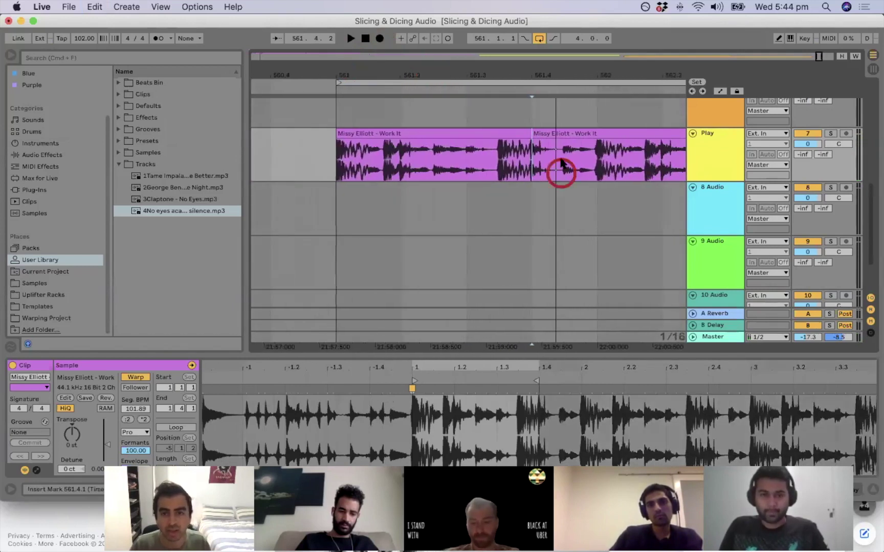
key("super+e")
Paste a copy of the half-beat slice at 561.2.1, and play the result from 561.1.1.
left_click(413, 146)
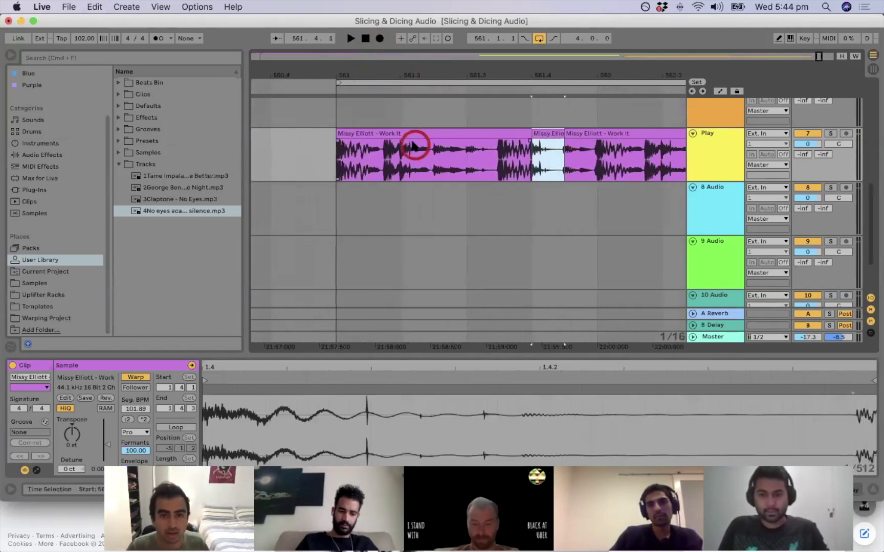
left_click(406, 156)
key("super+v")
left_click(333, 160)
key("space")
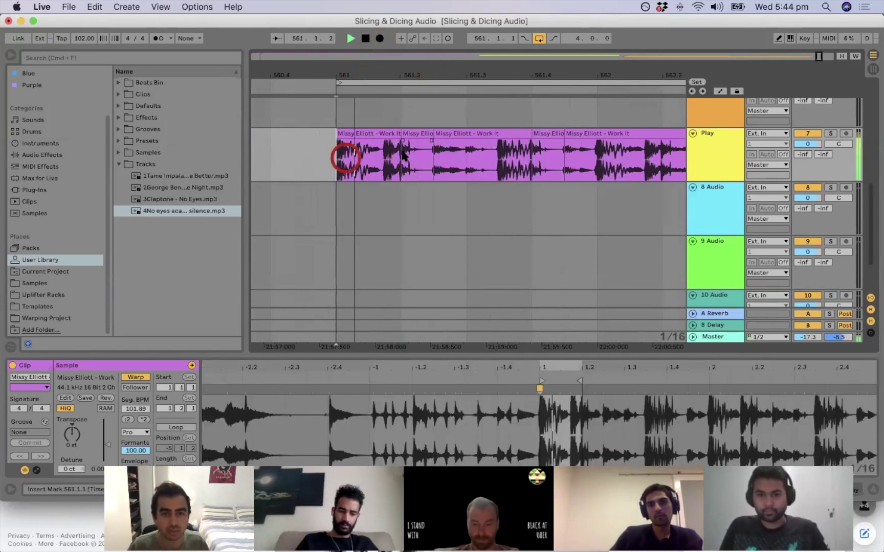
left_click(405, 135)
left_click(343, 170)
left_click(384, 159)
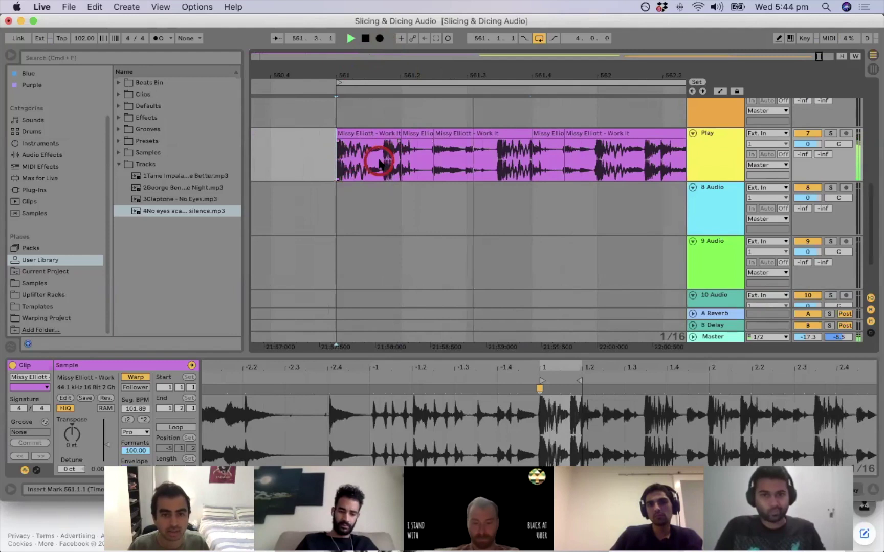
key("space")
Play the Play track from 561.2.3, directly after the pasted slice, starting and stopping it repeatedly.
left_click(431, 166)
key("space")
key("space")
key("space")
key("space")
key("space")
key("space")
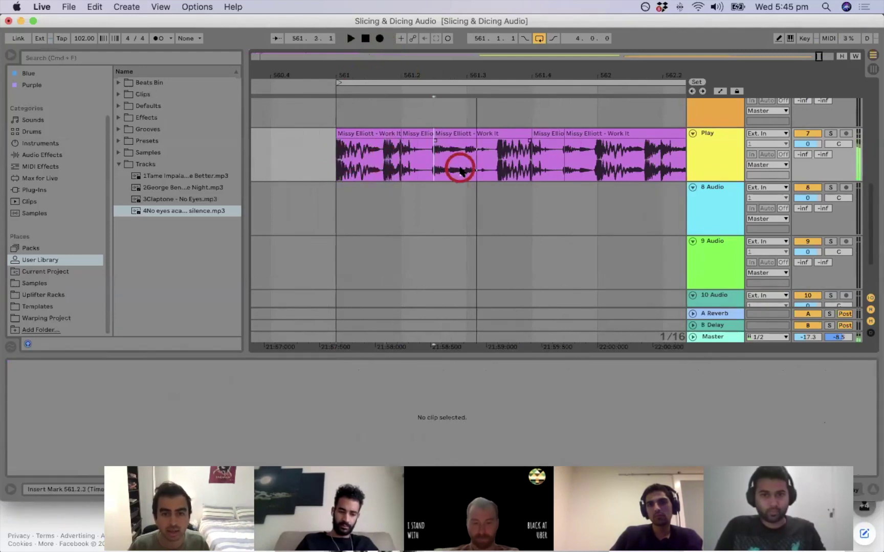
Split off the section from 561.1.3 to 561.1.4 as its own slice.
left_click(358, 162)
left_click_drag(380, 69, 373, 75)
left_click(384, 156)
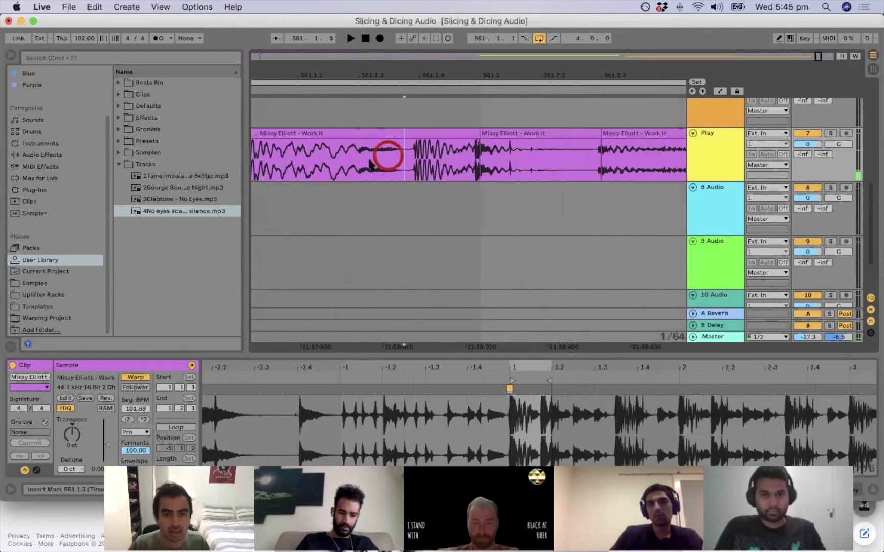
left_click(411, 158, "shift")
left_click_drag(430, 79, 433, 78)
key("space")
key("space")
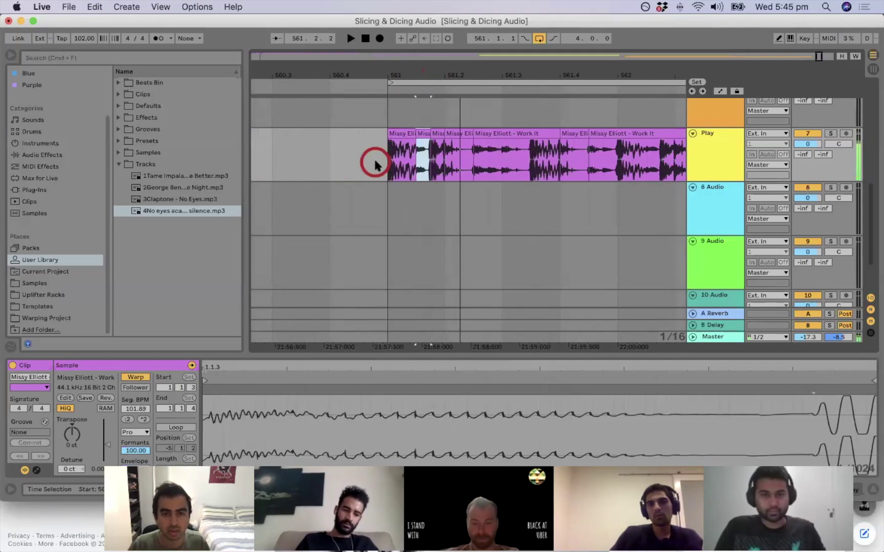
Play the newly sliced opening of the Play track from 561.1.1.
left_click(386, 163)
key("space")
key("space")
key("space")
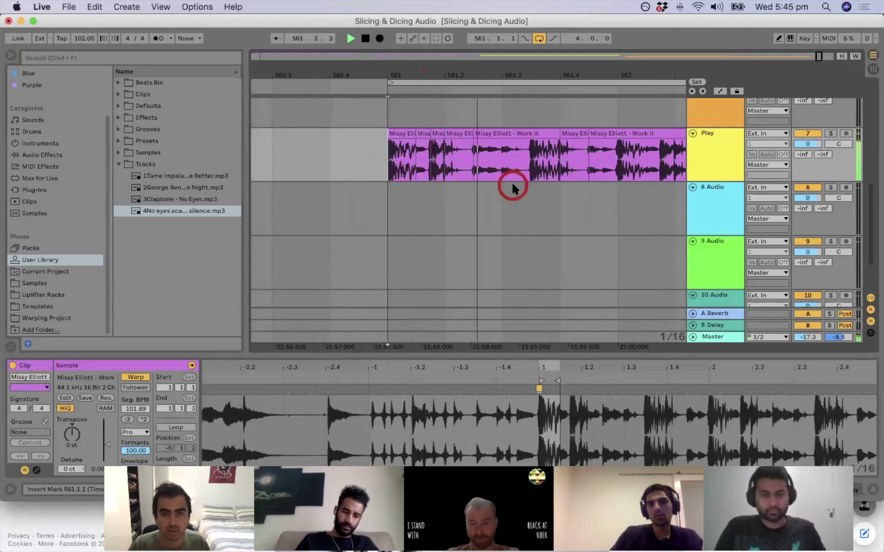
Split the Play track's clip at 561.3.1 and delete the resulting half-beat slice from 561.2.3 to 561.3.1.
left_click(500, 157)
key("super+e")
left_click(492, 134)
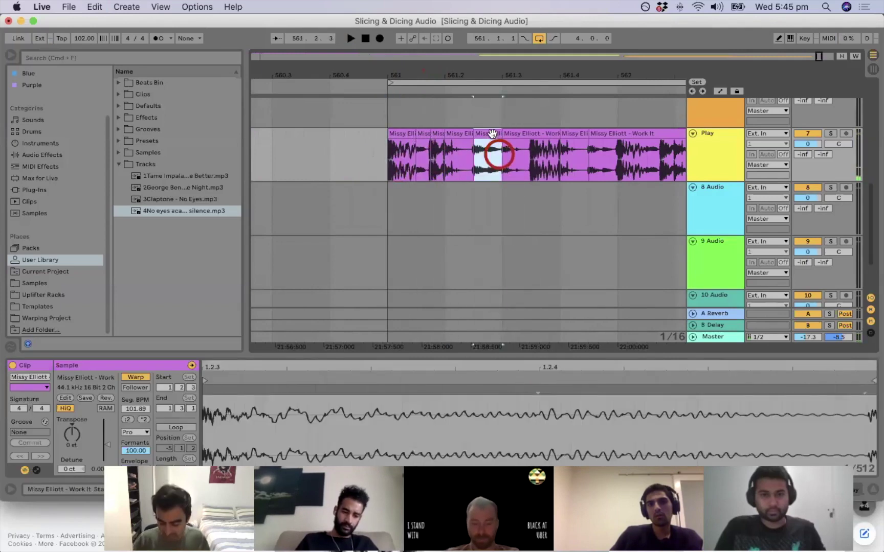
key("Delete")
left_click(512, 150)
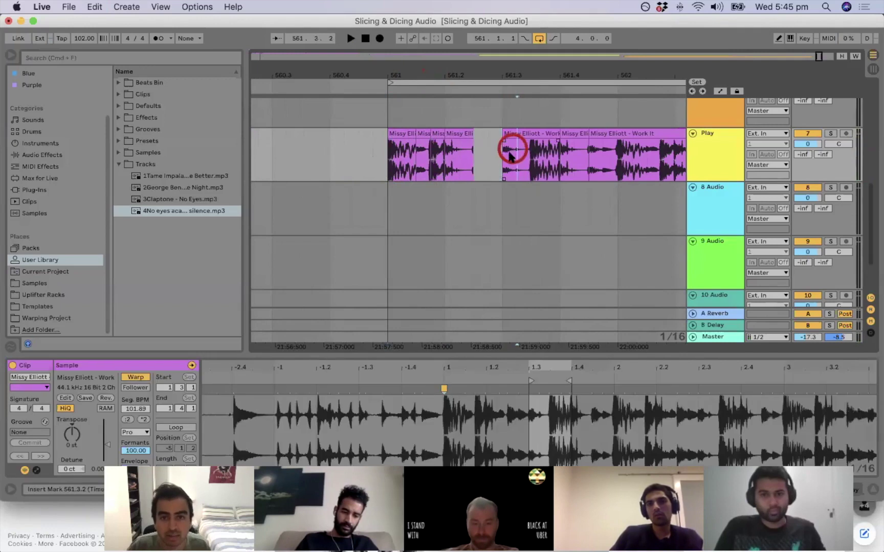
key("super+v")
key("super+z")
left_click(501, 157)
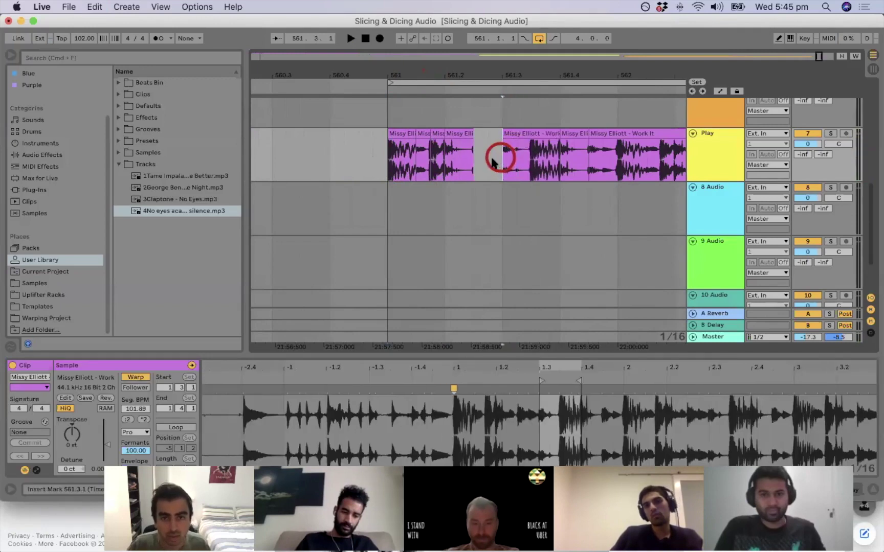
Paste the copied short slice into the gap at 561.2.4, and play the result from 561.1.1.
left_click(492, 158)
key("super+v")
left_click(391, 165)
key("space")
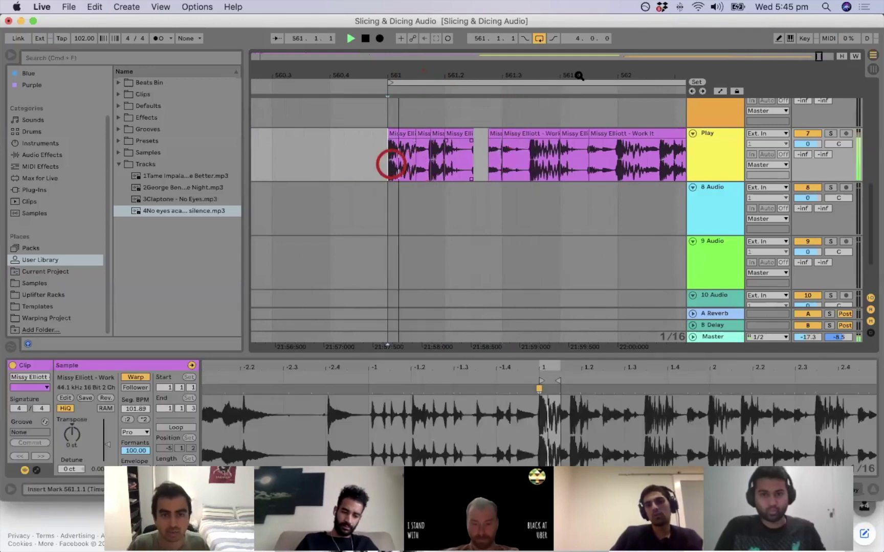
Stop playback and trim the start of the slice at 561.3.1 forward to 561.3.3.
mouse_move(524, 69)
left_mouse_down()
mouse_move(524, 82)
mouse_move(522, 65)
left_mouse_up()
left_click(463, 133)
key("space")
left_click_drag(431, 132, 449, 132)
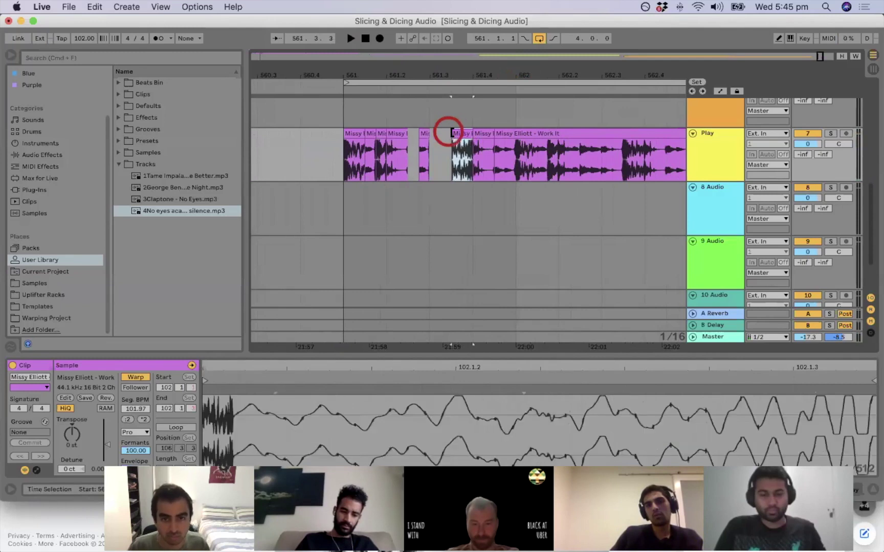
Play the edited Play track from 561.1.1 to check the trimmed gap, restarting playback once.
left_click(344, 154)
key("space")
left_click(454, 145)
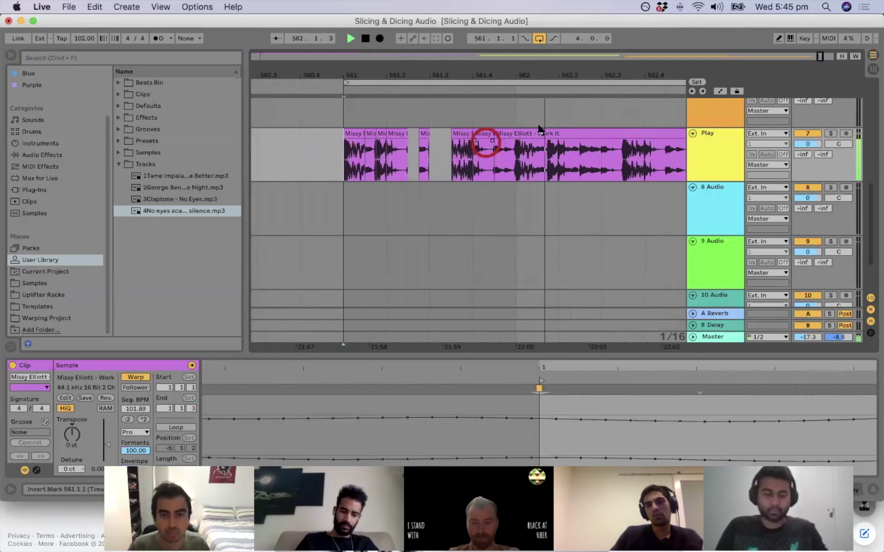
key("space")
key("space")
key("space")
Delete the short slice from 561.1.3 to 561.1.4, and play the result from 561.1.1.
left_click(367, 134)
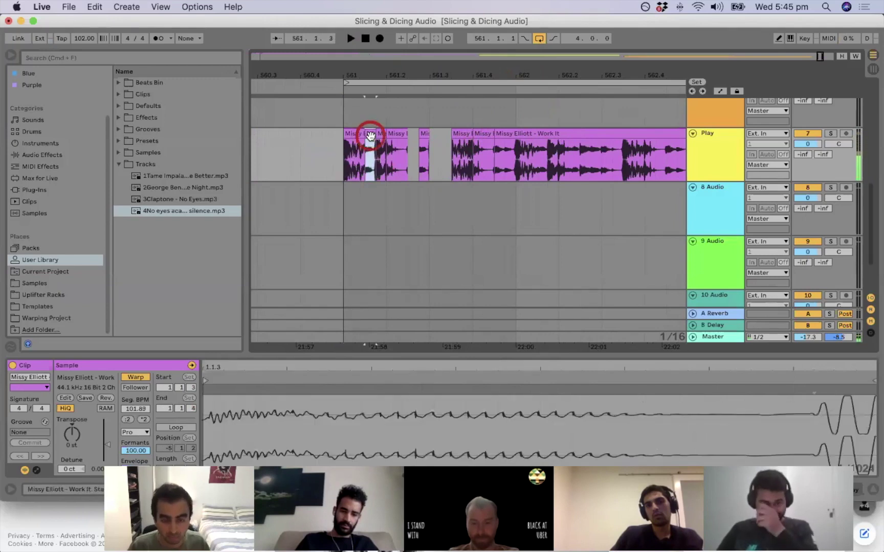
key("Delete")
left_click(340, 156)
key("space")
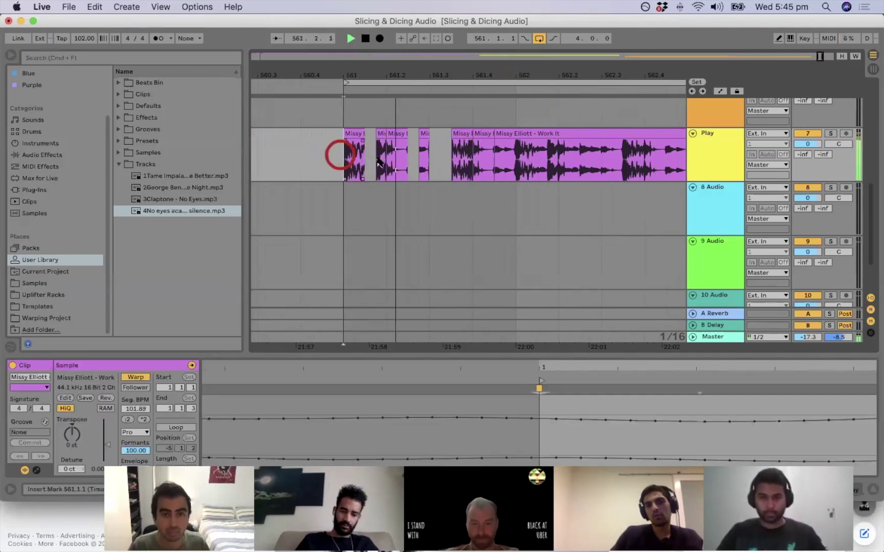
Stop playback and try to duplicate the short slice at 561.2.4 on the Play track.
left_click(422, 134, "shift")
key("space")
key("super+d")
left_click(424, 134)
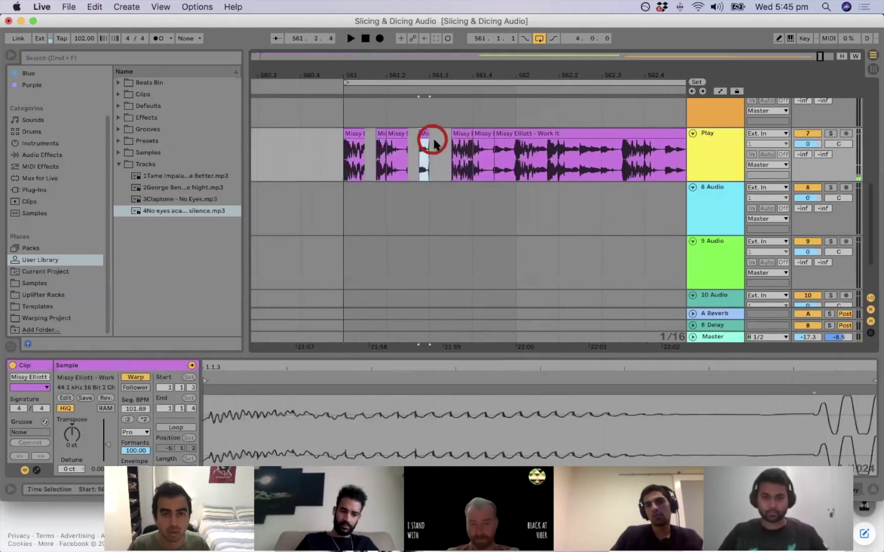
Copy the selected Missy Elliott slice to 561.3.1 on the Play track and play the pattern from bar 561.
key("super+c")
left_click(432, 141)
key("super+v")
left_click(366, 152)
key("space")
left_click(442, 150)
left_click(340, 158)
key("space")
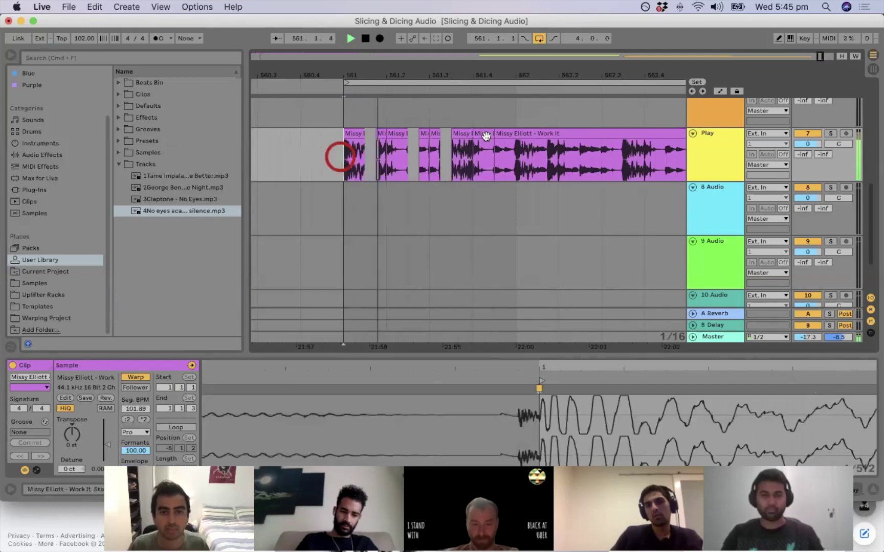
left_click(481, 134)
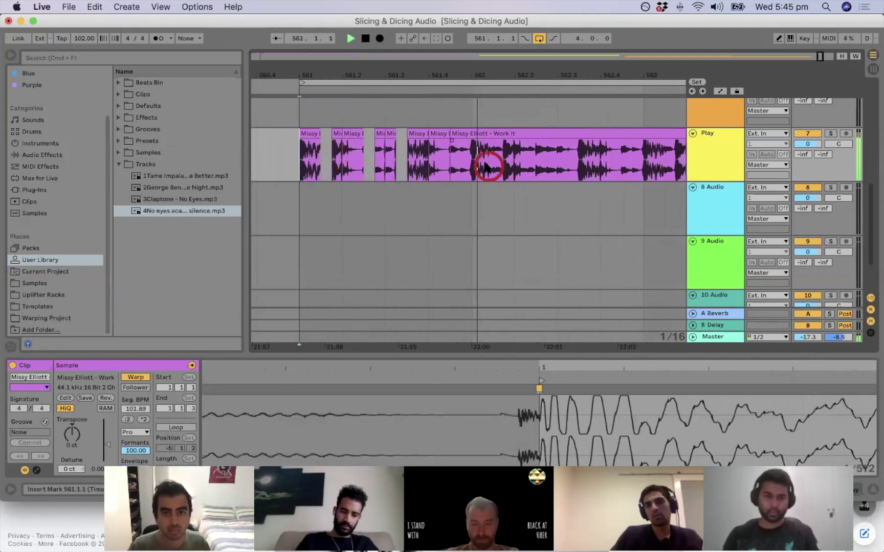
Split the Missy Elliott clip at bar 562 and delete everything after the split.
left_click(473, 158)
key("space")
key("super+e")
left_click(493, 133)
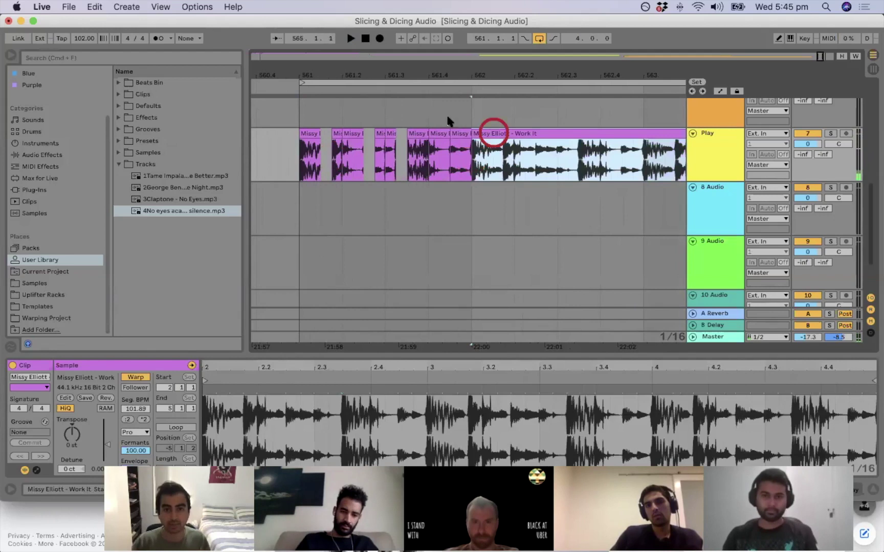
left_click_drag(477, 73, 477, 73)
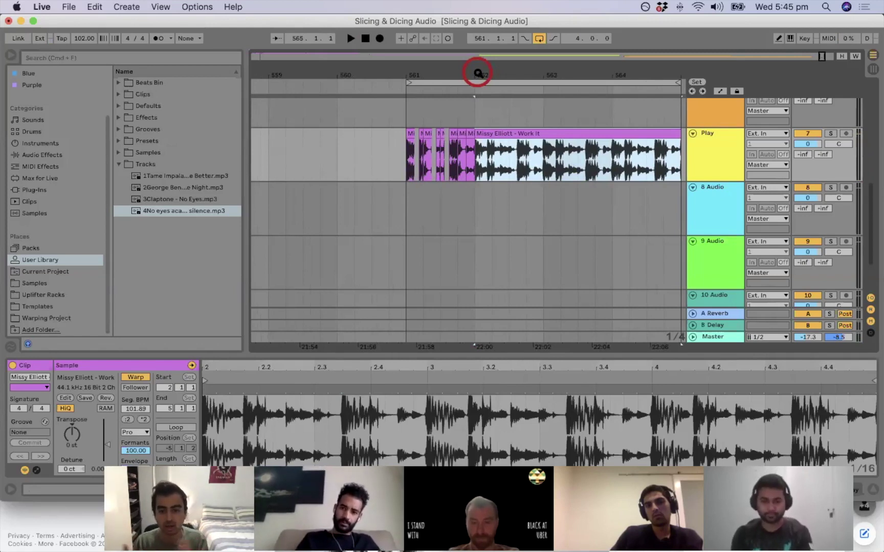
left_click_drag(477, 73, 478, 66)
key("Delete")
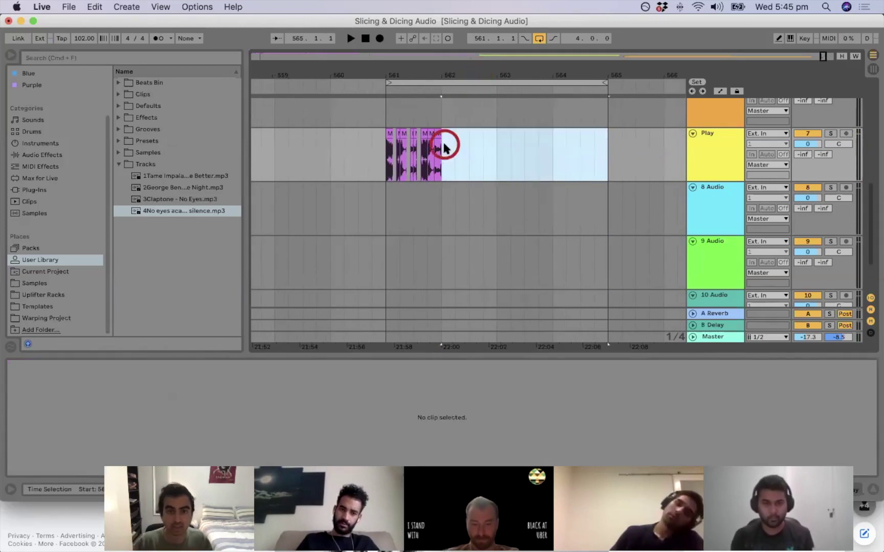
Select all slices in the one-bar pattern on the Play track and duplicate them three times, filling bars 561 to 565.
left_click(434, 134)
left_click_drag(418, 74, 384, 148)
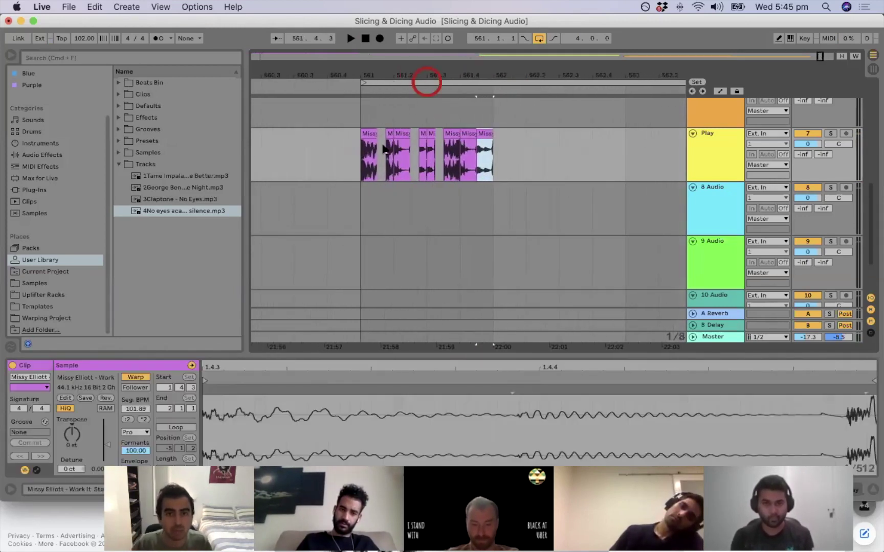
left_click(364, 132, "shift")
left_click_drag(459, 71, 465, 70)
key("super+d")
key("super+d")
key("super+d")
Audition the four-bar pattern from bar 561, briefly toggling the metronome on and off.
left_click(365, 144)
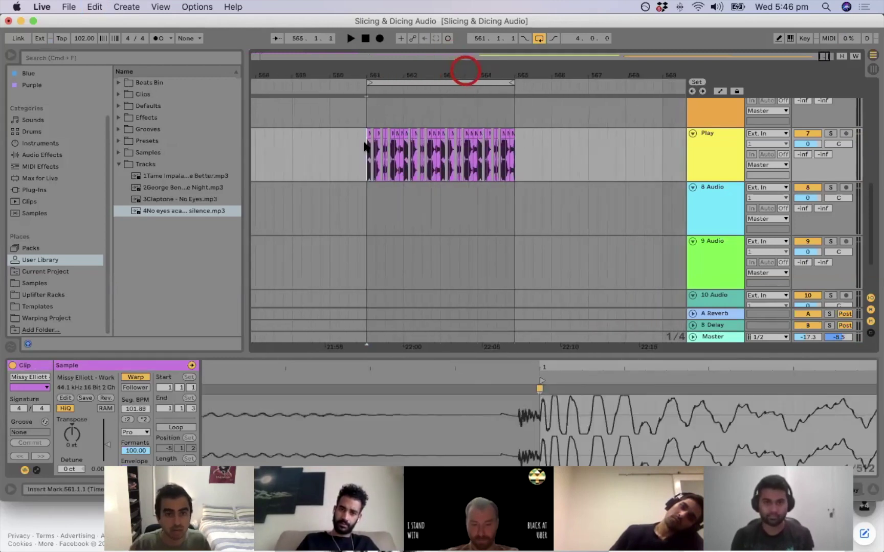
key("space")
left_click_drag(389, 65, 404, 73)
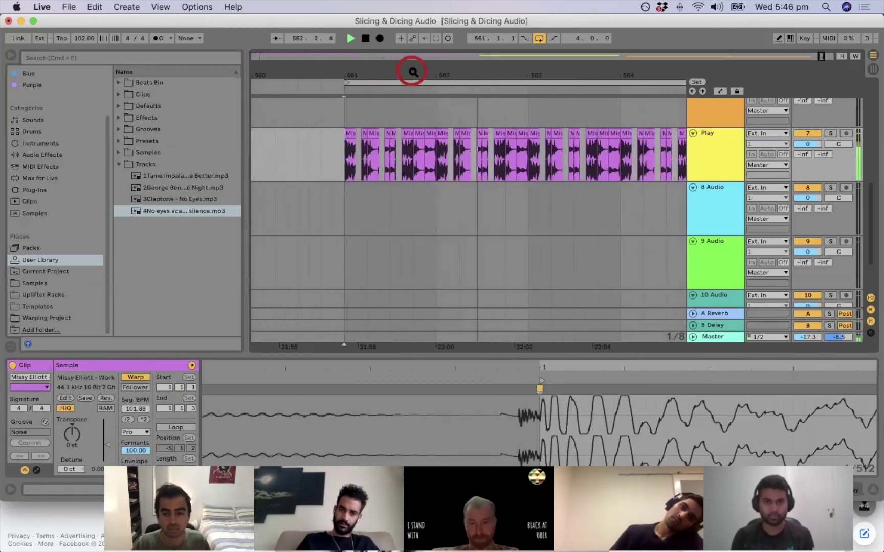
key("space")
left_click_drag(420, 73, 417, 74)
scroll(499, 215, "up", 1)
left_click(389, 163)
key("space")
left_click(159, 39)
left_click(159, 38)
key("space")
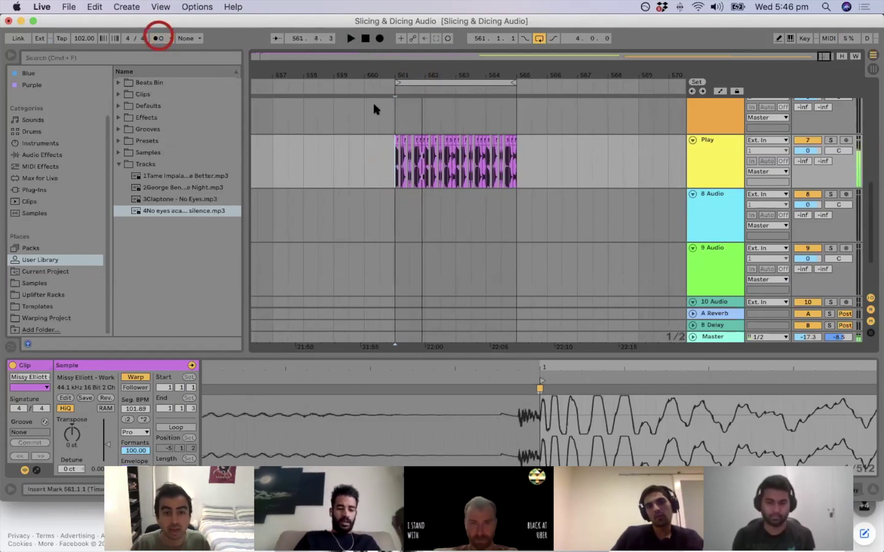
Copy the 3Claptone - No Eyes clip on the Template track and place the copy at about bar 553.
left_click_drag(394, 72, 493, 56)
scroll(587, 136, "up", 3)
left_click_drag(571, 75, 432, 46)
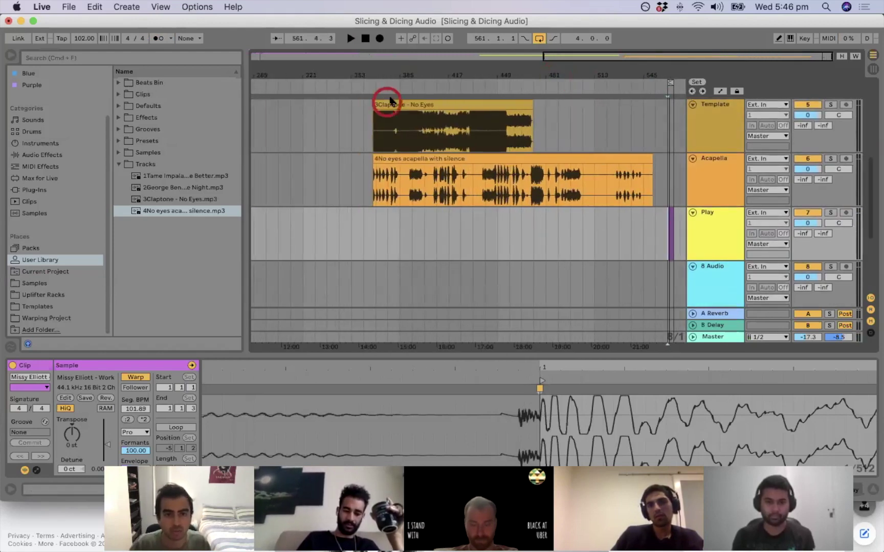
left_click_drag(367, 73, 514, 103)
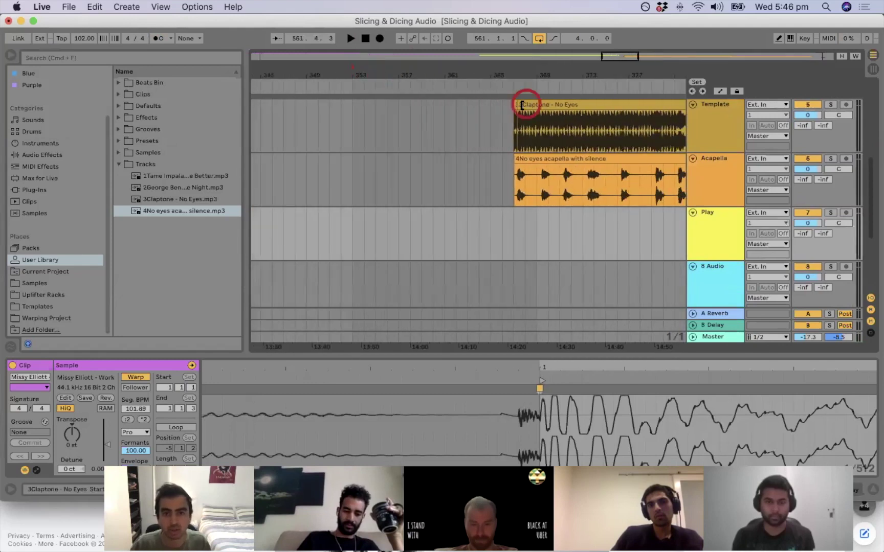
left_click(521, 105)
left_click_drag(522, 63, 556, 75)
left_click_drag(677, 74, 323, 108)
left_click(670, 122)
key("super+v")
scroll(511, 195, "left", 2)
left_click_drag(596, 74, 701, 56)
left_click_drag(626, 105, 412, 104)
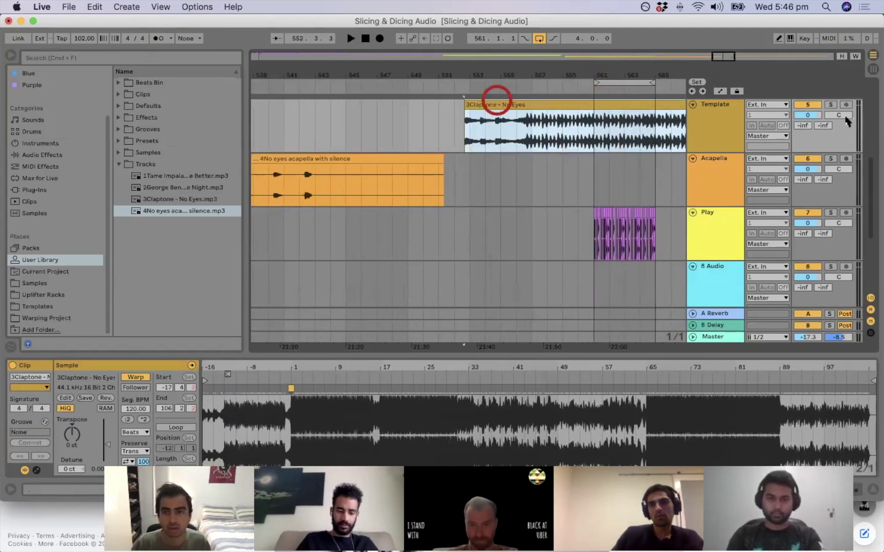
Play the copied 3Claptone - No Eyes clip from its start and turn on the metronome to check its timing.
left_click(463, 126)
key("space")
left_click_drag(474, 75, 486, 147)
key("space")
key("space")
left_click_drag(560, 78, 523, 74)
left_click(159, 39)
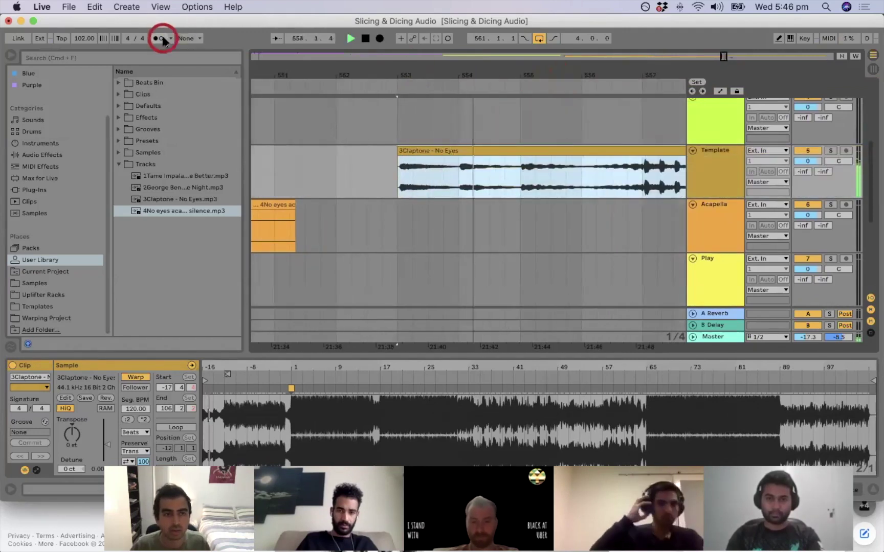
left_click(155, 39)
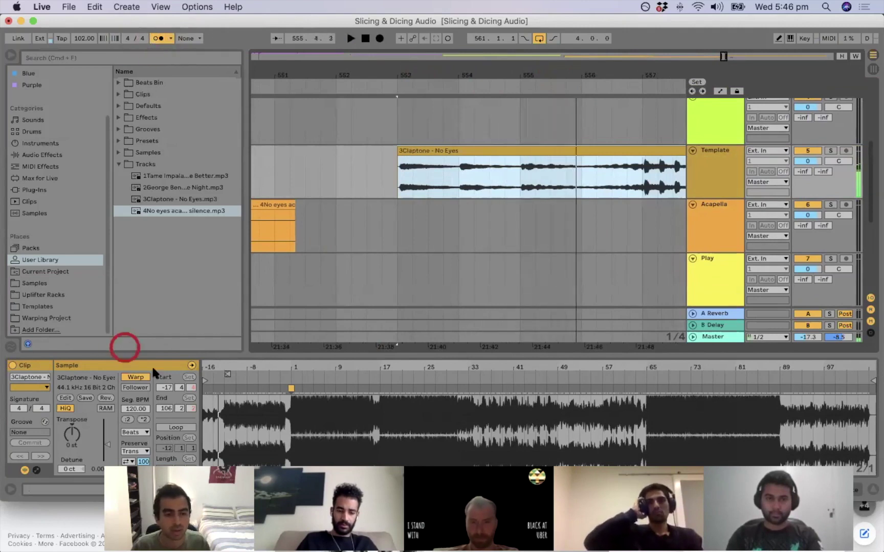
Set the copied Claptone clip's warp mode to Pro and replay it.
left_click(137, 431)
left_click(136, 488)
key("space")
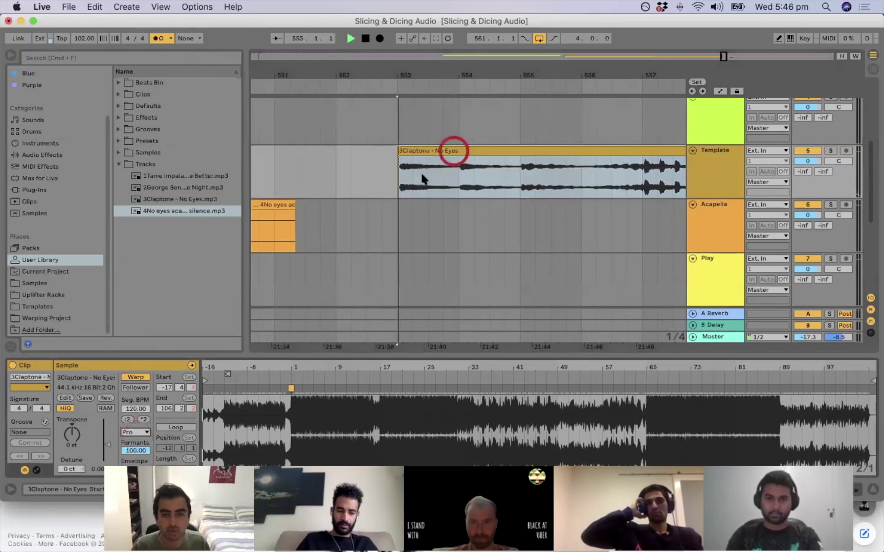
Split the Claptone clip at bar 557 and copy its four-bar intro section.
left_click(641, 176)
key("super+e")
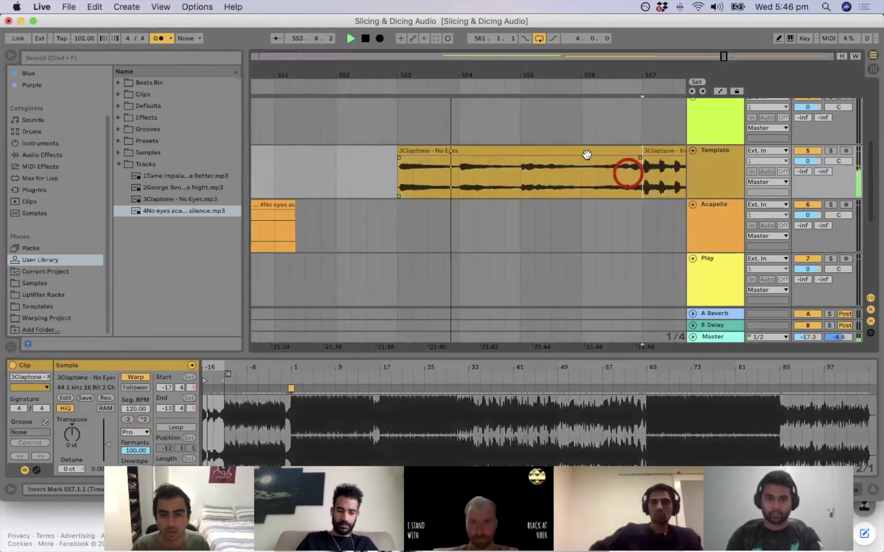
left_click(586, 152)
key("super+c")
key("space")
Paste the Claptone intro at bar 561 on the 8 Audio track, below the Missy Elliott pattern.
left_click_drag(545, 77, 546, 71)
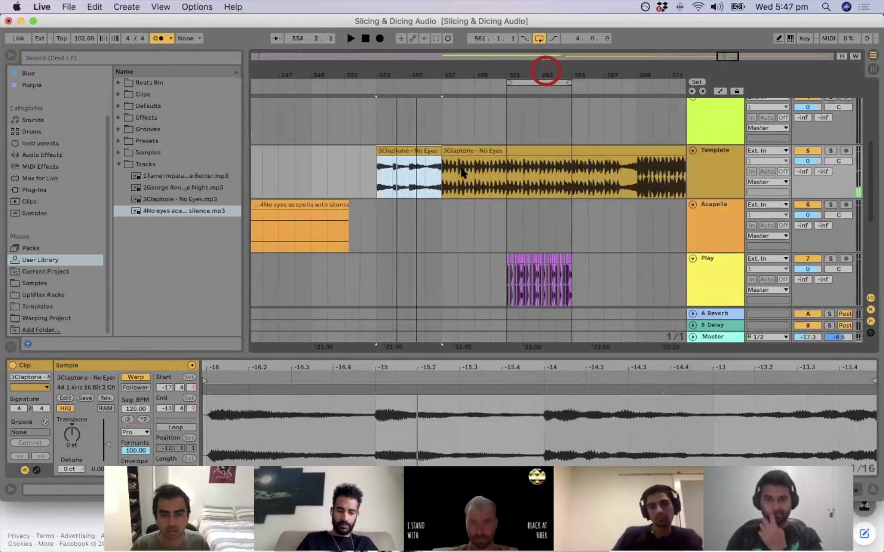
scroll(521, 220, "down", 3)
left_click(506, 223)
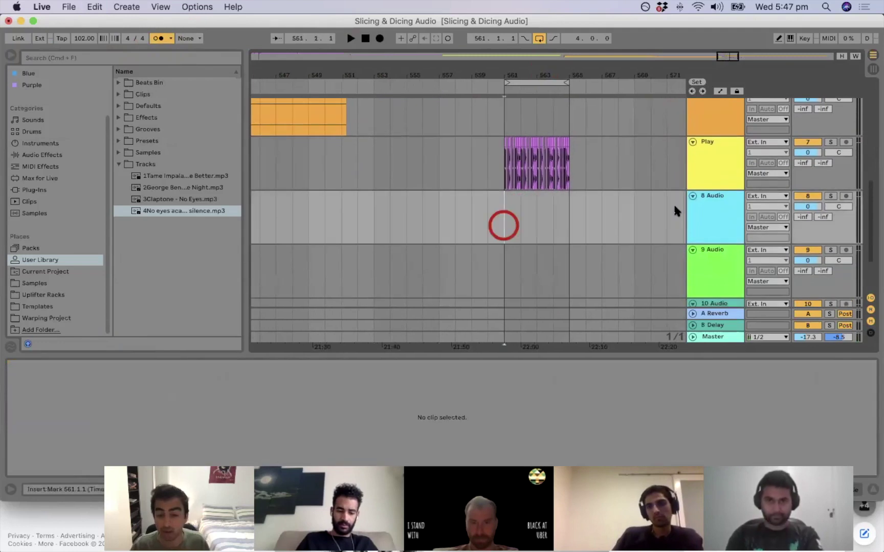
key("cmd+v")
Play both tracks together and lower the Claptone track's volume to -0.8 dB.
mouse_move(533, 73)
left_mouse_down()
mouse_move(532, 89)
mouse_move(533, 75)
left_mouse_up()
key("space")
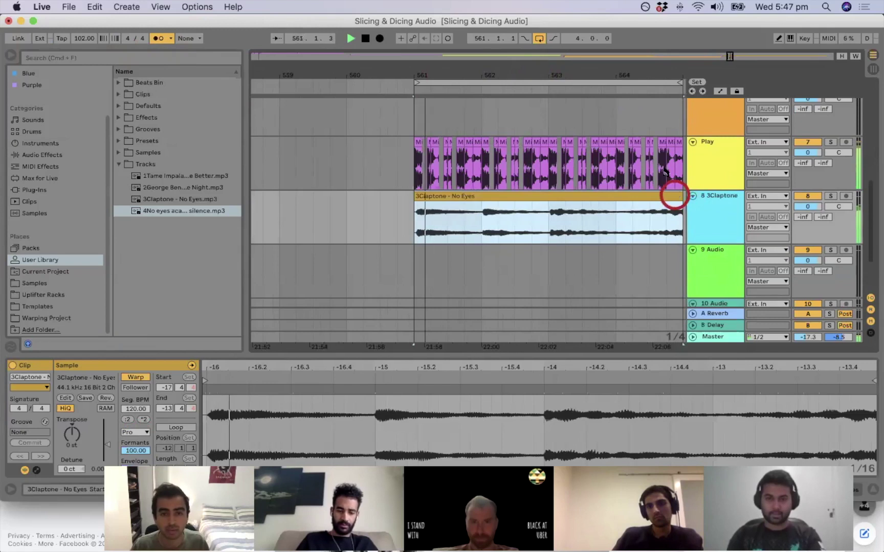
left_click_drag(817, 206, 817, 210)
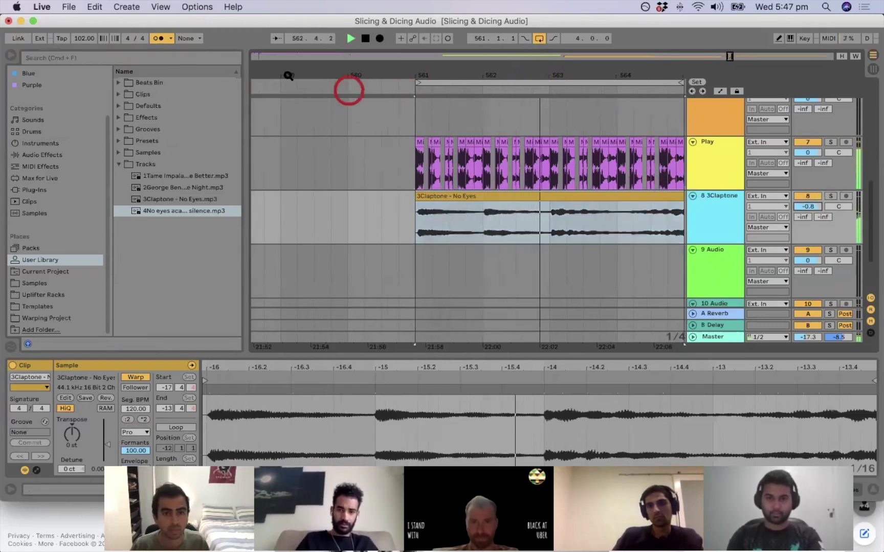
Set the project tempo to 110 BPM and play the loop again.
left_click(82, 39)
key("space")
type("110")
key("Return")
key("space")
left_click_drag(421, 76, 464, 60)
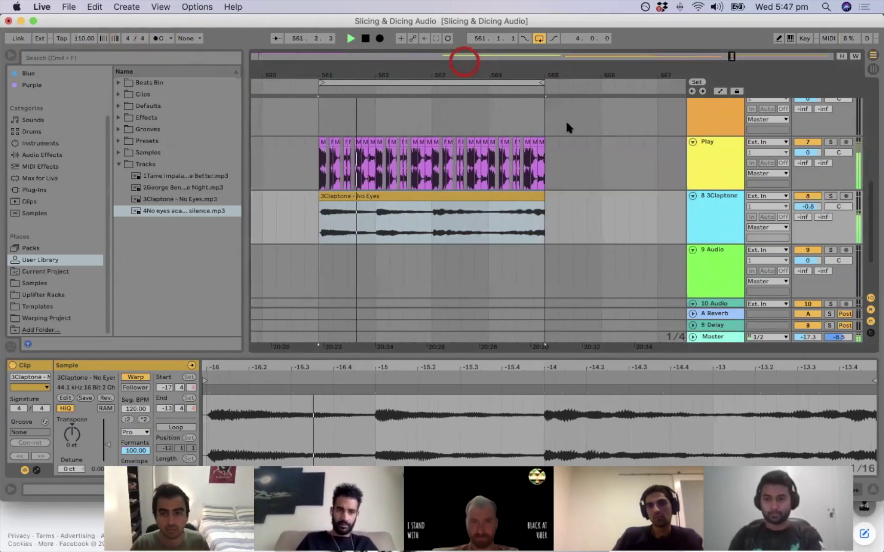
Split the Claptone clip on track 8 at bars 562, 563 and 564.
left_click(438, 199)
scroll(437, 199, "down", 1)
left_click(379, 199)
key("space")
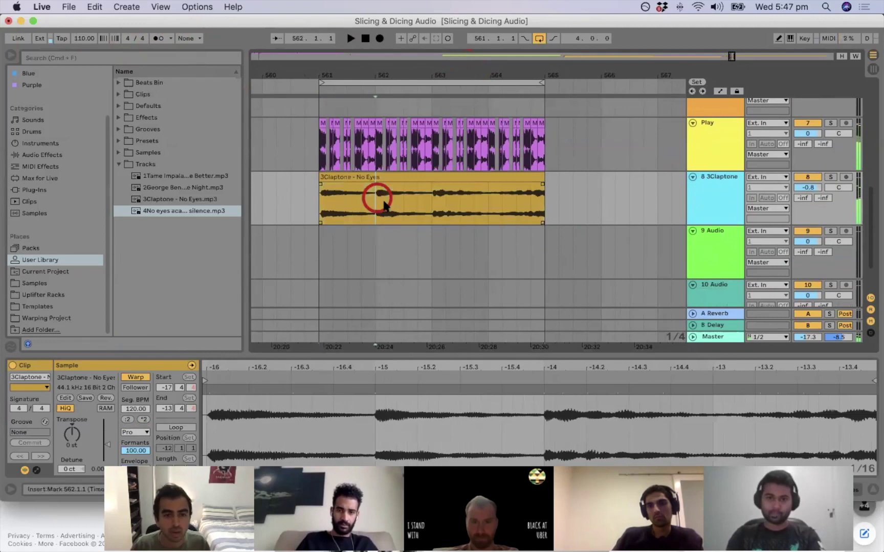
key("super+e")
left_click(430, 200)
key("super+e")
left_click(487, 197)
key("super+e")
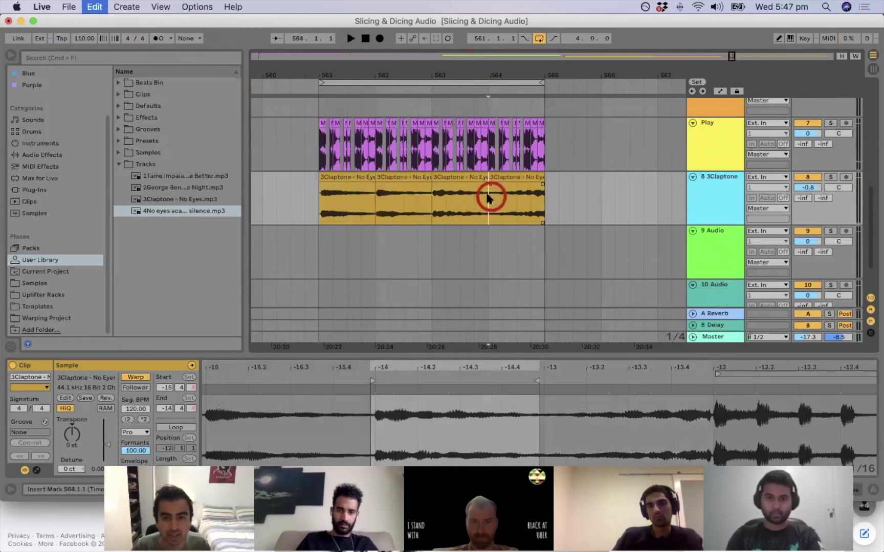
Reverse the first Claptone slice, from bar 561 to 562.
left_click(356, 180)
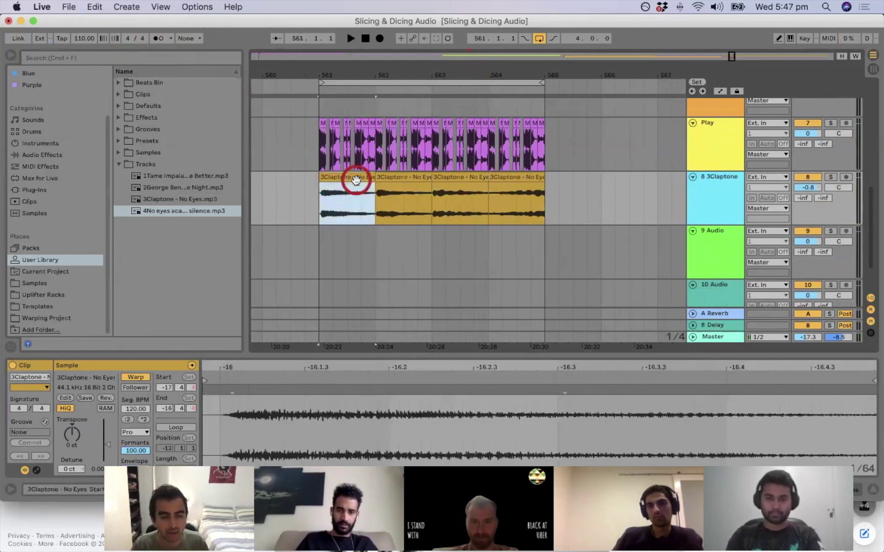
key("r")
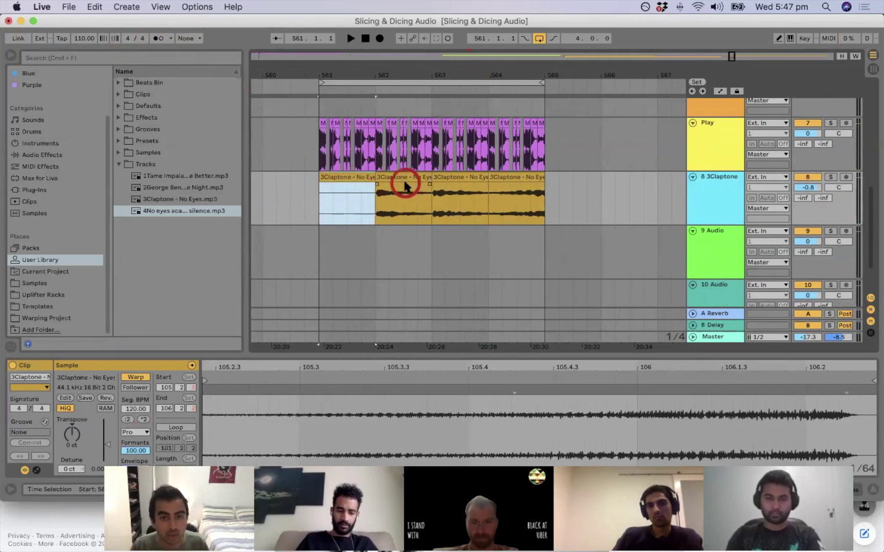
left_click(390, 205)
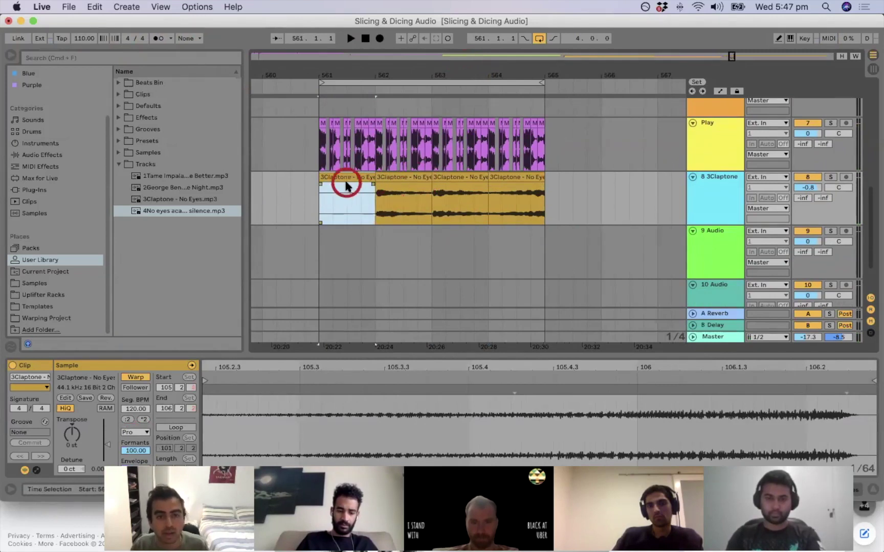
left_click_drag(398, 359, 402, 366)
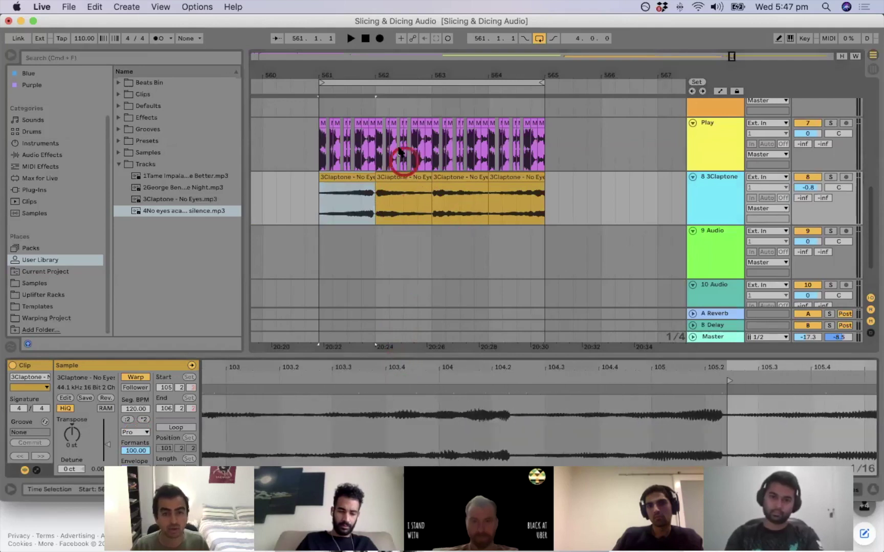
Consolidate all Missy Elliott slices on the Play track from bar 561 to 565 into one clip.
left_click(325, 124)
key("plus")
left_click_drag(414, 77, 345, 73)
mouse_move(570, 75)
left_mouse_down()
mouse_move(608, 74)
mouse_move(569, 77)
left_mouse_up()
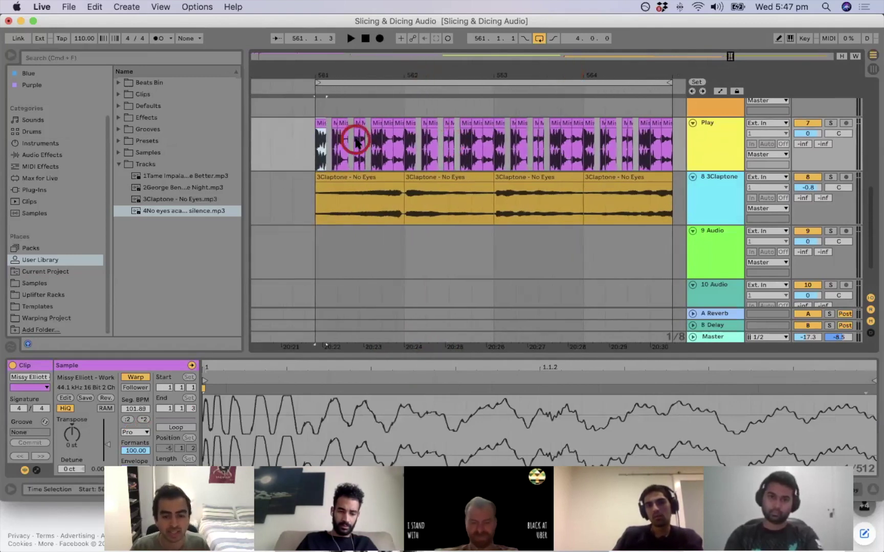
left_click_drag(515, 76, 484, 74)
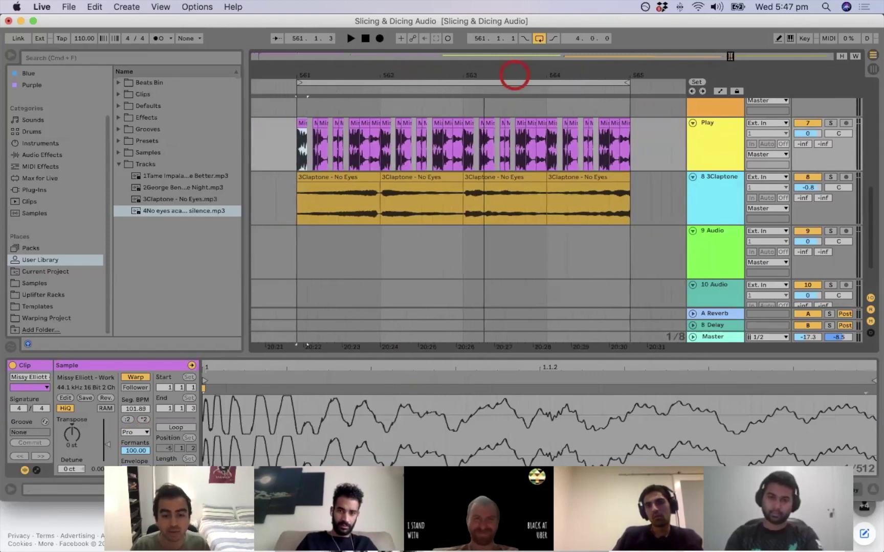
left_click(623, 122)
key("super+j")
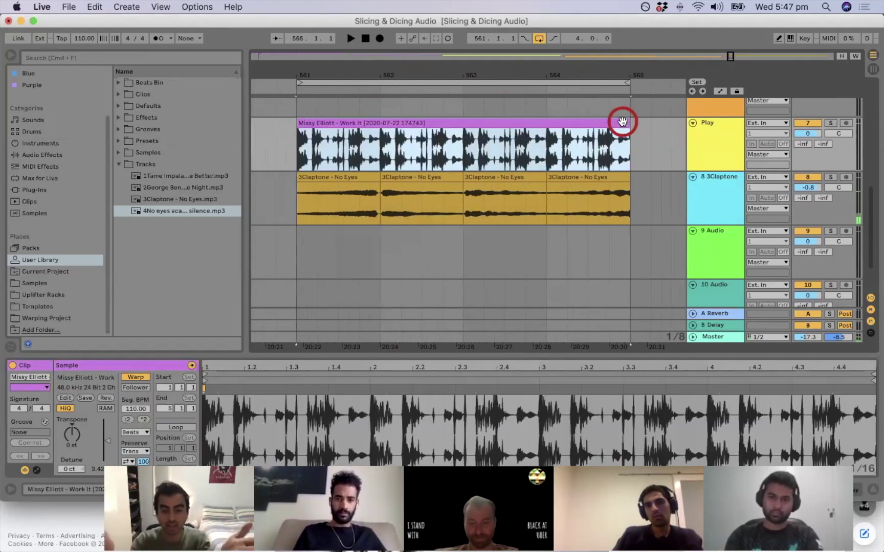
Audition the consolidated Missy Elliott clip and undo the consolidation.
left_click(281, 141)
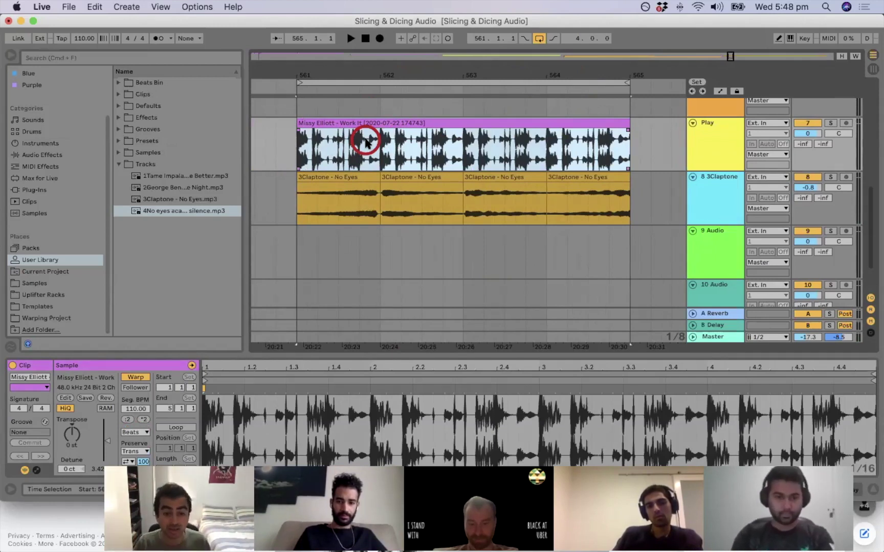
key("space")
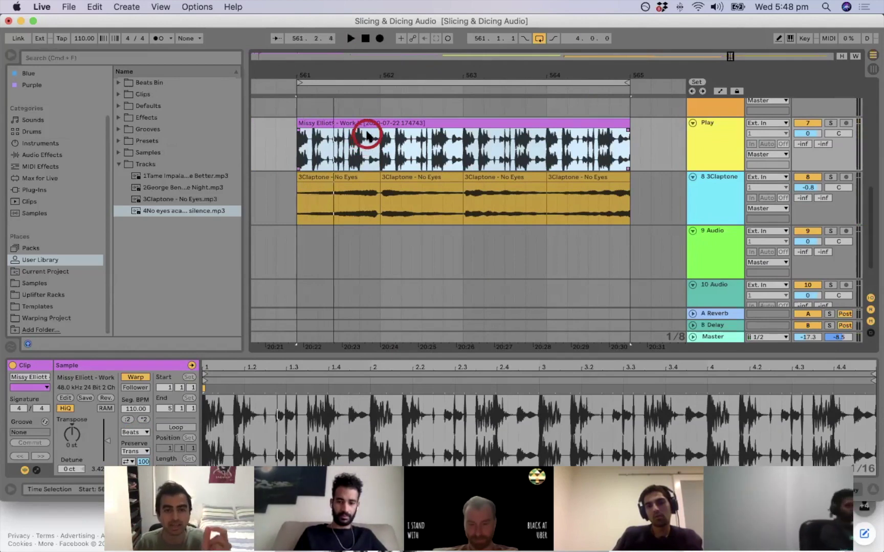
key("super+e")
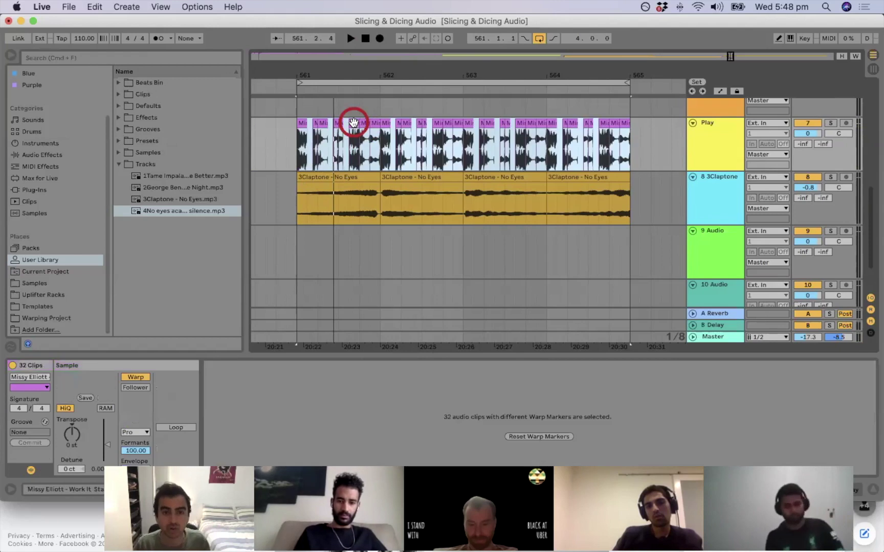
Reverse the Missy Elliott slice at 561.3.3 on the Play track.
left_click(386, 122)
left_click_drag(358, 75, 377, 101)
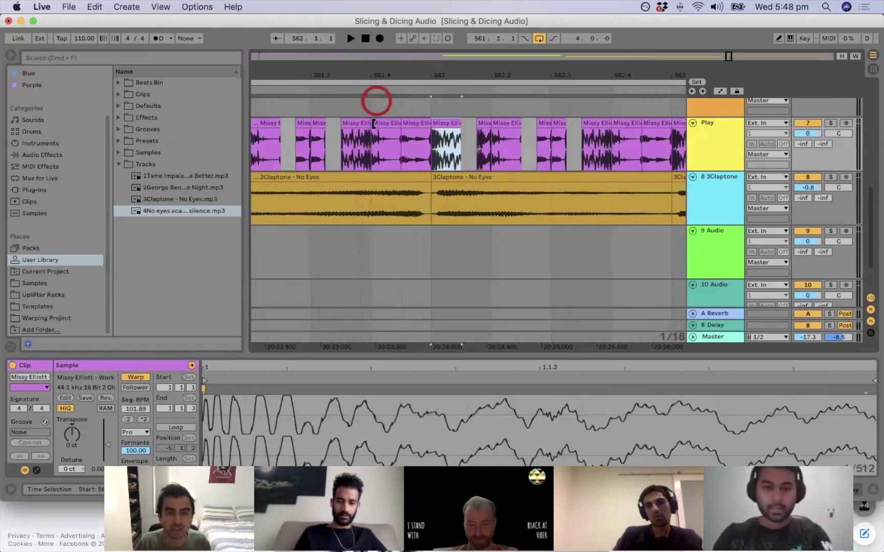
left_click(360, 122)
left_click(107, 399)
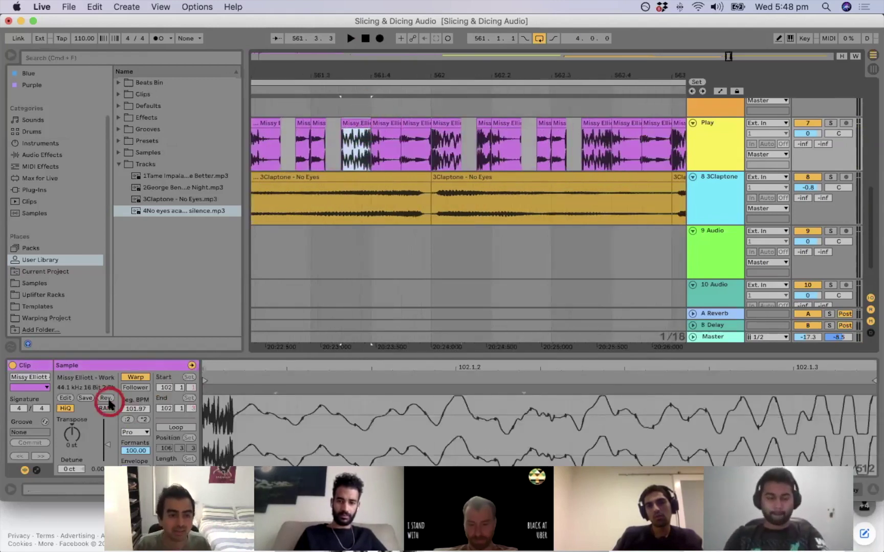
Consolidate all Missy Elliott slices on the Play track from bar 561 to 565 into one clip.
left_click(408, 125)
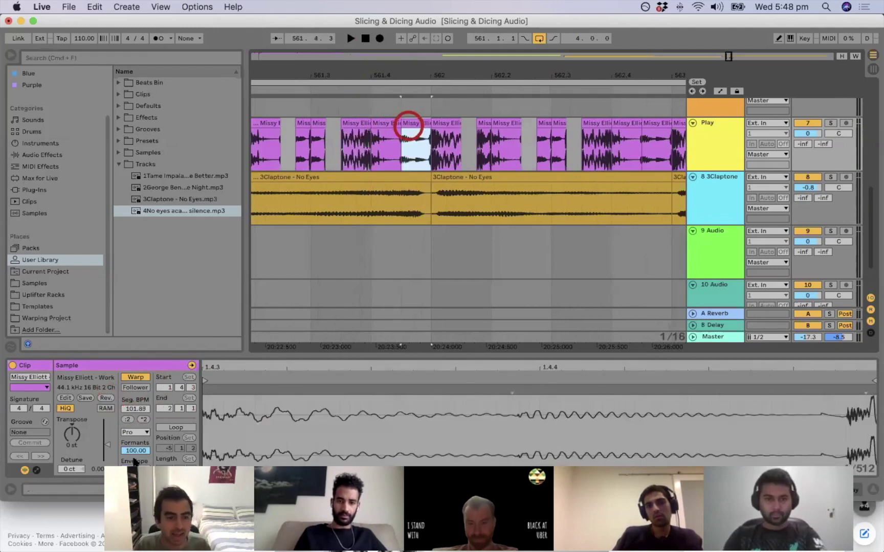
left_click_drag(432, 82, 432, 68)
key("super+j")
left_click(448, 124)
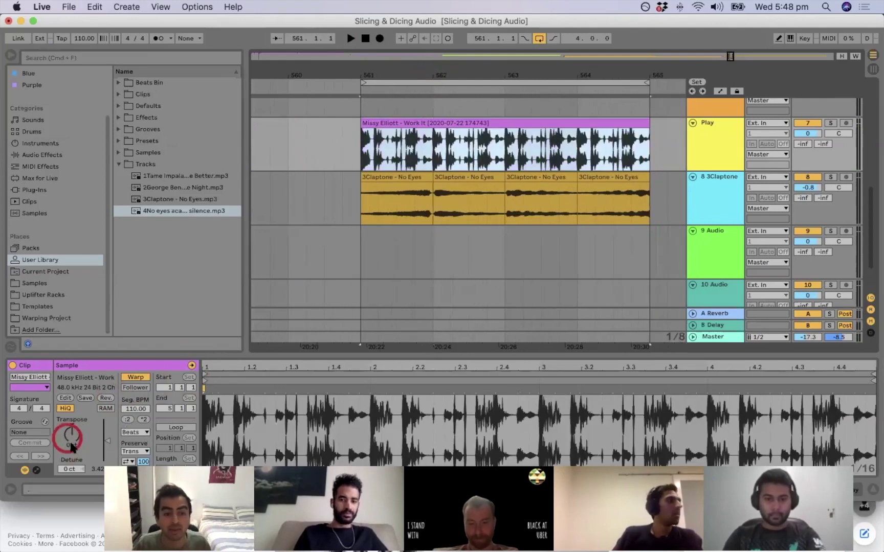
Try splitting the consolidated Missy Elliott clip around bar 562 and undo the splits.
left_click(428, 150)
key("super+e")
left_click(444, 140)
key("super+e")
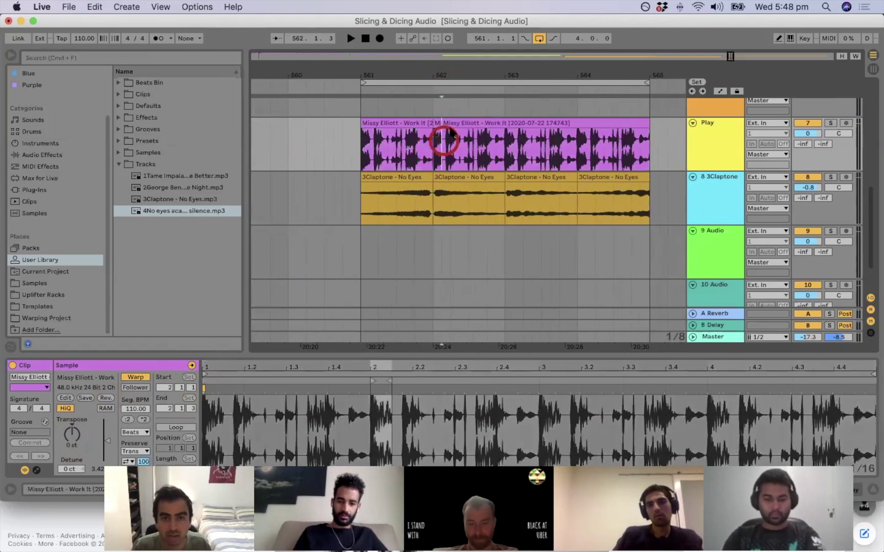
key("super+z")
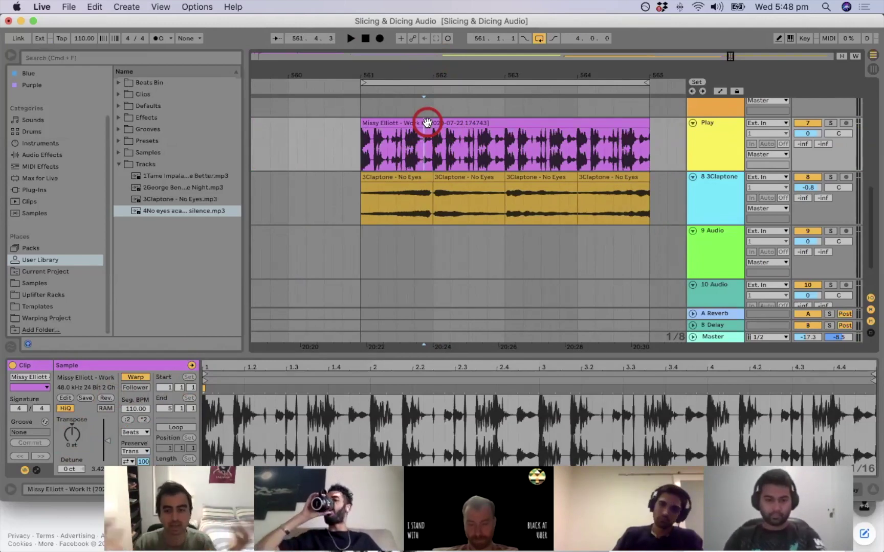
Turn off the reversal of the first Claptone slice, from bar 561 to 562.
left_click(428, 122)
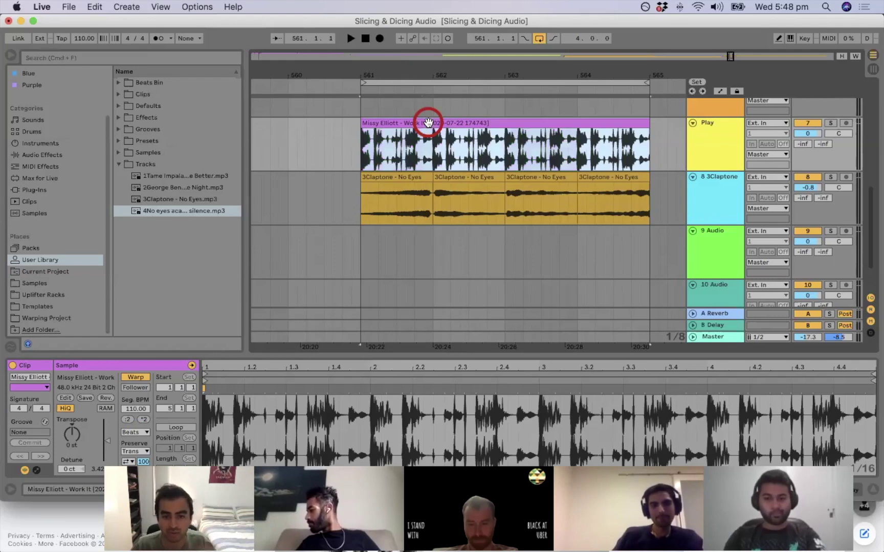
scroll(449, 183, "right", 1)
left_click(449, 183)
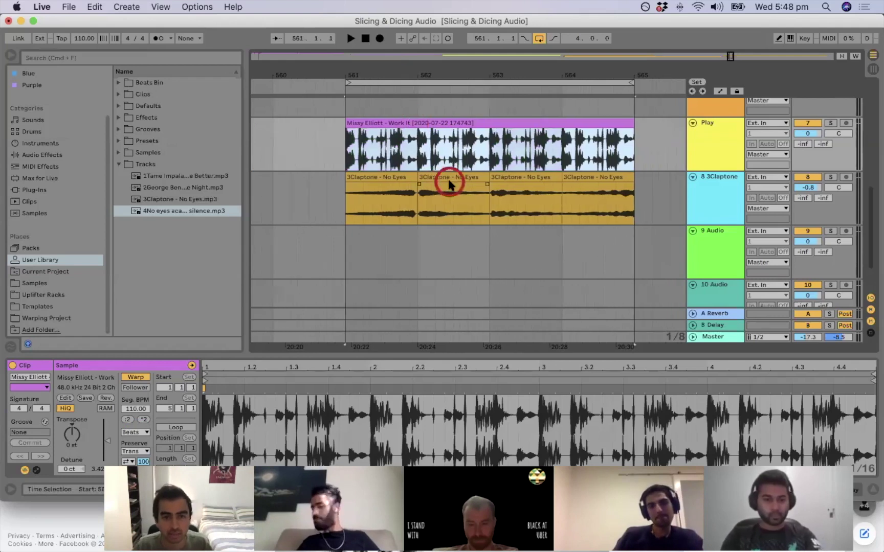
left_click(382, 179)
left_click(385, 179)
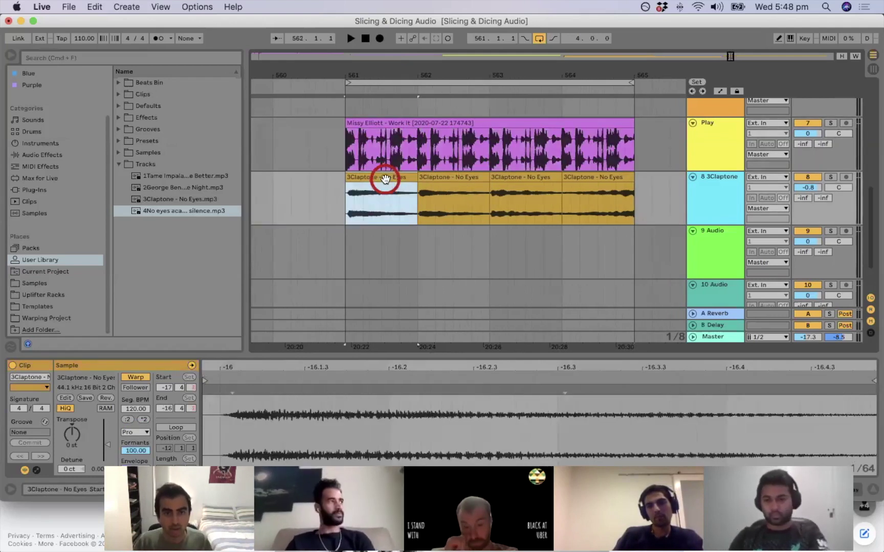
Try extending the start of the second Claptone slice back over the first one to 561.1.3.
left_click(429, 179)
left_click(351, 181, "shift")
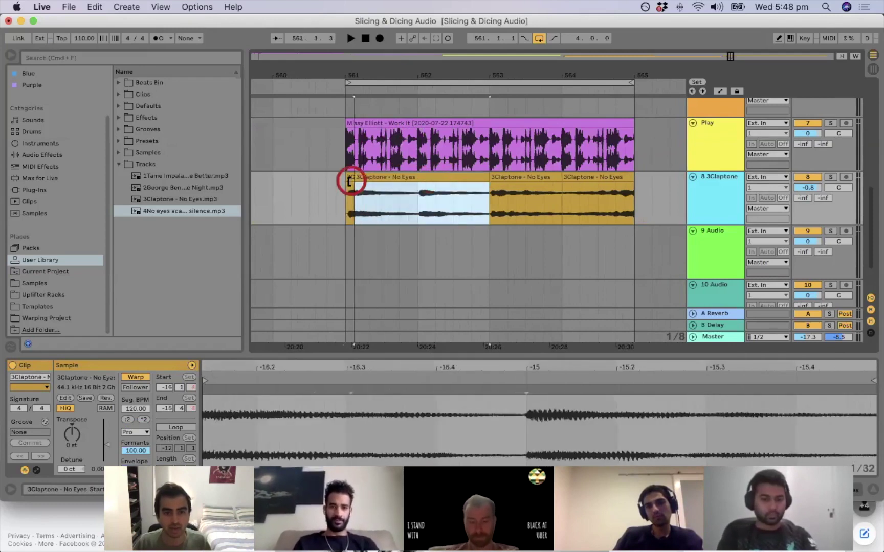
left_click(411, 193)
Flip the first Claptone slice back to forward playback and inspect the third and fourth slices.
left_click(390, 177)
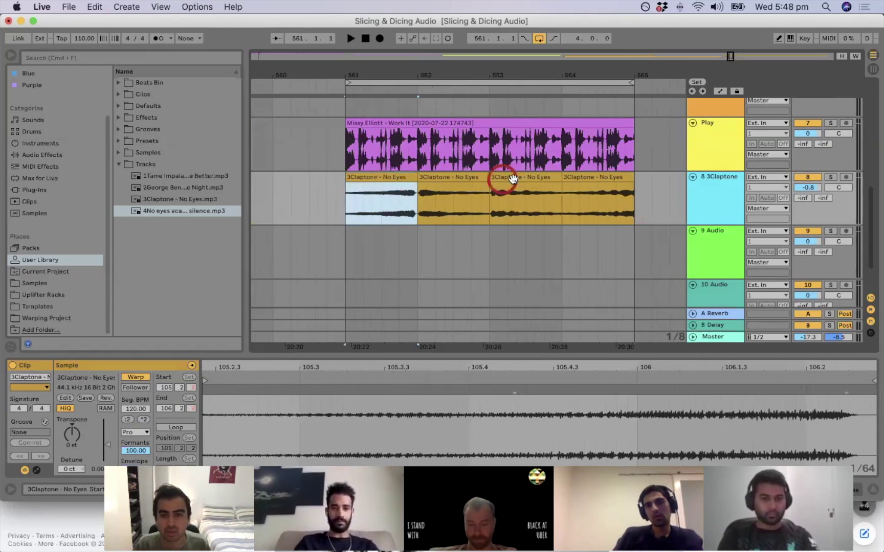
left_click(397, 180)
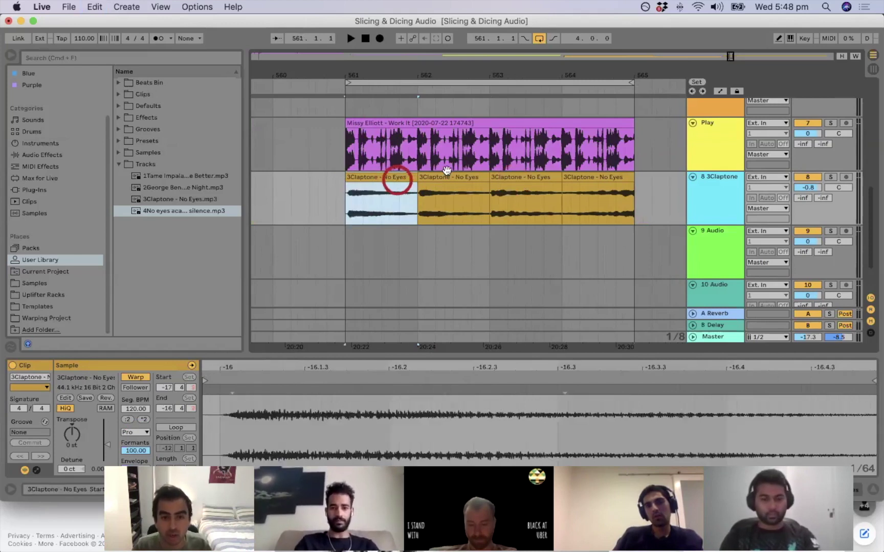
left_click(525, 177)
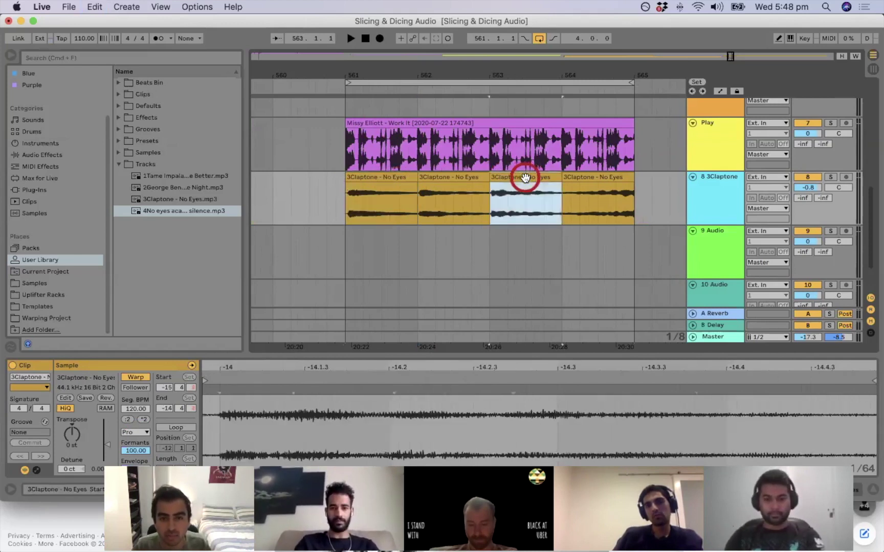
left_click(569, 179)
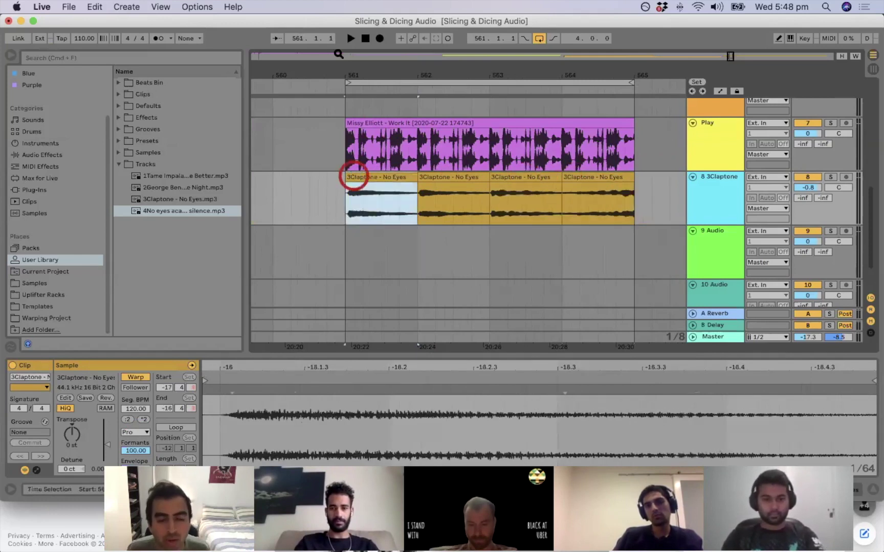
left_click_drag(432, 76, 431, 75)
left_click(446, 209)
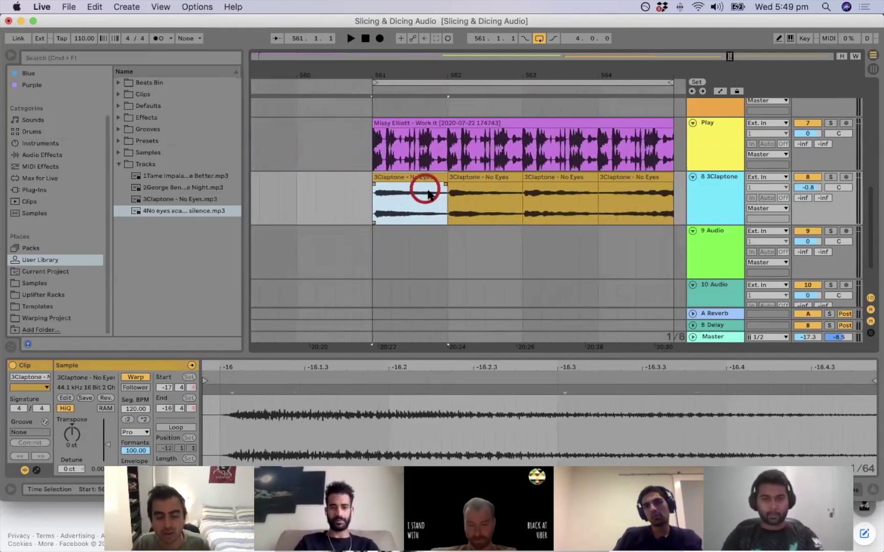
left_click(427, 180)
left_click(438, 268)
left_click(415, 215)
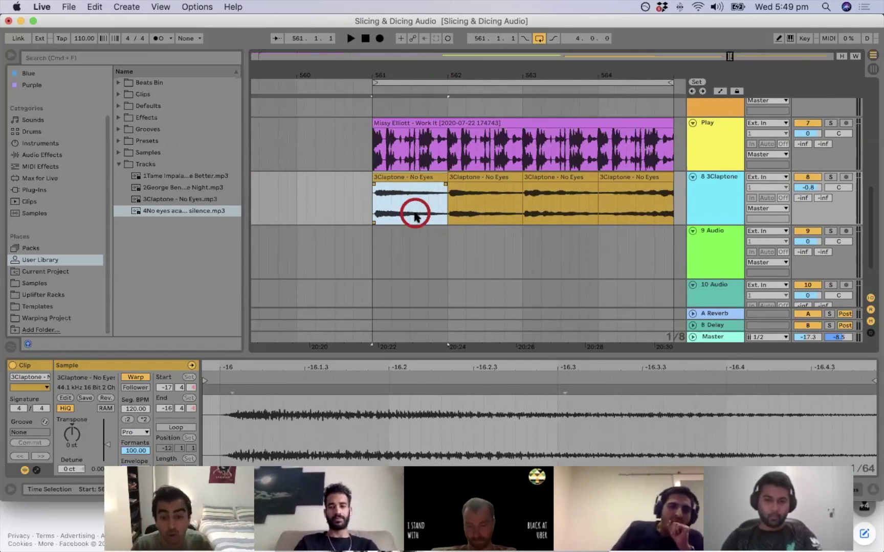
left_click(431, 214)
left_click(372, 204)
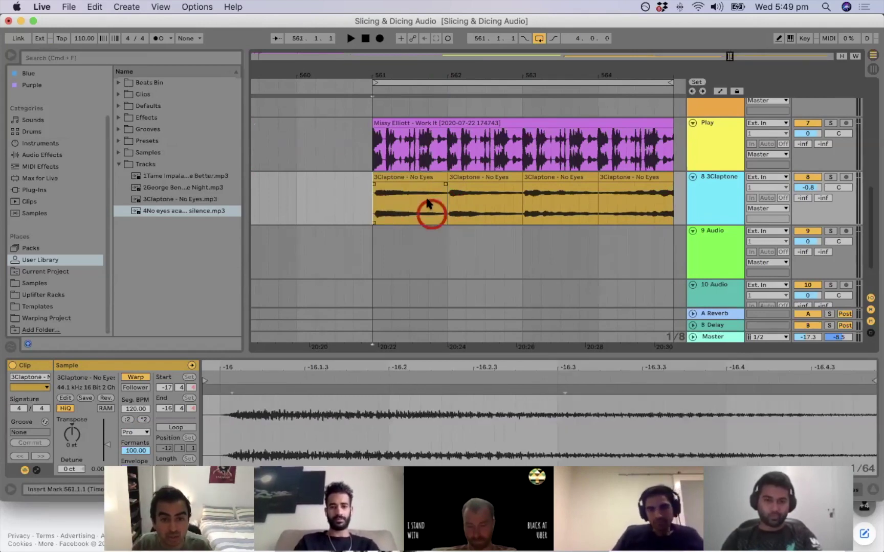
left_click(452, 200)
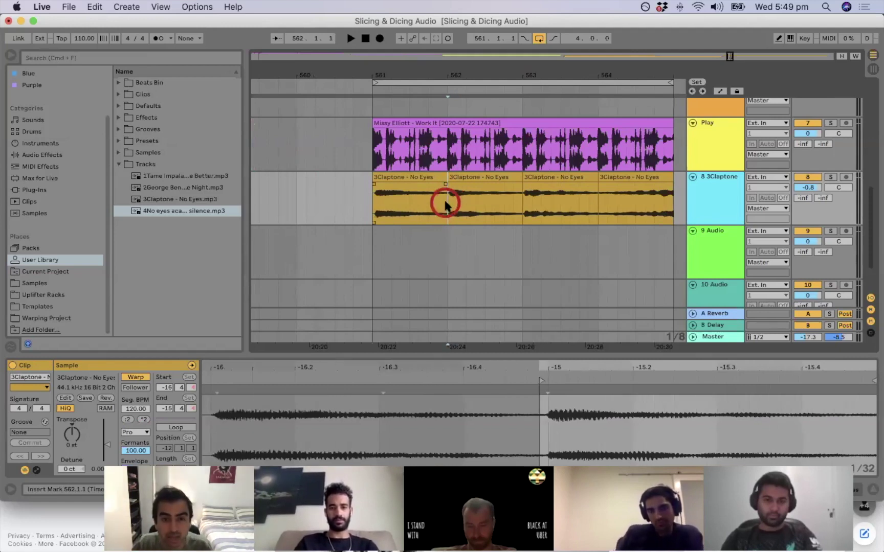
Reverse the first Claptone slice and consolidate it into its own clip from bar 561 to 562.
left_click(427, 178)
left_click(414, 177)
key("super+j")
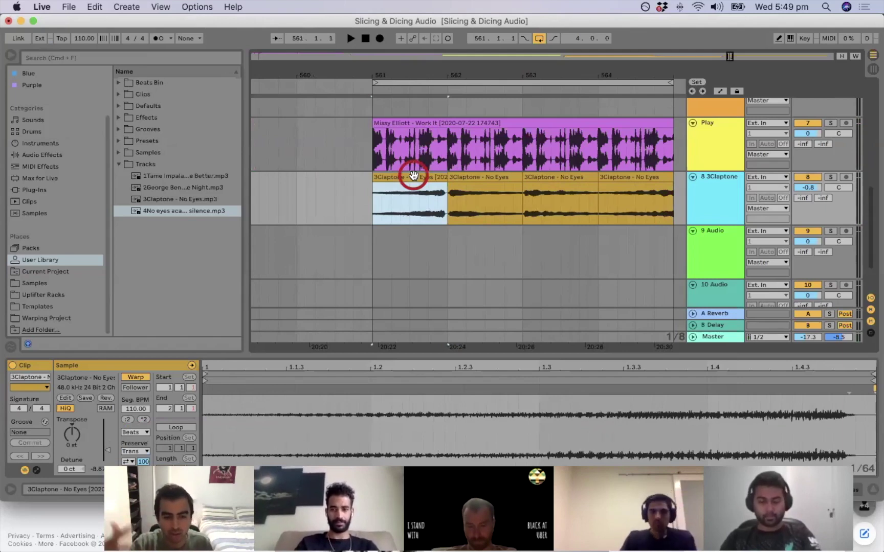
Reverse the second and third Claptone slices, from bar 562 to 564.
scroll(438, 178, "left", 2)
left_click(467, 177)
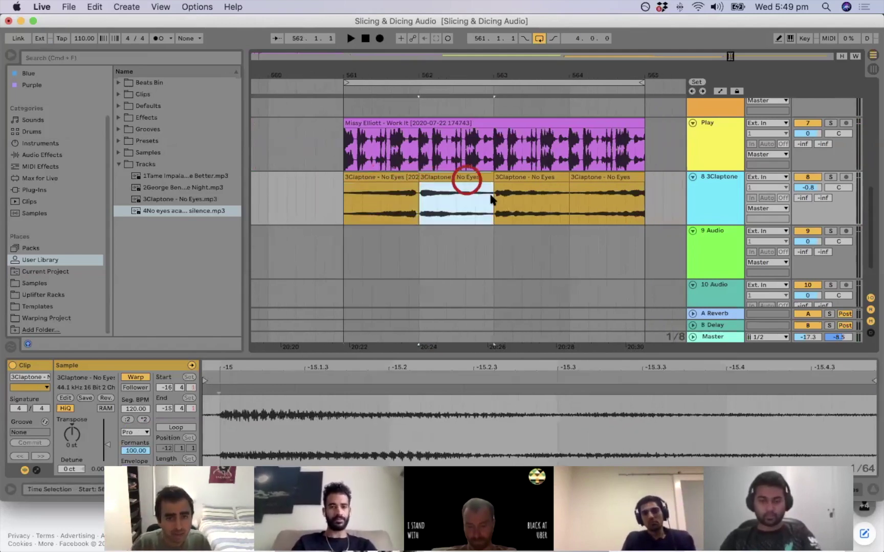
left_click(546, 179)
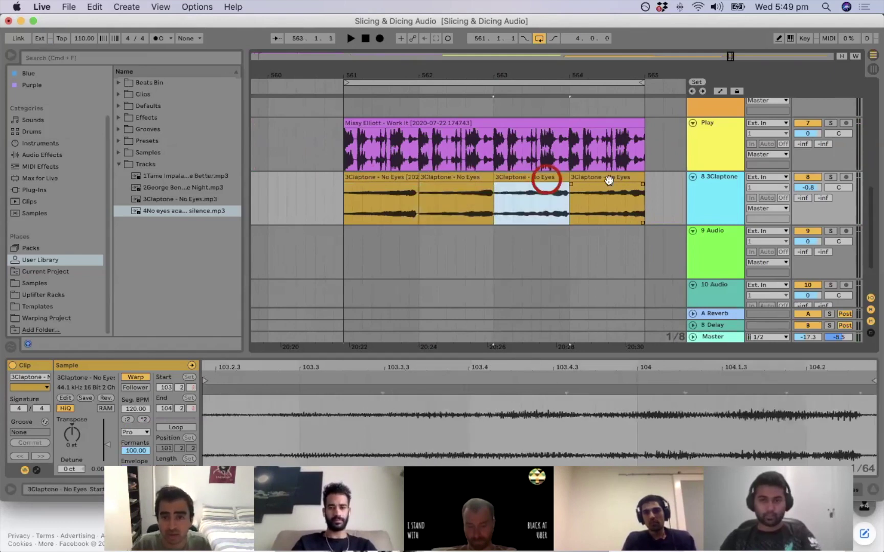
left_click(626, 207)
left_click(640, 211)
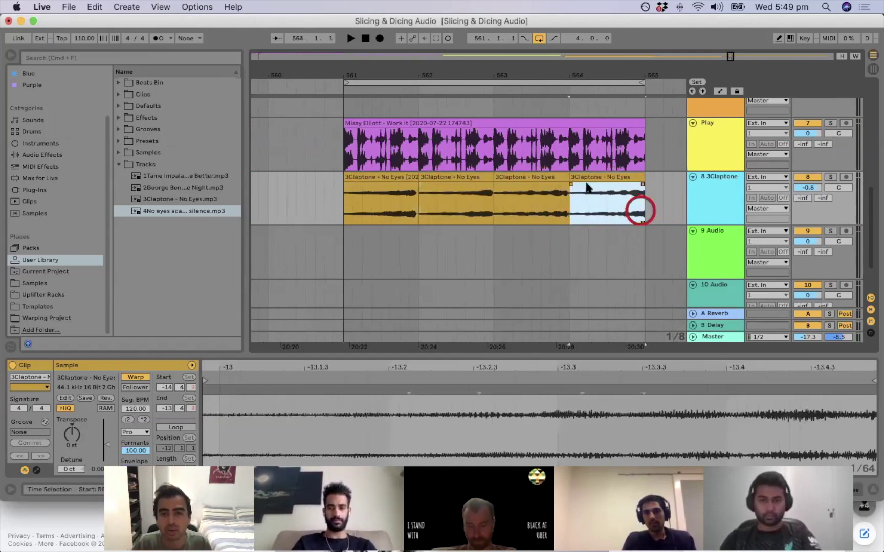
Audition the layered Missy Elliott and Claptone loop from bar 561.
left_click(346, 210)
key("space")
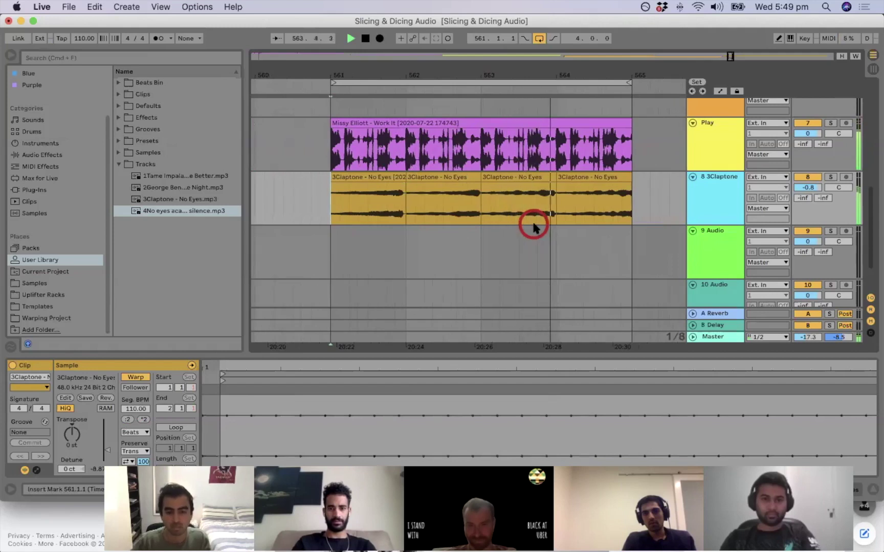
key("space")
Insert an empty audio track between Play and 3Claptone and set the insert position to bar 561.
left_click_drag(470, 75, 469, 62)
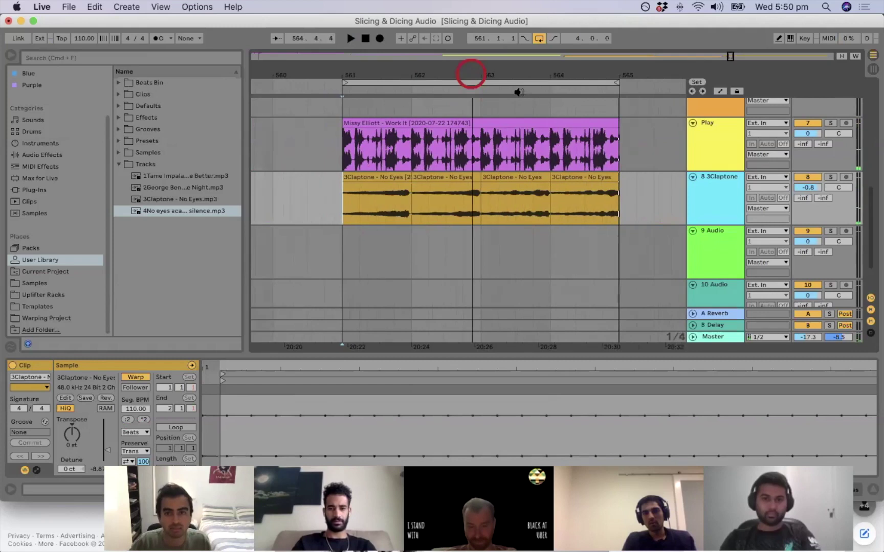
left_click(708, 133)
key("super+t")
scroll(618, 167, "up", 1)
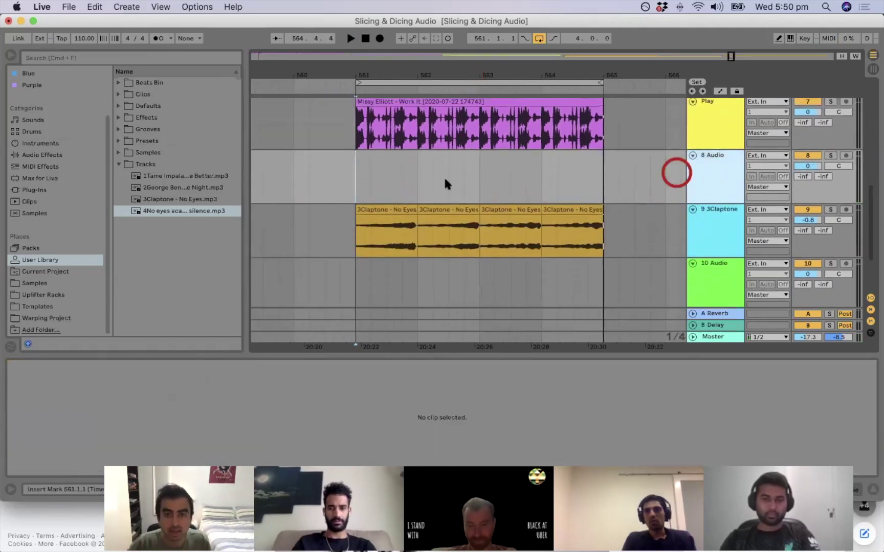
left_click(363, 185)
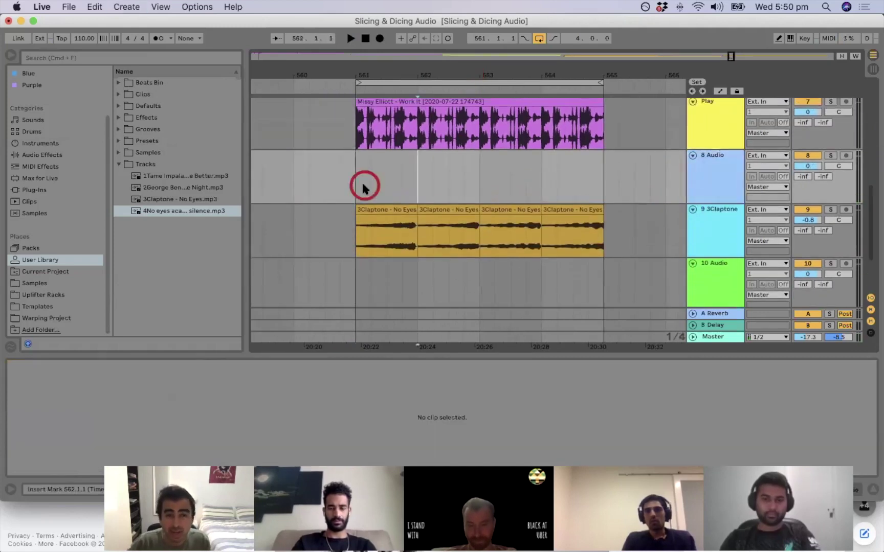
Browse the Samples place to the Cajon folder inside Sample Packs, Loops, Etnic Perc Loops.
left_click(74, 278)
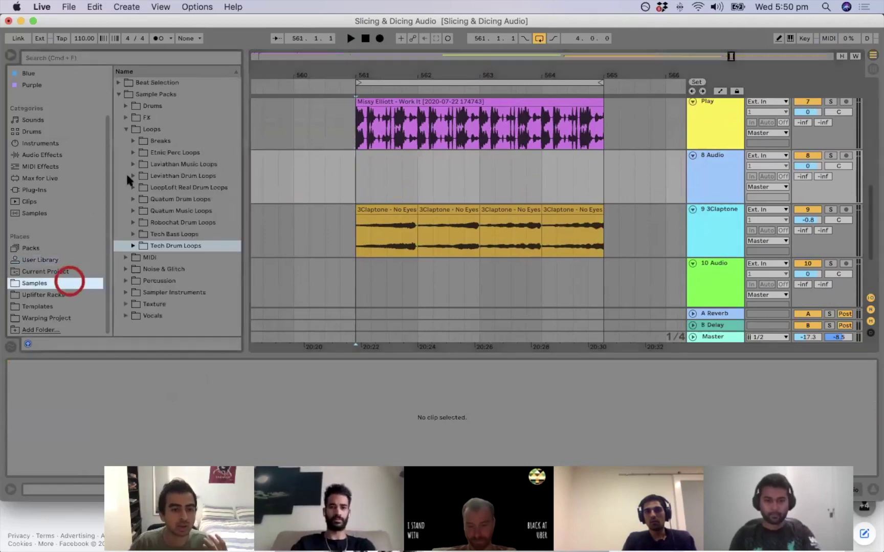
left_click(123, 137)
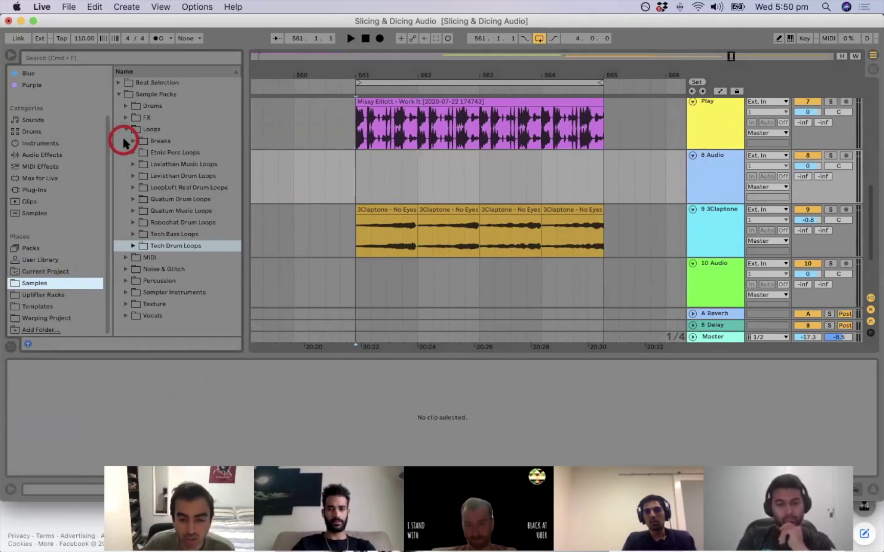
left_click(145, 96)
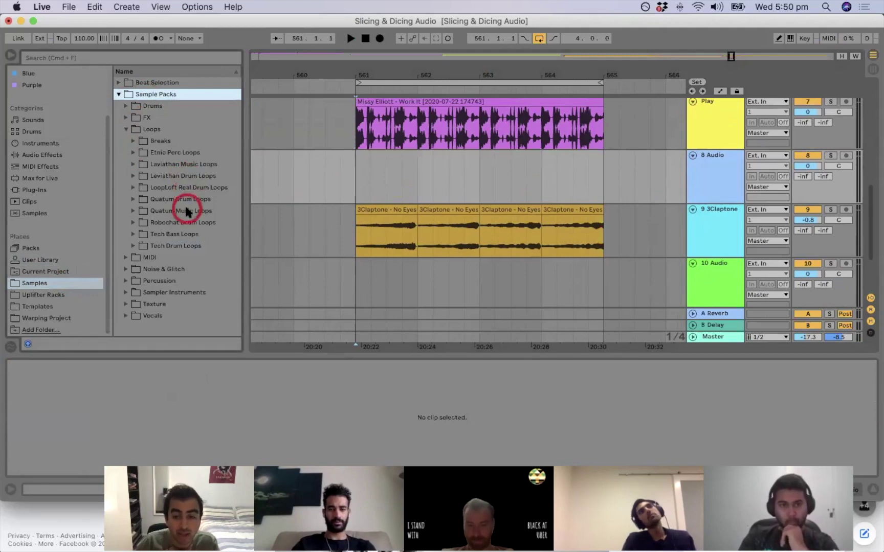
left_click(133, 152)
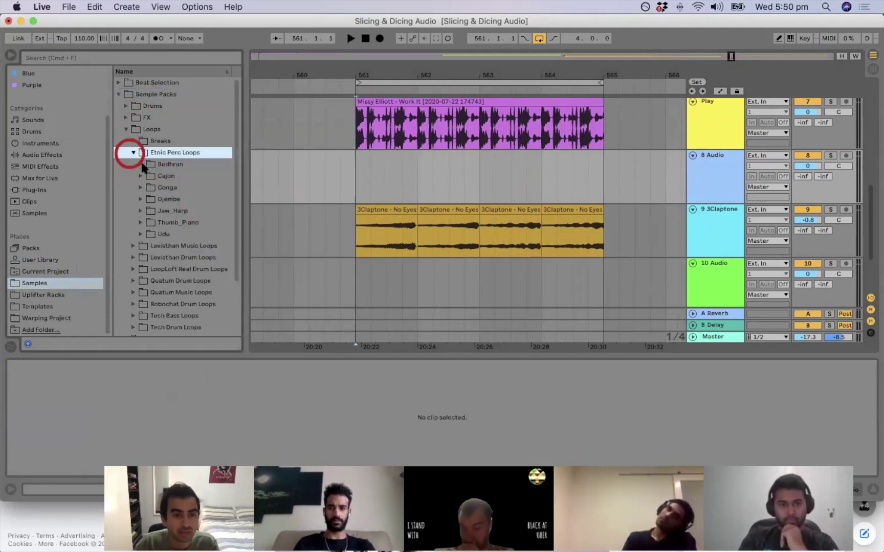
left_click(141, 176)
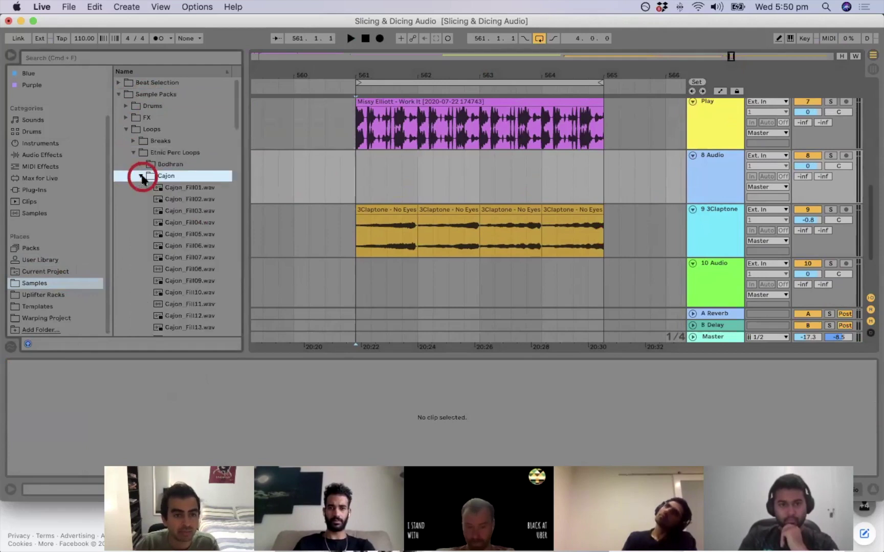
Audition various fills and loops in the Cajon folder to find a percussion sample.
left_click(183, 233)
scroll(185, 236, "down", 3)
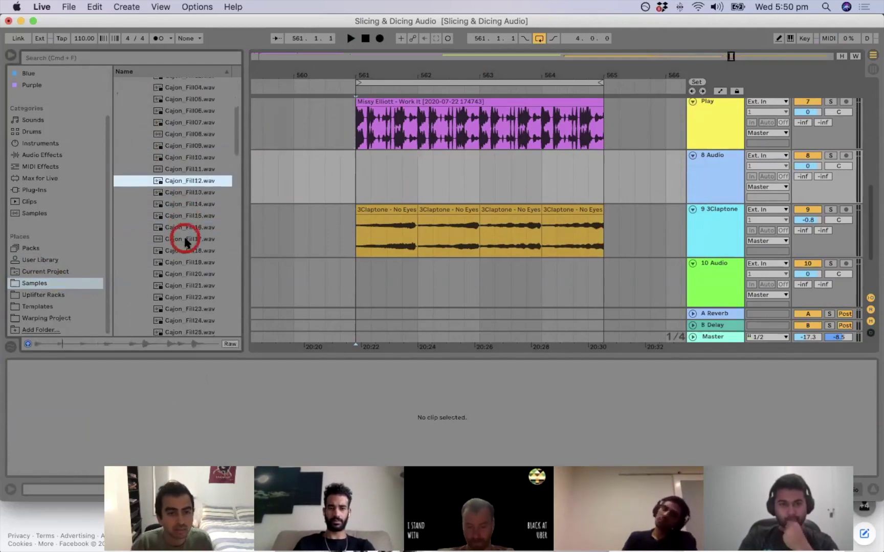
scroll(185, 241, "down", 4)
left_click(185, 242)
scroll(185, 220, "up", 5)
left_click(183, 200)
left_click(187, 165)
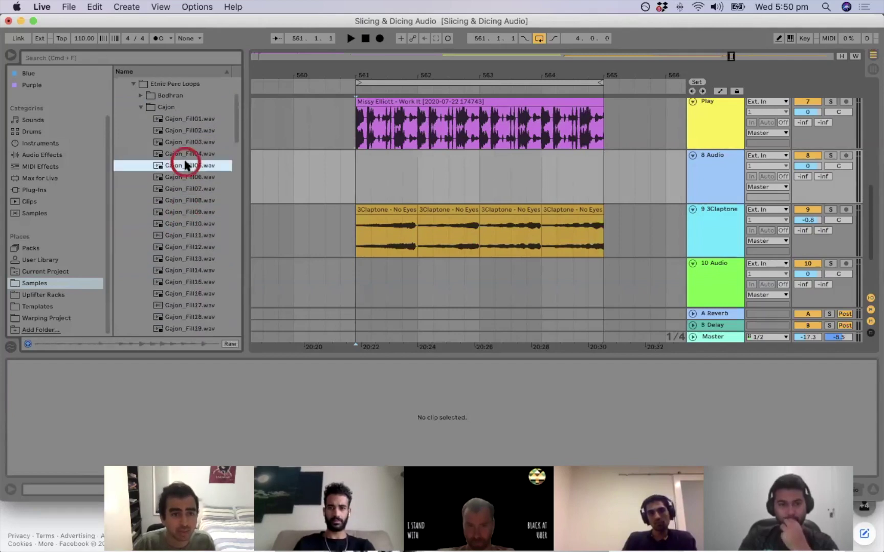
left_click(179, 142)
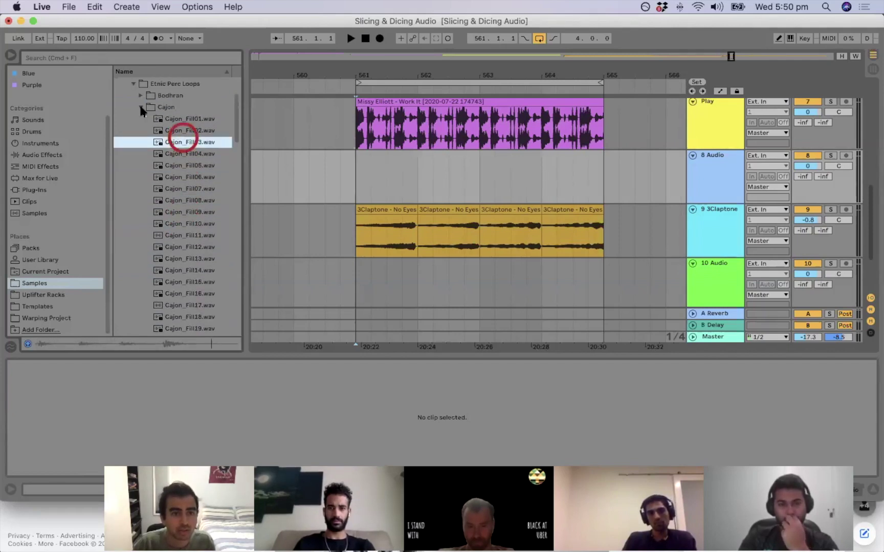
left_click(172, 121)
scroll(184, 220, "down", 4)
left_click(185, 235)
scroll(186, 237, "down", 1)
scroll(188, 240, "down", 2)
left_click(187, 241)
scroll(187, 241, "down", 3)
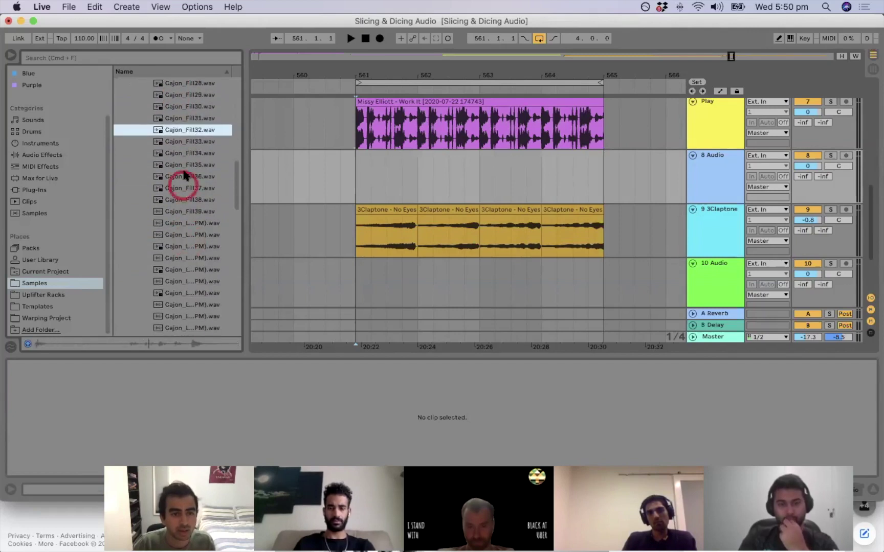
left_click(184, 176)
scroll(184, 194, "down", 2)
left_click(186, 229)
scroll(187, 231, "down", 4)
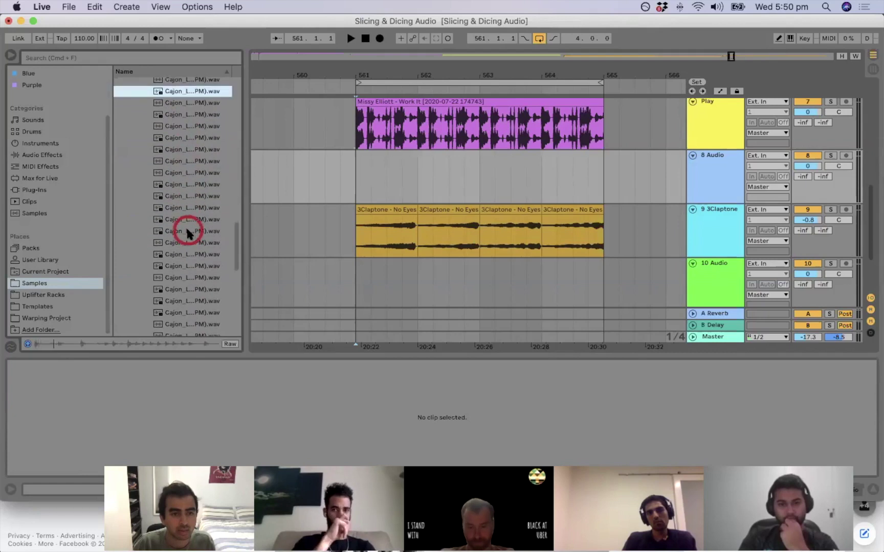
Place the Cajon_Loop_17(100BPM) sample on the new audio track at bar 561.
scroll(186, 237, "up", 3)
left_click_drag(184, 114, 361, 180)
left_click(450, 182)
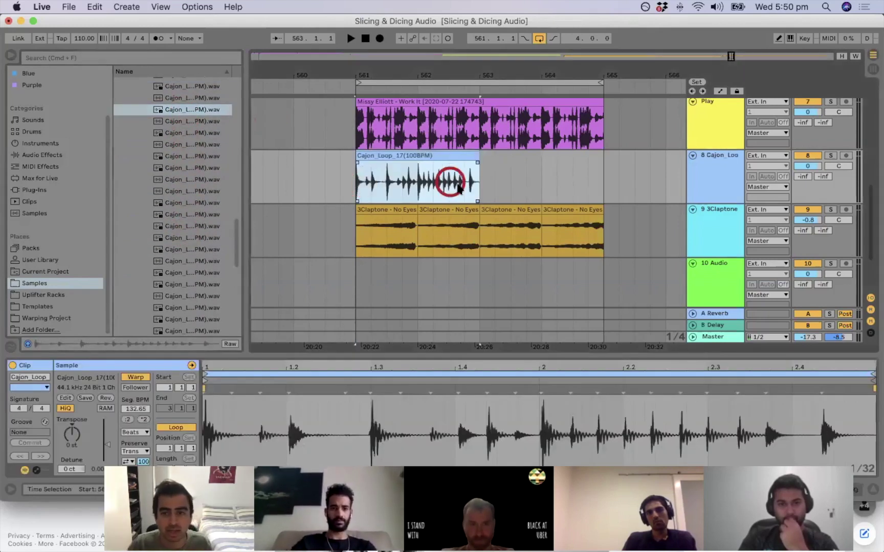
Play the loop with the Cajon percussion clip, and delete that clip from track 8.
key("space")
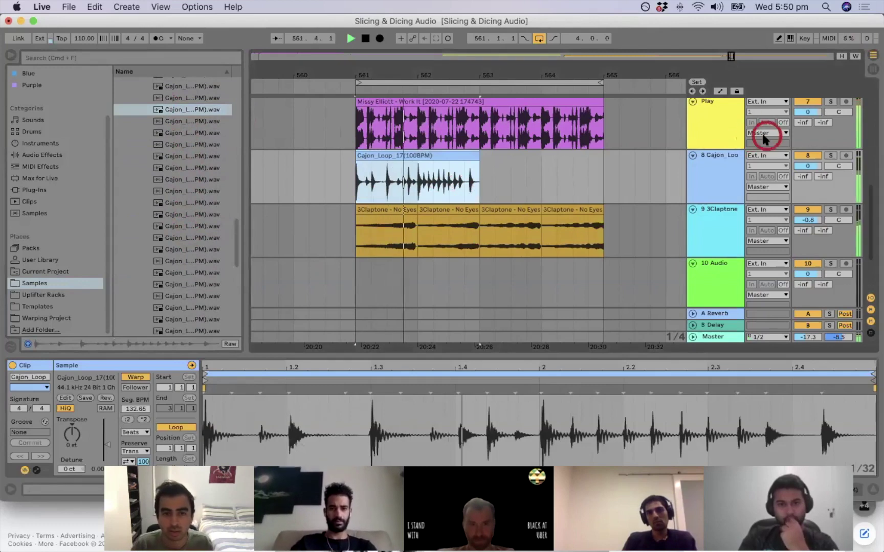
key("space")
left_click(419, 166)
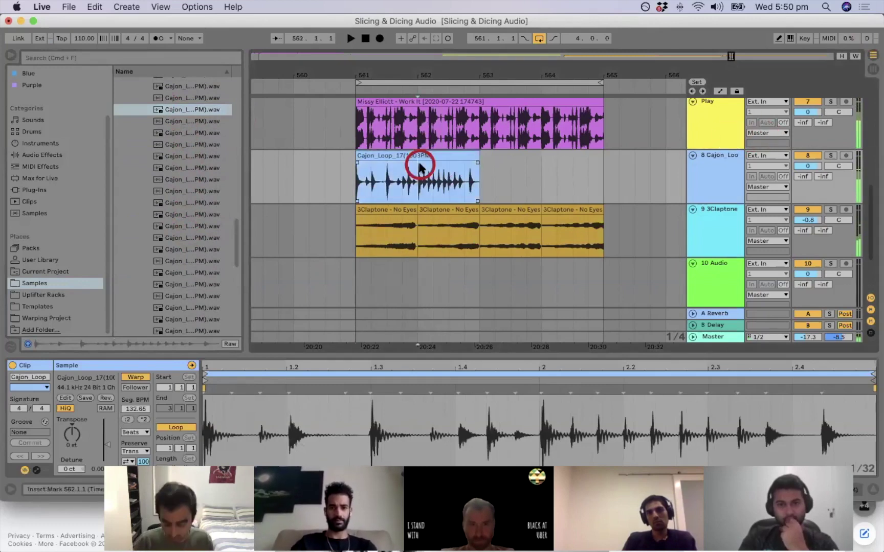
left_click(419, 157)
key("Delete")
Close the Cajon folder and audition the loops in the Conga folder.
left_click(184, 162)
scroll(186, 172, "up", 15)
scroll(188, 177, "up", 4)
left_click(141, 175)
left_click(141, 187)
key("Down")
key("Down")
key("Down")
key("Down")
key("Down")
scroll(183, 253, "down", 4)
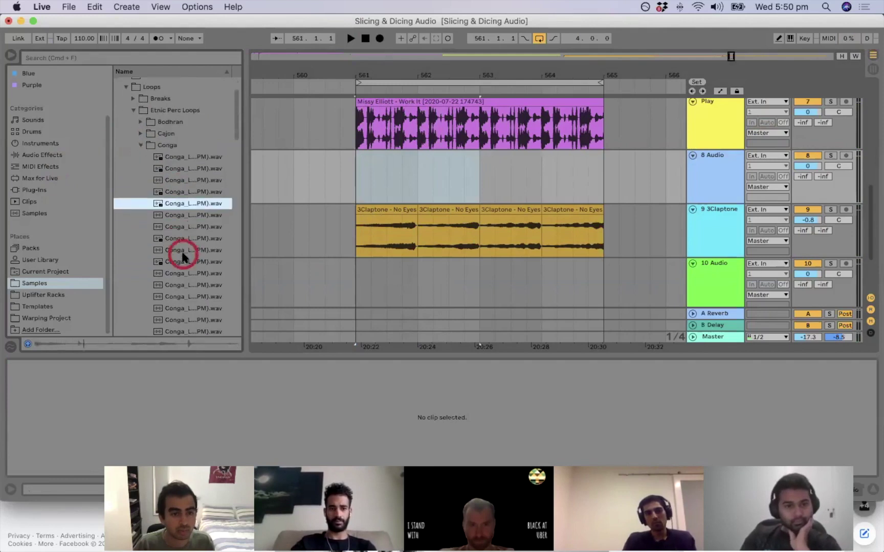
Try Conga_Loop02 on track 8 at bar 561, play it with the loop, and undo its placement.
left_click(195, 170)
left_click_drag(180, 172, 356, 163)
key("space")
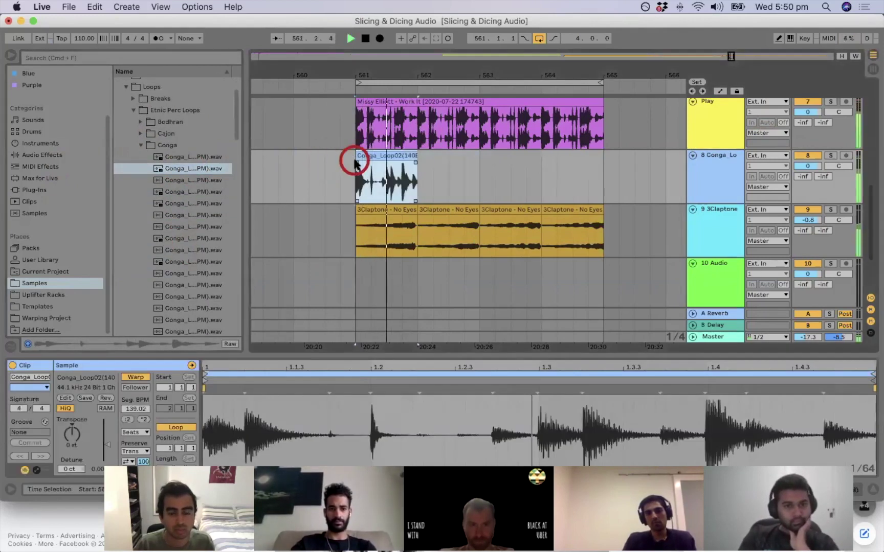
key("space")
key("super+z")
Close the Conga folder and browse the Breaks loops to the TS-RareBreaksVol1 folder.
scroll(217, 207, "down", 5)
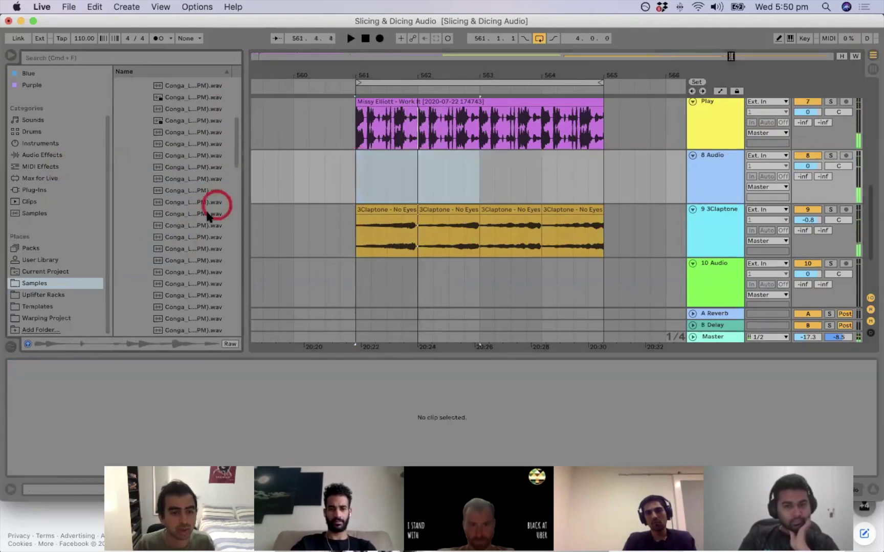
scroll(209, 217, "up", 8)
left_click(141, 188)
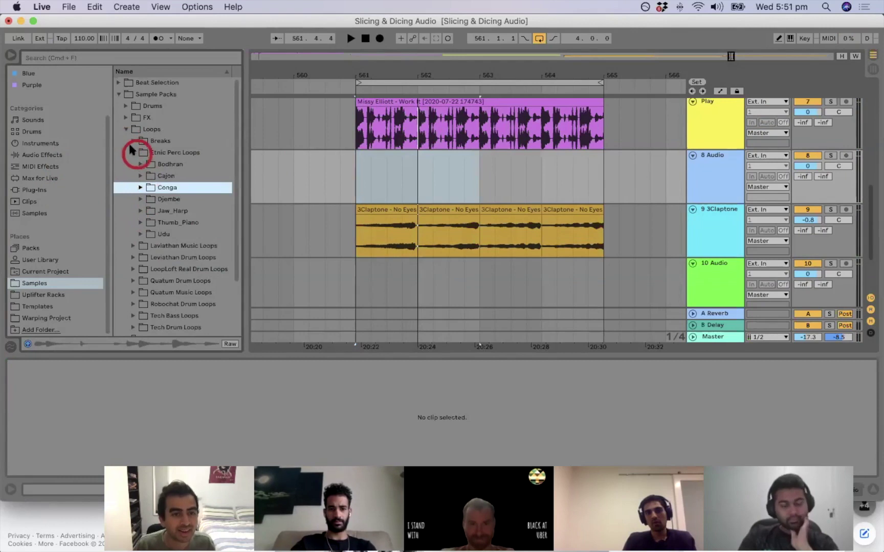
left_click(133, 142)
left_click(133, 142)
left_click(137, 187)
left_click(168, 237)
scroll(174, 238, "down", 3)
Place the coldblood-kissingmylove break on track 8 at bar 561 and play it with the loop.
left_click(187, 218)
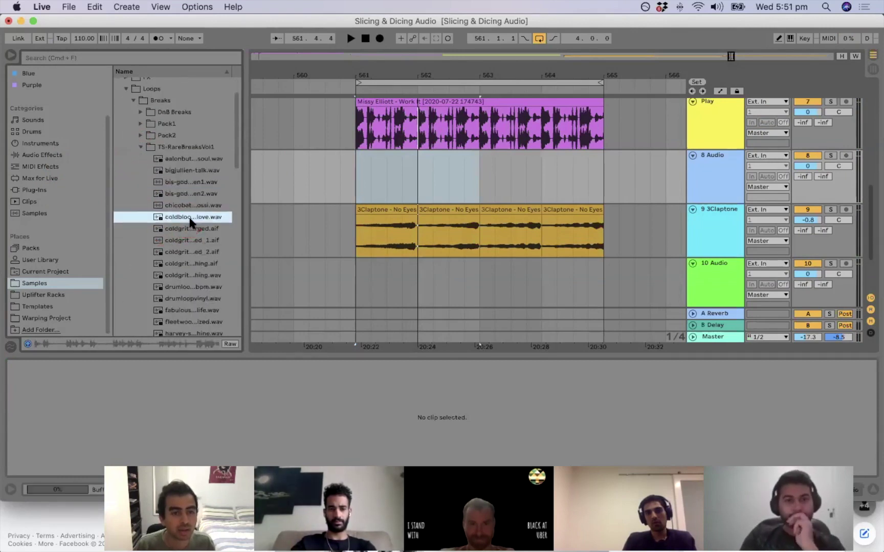
left_click_drag(188, 219, 339, 198)
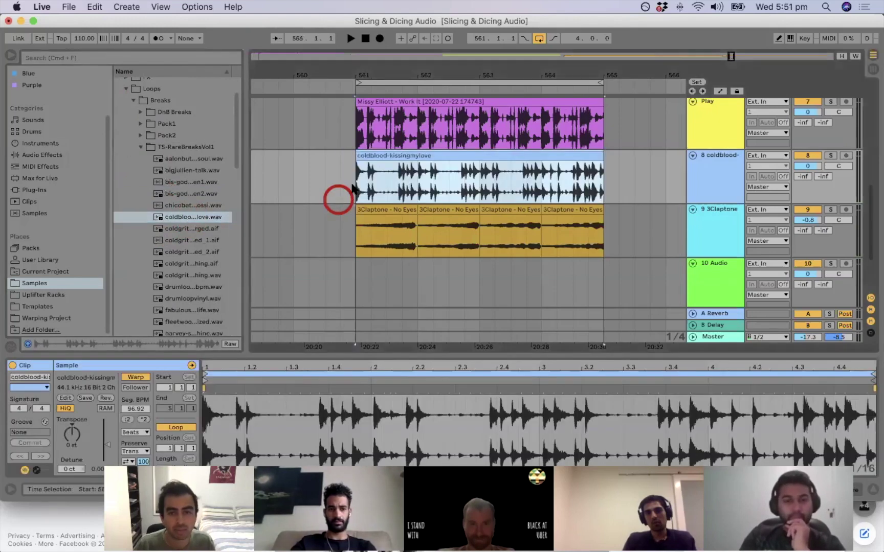
key("space")
left_click_drag(394, 82, 394, 78)
key("space")
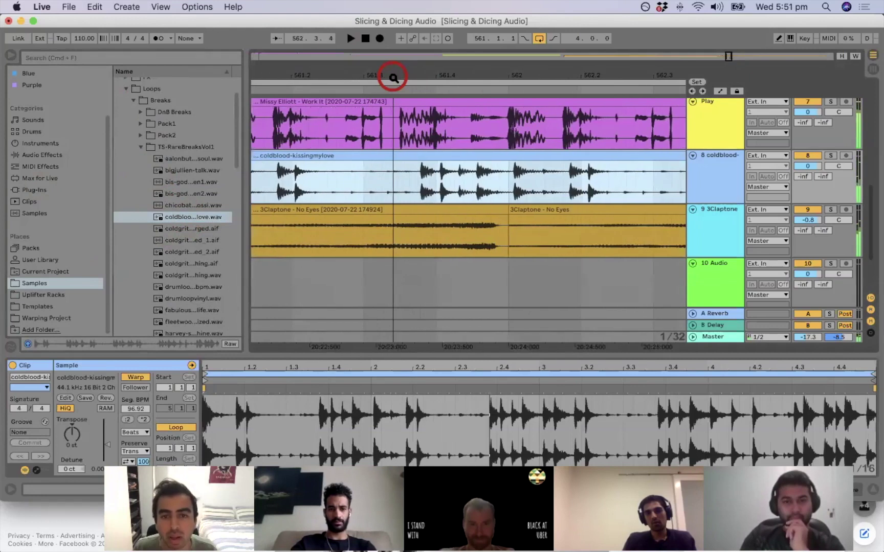
Warp the coldblood-kissingmylove clip so its drum hits line up with the starts of clip bars 2, 3 and 4.
left_click(512, 156)
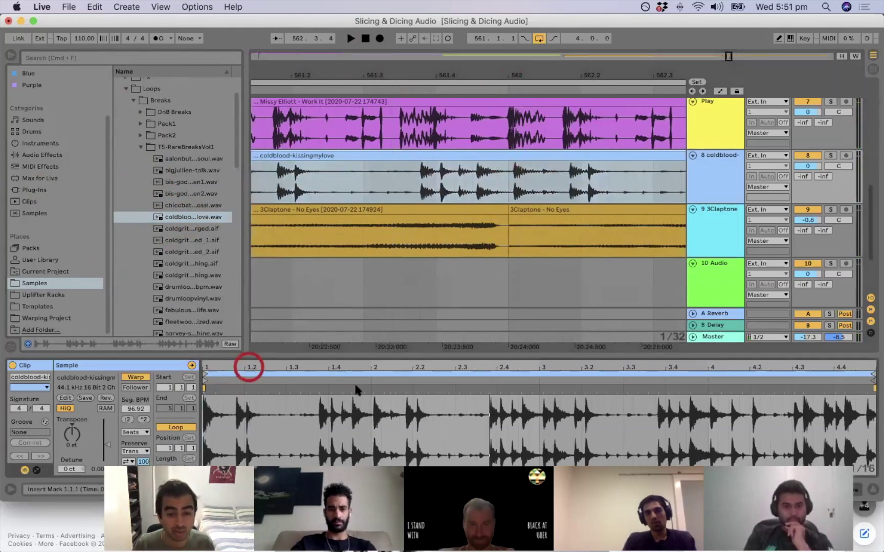
left_click_drag(370, 390, 368, 391)
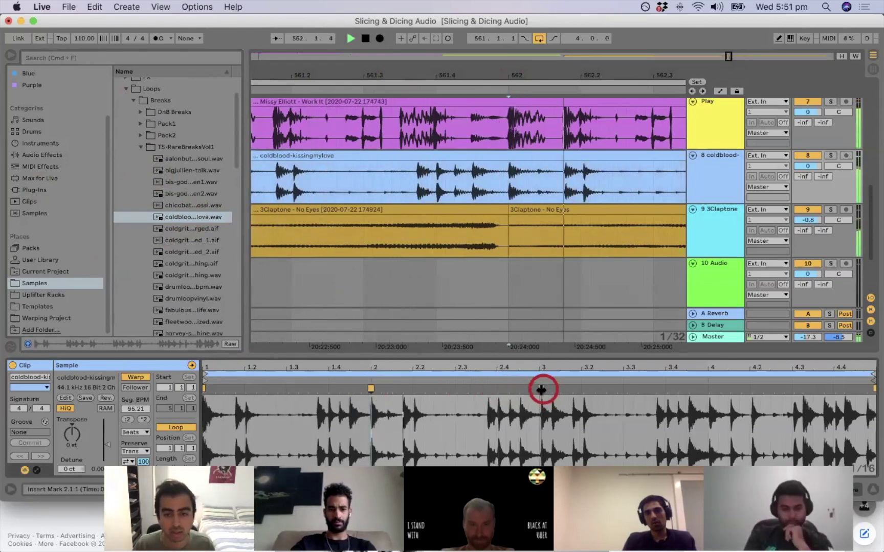
left_click_drag(538, 387, 539, 389)
left_click_drag(708, 390, 708, 390)
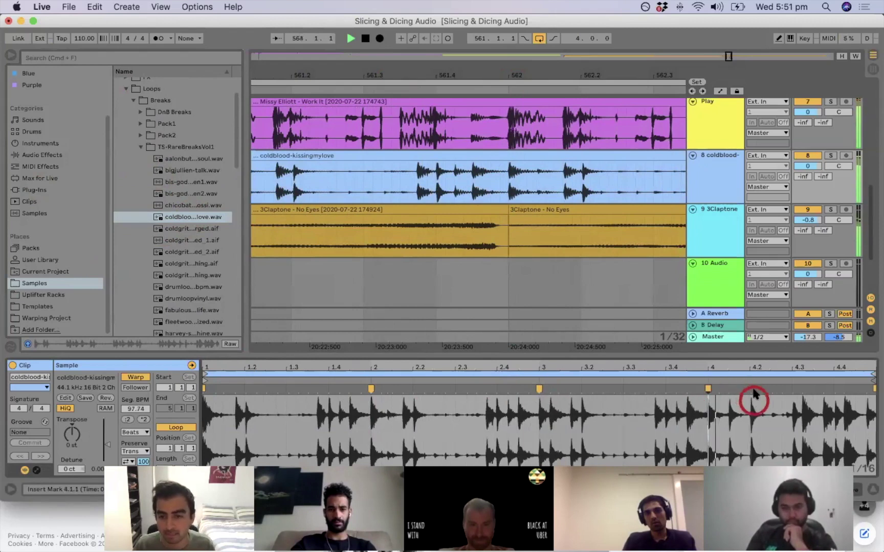
Add a warp marker on the drum hit at 4.4 in the coldblood-kissingmylove clip and play it back.
left_click_drag(438, 83, 441, 74)
key("space")
left_click_drag(842, 363, 802, 389)
double_click(802, 389)
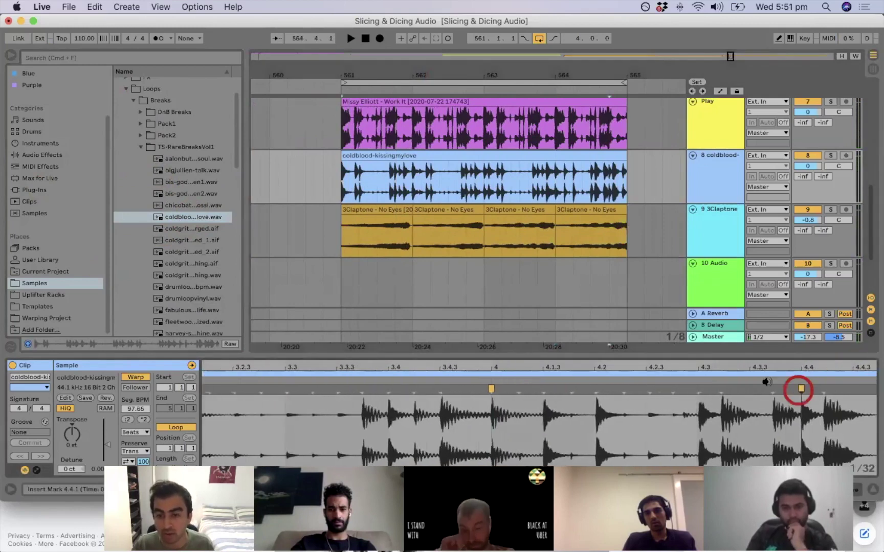
key("space")
Cut out the end of the break's first bar, from about 561.3.4 to bar 562.
left_click_drag(408, 70, 422, 182)
key("space")
key("super+e")
key("Delete")
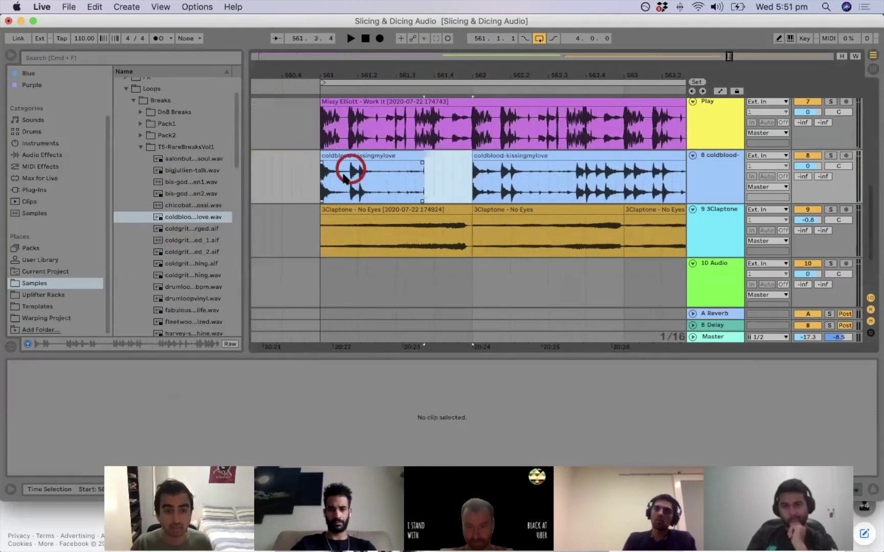
Play the first break slice and align its second drum hit to beat 1.2 with a warp marker.
left_click(329, 183)
key("space")
key("space")
key("space")
double_click(358, 155)
key("space")
left_click_drag(454, 390, 471, 361)
key("space")
key("space")
key("space")
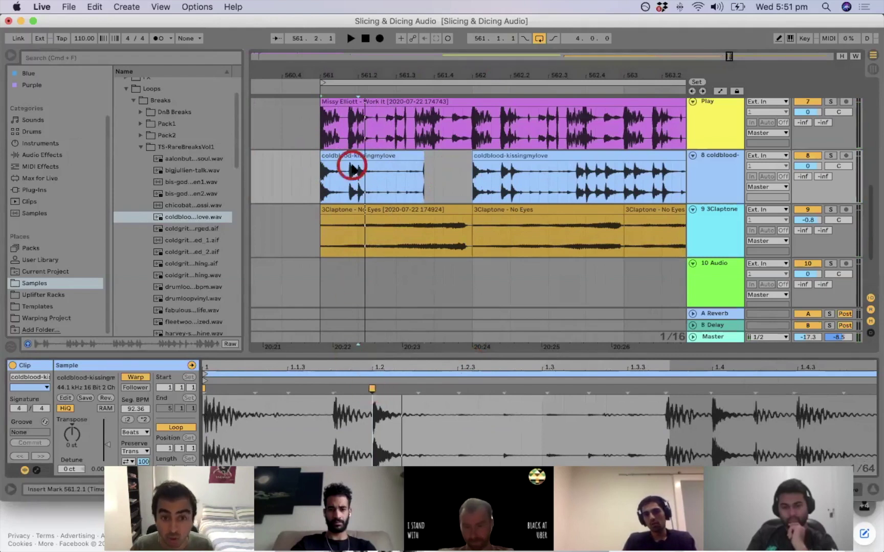
Shorten the first break slice to end at 561.3 and play the loop from bar 561.
left_click_drag(417, 160, 395, 161)
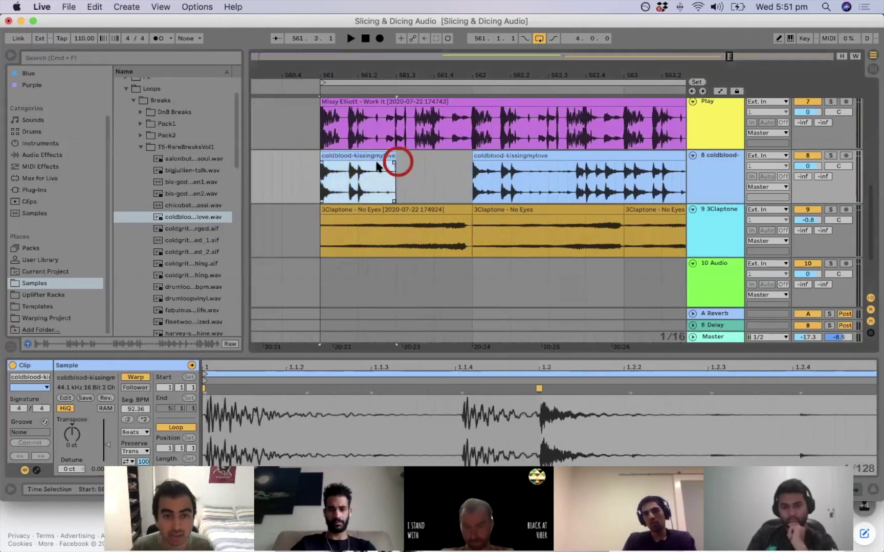
left_click(431, 165)
left_click(322, 174)
key("space")
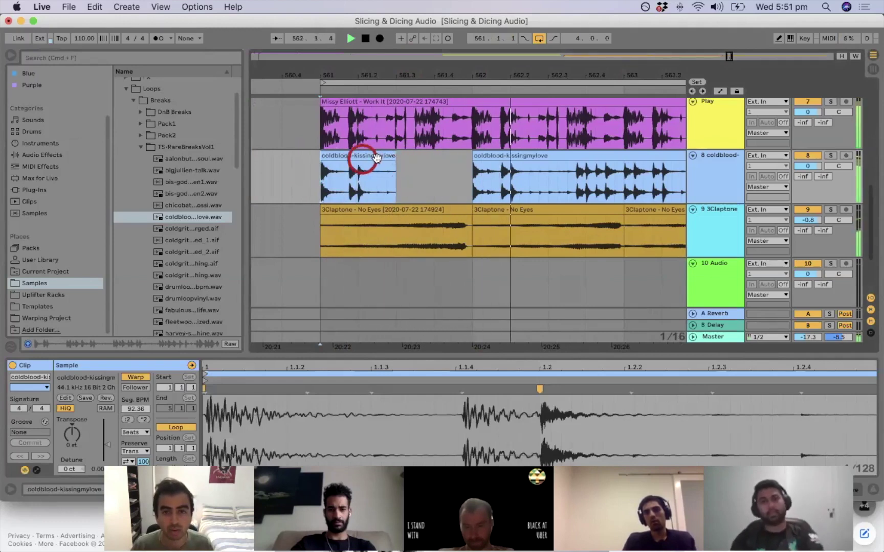
key("space")
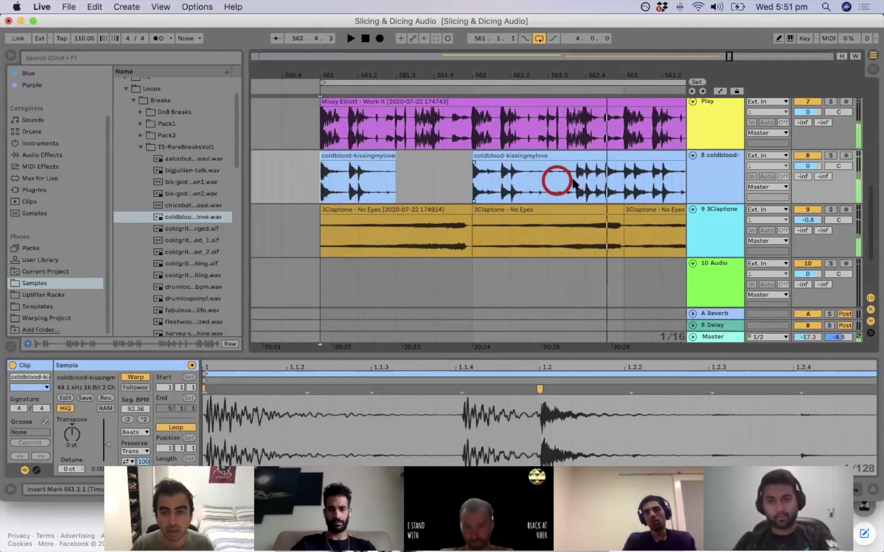
Split the second break slice at 562.3.3 and delete everything after the split.
left_click(607, 174)
left_click(567, 181)
key("super+e")
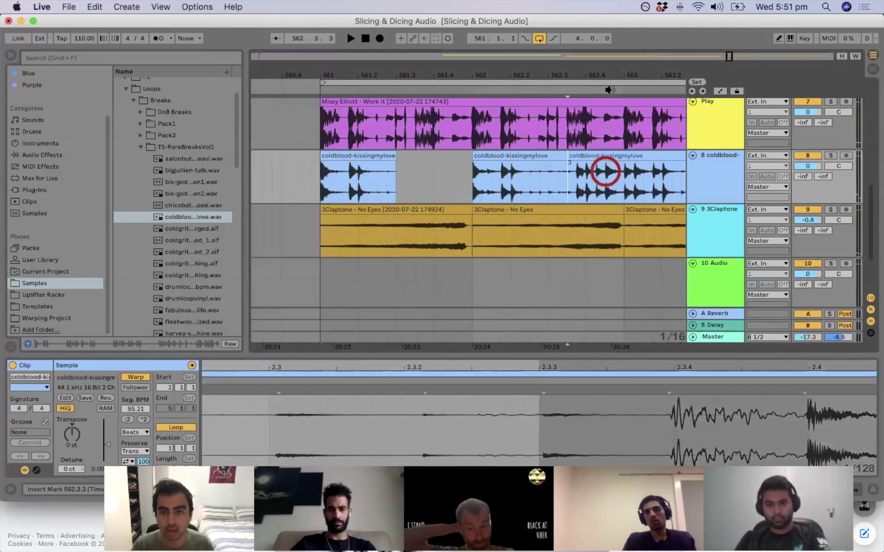
left_click_drag(651, 76, 471, 21)
left_click(496, 158)
key("Delete")
left_click(495, 157)
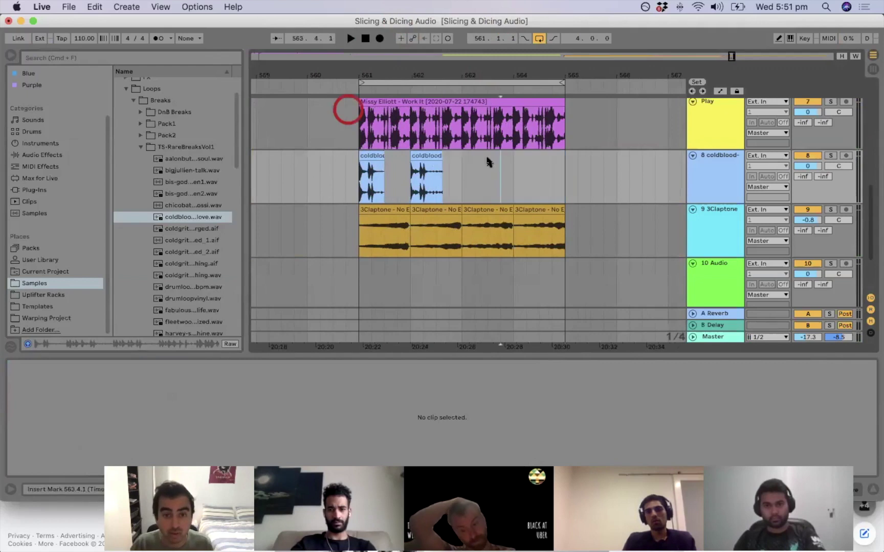
Consolidate the break slices from bar 561 to 563 into one two-bar clip and duplicate it to fill four bars.
left_click_drag(458, 176, 361, 163)
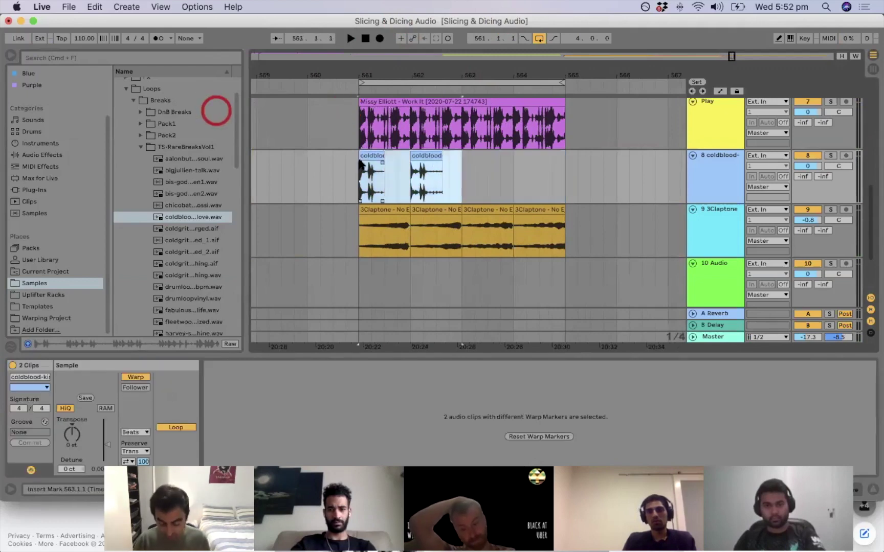
left_click_drag(426, 62, 433, 102)
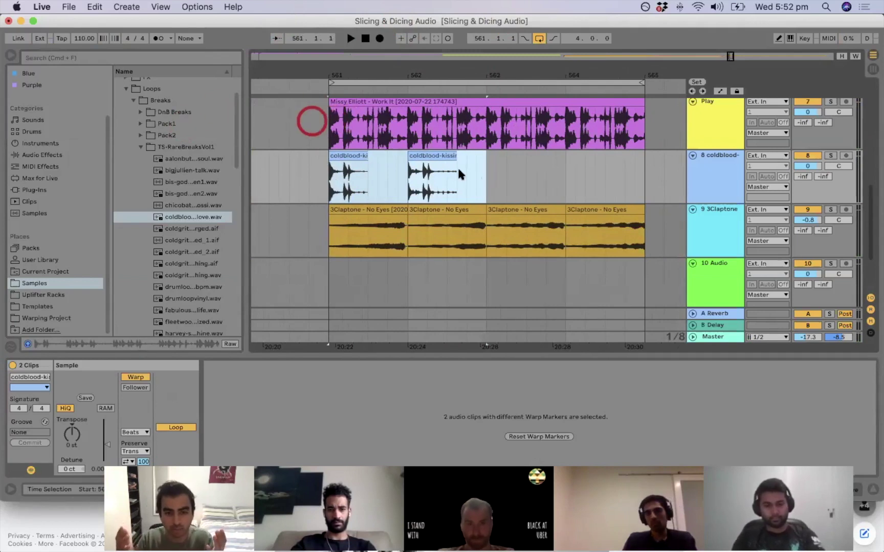
key("super+j")
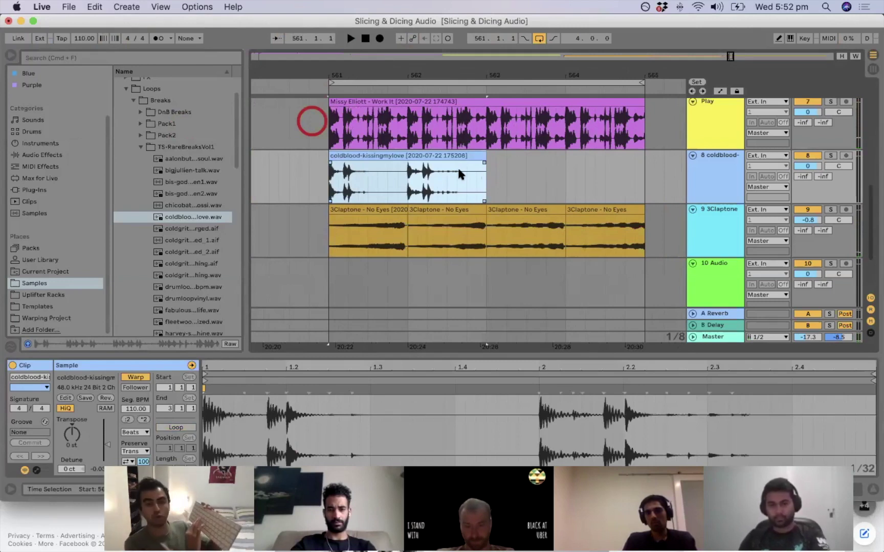
key("super+d")
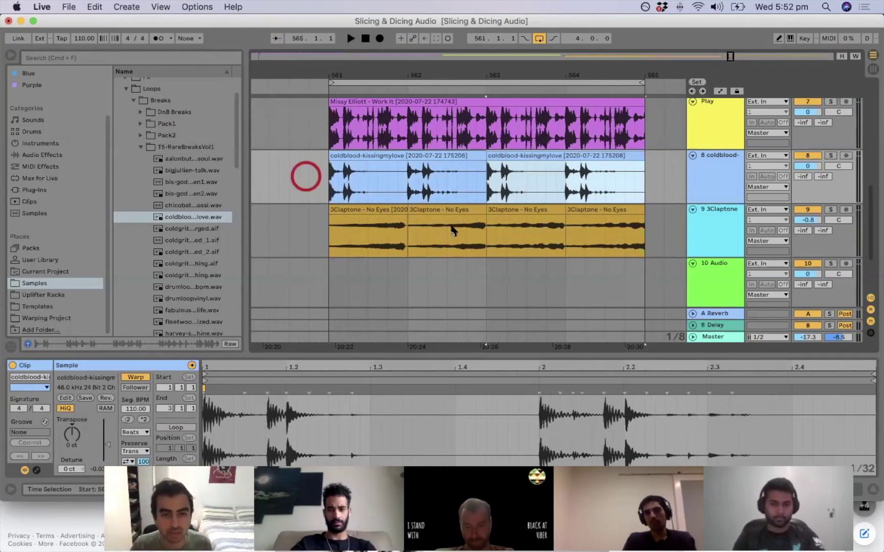
Force quit the Highlighter pointer app, relaunch it, and close the Force Quit Applications window.
left_click(408, 125)
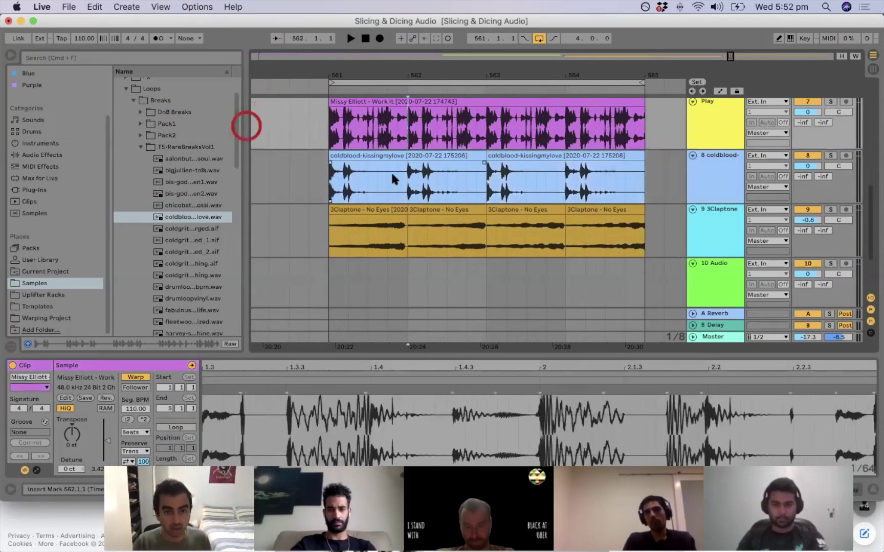
key("super+alt+Escape")
key("Up")
key("Return")
key("Return")
key("super+space")
type("highl")
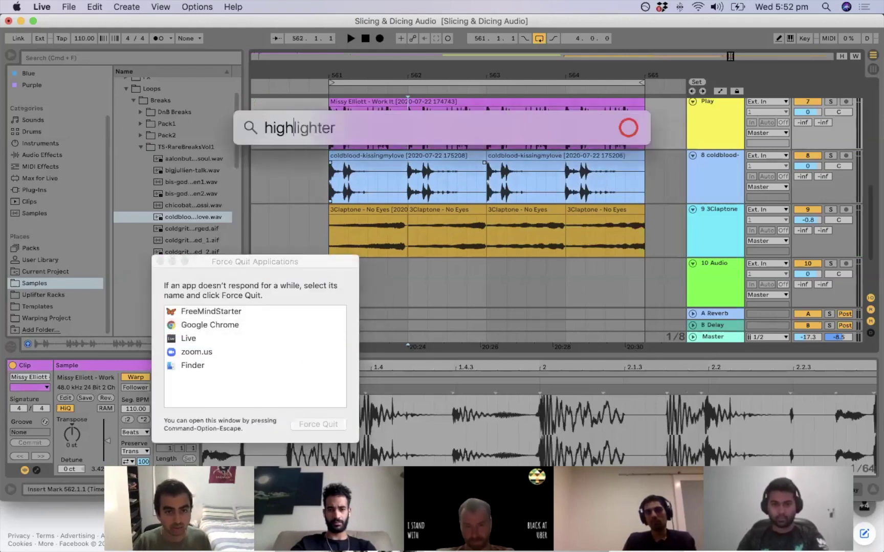
key("Return")
left_click(322, 185)
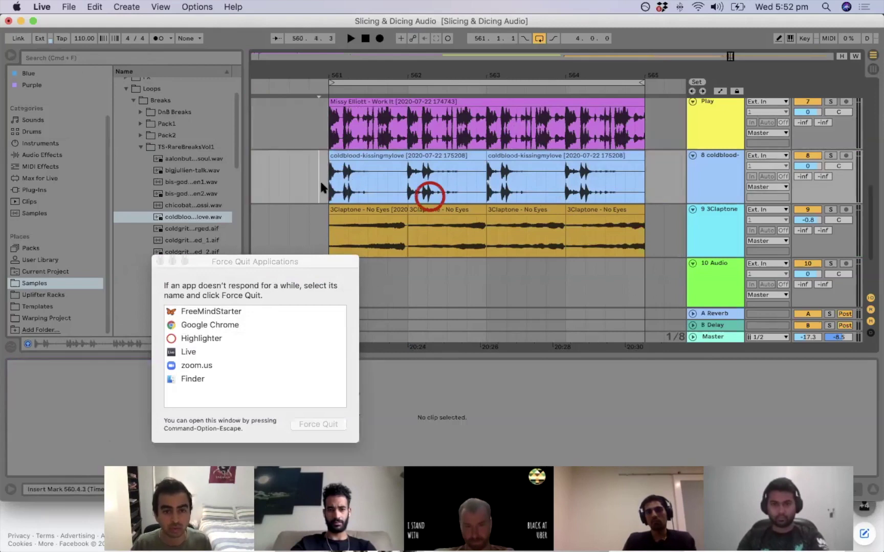
left_click(158, 261)
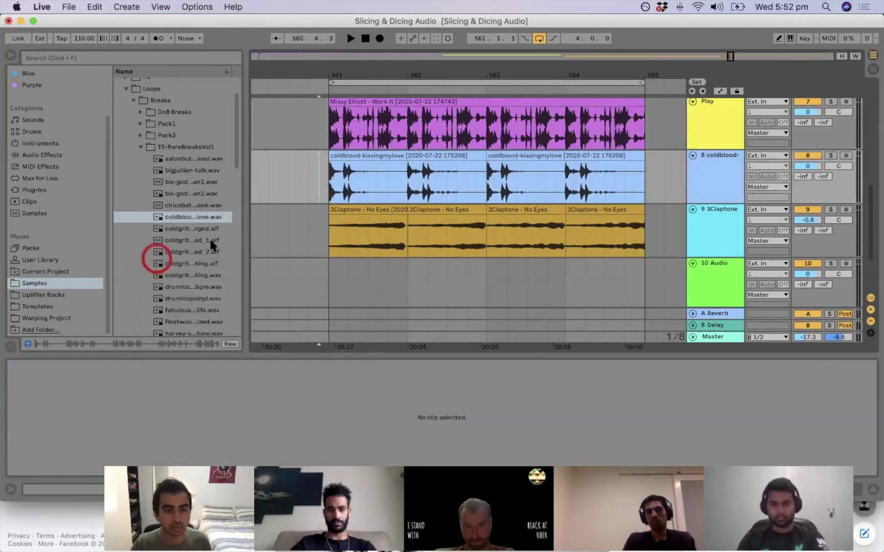
Play the four-bar loop from bar 561 to hear the break with the Missy Elliott and Claptone layers.
left_click(328, 173)
key("space")
left_click_drag(397, 70, 518, 69)
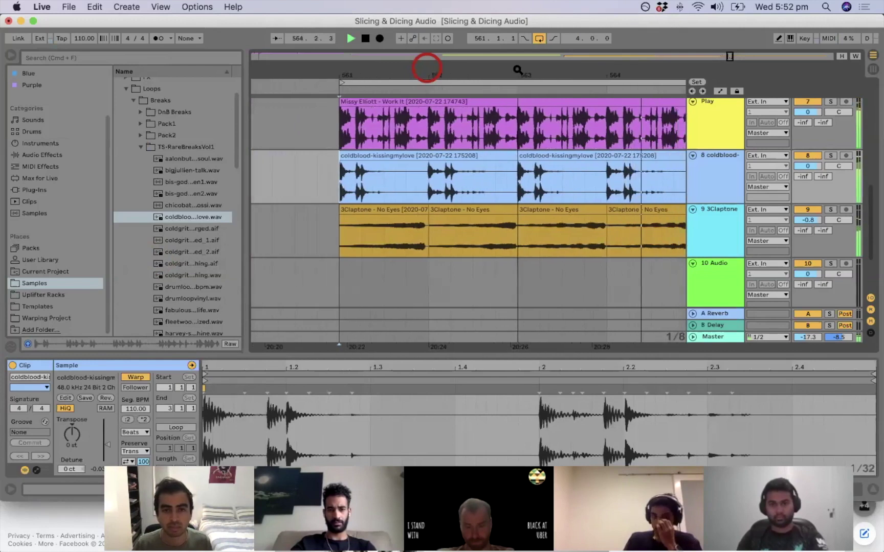
key("space")
scroll(539, 75, "down", 3)
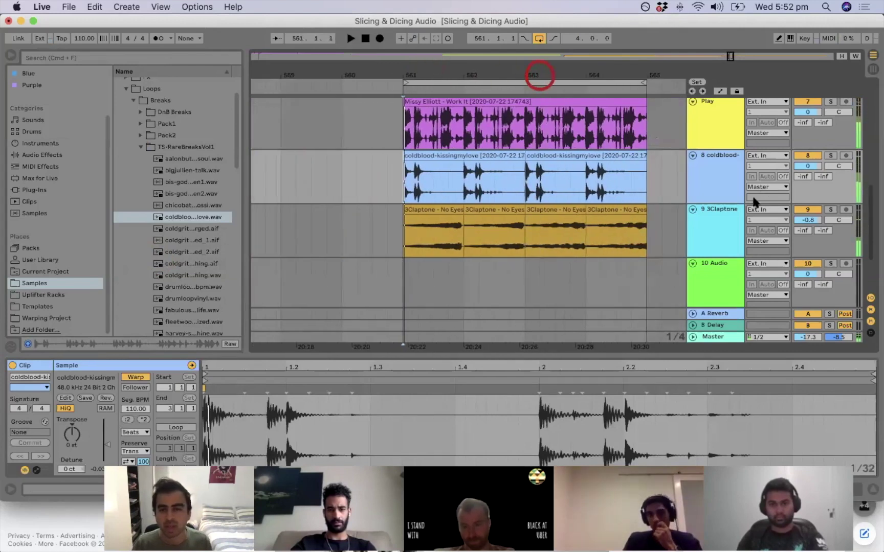
scroll(450, 75, "up", 3)
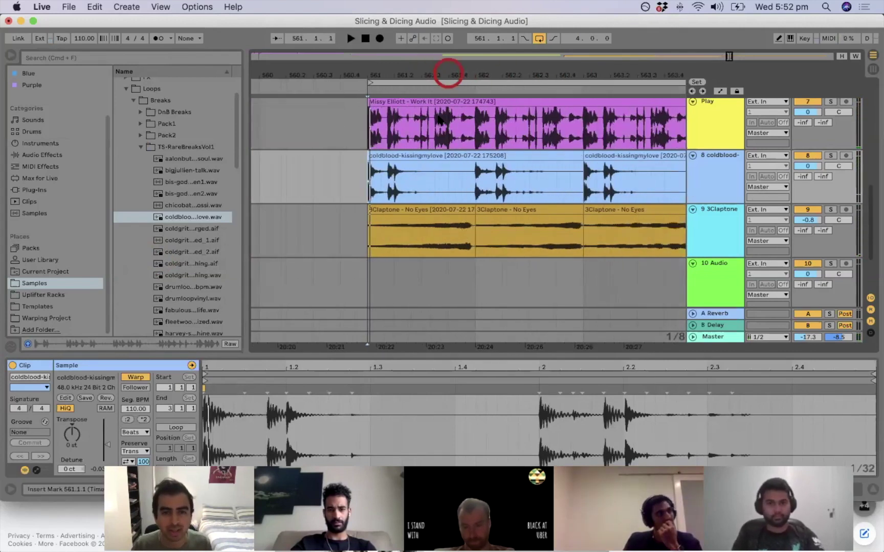
Deactivate the Template track and delete its 3Claptone - No Eyes clip that starts at bar 557.
left_click(457, 121)
left_click_drag(512, 72, 531, 74)
scroll(546, 203, "down", 2)
left_click(692, 207)
scroll(521, 195, "up", 1)
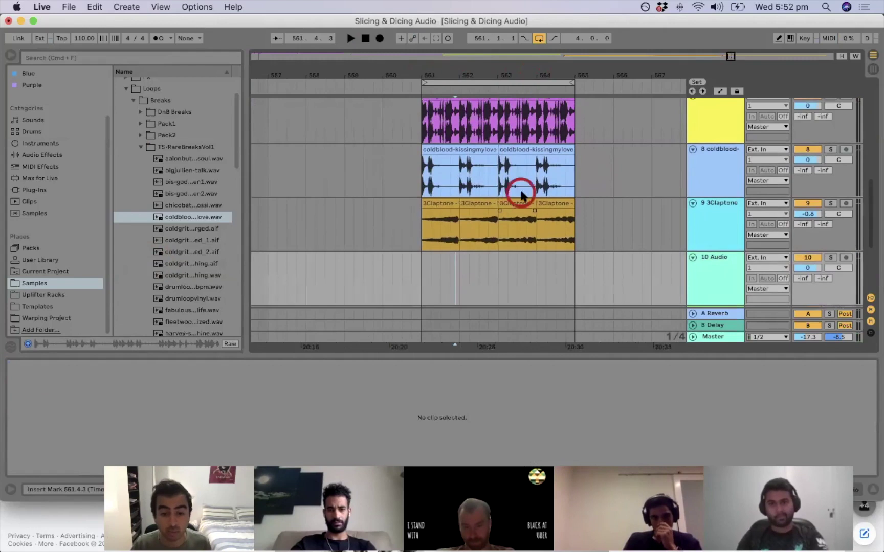
scroll(521, 195, "up", 2)
left_click_drag(425, 68, 460, 71)
scroll(555, 169, "up", 1)
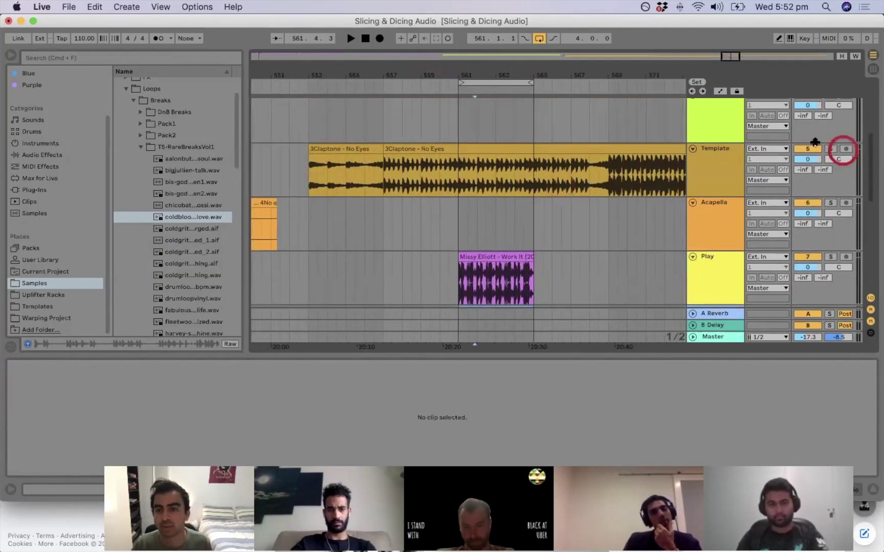
left_click(568, 147)
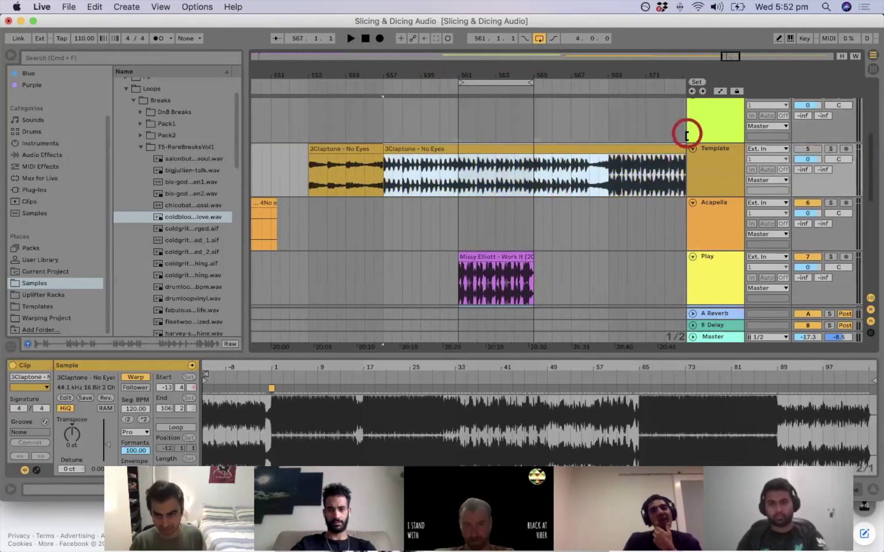
left_click(451, 248)
scroll(611, 220, "down", 1)
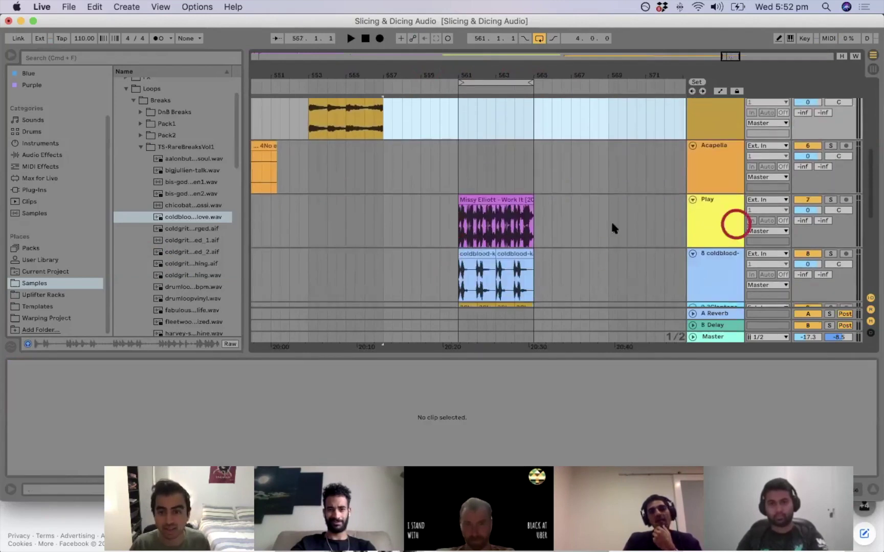
Play the four-bar loop from bar 561 to hear the Missy Elliott, break and Claptone layers together, and stop playback.
left_click(462, 235)
left_click(462, 236)
key("space")
scroll(555, 241, "down", 2)
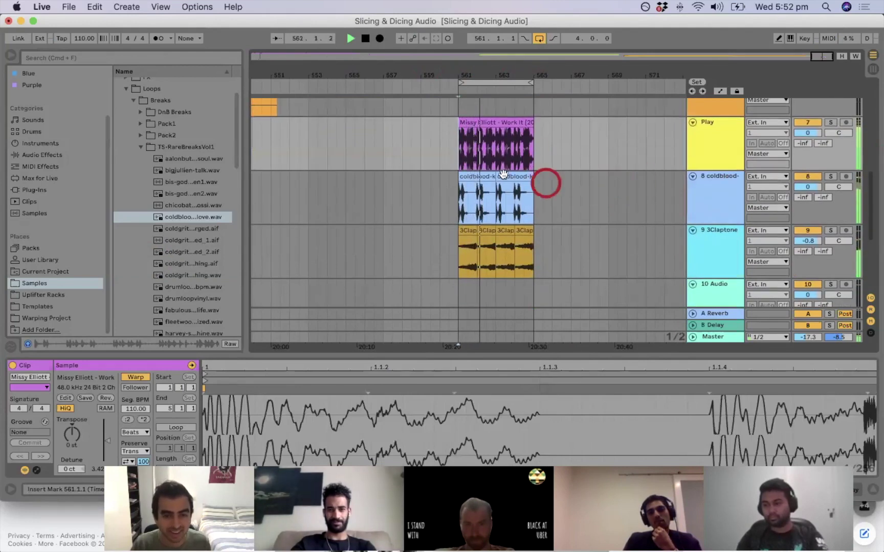
mouse_move(503, 69)
left_mouse_down()
mouse_move(503, 55)
mouse_move(497, 69)
left_mouse_up()
key("space")
Split the 4No eyes acapella with silence clip on the Acapella track at bar 385, after the opening vocal phrases.
left_click_drag(379, 75, 510, 249)
scroll(444, 209, "up", 3)
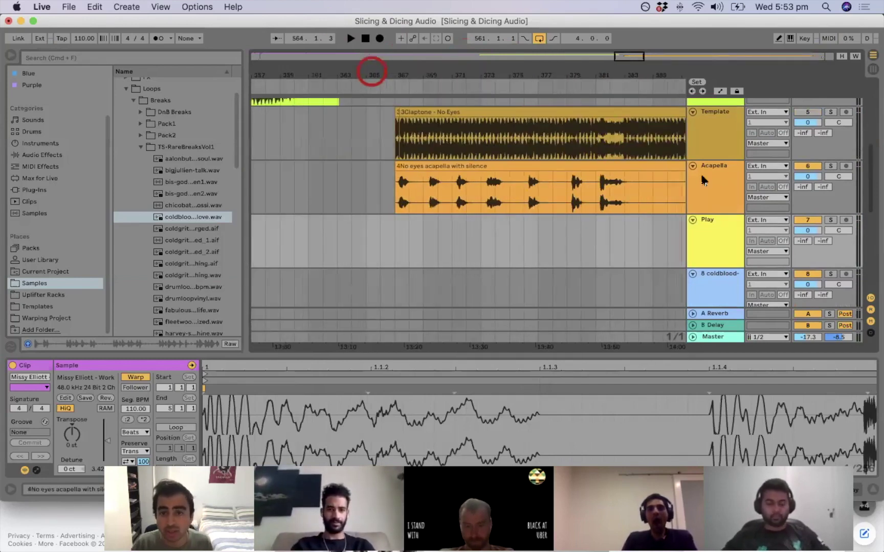
left_click_drag(411, 76, 412, 162)
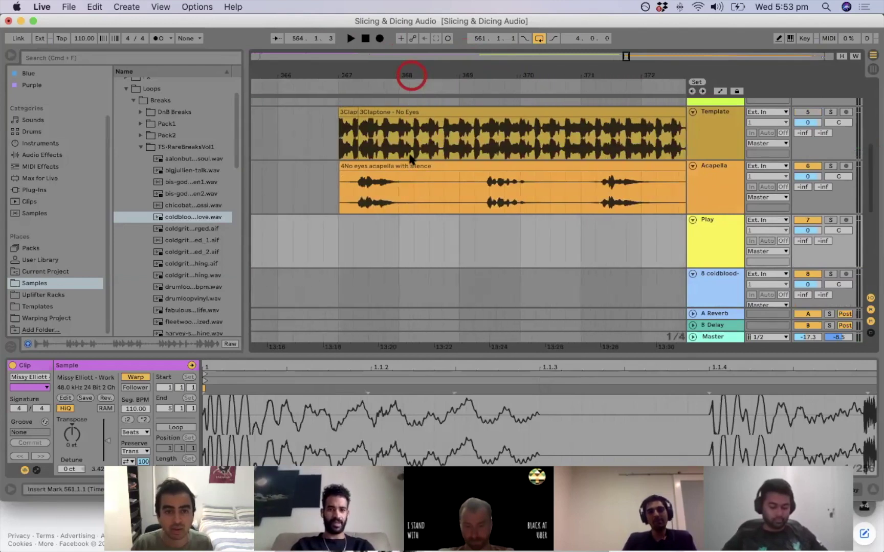
left_click(495, 167)
left_click_drag(566, 73, 480, 127)
left_click(582, 199)
key("super+e")
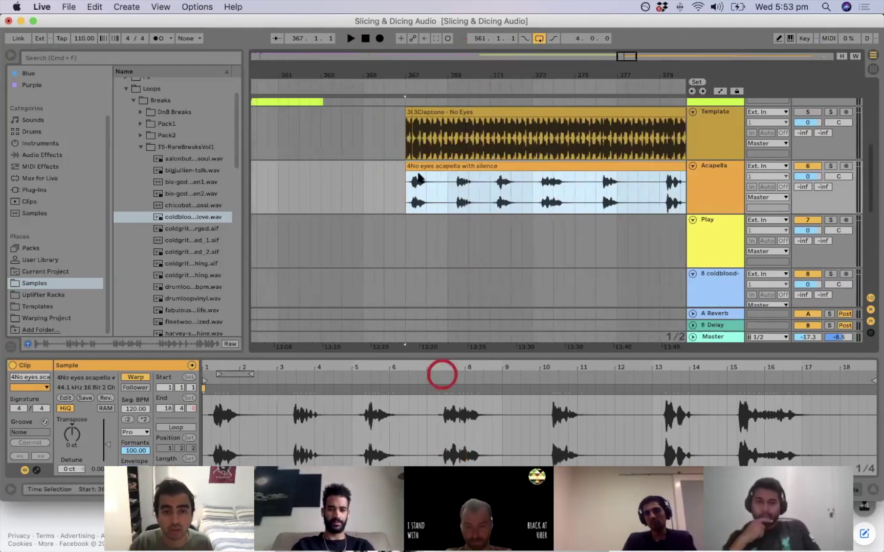
Extend the start of the first acapella clip back to bar 367 so it lines up with the Claptone clip.
left_click(395, 186)
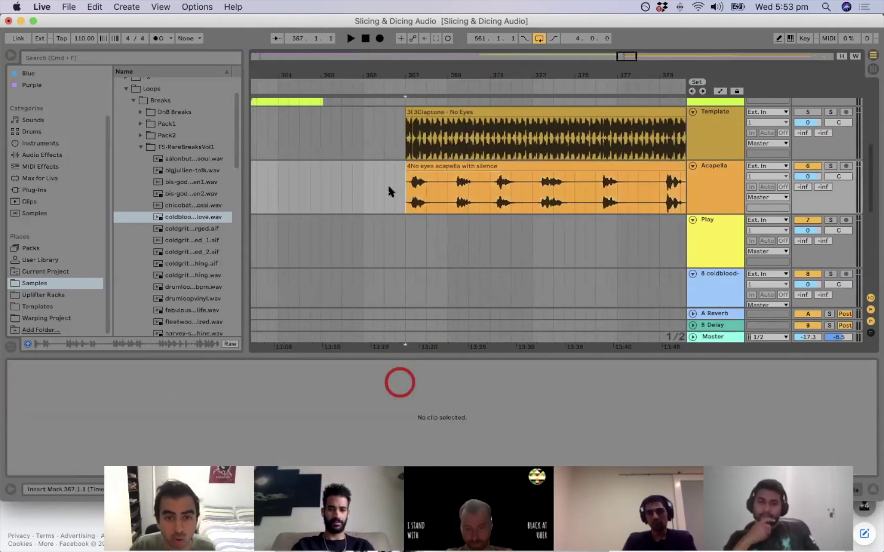
left_click(415, 165)
left_click_drag(453, 79, 366, 185)
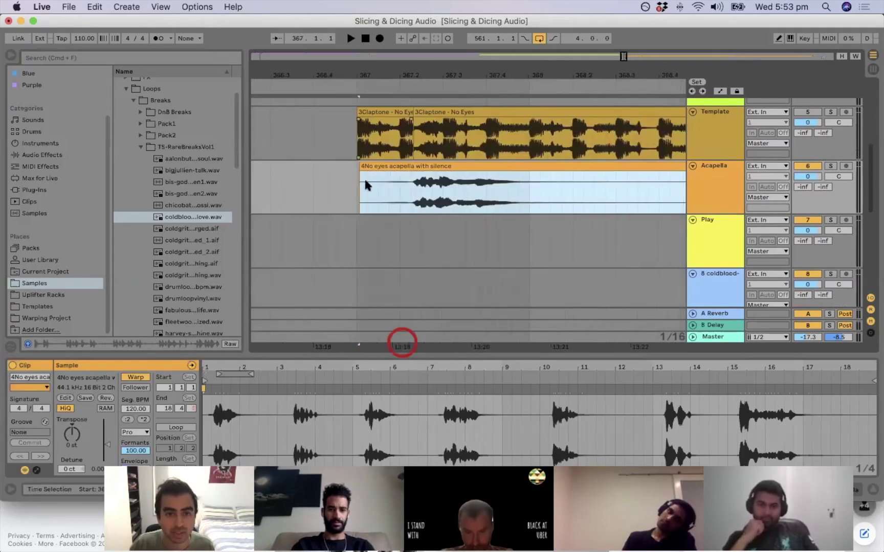
left_click_drag(366, 67, 328, 170)
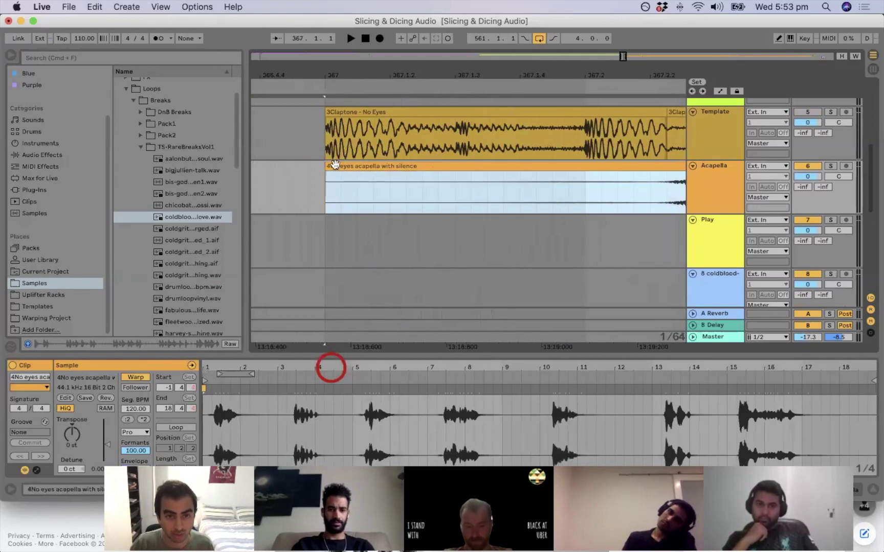
Split the first acapella clip at bar 373, separating its first three vocal phrases.
left_click_drag(443, 77, 385, 30)
left_click_drag(385, 76, 367, 30)
key("minus")
key("minus")
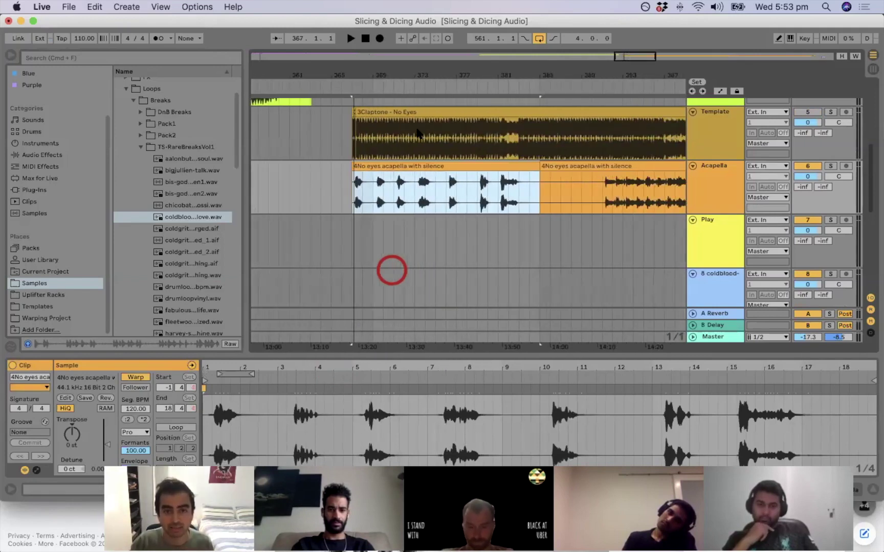
left_click(434, 201)
left_click(415, 199)
key("super+e")
Copy the six-bar acapella section starting at bar 367 and paste it at bar 561 on the empty track 10.
left_click(393, 169)
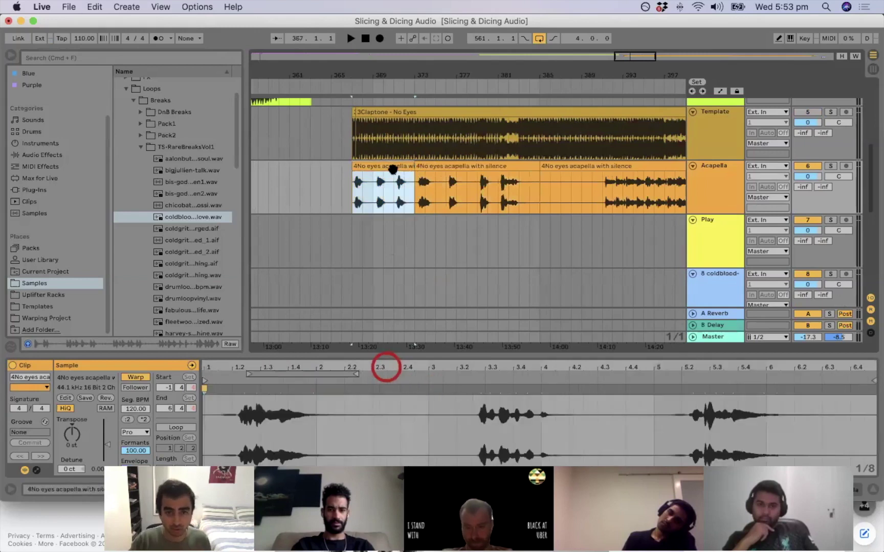
key("minus")
key("minus")
key("minus")
key("minus")
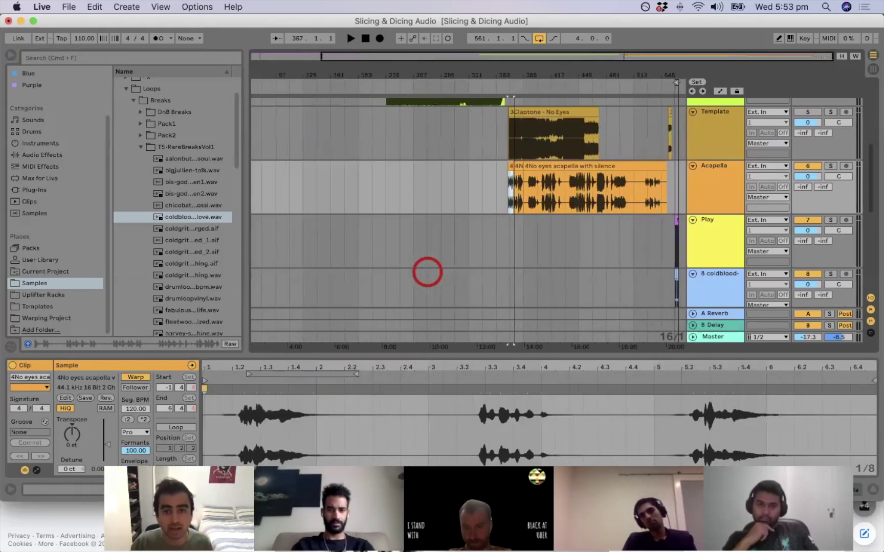
left_click_drag(684, 75, 623, 103)
scroll(593, 181, "down", 3)
scroll(583, 186, "down", 3)
scroll(576, 187, "up", 1)
left_click(572, 187)
key("super+v")
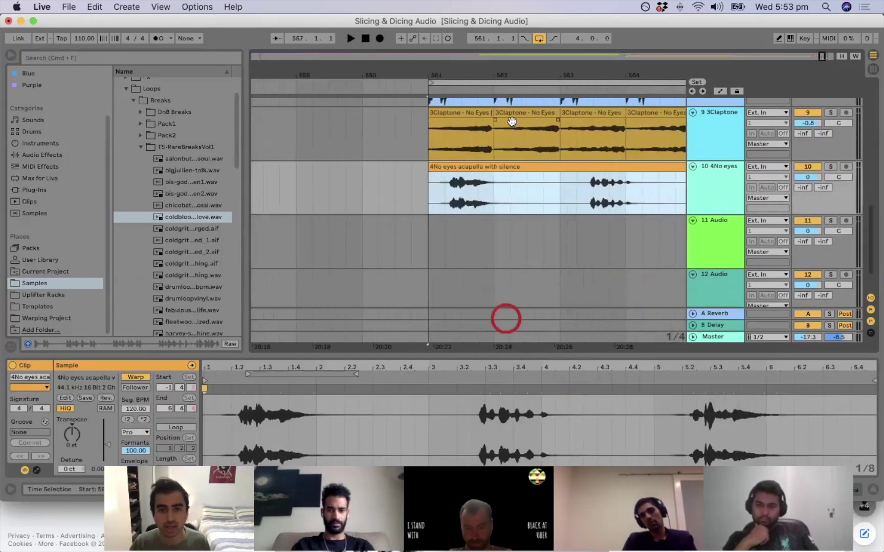
Play the loop with the acapella added and set the project tempo to 114 BPM.
scroll(511, 121, "up", 5)
key("space")
scroll(527, 136, "down", 4)
scroll(542, 132, "down", 2)
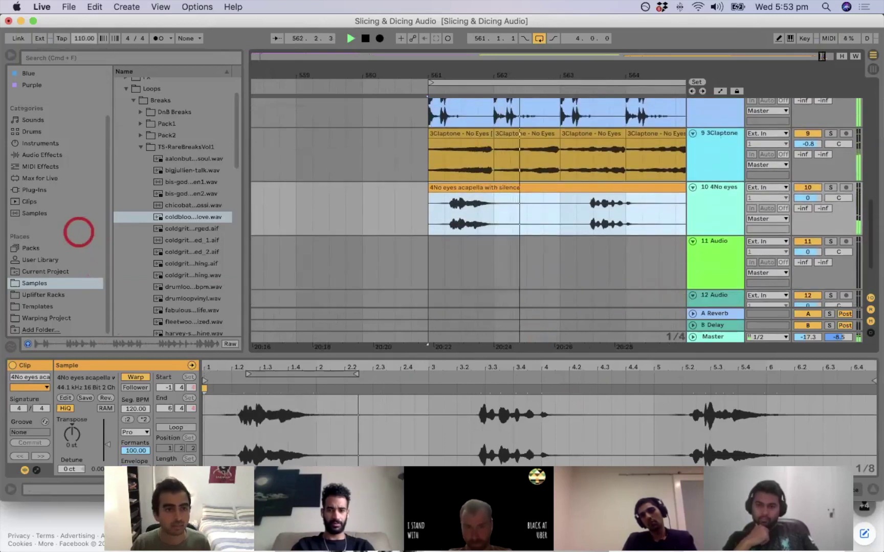
key("Up")
key("Up")
key("Up")
key("Up")
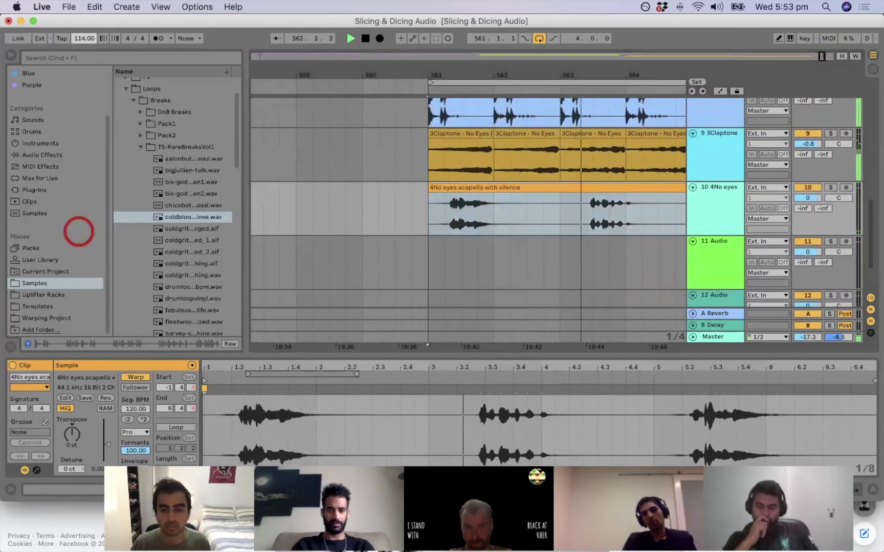
Stop playback, split the Missy Elliott clip at 561.3.3 and 561.4.3, and delete the one-beat slice between the cuts.
scroll(494, 173, "right", 1)
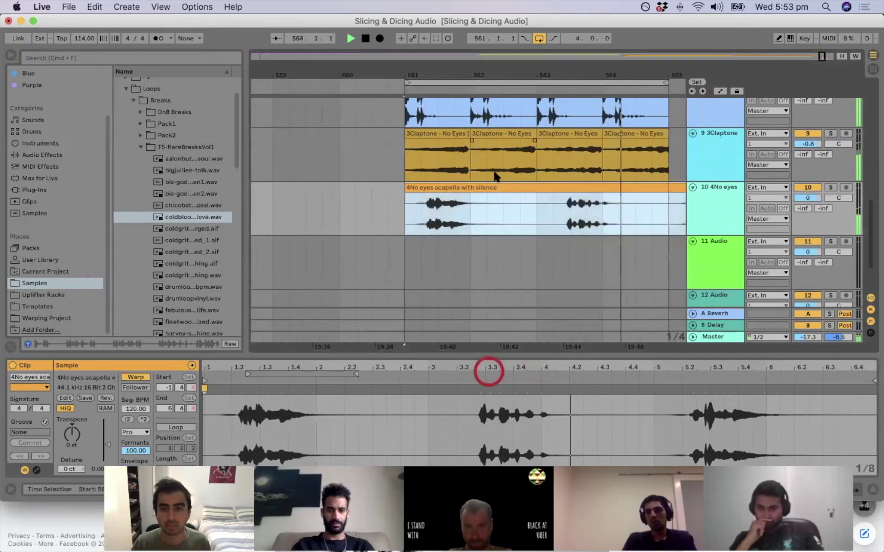
scroll(501, 174, "right", 3)
scroll(520, 166, "up", 5)
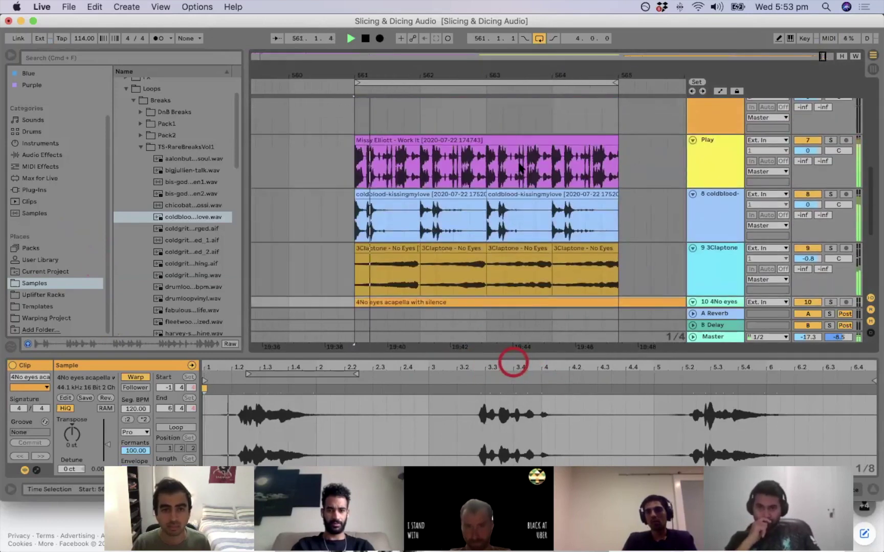
left_click_drag(402, 74, 402, 103)
key("space")
left_click(392, 163)
key("super+e")
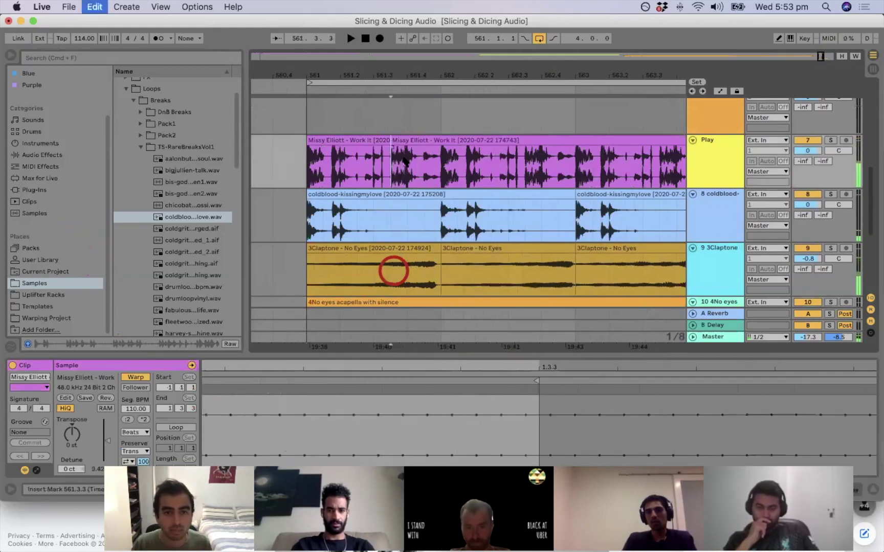
left_click(407, 162)
key("Right")
key("super+e")
left_click(410, 140)
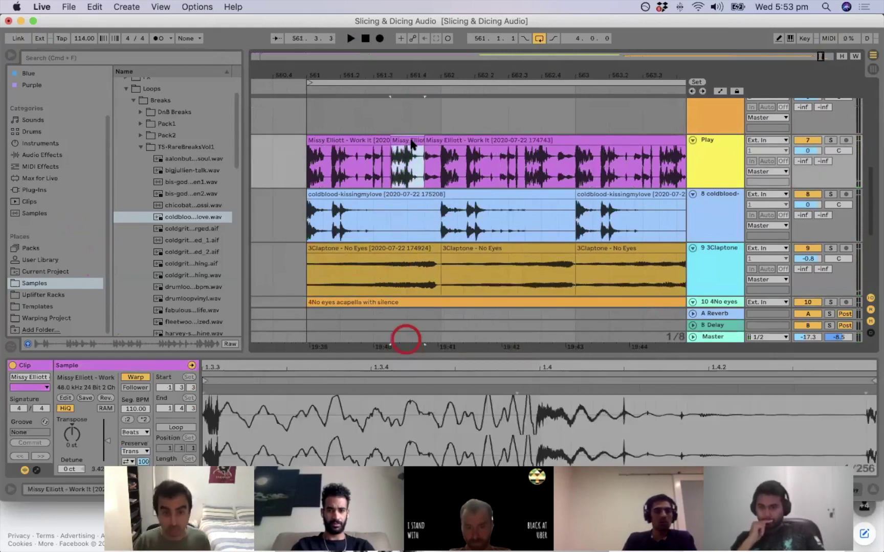
key("Delete")
Split the Missy Elliott clip after the gap at bar 562 to isolate the last half beat of bar 561.
left_click(379, 141)
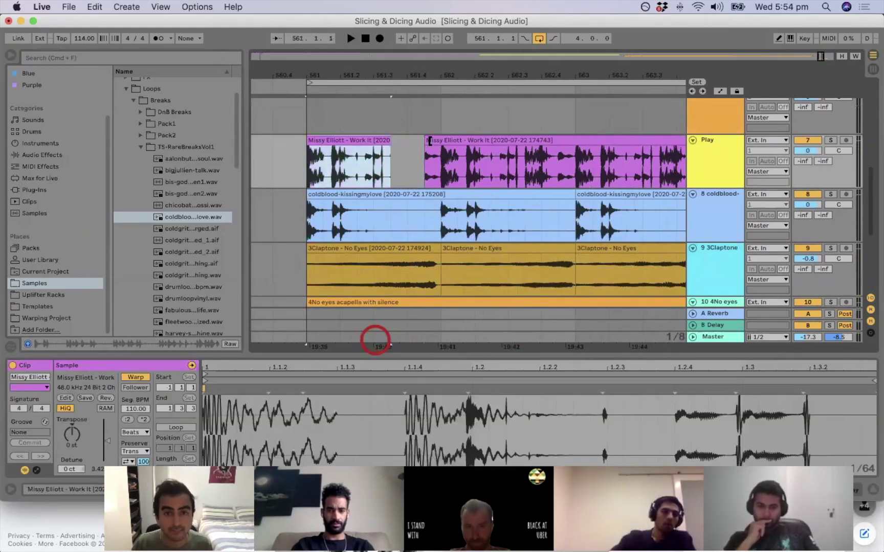
left_click(429, 140)
left_click(440, 158)
key("super+e")
left_click(432, 140)
Try duplicating the half-beat Missy Elliott slice at 561.3.1 into the gap, listen to it, and undo the duplication.
left_click(373, 153)
key("shift+Right")
key("super+e")
key("super+d")
left_click(371, 165)
key("space")
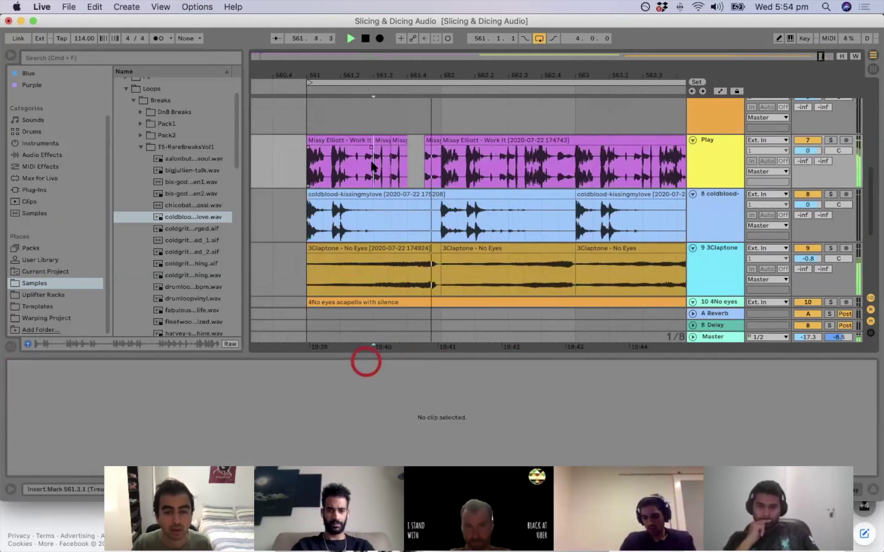
key("super+z")
Consolidate the Missy Elliott slices of bar 561 into one one-bar clip and duplicate it three times to fill four bars.
left_click(432, 141)
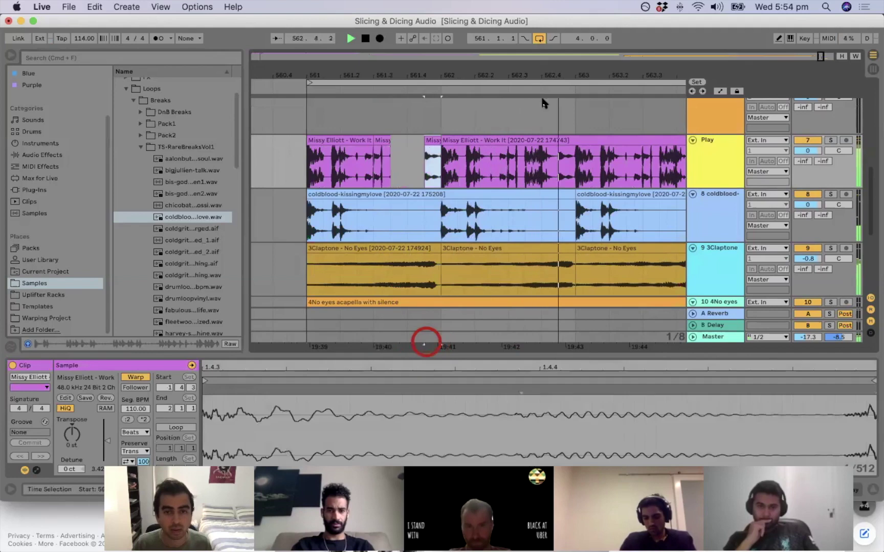
left_click(313, 139, "shift")
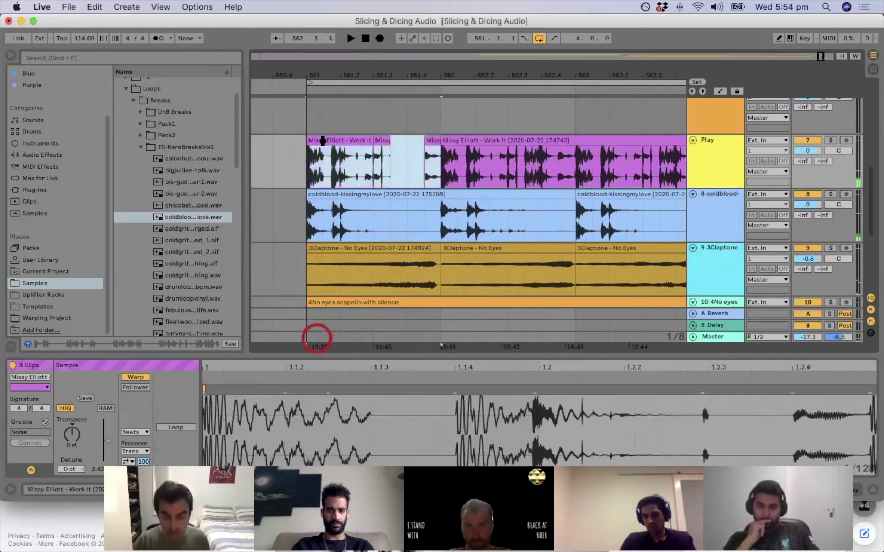
key("super+j")
left_click_drag(491, 77, 410, 25)
key("super+d")
key("super+d")
key("super+d")
Play the loop to hear the edited Missy Elliott part with the break, Claptone and acapella layers.
left_click(322, 163)
key("space")
scroll(335, 179, "down", 4)
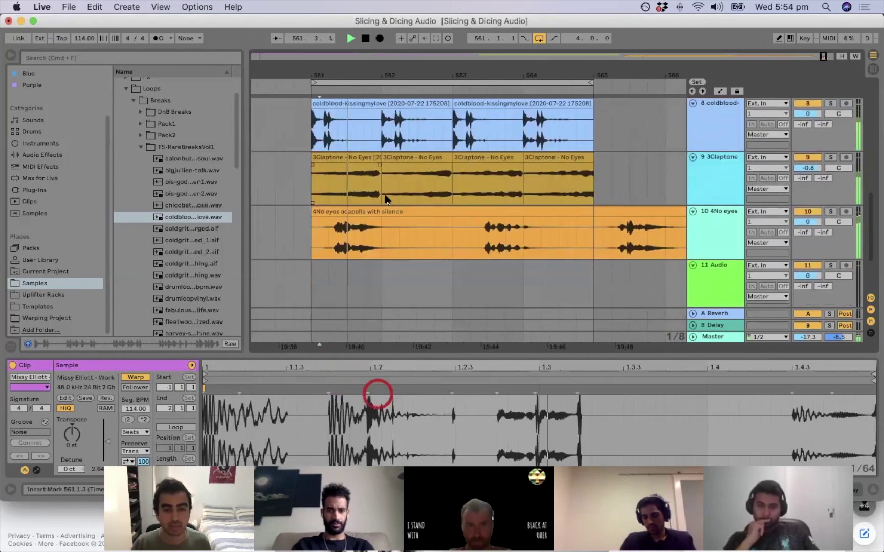
left_click_drag(418, 73, 381, 57)
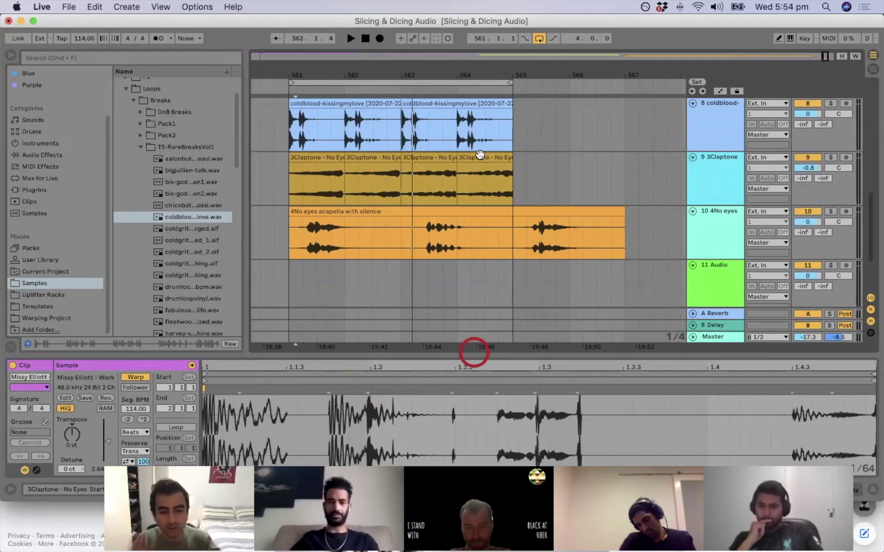
scroll(480, 158, "up", 2)
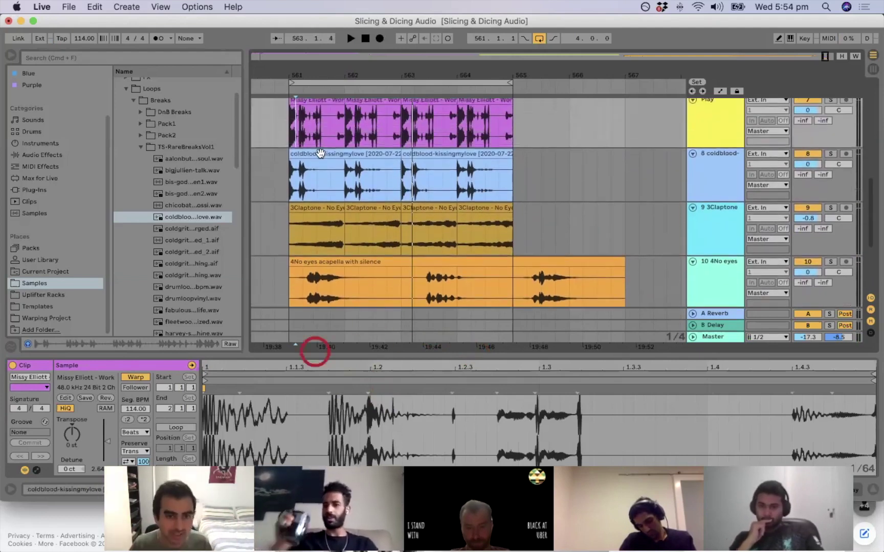
left_click(394, 173)
left_click(403, 197)
scroll(379, 173, "down", 1)
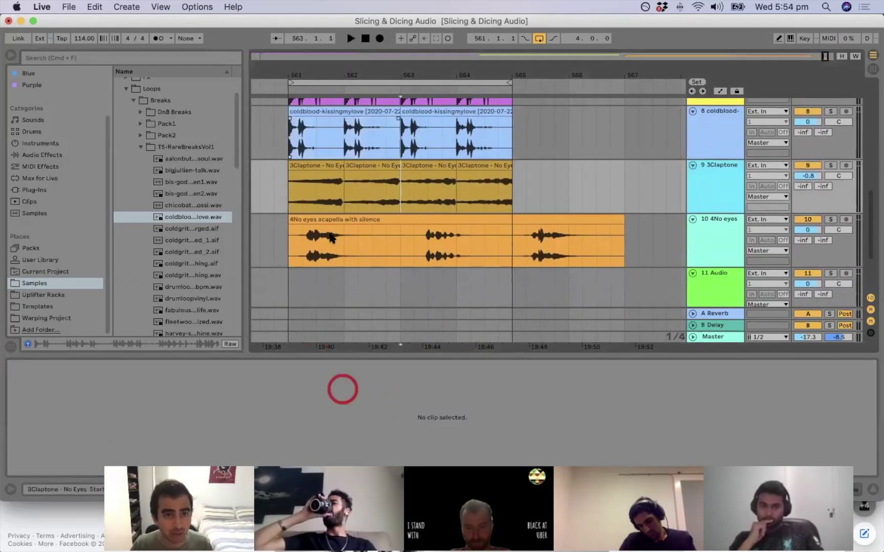
left_click(288, 250)
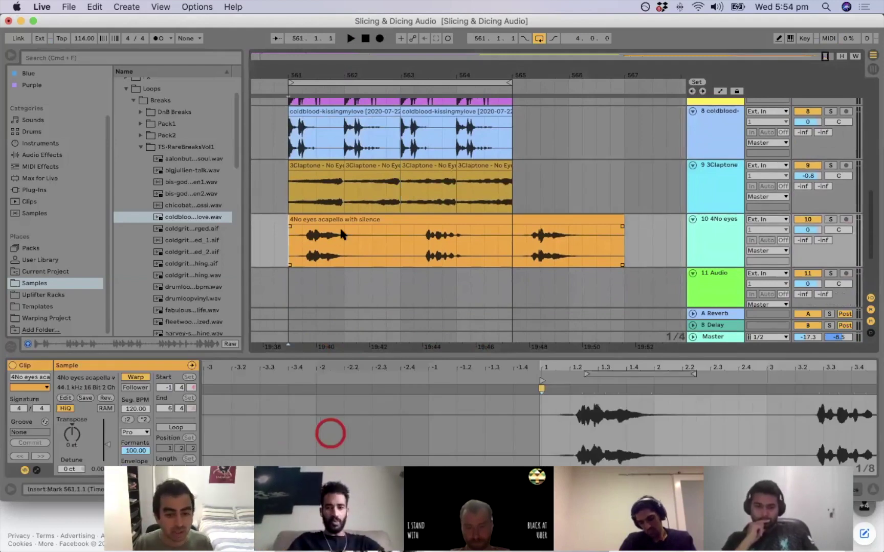
scroll(390, 175, "down", 1)
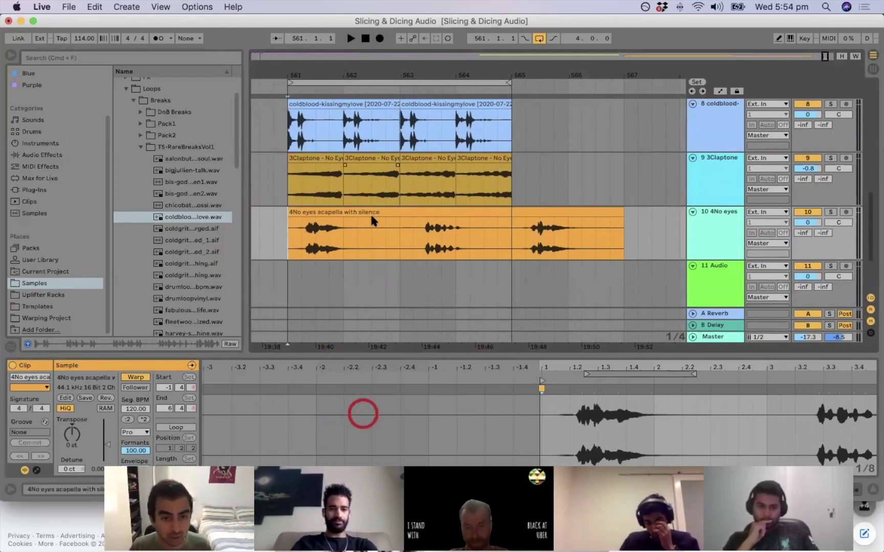
key("Right")
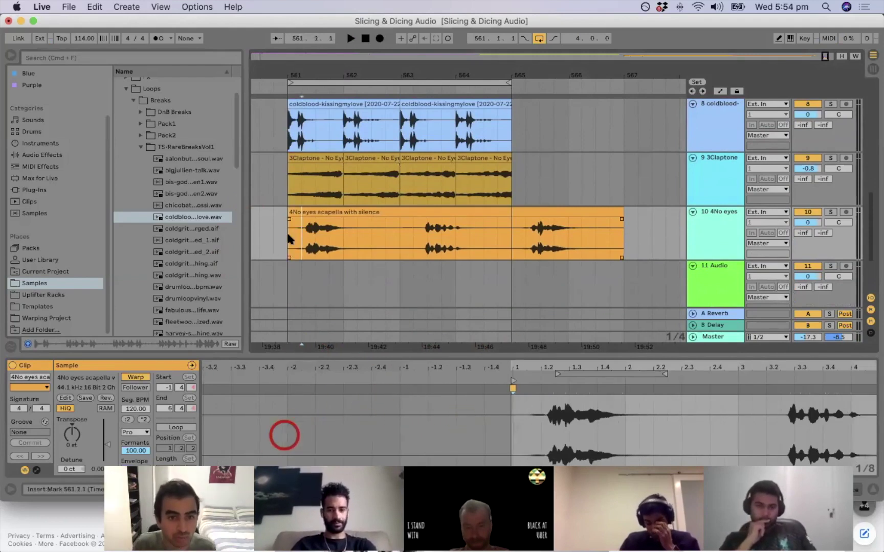
left_click(288, 239)
left_click(509, 140)
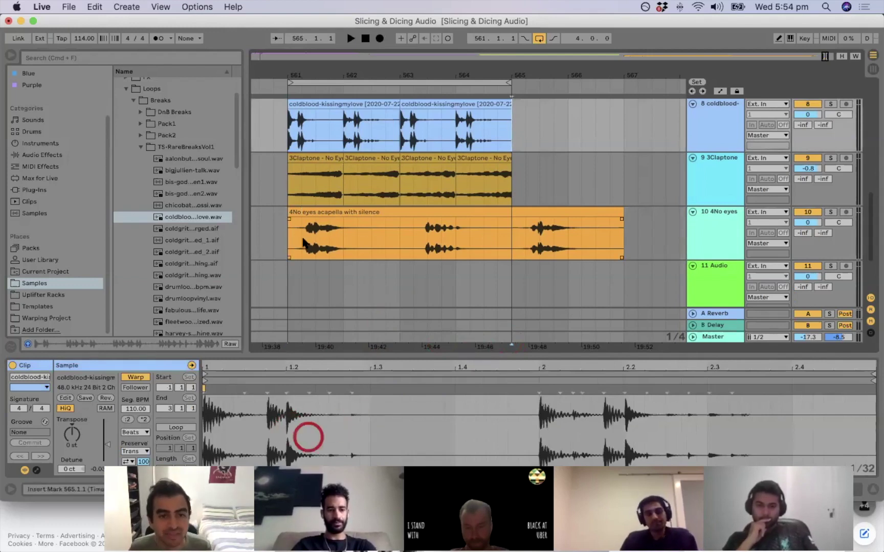
left_click(287, 240)
left_click(309, 208)
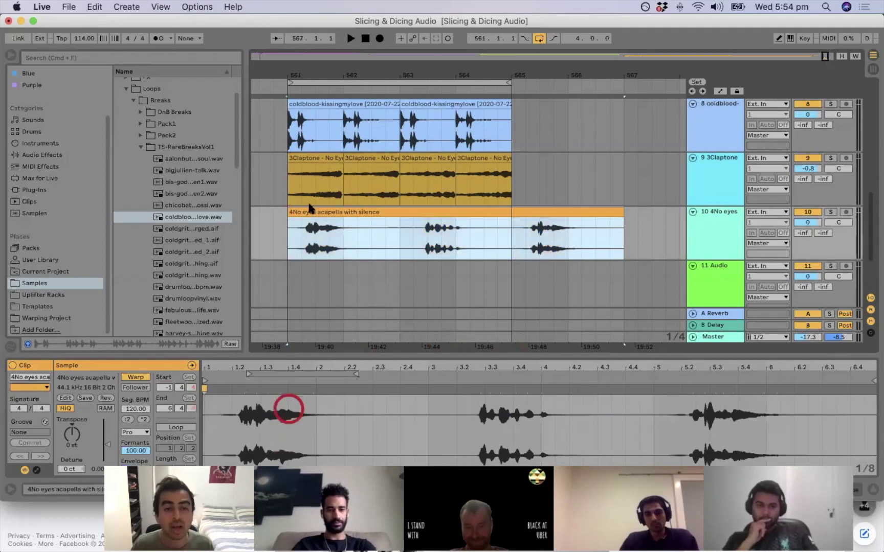
Play the opening of the loop from the start of the acapella clip at bar 561 and stop it.
left_click(285, 243)
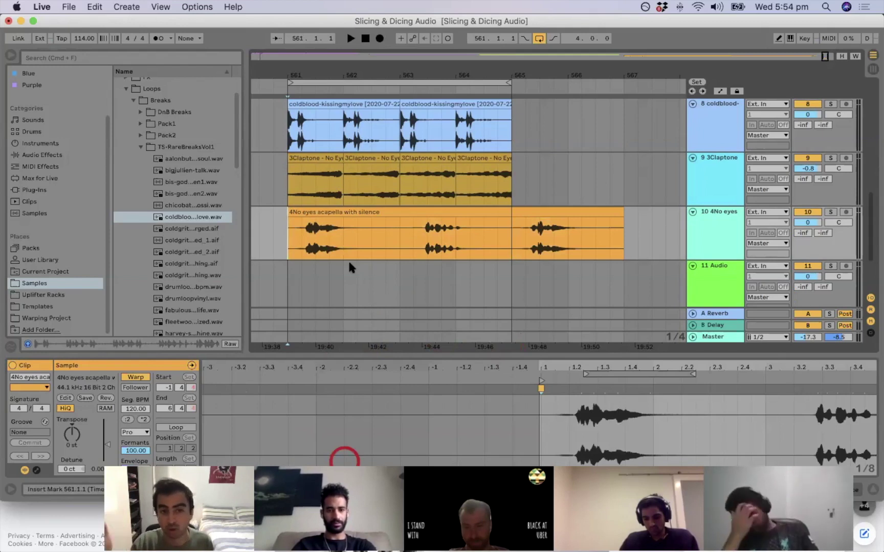
key("space")
key("space")
scroll(400, 195, "down", 3)
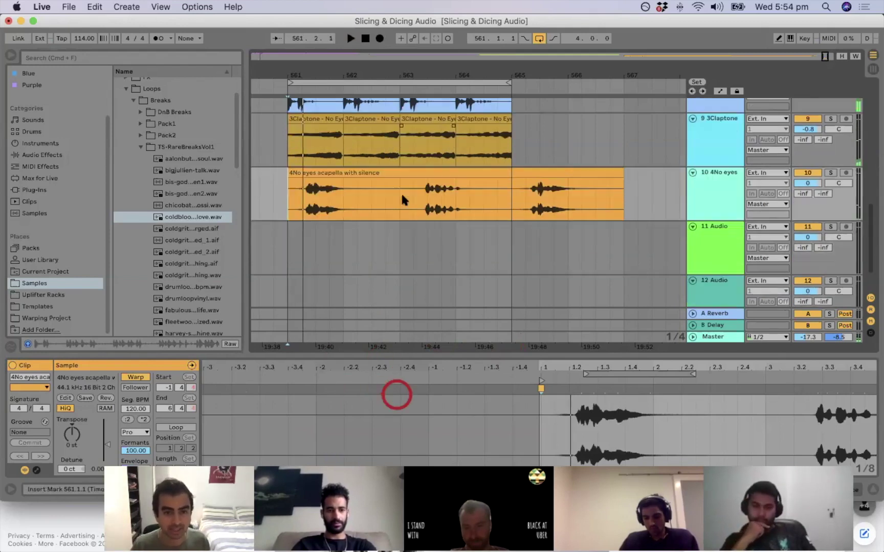
Force quit the Highlighter application and close the Force Quit window.
scroll(403, 196, "up", 2)
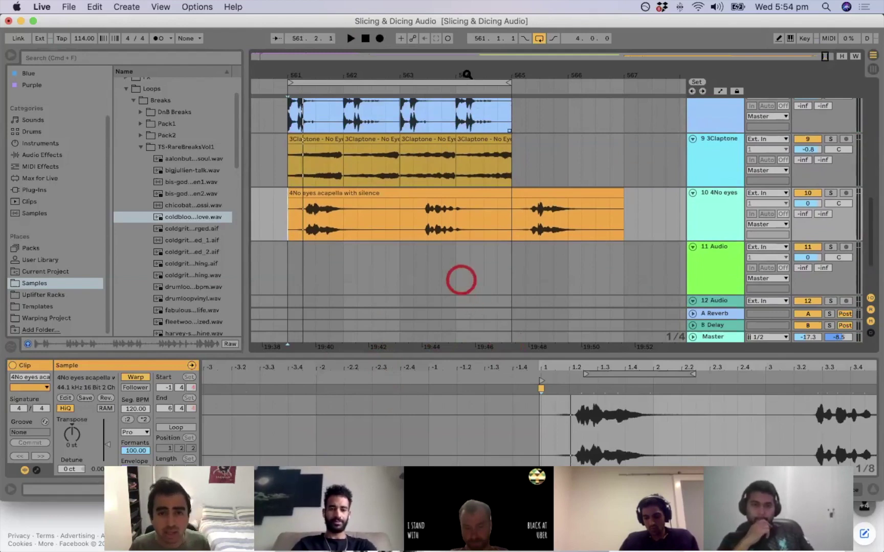
left_click_drag(467, 75, 466, 67)
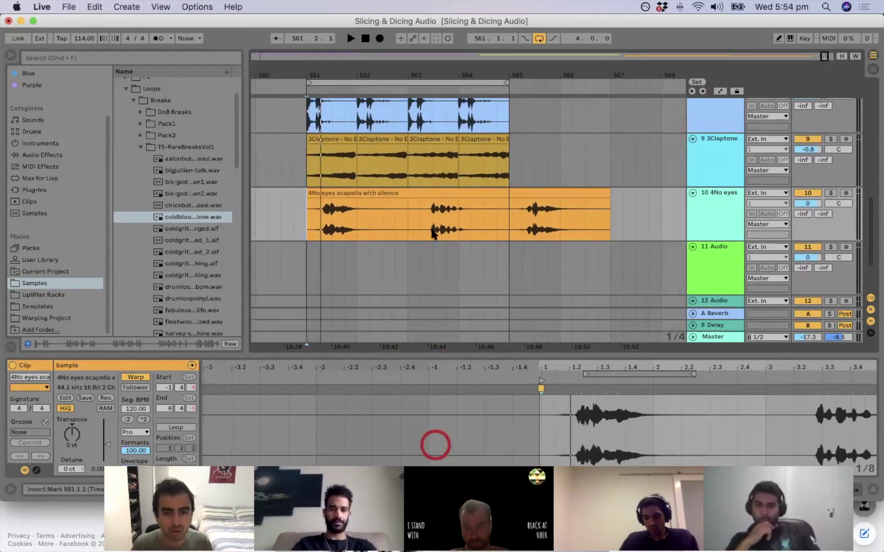
key("super+alt+Escape")
left_click(315, 338)
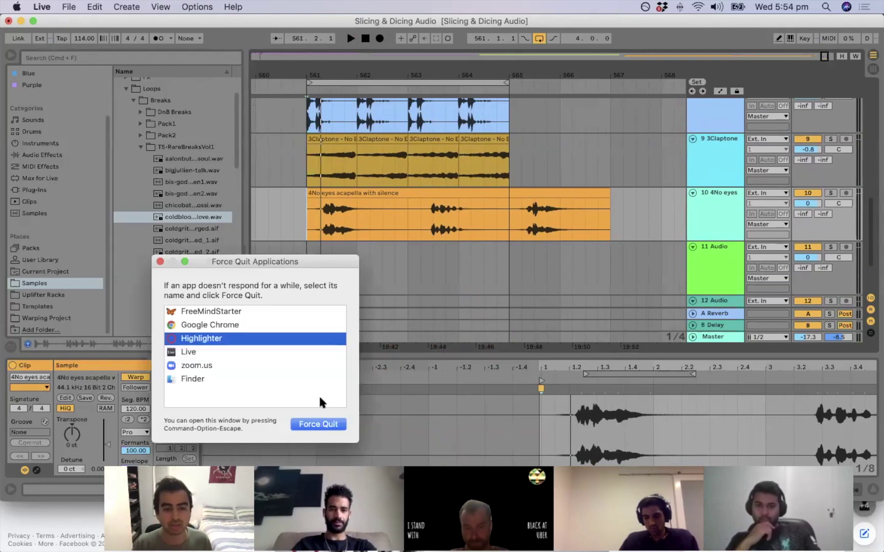
left_click(318, 424)
left_click(341, 324)
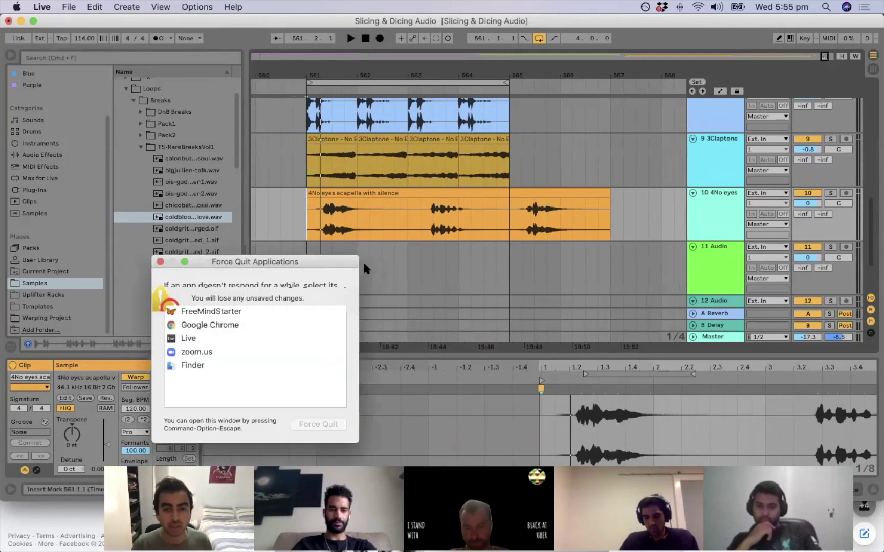
left_click(382, 225)
left_click(161, 262)
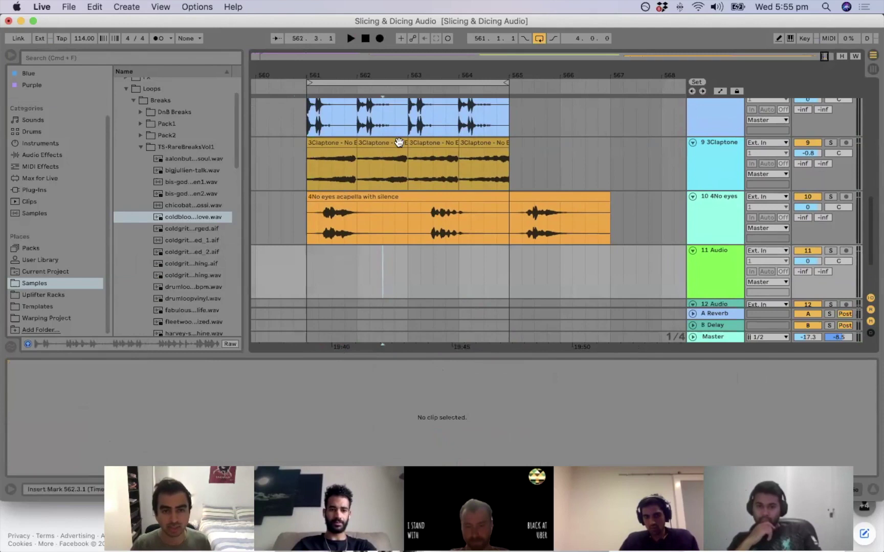
Move the Claptone clip from bar 562 to bar 565, just after the loop.
left_click(397, 145)
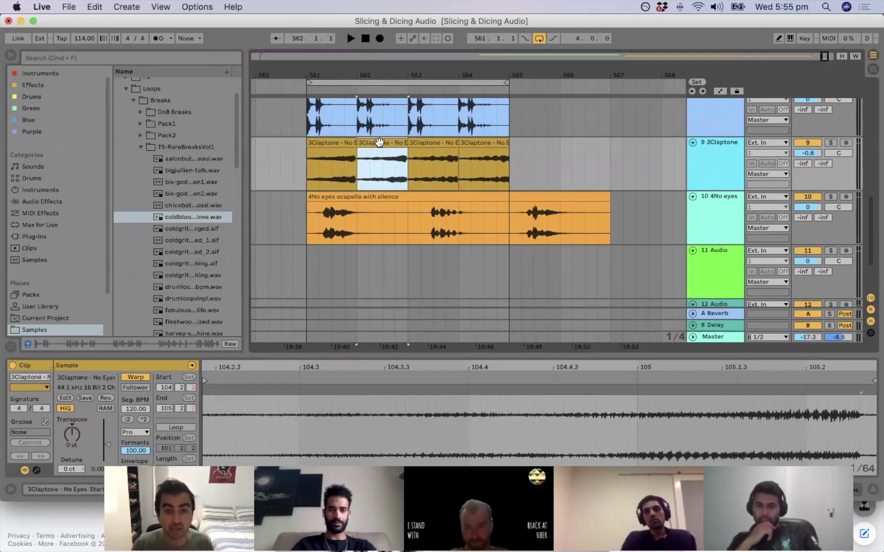
left_click(379, 163)
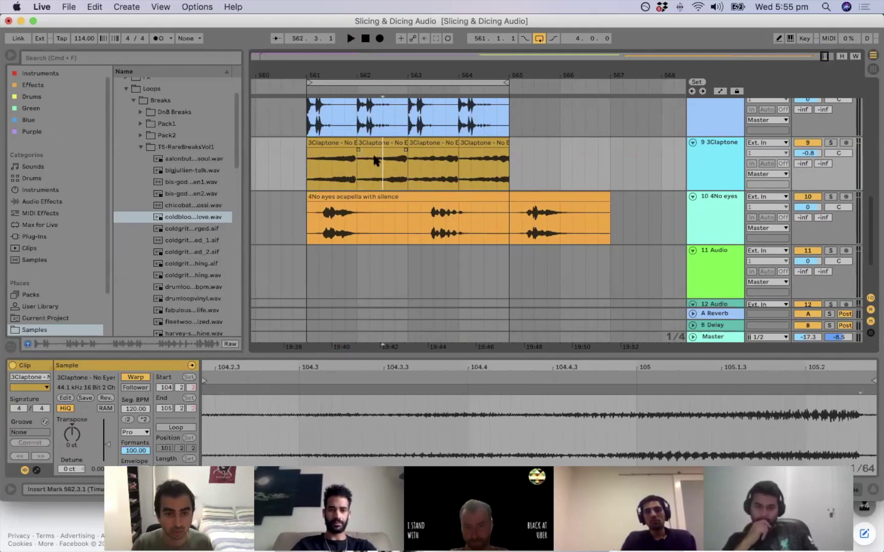
left_click(378, 143)
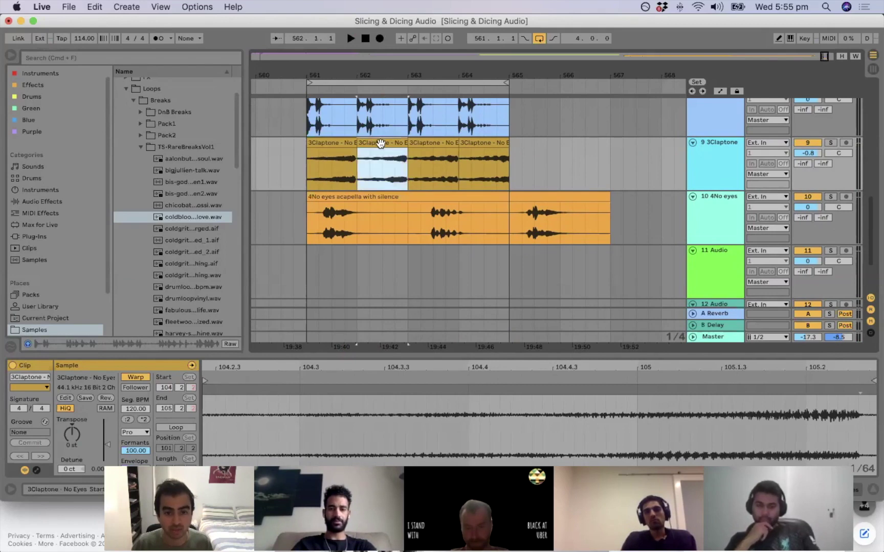
left_click_drag(378, 143, 530, 153)
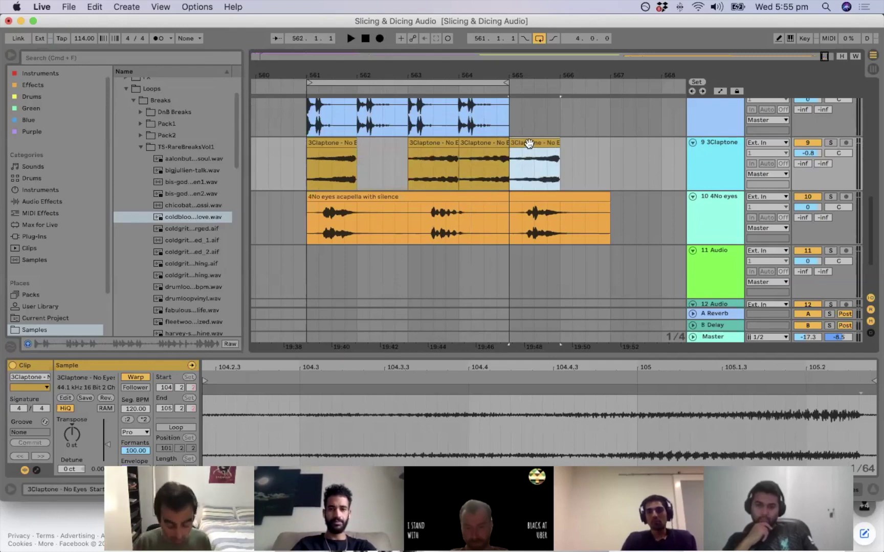
Copy the Claptone clip at bar 565 back into bar 562 and delete the one at bar 565.
left_click_drag(529, 143, 376, 144)
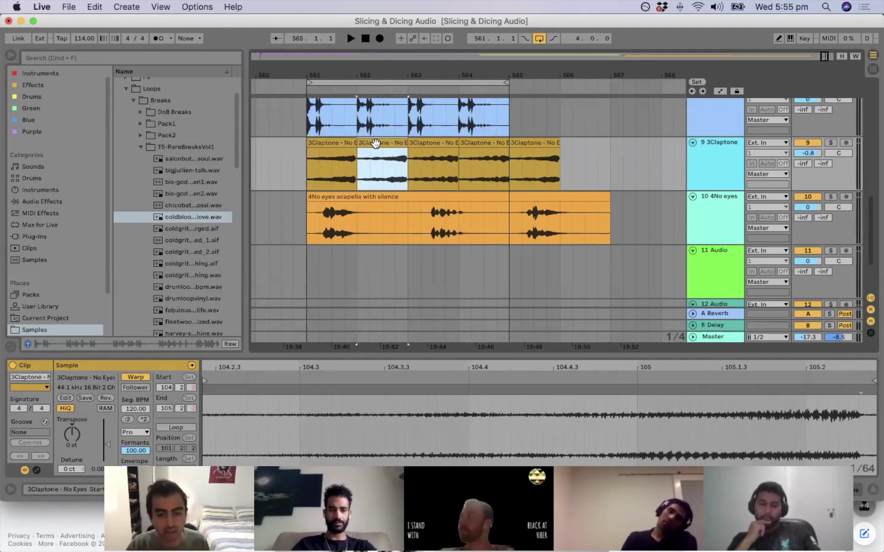
left_click(517, 144)
key("Delete")
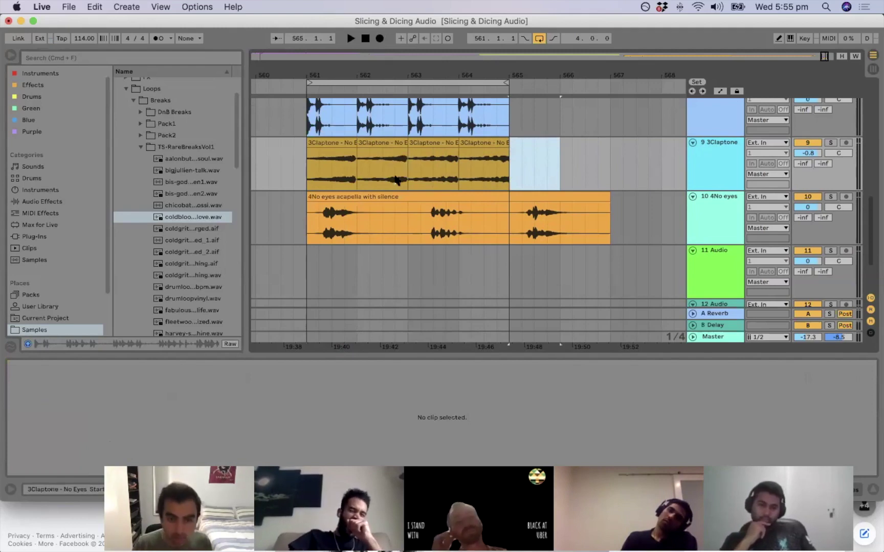
Toggle the Claptone clip at bar 563 repeatedly between deactivated and active.
scroll(432, 182, "up", 2)
scroll(419, 199, "up", 3)
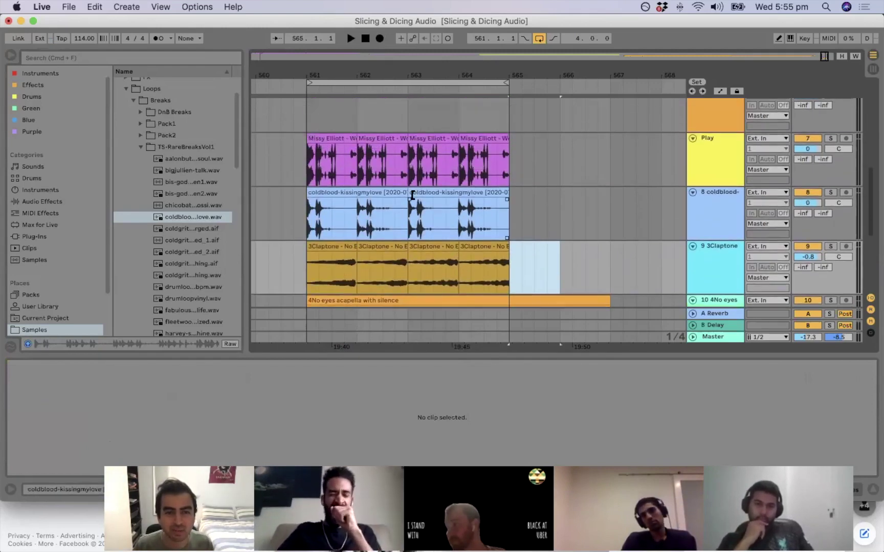
left_click(410, 229)
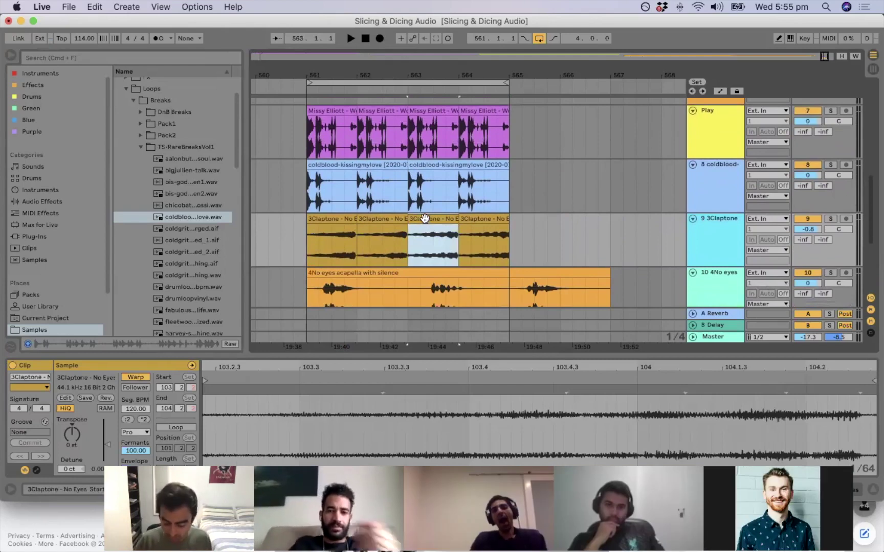
key("0")
key("0")
key("0")
key("0")
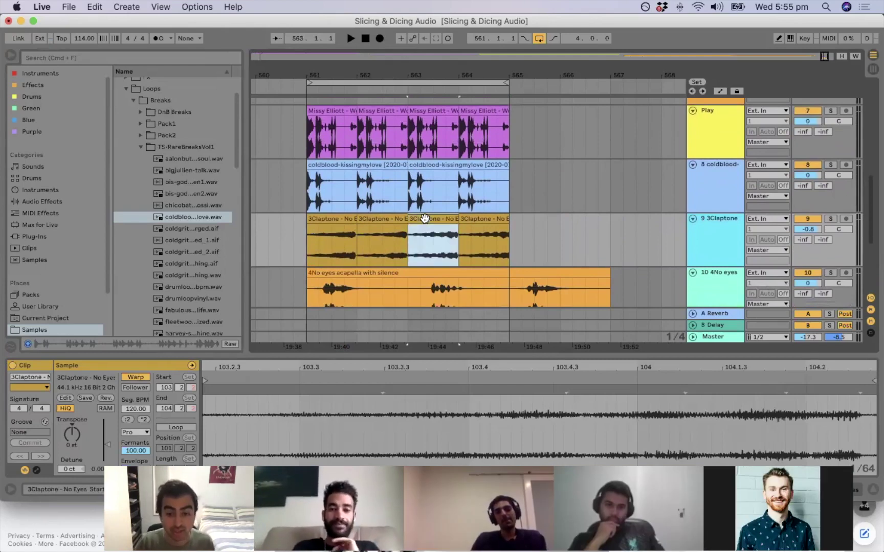
key("0")
key("0")
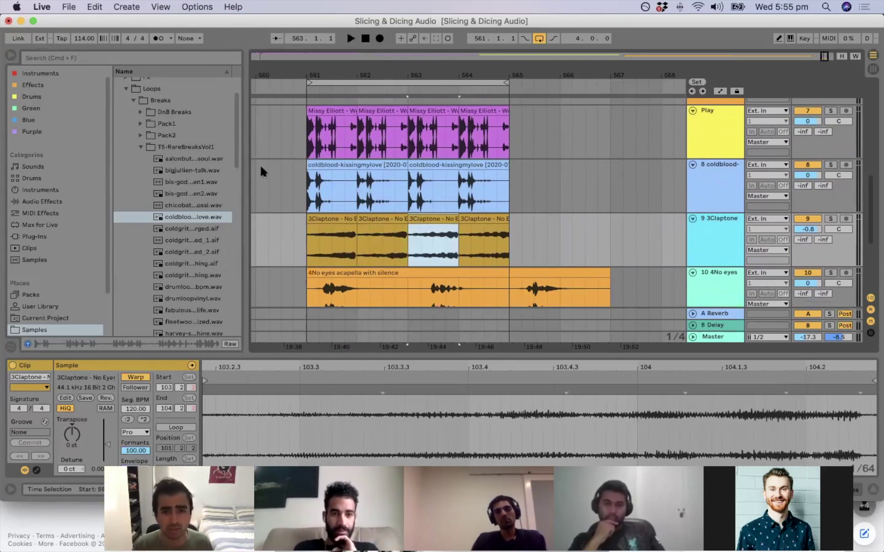
Deactivate the Claptone clip at bar 563.
left_click(429, 220)
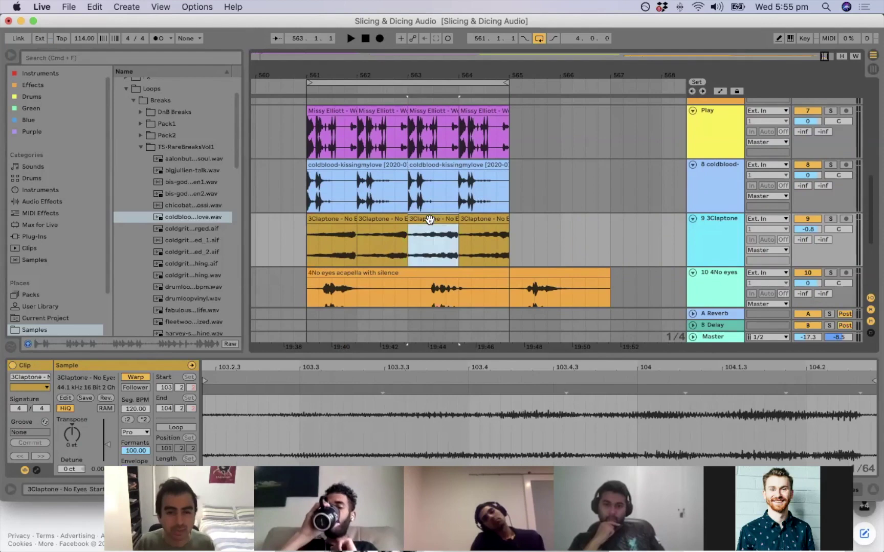
key("0")
key("0")
key("0")
key("0")
key("0")
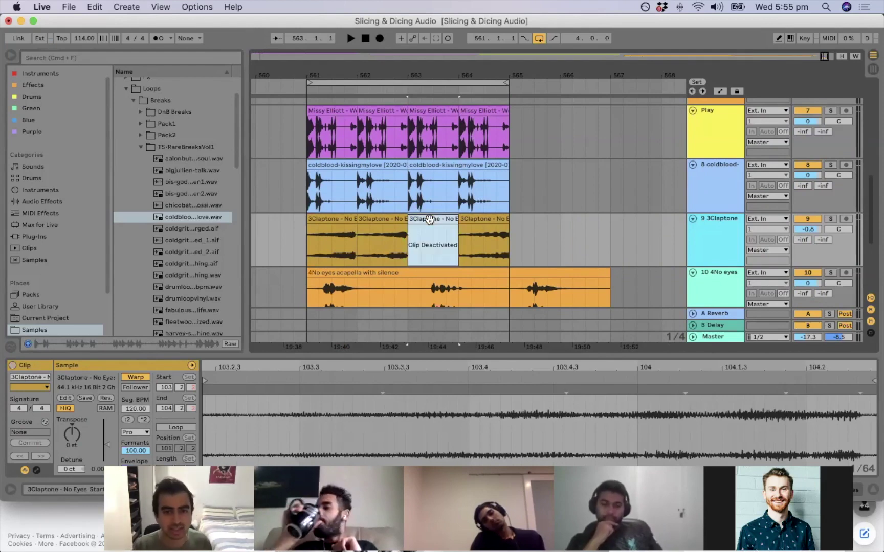
Play the loop from 562.2.1 to hear it with the bar 563 Claptone clip silenced.
left_click(370, 240)
left_click_drag(424, 74, 424, 220)
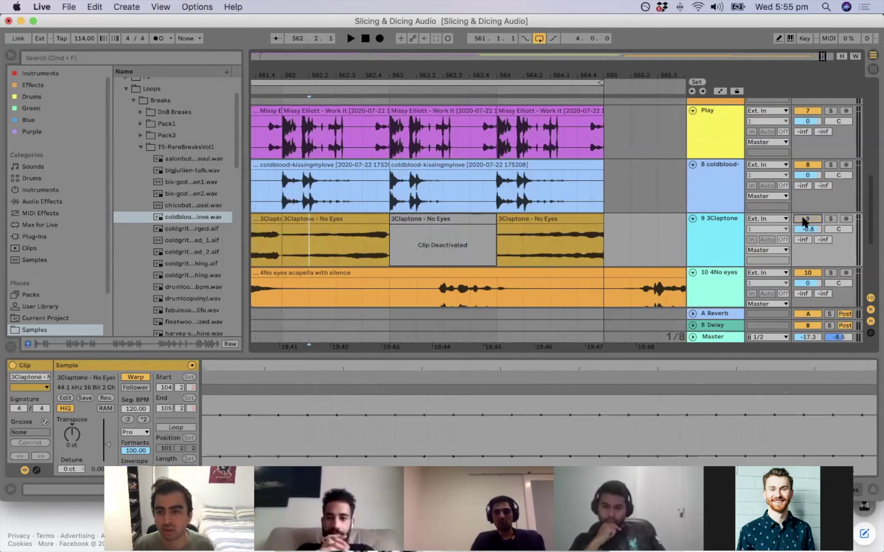
key("space")
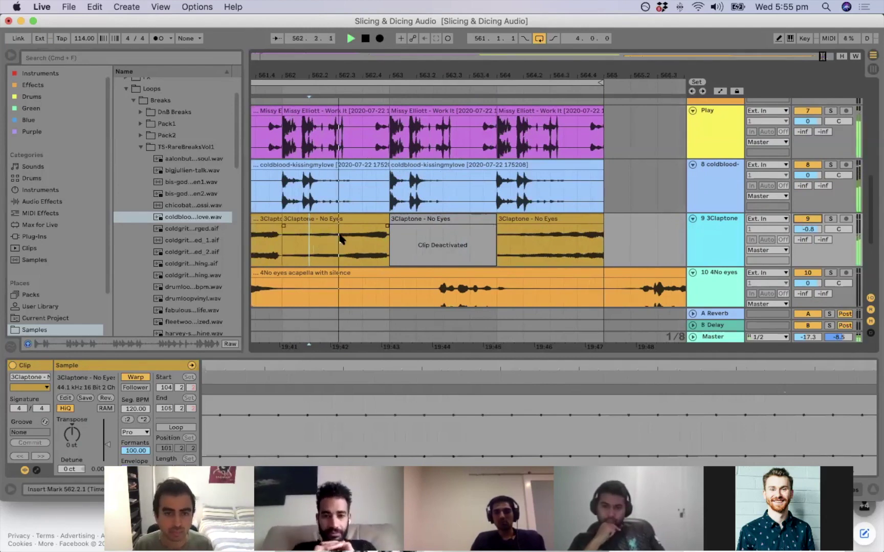
Reactivate the Claptone clip at bar 563 and stop playback.
left_click(412, 222)
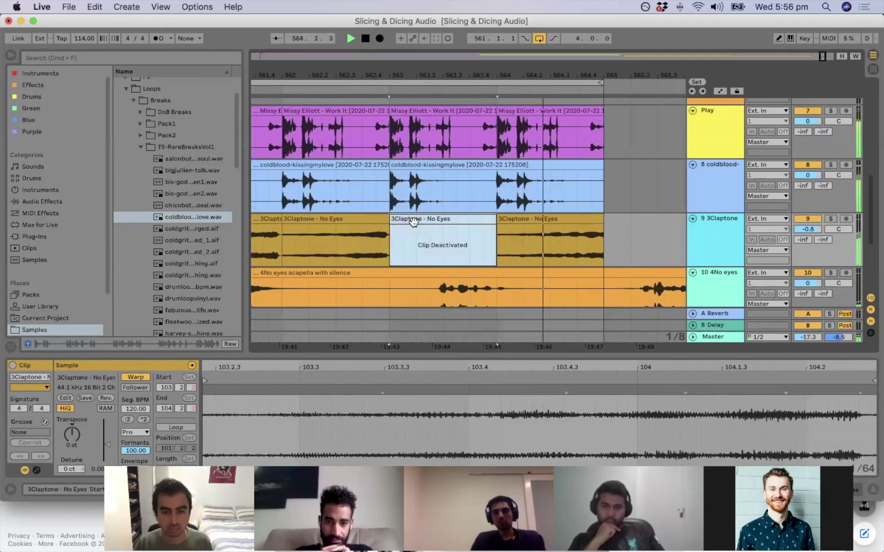
key("0")
key("space")
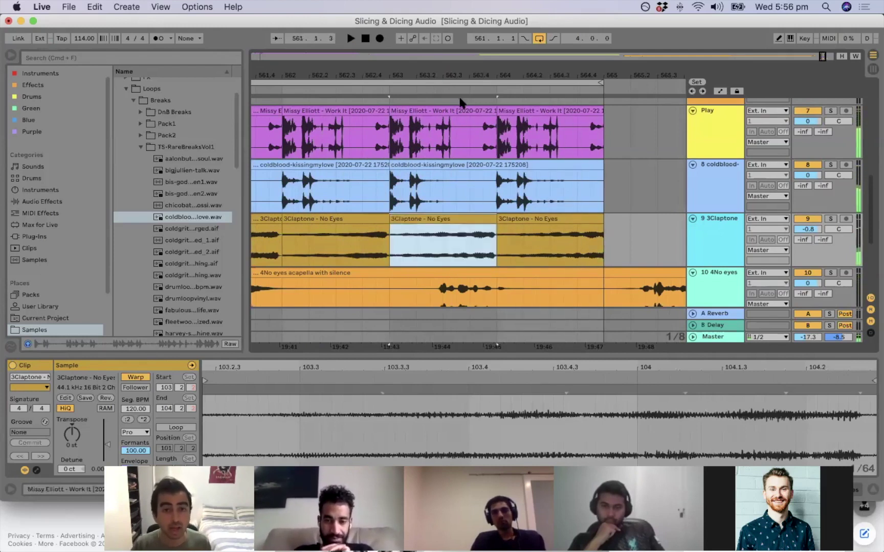
left_click_drag(447, 68, 452, 51)
scroll(463, 203, "down", 2)
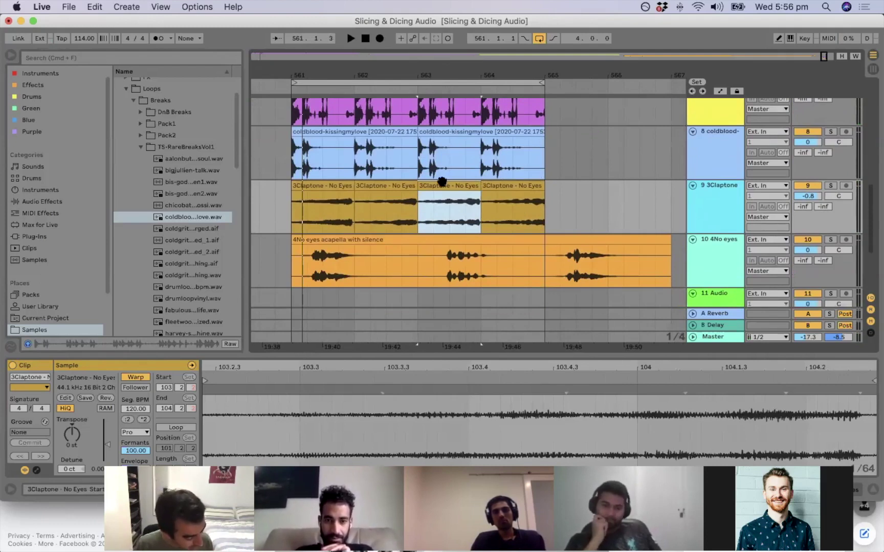
left_click_drag(441, 68, 442, 51)
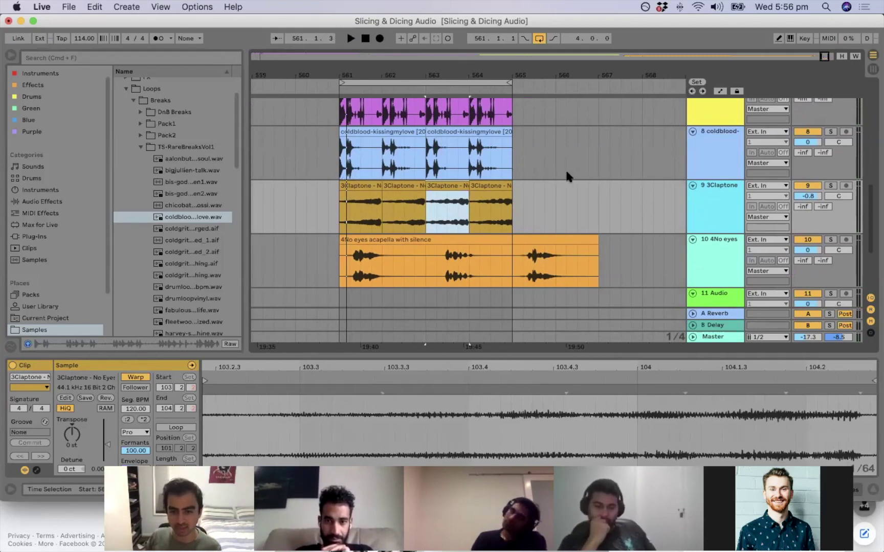
scroll(563, 172, "up", 1)
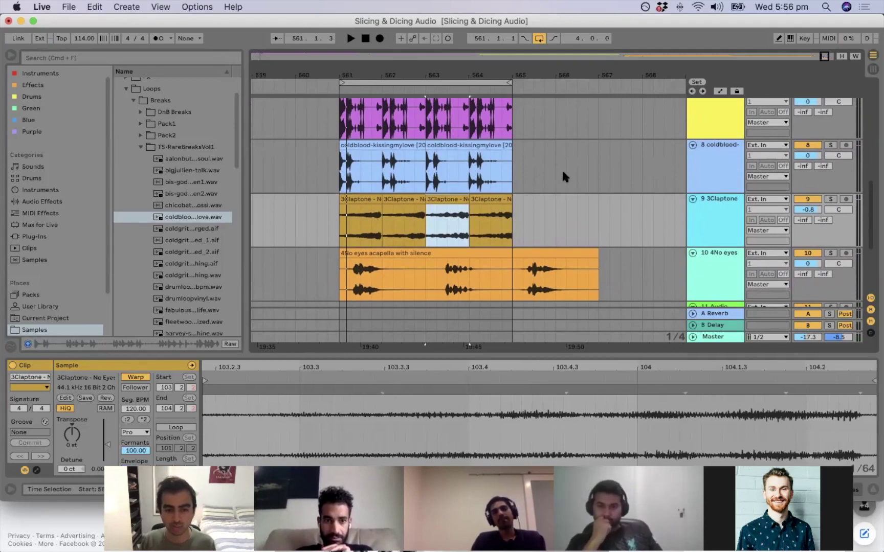
Switch to the FreeMind lesson outline and select the Automation mode node under Slicing & Dicing in Lesson 3.
key("super+Tab")
key("super+s")
type("/")
key("Return")
key("super+z")
key("Left")
key("Right")
key("space")
key("Left")
key("Right")
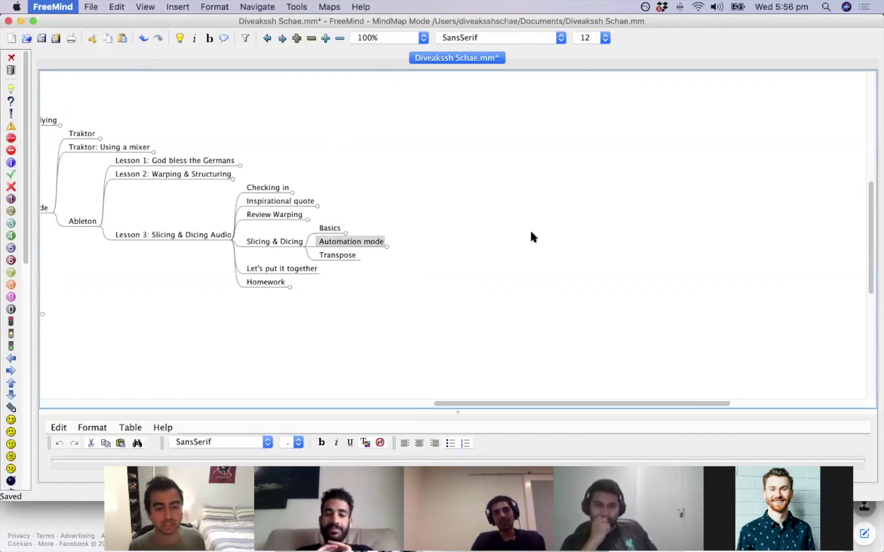
Expand the Automation mode node to read its subtopics.
key("space")
key("Right")
key("Up")
key("Left")
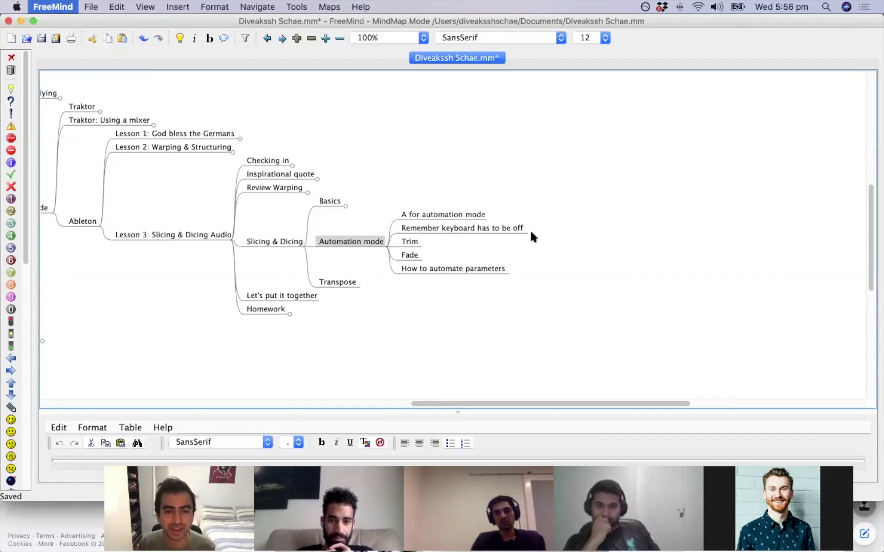
Collapse the Automation mode node and switch back to Ableton Live.
key("space")
key("Left")
key("Right")
key("space")
key("space")
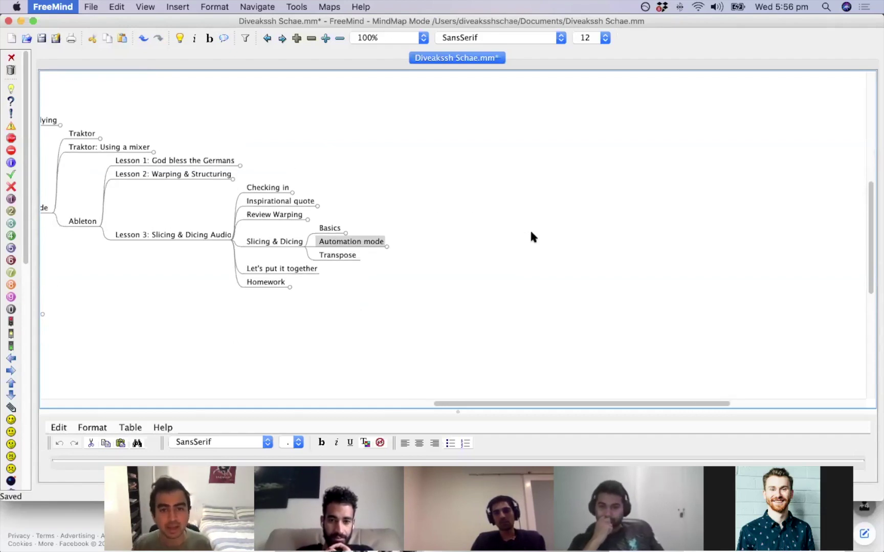
key("super+Tab")
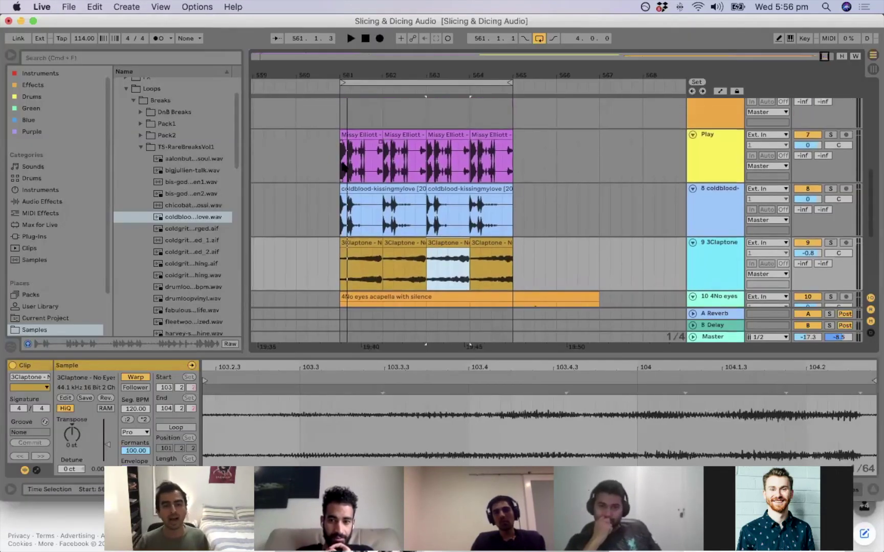
Play the loop briefly from the start of the second Missy Elliott clip at bar 562 and stop it.
left_click(344, 167)
scroll(743, 187, "down", 1)
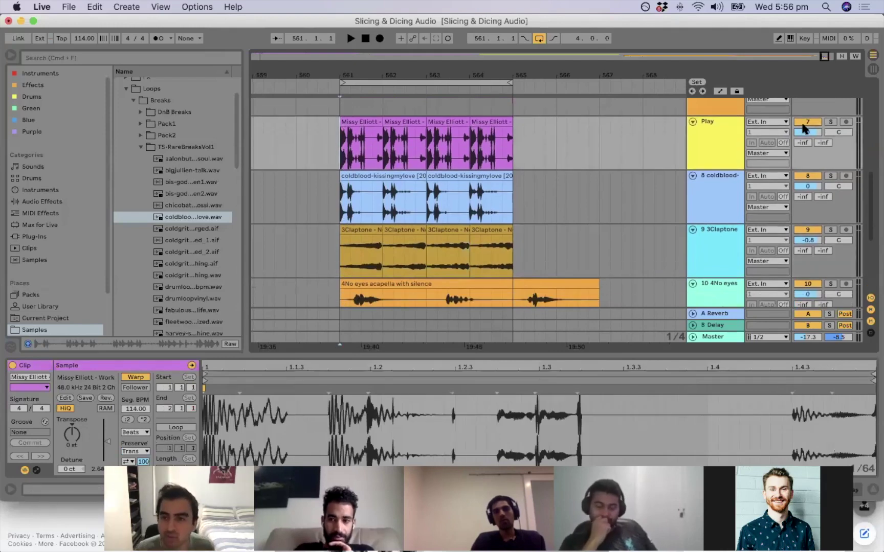
scroll(782, 230, "down", 1)
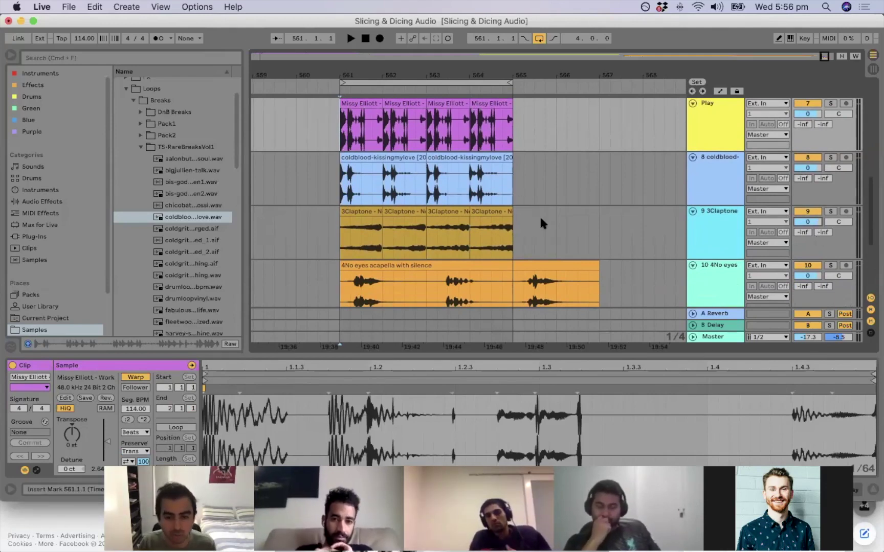
scroll(520, 174, "up", 2)
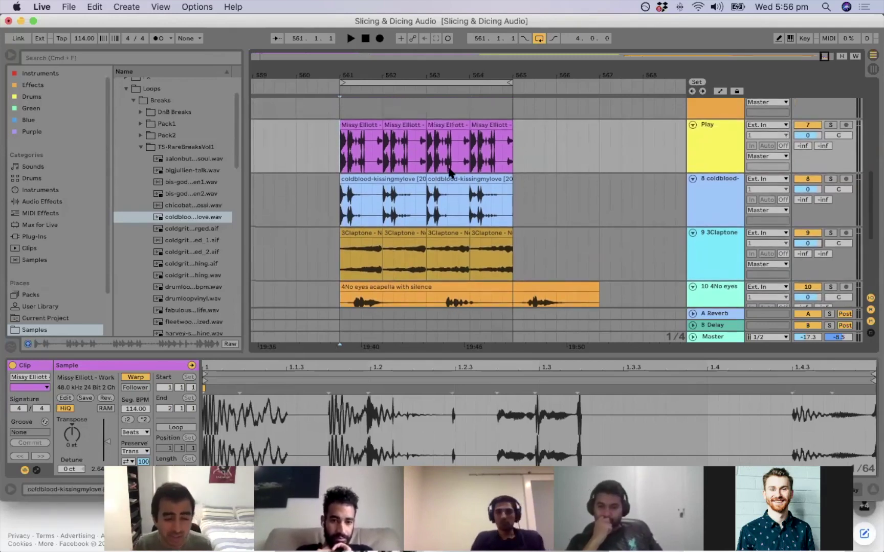
left_click(383, 162)
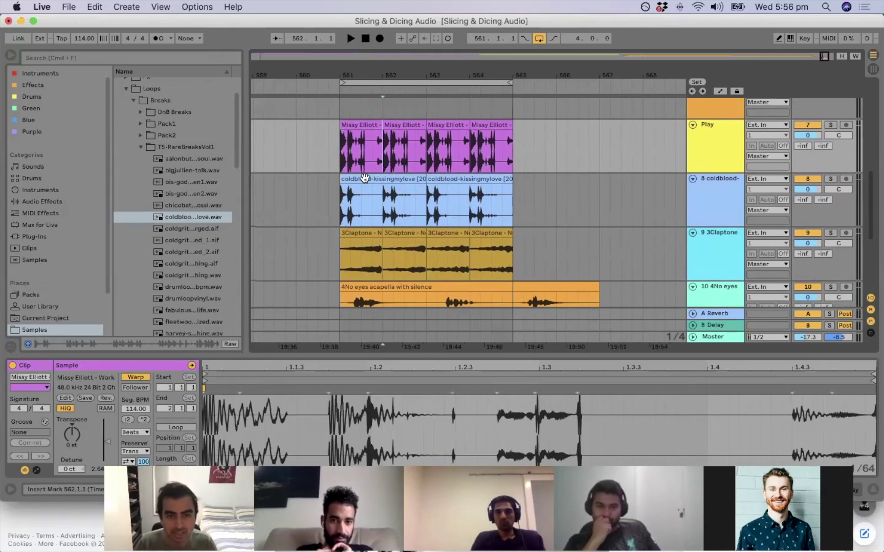
key("space")
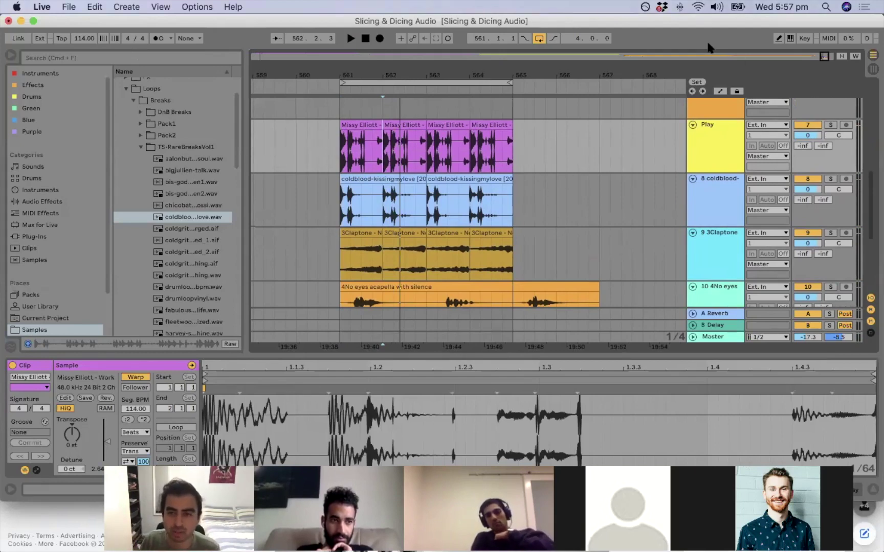
Show automation mode for the tracks, hide it again, and place the insert marker at 566.2.1 on the Play track.
left_click(720, 93)
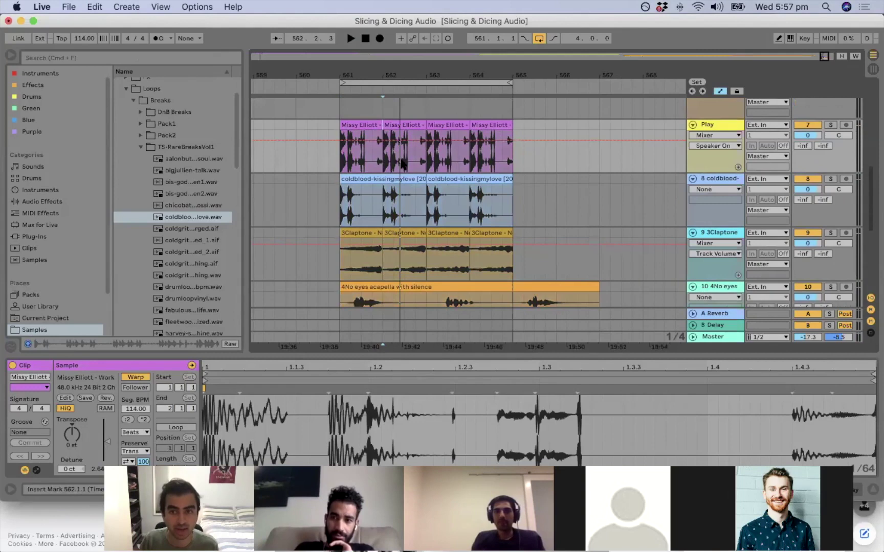
left_click(721, 92)
left_click(569, 152)
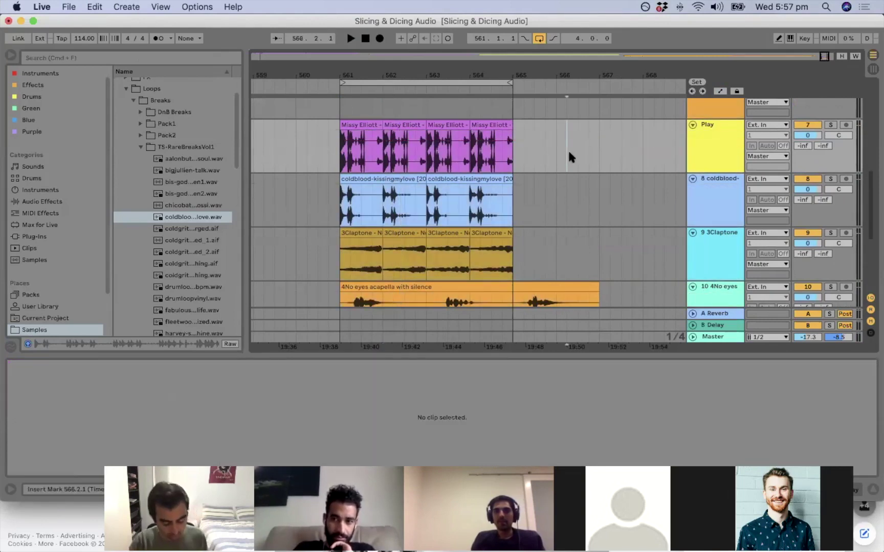
Toggle automation mode on and off for the tracks, leaving it shown.
key("a")
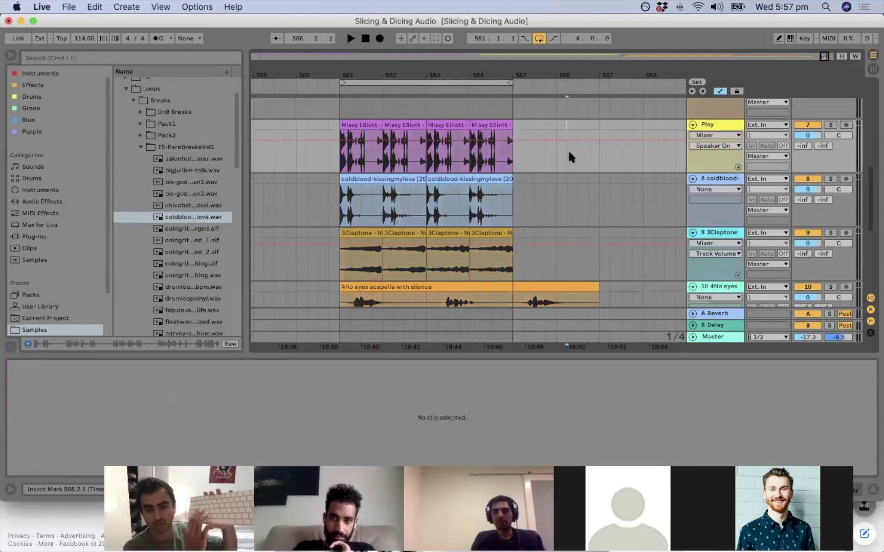
key("a")
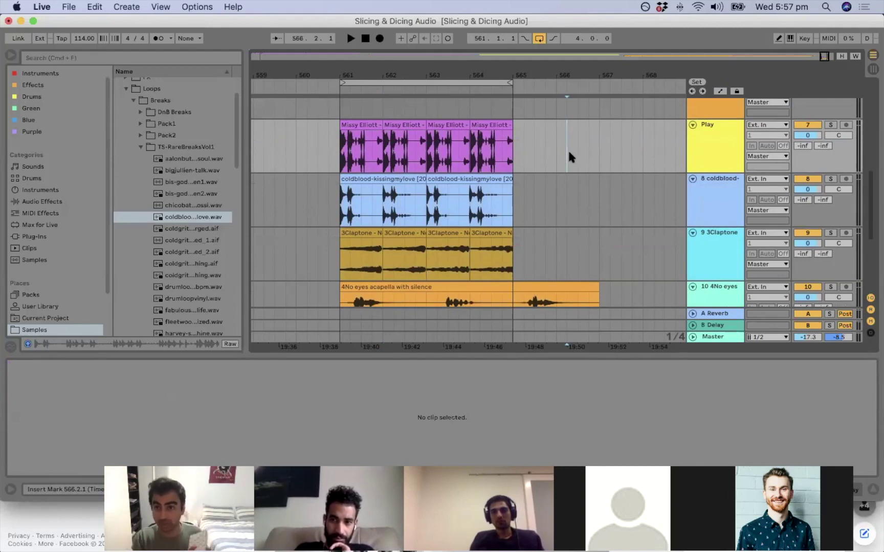
left_click(791, 39)
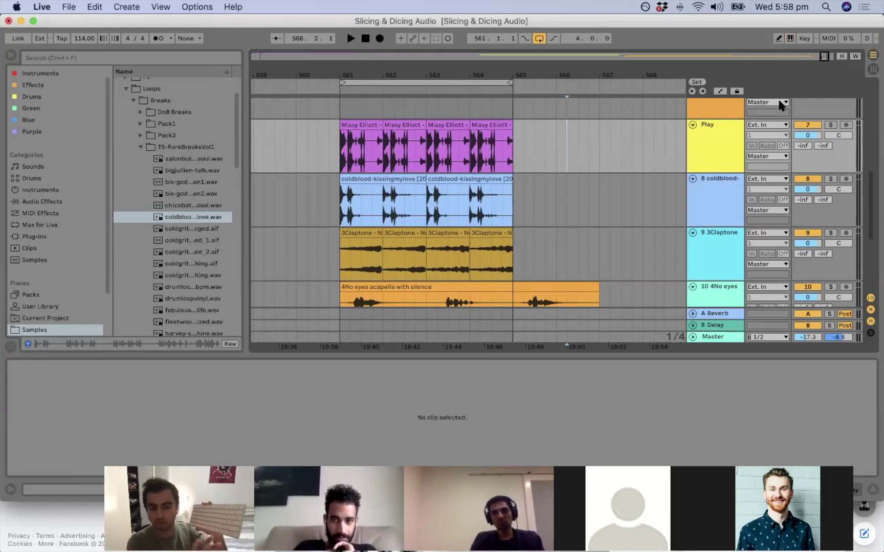
key("a")
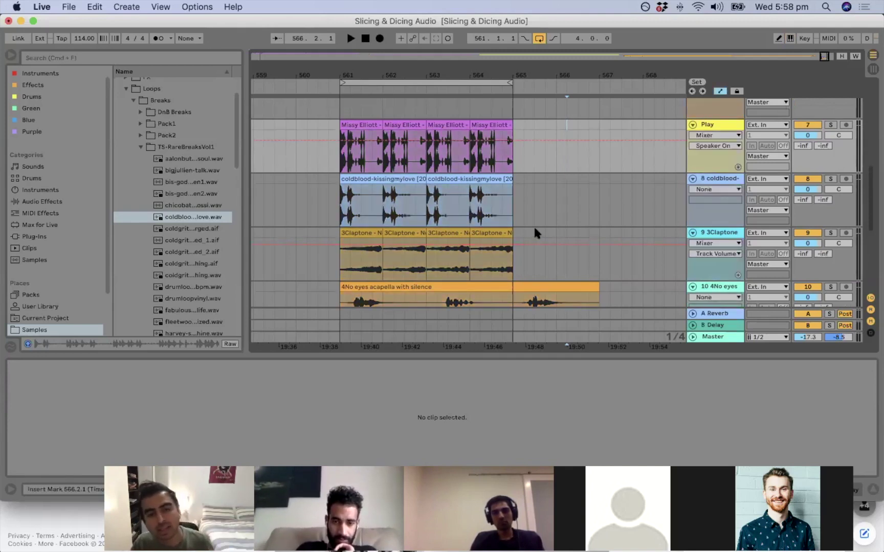
Place the insert marker at 561.2.1 on the 3Claptone track, and play the loop briefly before stopping it.
left_click(347, 264)
key("space")
key("space")
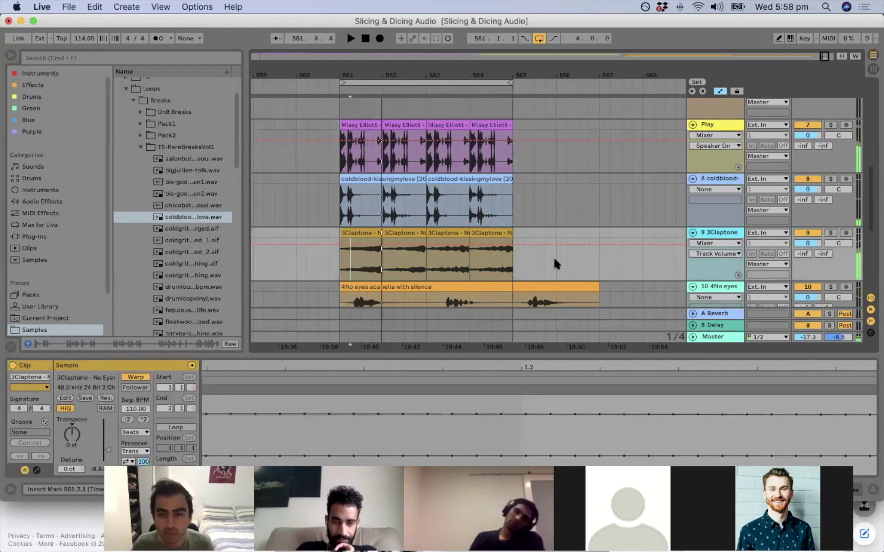
scroll(440, 278, "left", 1)
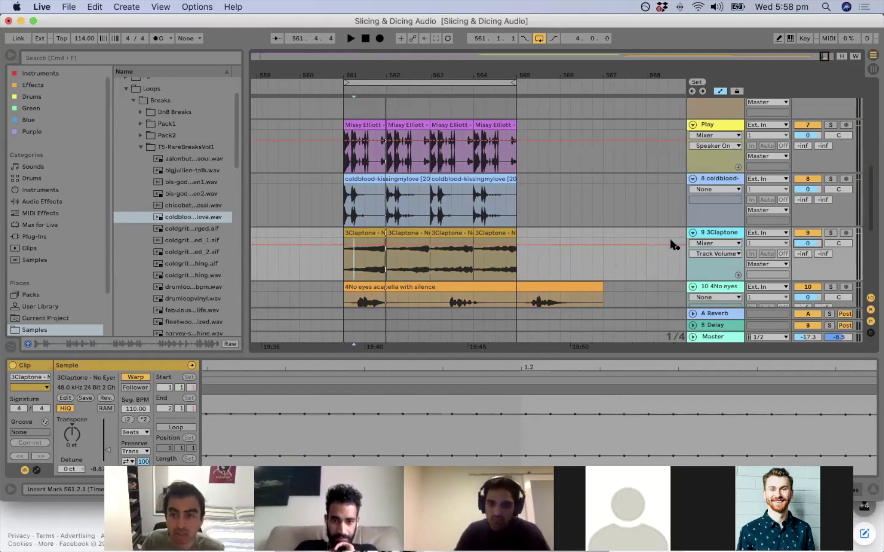
Add Track Volume breakpoints on the 3Claptone track at 0.0 dB at bar 561 and about 5.8 dB at bar 562.
left_click(343, 246)
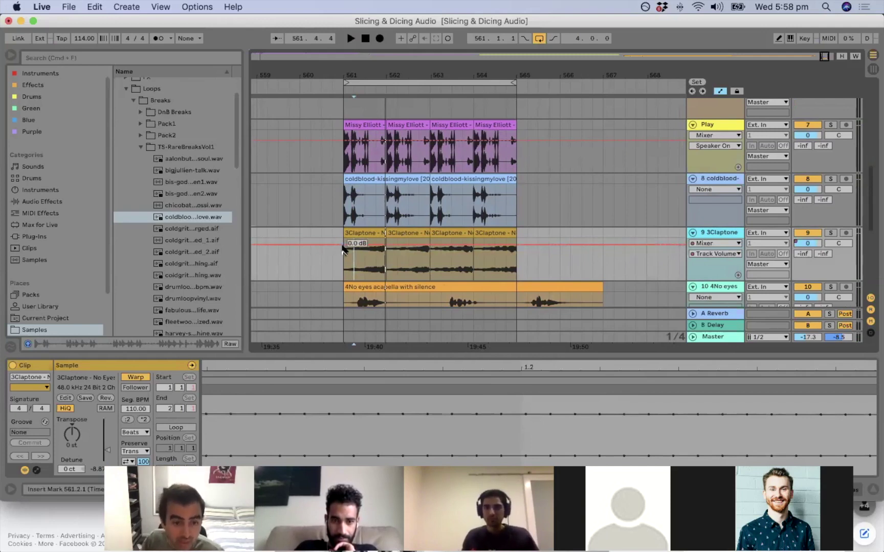
scroll(341, 251, "up", 10)
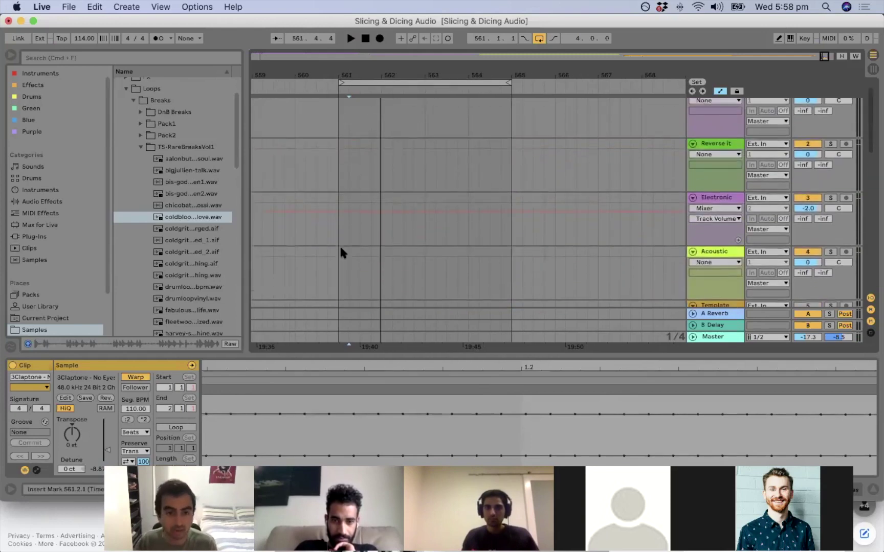
scroll(341, 251, "down", 10)
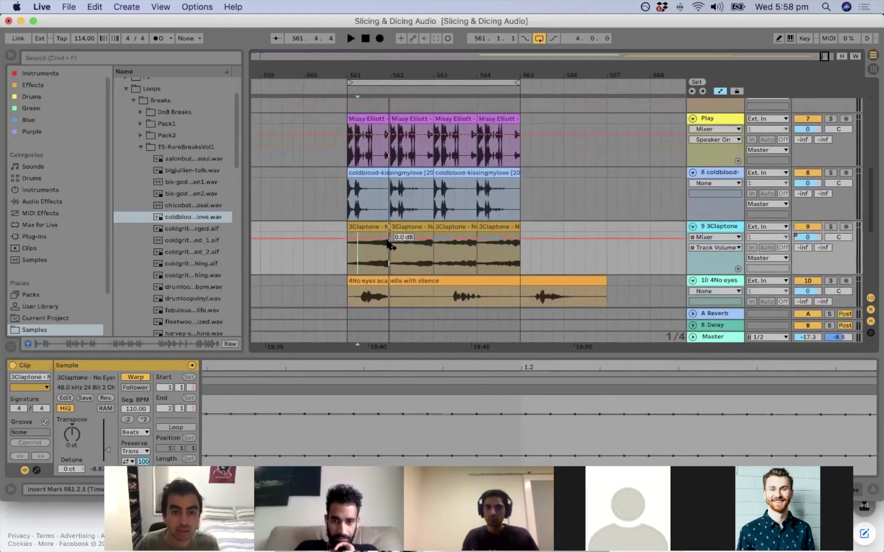
left_click_drag(390, 244, 390, 238)
left_click_drag(390, 265, 390, 237)
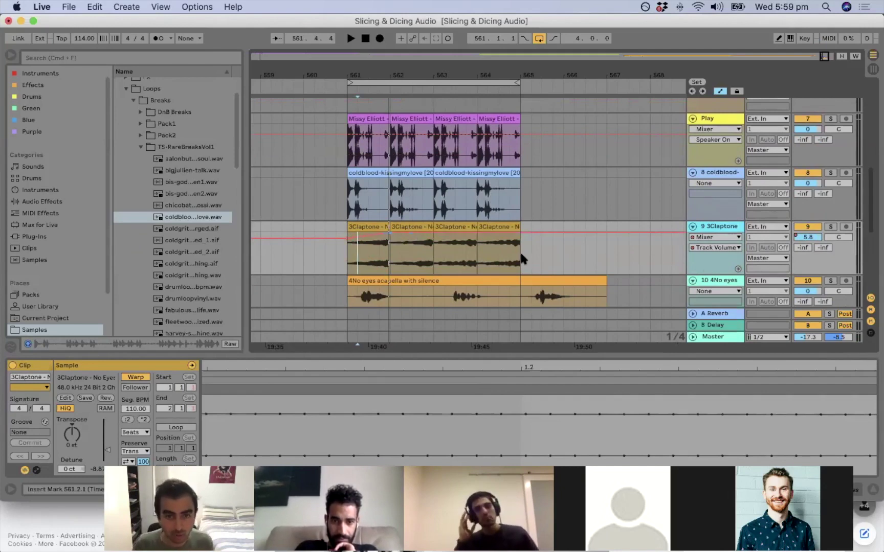
scroll(535, 245, "down", 1)
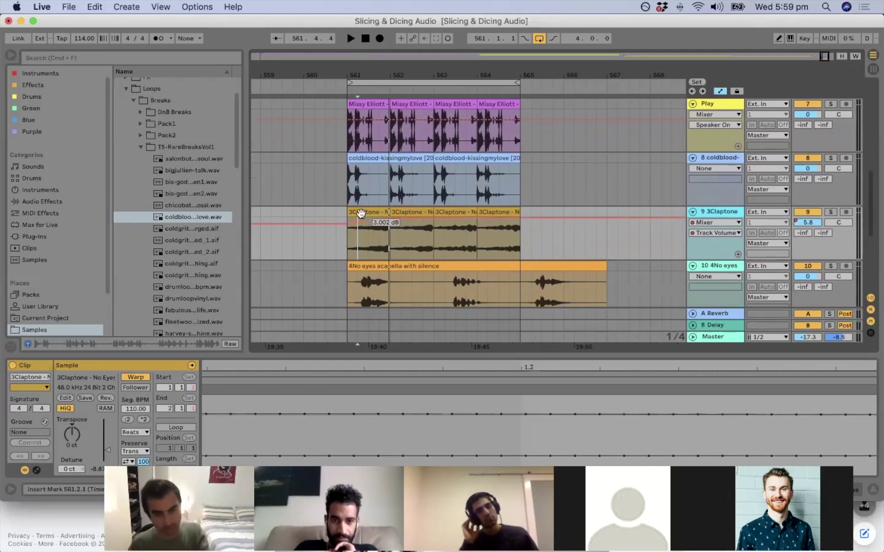
Move the 3Claptone Track Volume automation into its own lane and delete the breakpoints within the selected span across the four clips.
left_click(737, 254)
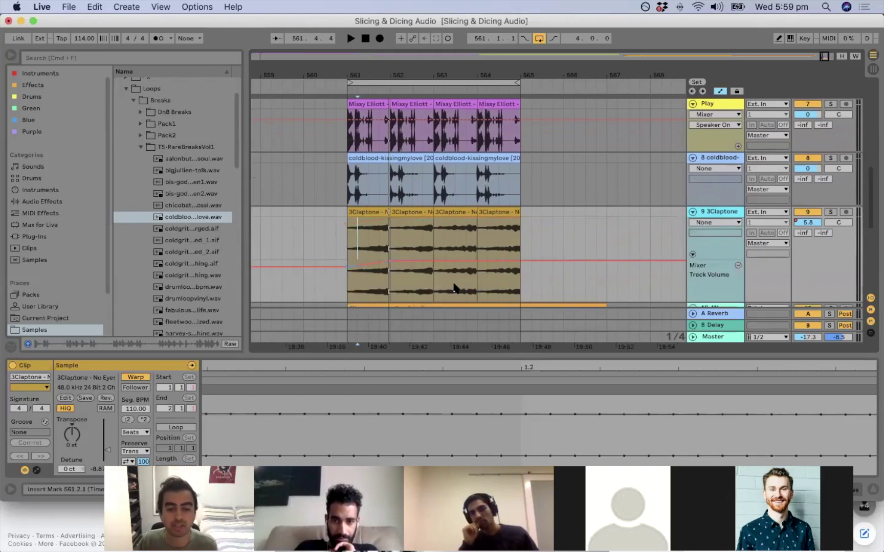
scroll(458, 286, "down", 3)
left_click_drag(509, 243, 348, 243)
key("Delete")
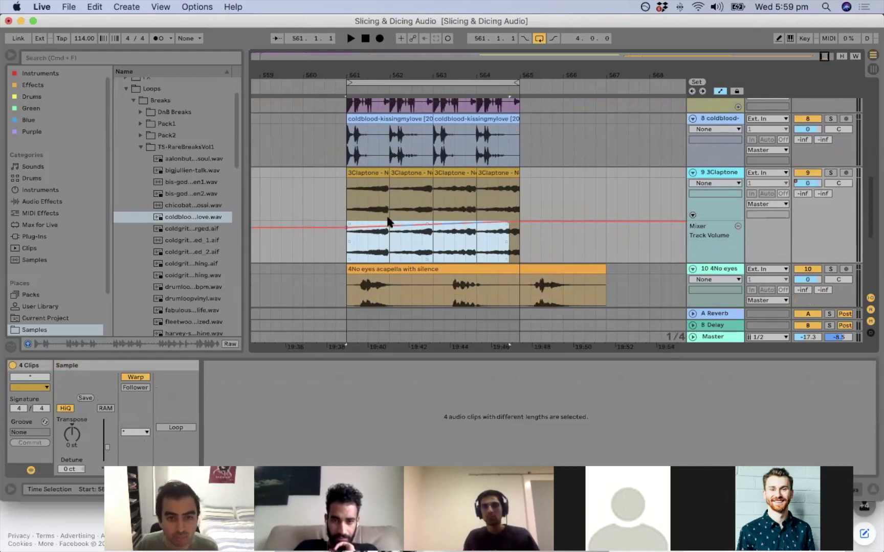
Reshape the 3Claptone volume automation into a ramp from about -14.6 dB at bar 561 to 6.0 dB at bar 562.
left_click(364, 176)
left_click(492, 174, "shift")
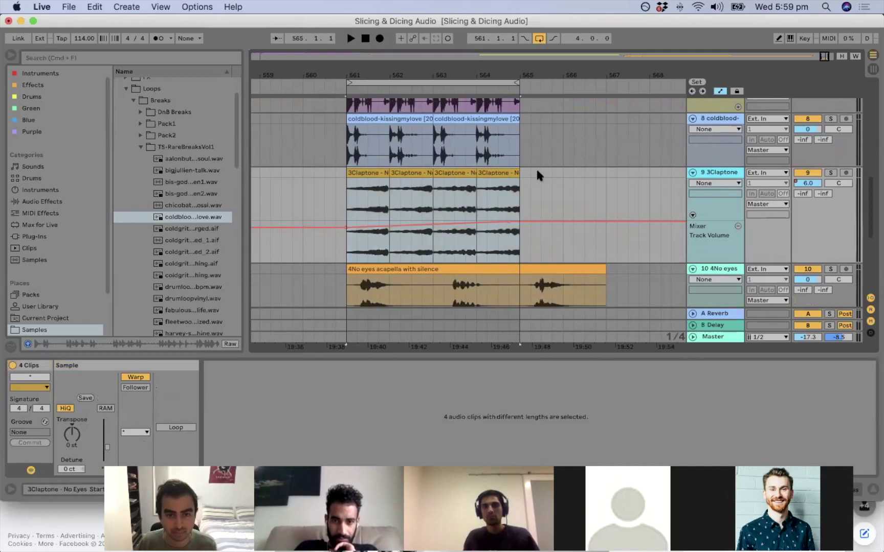
left_click(498, 246)
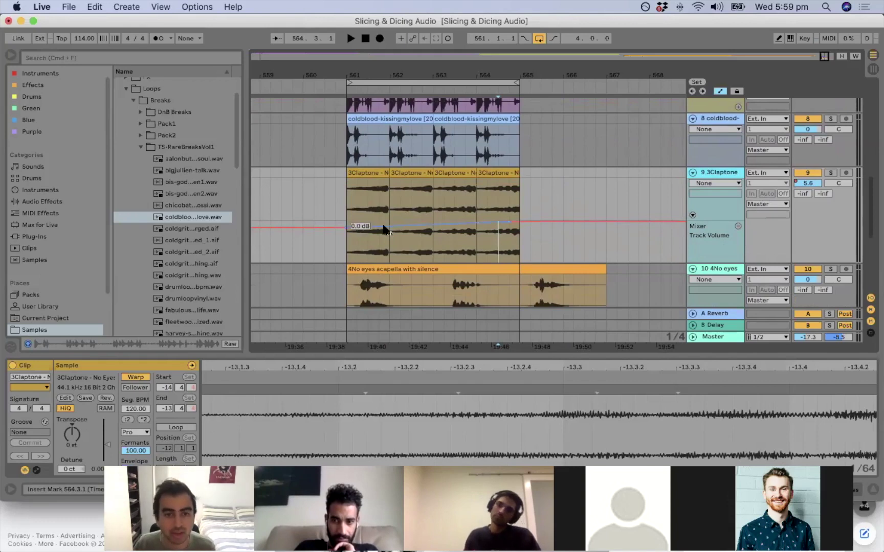
left_click_drag(369, 227, 389, 222)
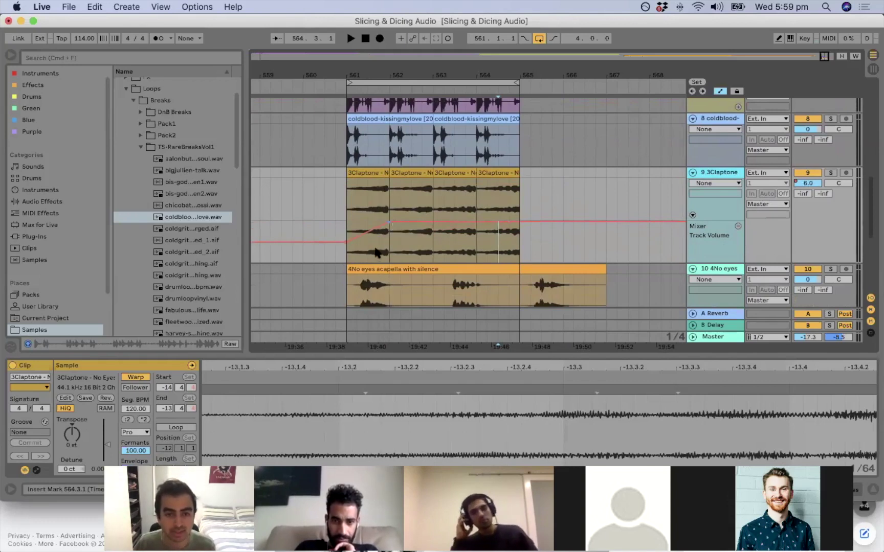
Play the loop from the start of bar 561 to hear the Claptone volume ramp, and stop it.
key("space")
key("space")
left_click(347, 208)
key("space")
key("space")
Raise the clip volume of all four Claptone clips, bringing the first to about -3.8 dB, and audition the loop from bar 561.
left_click(373, 173)
left_click(482, 172, "shift")
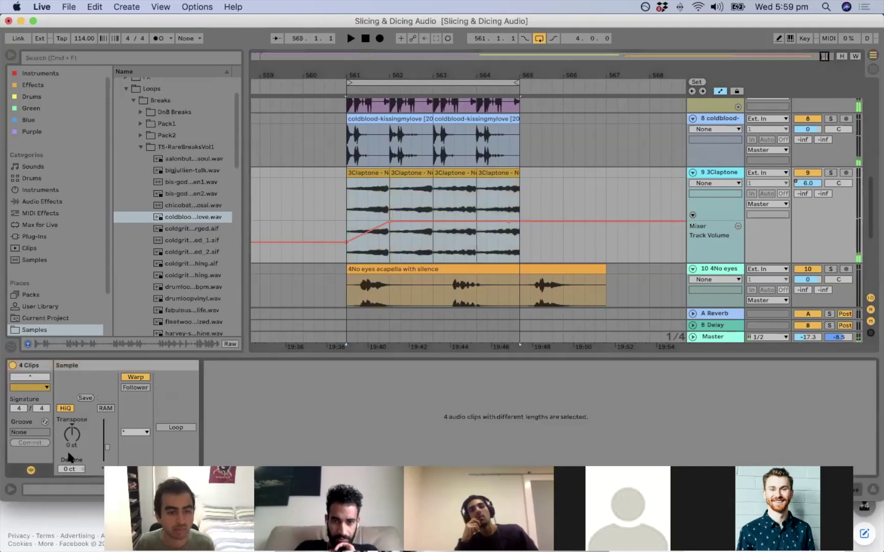
left_click_drag(107, 446, 107, 450)
left_click(380, 197)
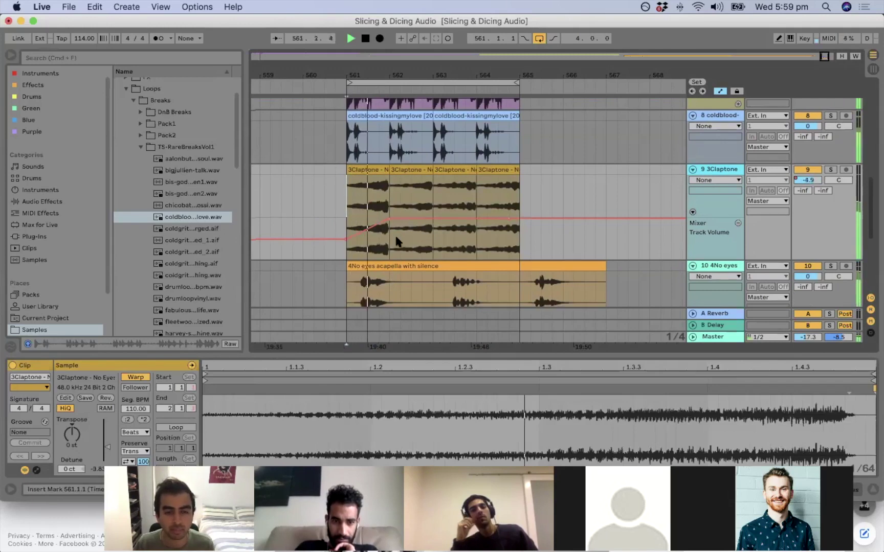
key("space")
Duplicate the volume ramp from the first Claptone clip across the other three clips, through bar 564.
left_click_drag(389, 243, 350, 246)
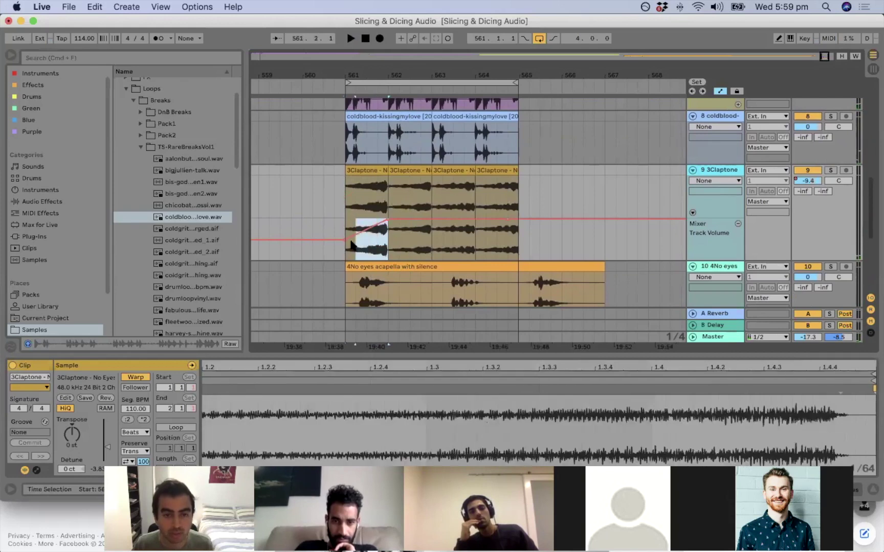
key("super+c")
left_click(388, 245)
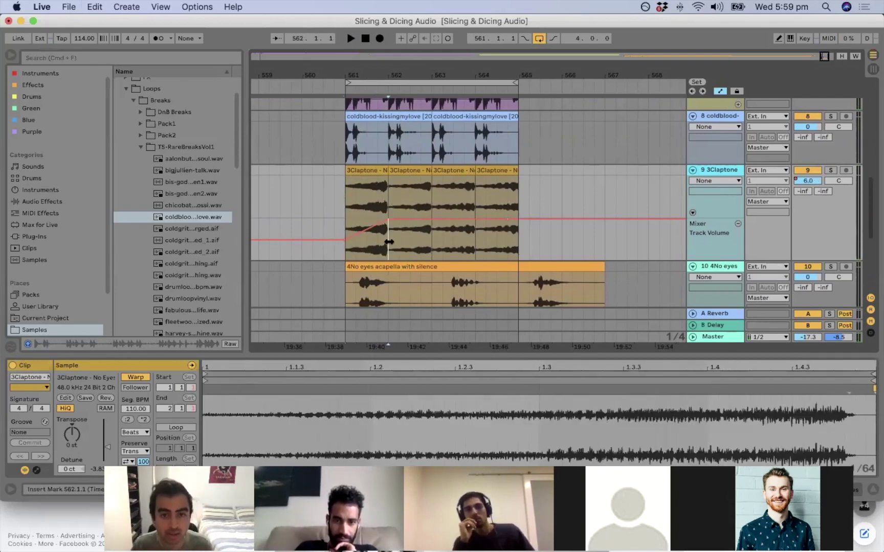
left_click_drag(389, 242, 432, 249)
key("super+d")
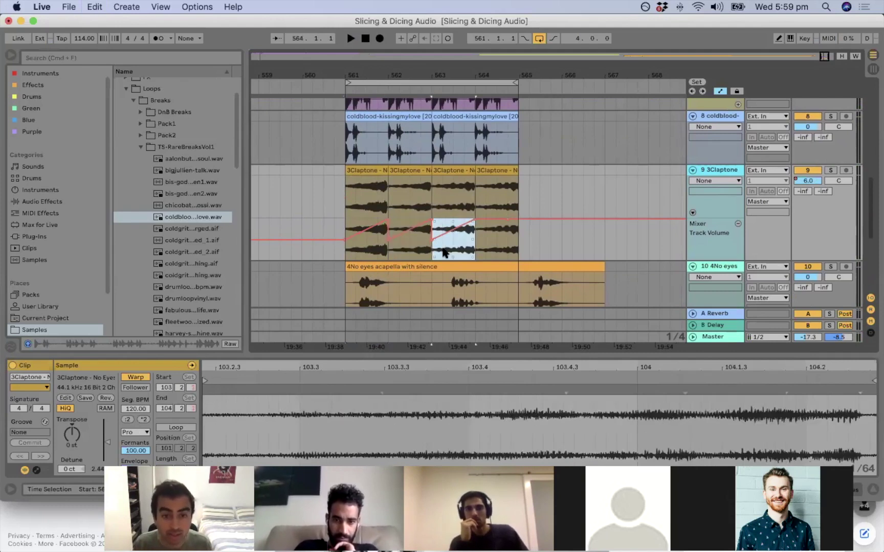
key("super+d")
Play the loop from bar 561 while raising the clip volume of the last three Claptone clips to 6.19 dB, then stop it.
left_click(348, 204)
key("space")
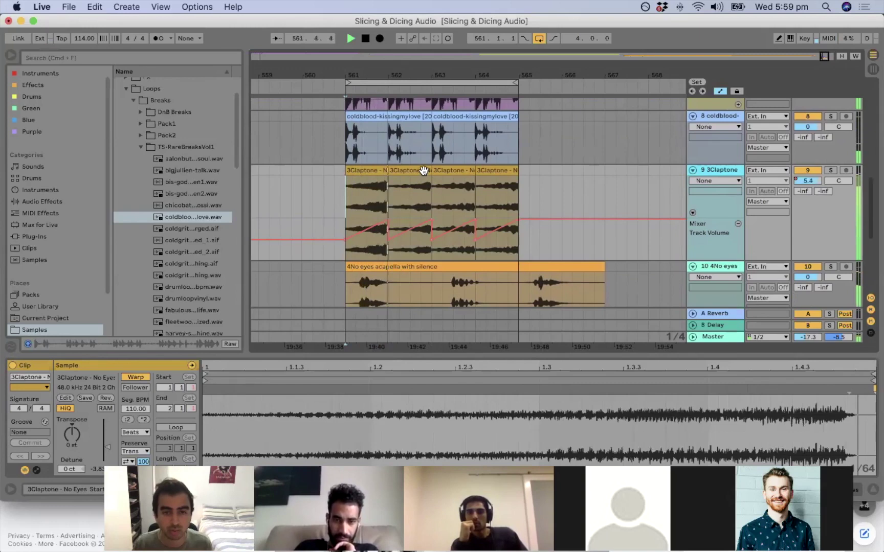
left_click(421, 171)
left_click(491, 171, "shift")
left_click_drag(108, 441, 108, 437)
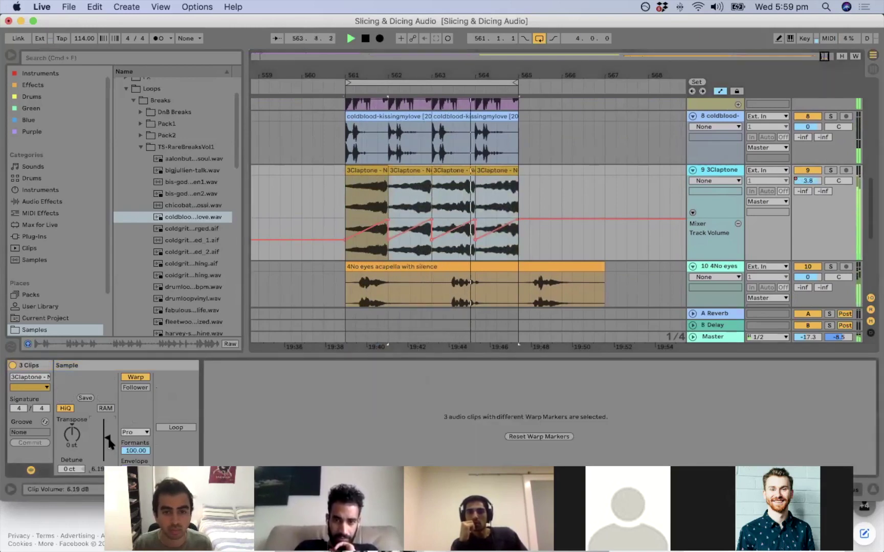
left_click(583, 204)
key("space")
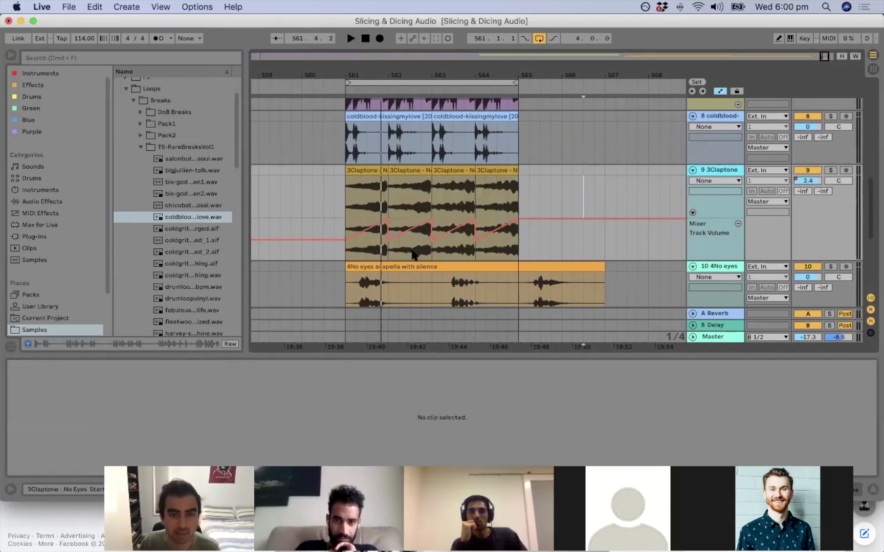
Bend the volume ramp in bar 561 into a curve that rises late, and audition the loop from its start.
left_click(375, 231)
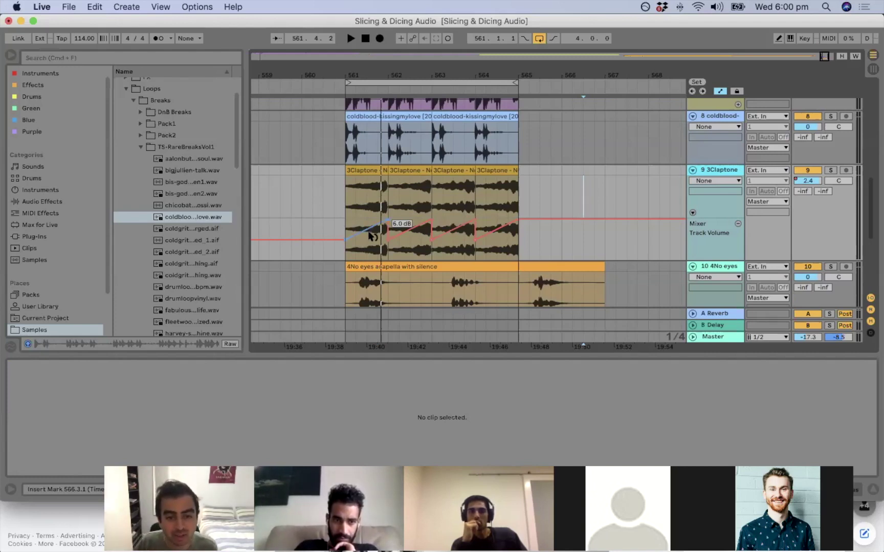
left_click_drag(369, 233, 369, 241)
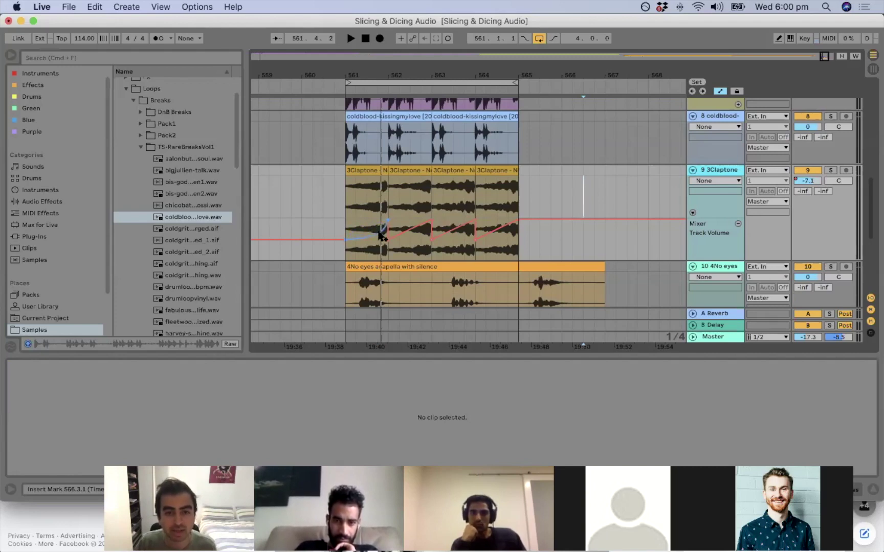
left_click(347, 234)
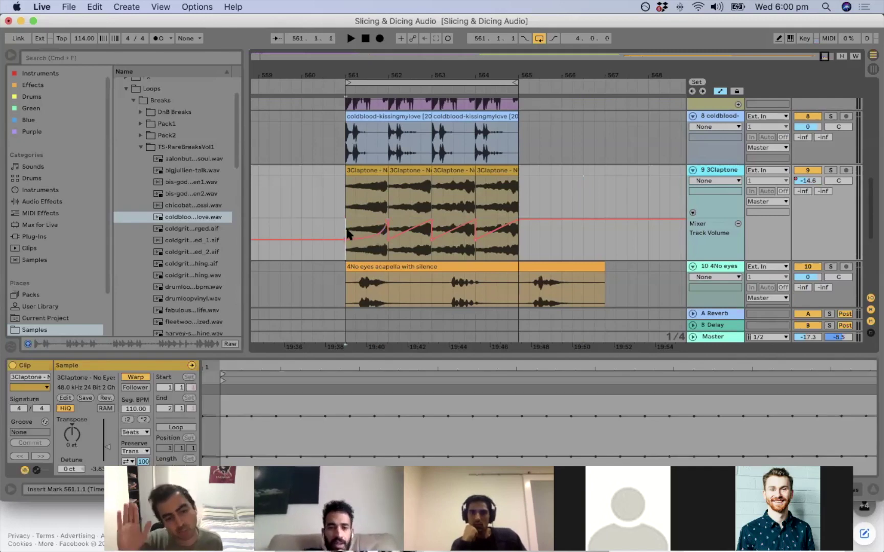
key("space")
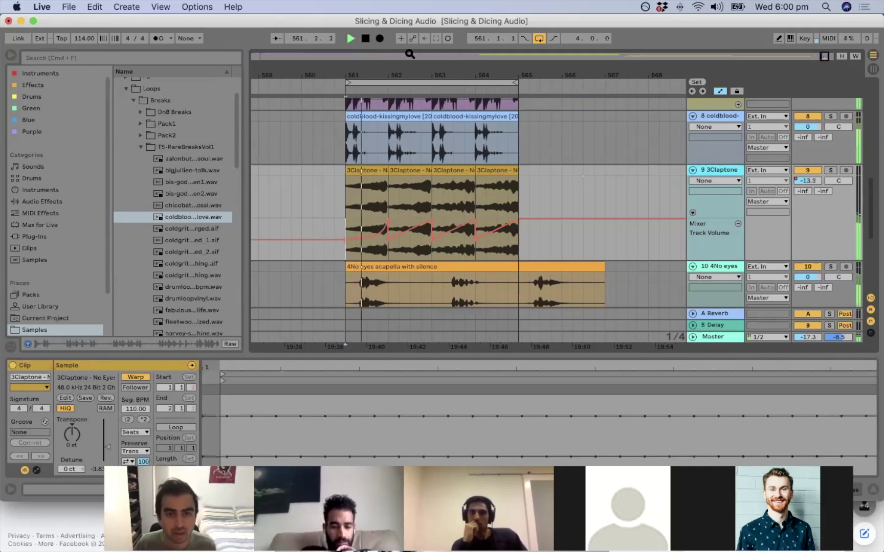
left_click_drag(387, 62, 386, 75)
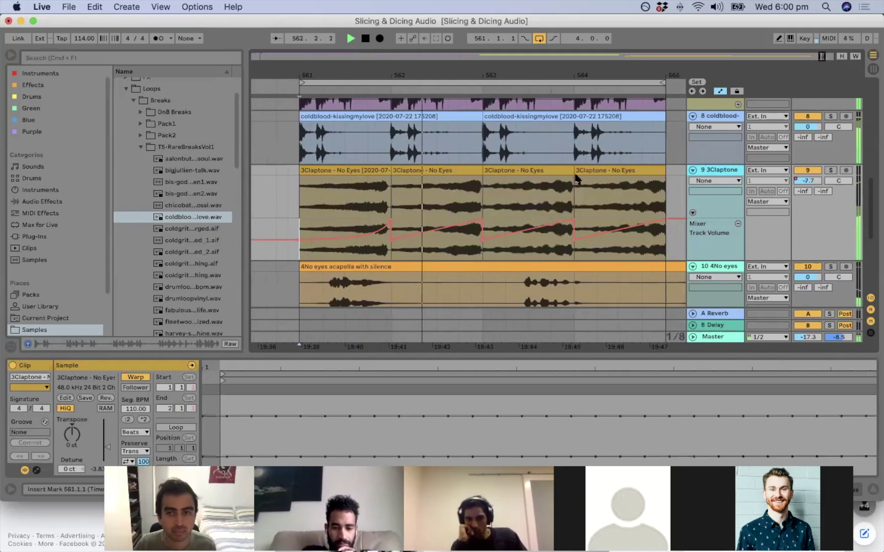
key("space")
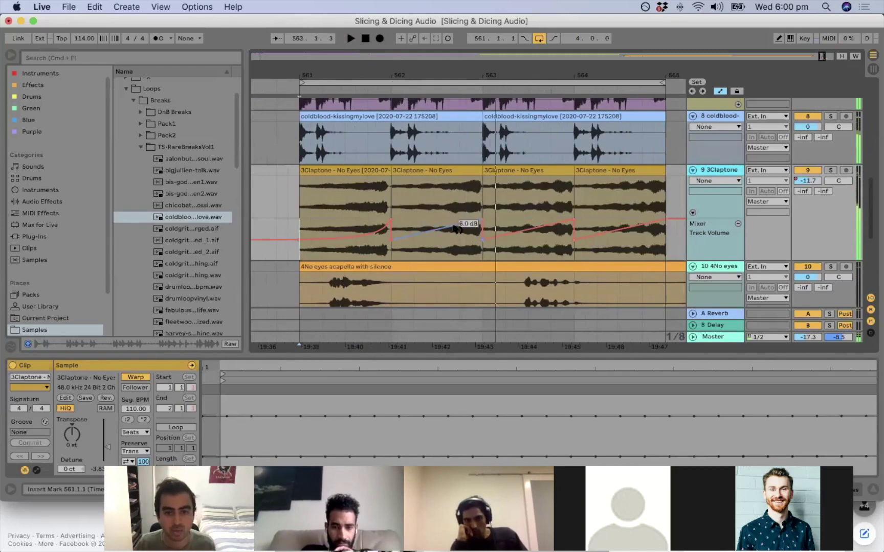
Adjust the upper end of the volume ramp in bar 562, and play briefly from 562.3.1 to check it.
mouse_move(475, 224)
left_mouse_down()
mouse_move(462, 233)
mouse_move(481, 225)
left_mouse_up()
left_click(432, 193)
key("space")
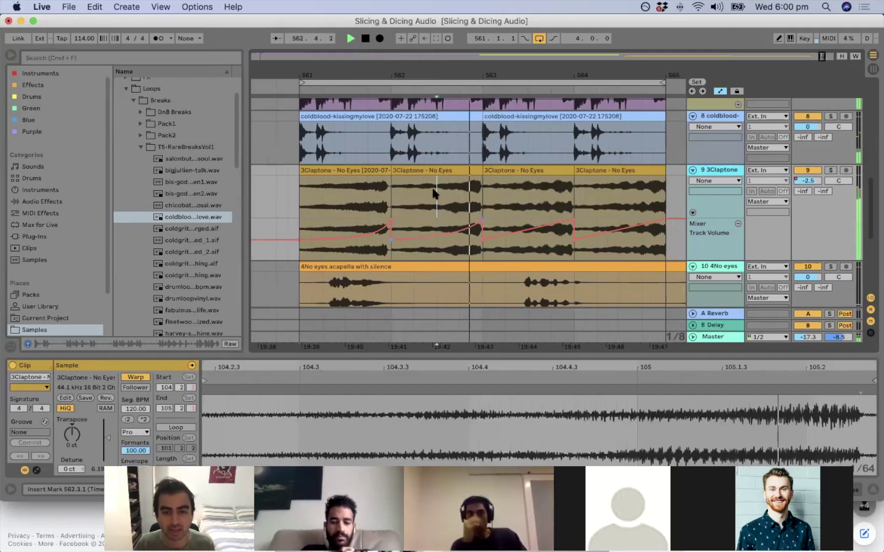
key("space")
Toggle automation mode for the tracks, leaving it hidden with the whole four-bar loop in view.
left_click_drag(528, 73, 503, 40)
left_click(808, 181)
key("a")
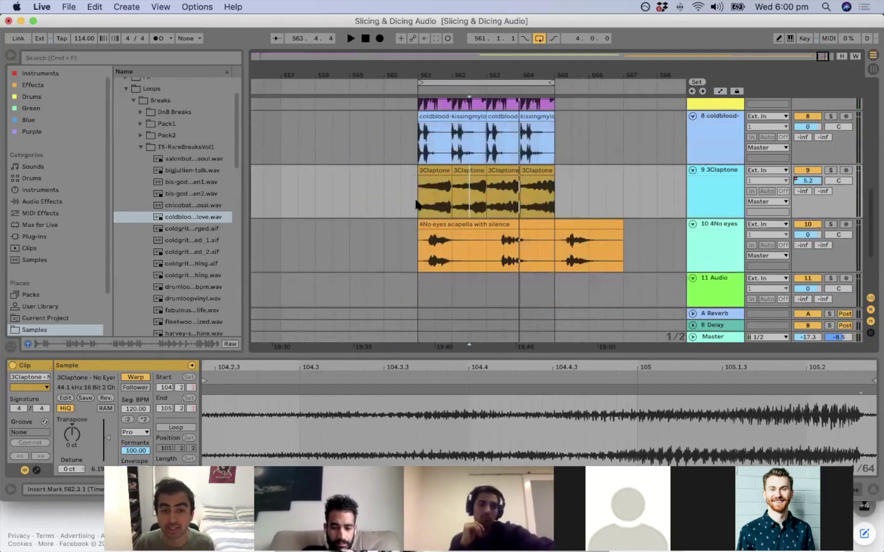
key("a")
key("a")
key("super+t")
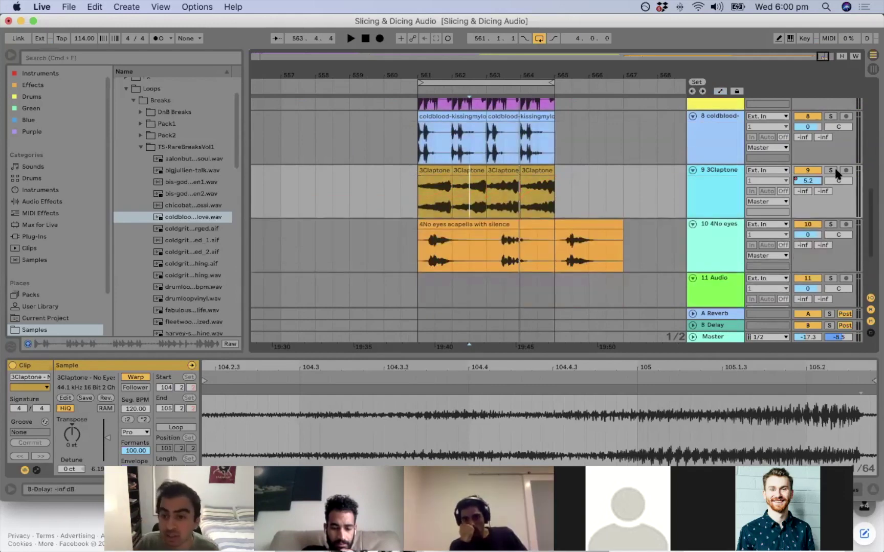
Play the loop briefly with automation hidden to watch the 3Claptone track volume, stop it and undo the last change.
key("space")
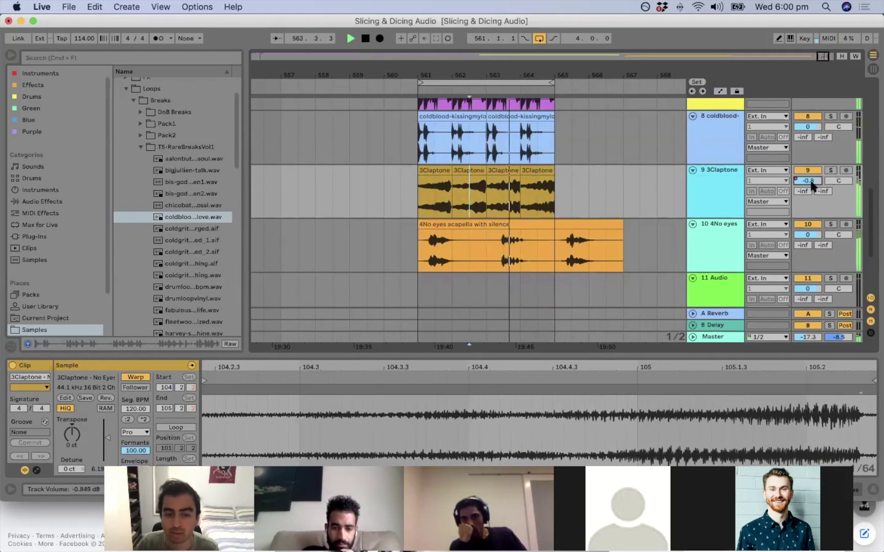
key("space")
key("super+z")
scroll(660, 210, "down", 1)
scroll(632, 214, "up", 2)
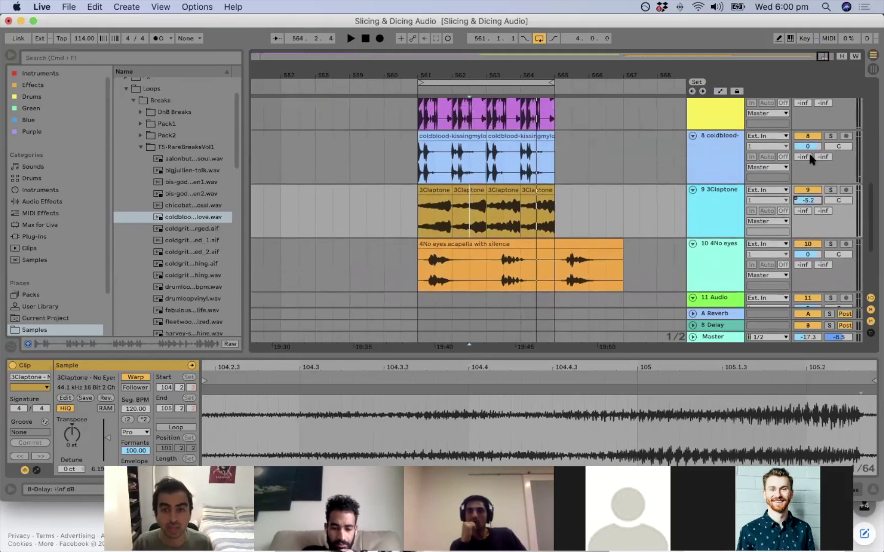
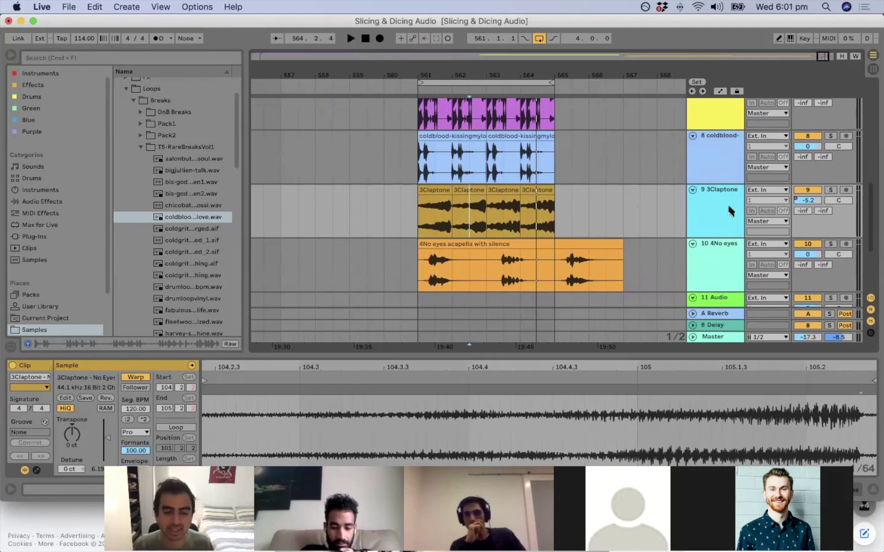
Select the last 3Claptone clip and view it closer, showing and hiding the automation to compare the track volume there.
scroll(730, 210, "down", 3)
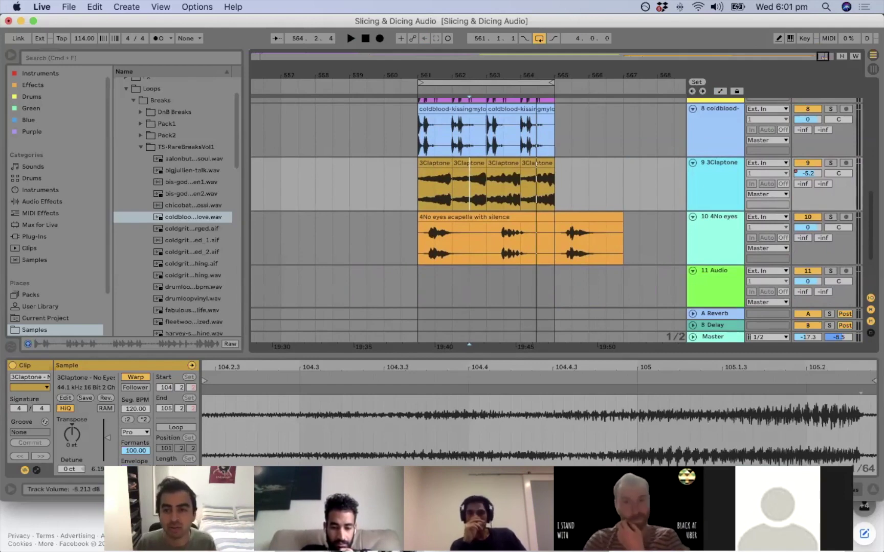
scroll(731, 175, "up", 1)
scroll(730, 170, "up", 2)
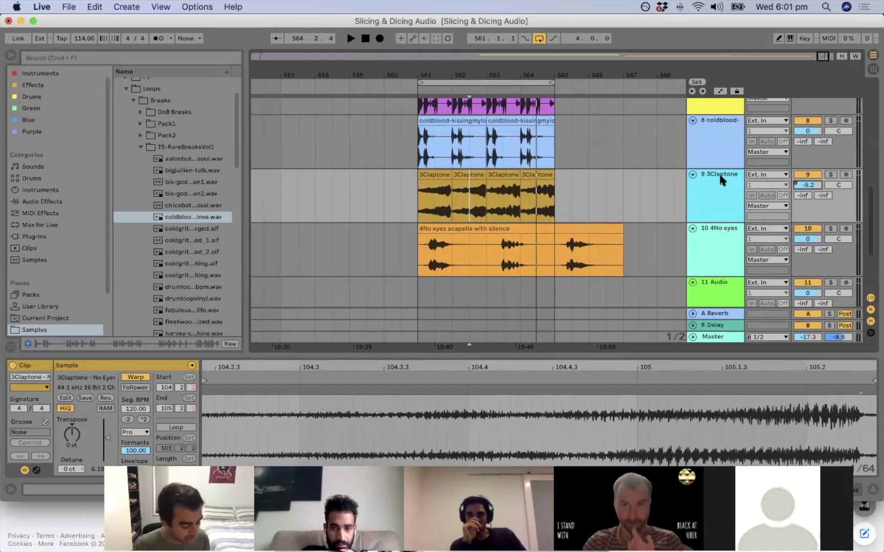
left_click(589, 197)
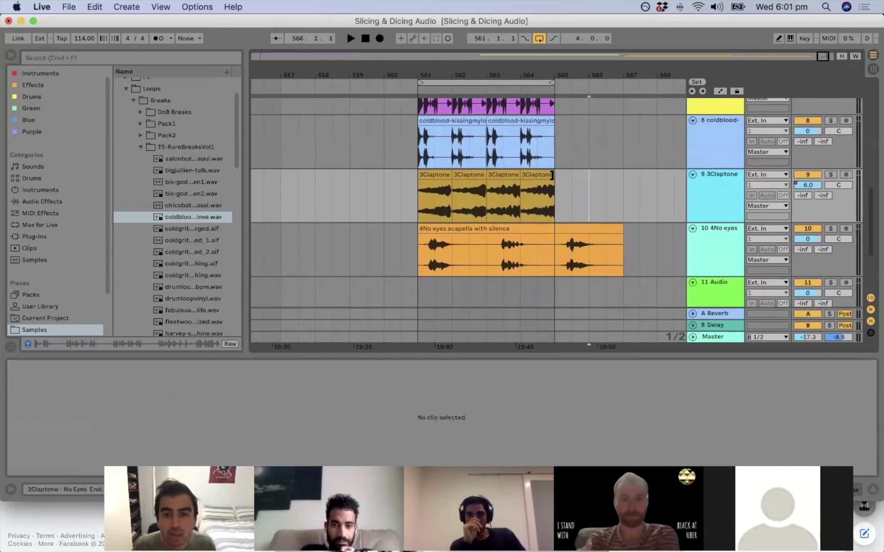
left_click(538, 175)
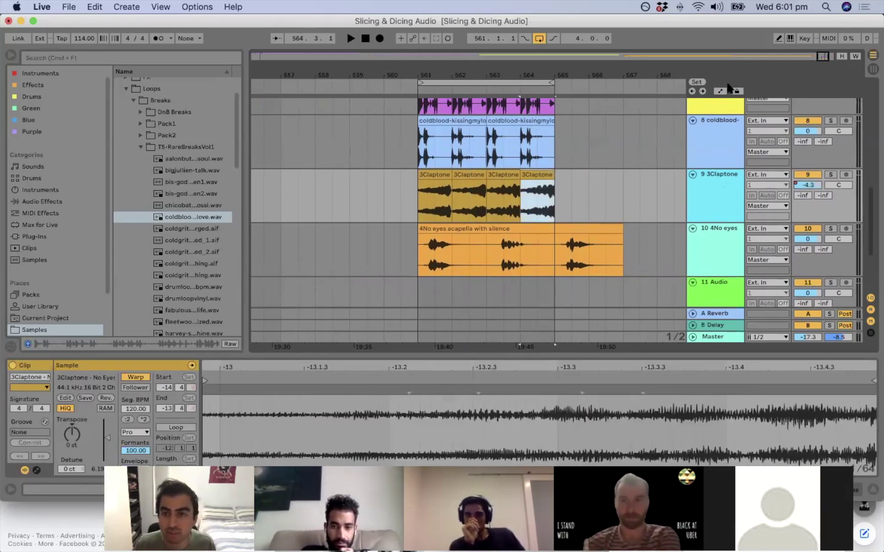
left_click(718, 91)
left_click_drag(552, 68, 678, 127)
left_click(719, 92)
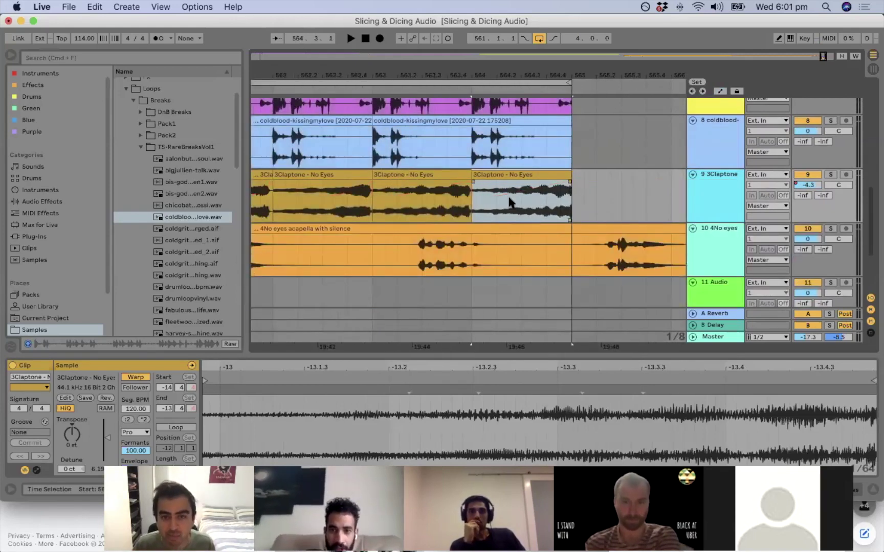
Place the insert marker at 563.1.1 and at 562.1.1 to read the 3Claptone track volume at each point.
mouse_move(566, 183)
left_mouse_down()
mouse_move(499, 182)
mouse_move(571, 193)
left_mouse_up()
scroll(502, 181, "left", 3)
scroll(503, 181, "up", 1)
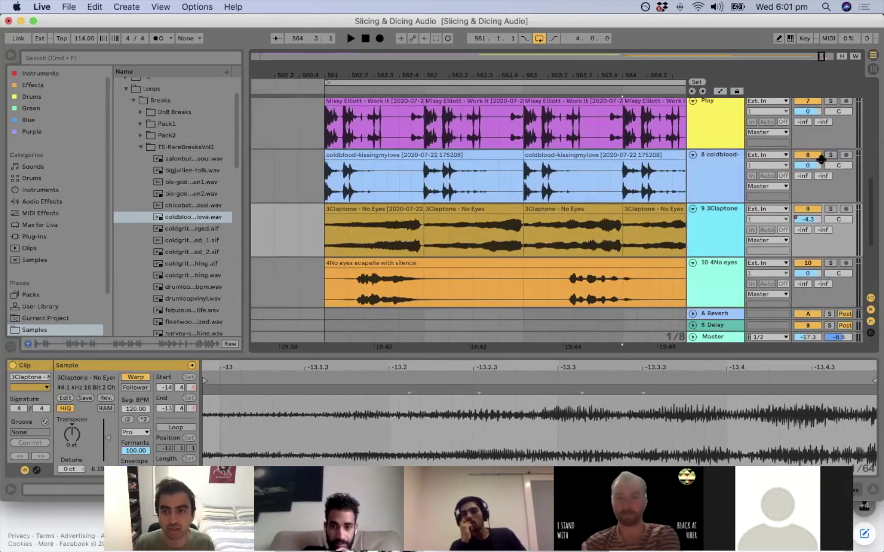
left_click(523, 187)
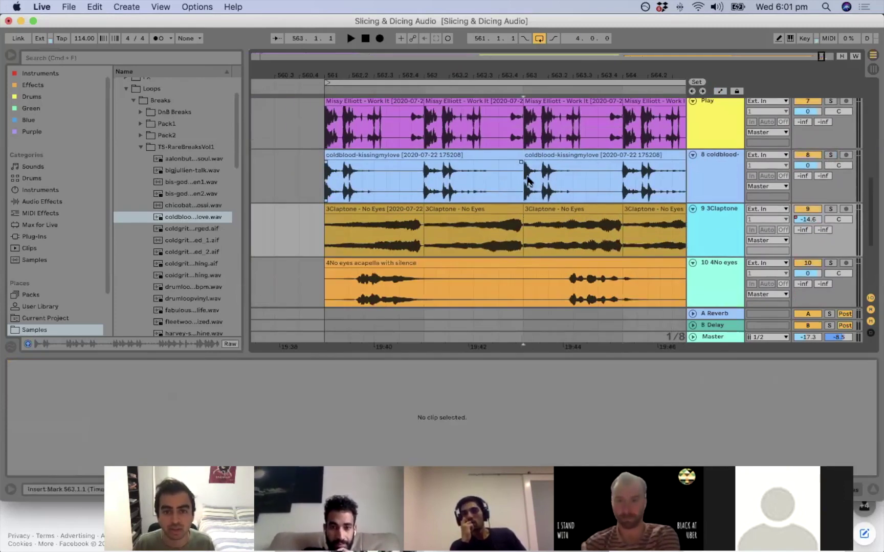
left_click(522, 234)
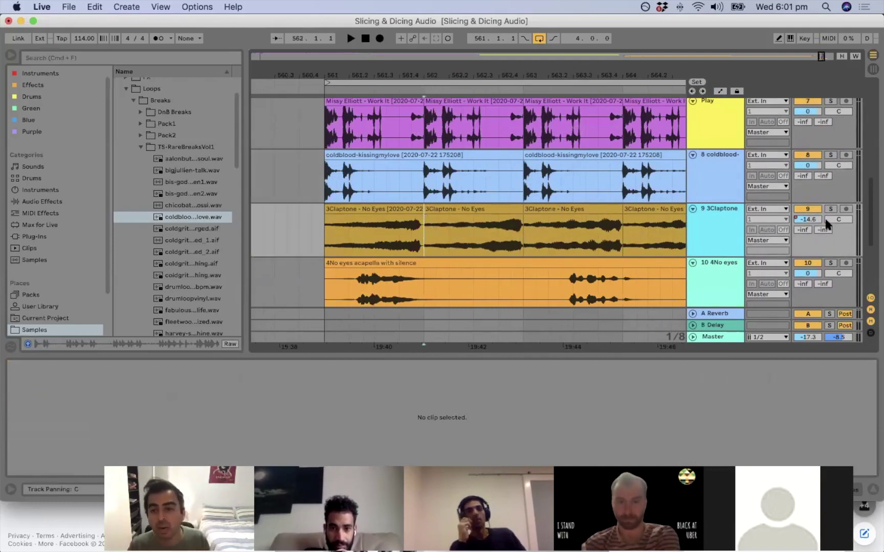
Show the volume automation of the 3Claptone track, and hide the automation lanes again.
right_click(808, 220)
left_click(731, 238)
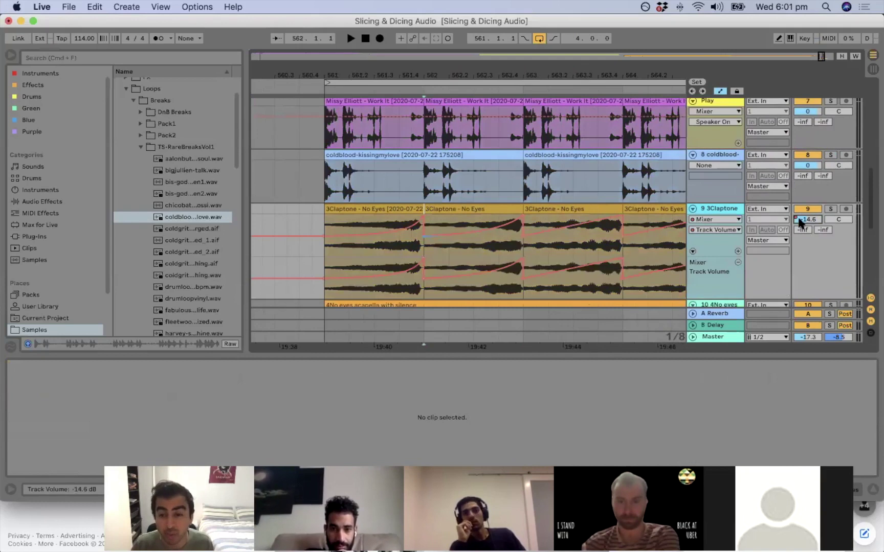
left_click(720, 92)
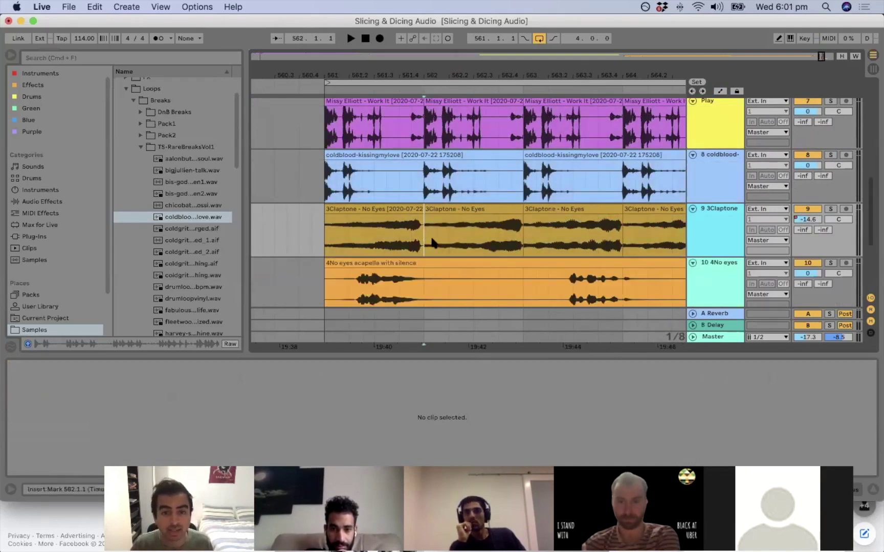
Try a nearly bar-long crossfade between the 3Claptone clips in bar 562, and audition it from 561.4.1.
left_click_drag(426, 220, 520, 213)
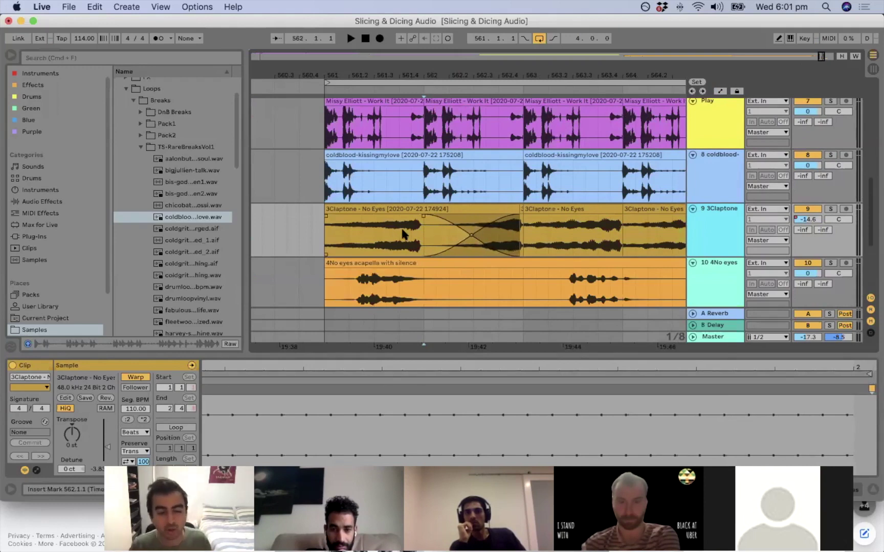
left_click(402, 234)
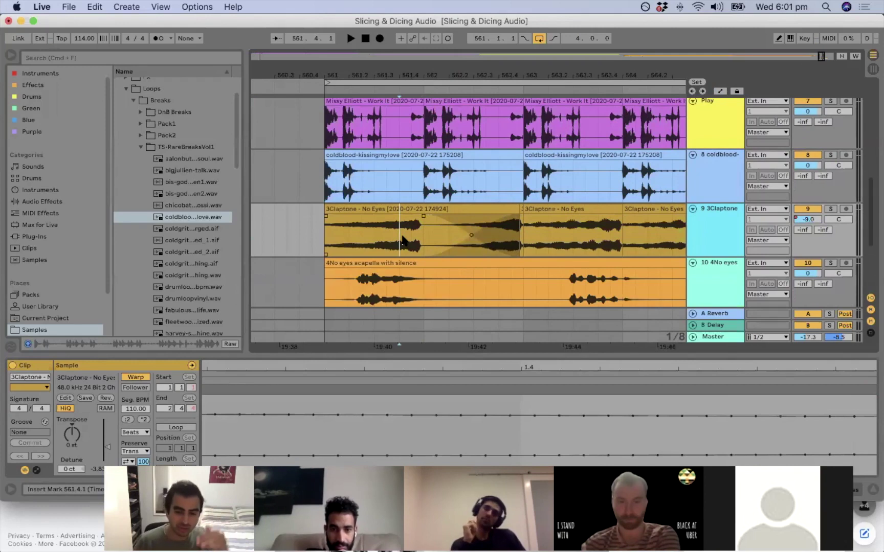
key("space")
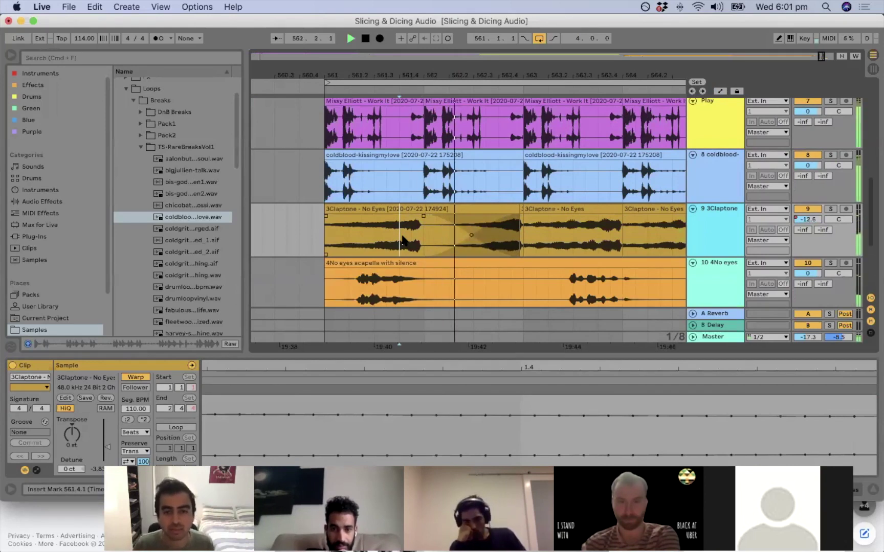
key("space")
Lengthen the fade-in of the 4No eyes acapella clip across most of bar 561, and audition it from 561.1.1.
left_click_drag(539, 76, 445, 66)
scroll(567, 266, "down", 1)
left_click(310, 277)
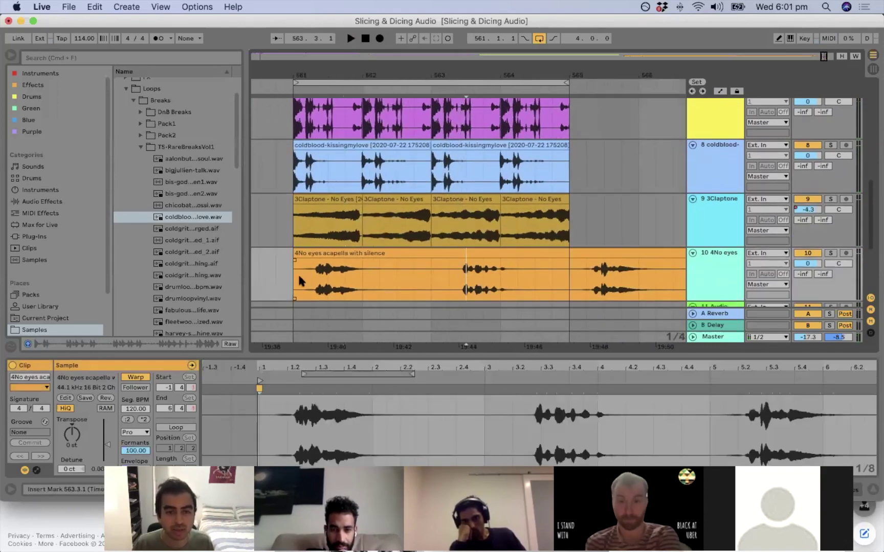
left_click_drag(293, 258, 351, 255)
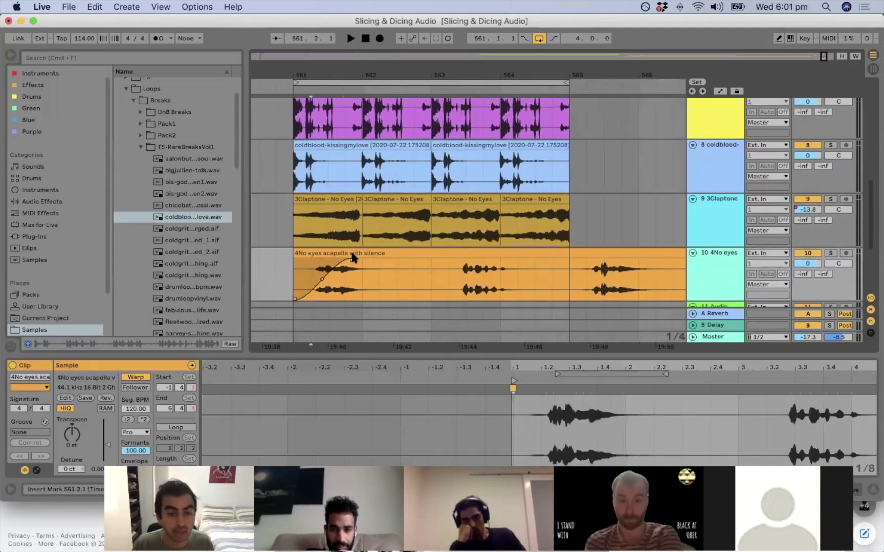
left_click(291, 276)
scroll(321, 286, "down", 2)
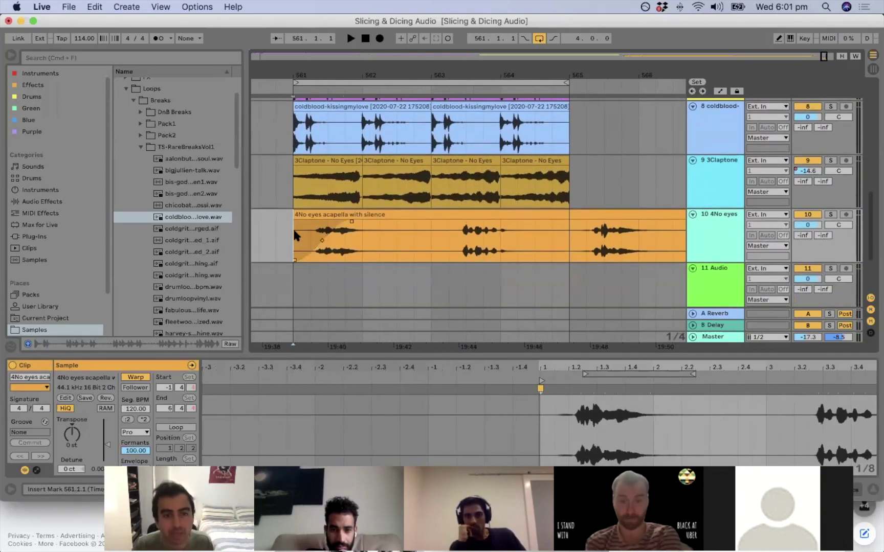
key("space")
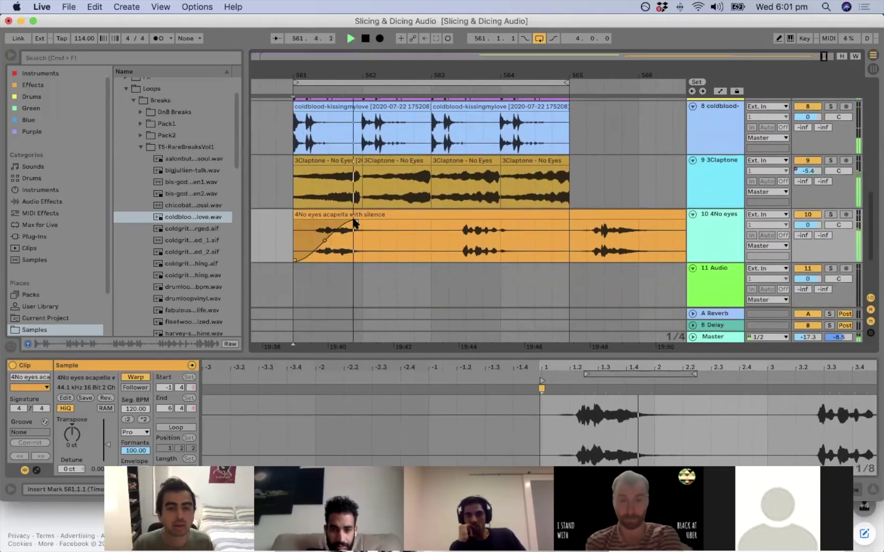
key("space")
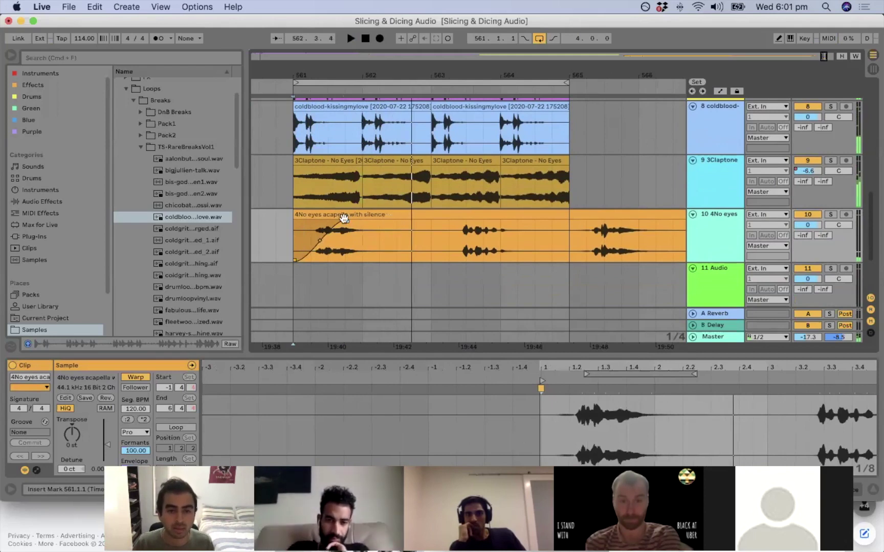
Undo the long acapella fade-in after comparing playback with and without it, and set the track 10 volume to -6 dB.
key("super+z")
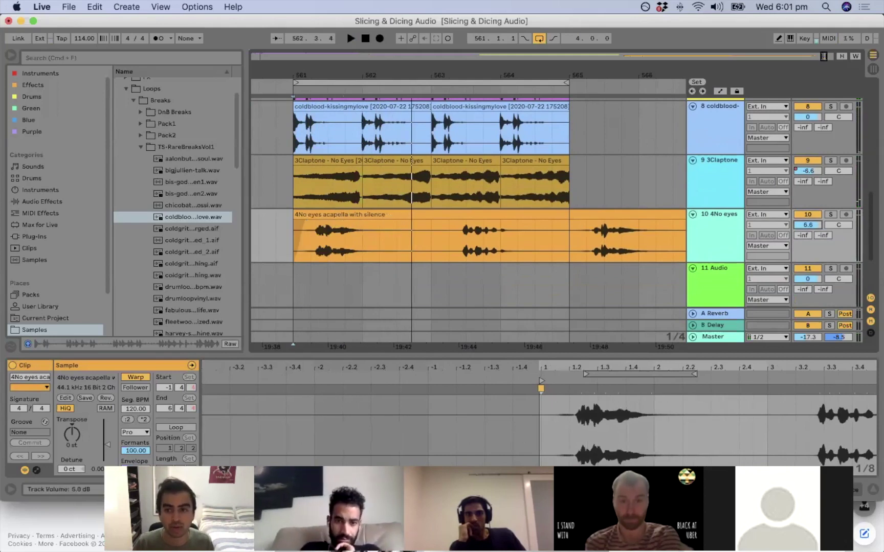
key("space")
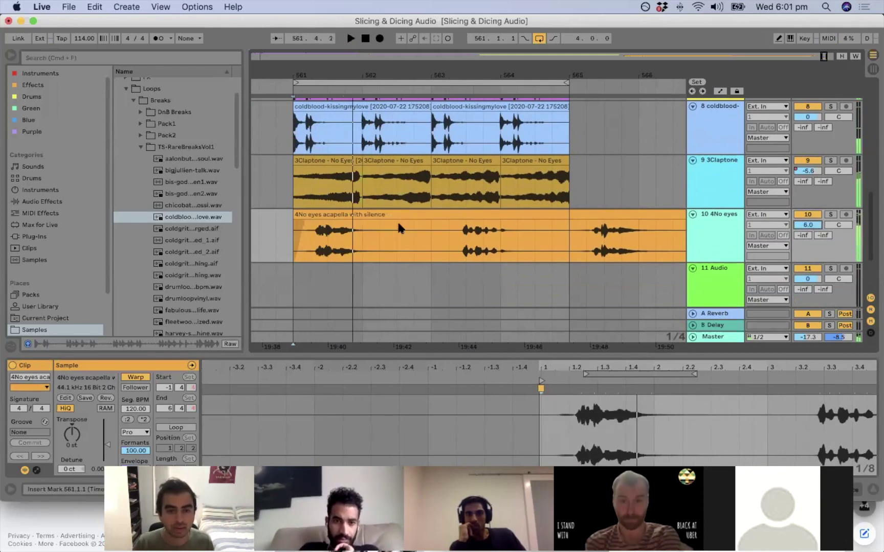
key("super+shift+z")
key("space")
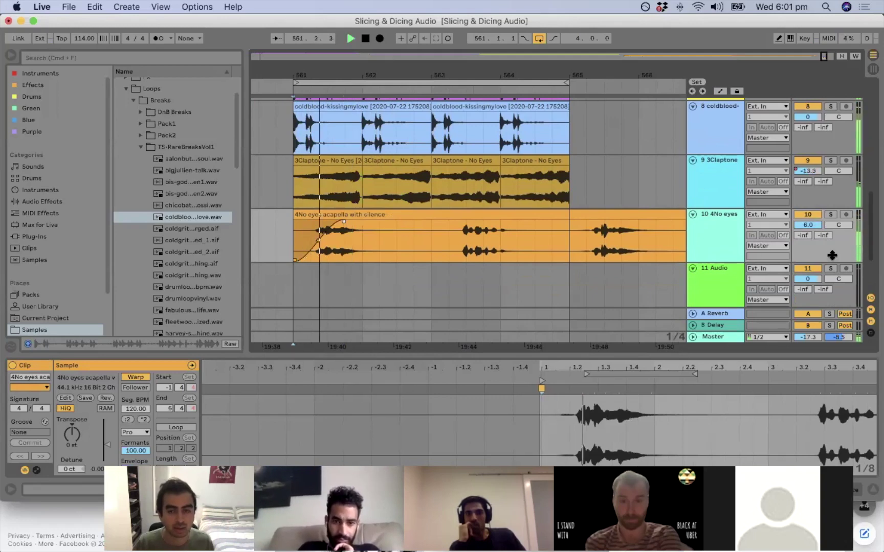
key("space")
left_click(808, 224)
key("Delete")
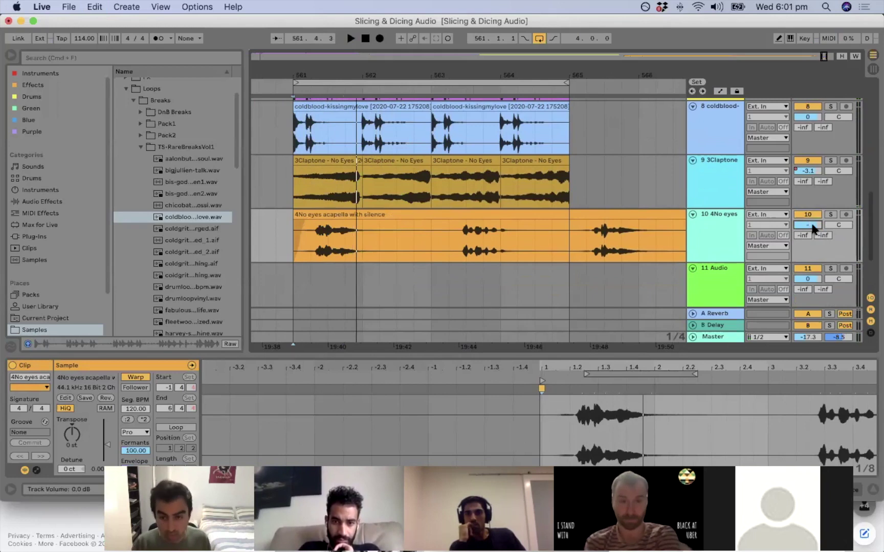
Switch to the FreeMind lesson plan to check the Basics and Automation mode topics, and return to Live.
key("super+Tab")
key("F2")
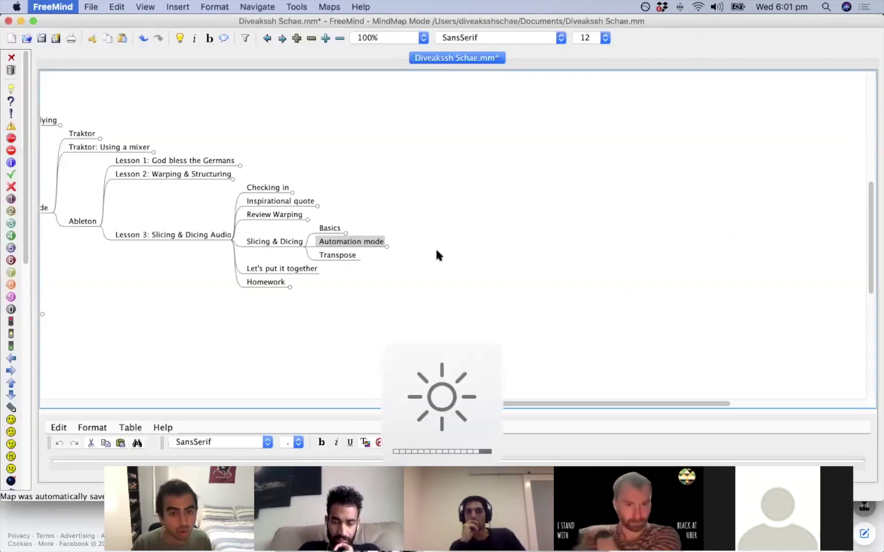
type("2")
key("Return")
key("super+z")
key("Up")
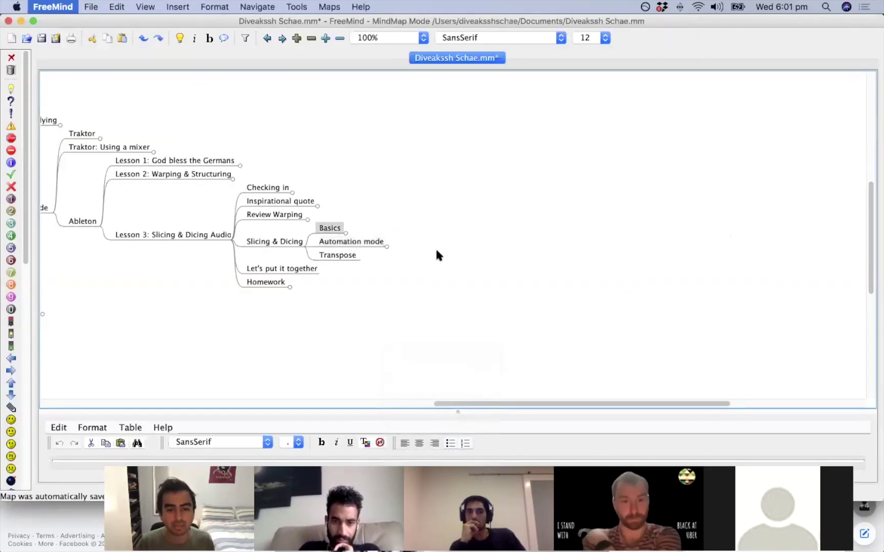
key("Down")
key("super+Tab")
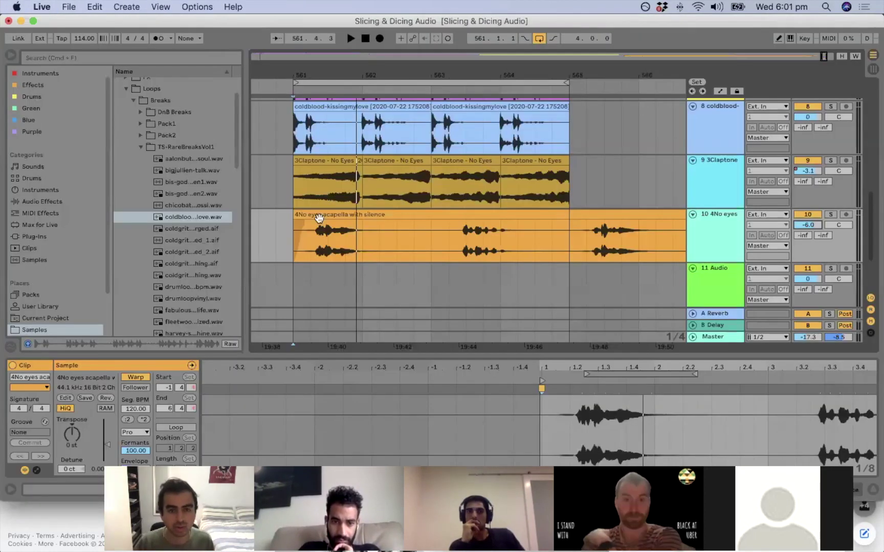
View the whole four-bar loop, consult the Slicing & Dicing topics in FreeMind, and return to Live.
left_click_drag(470, 74, 470, 57)
scroll(475, 139, "up", 3)
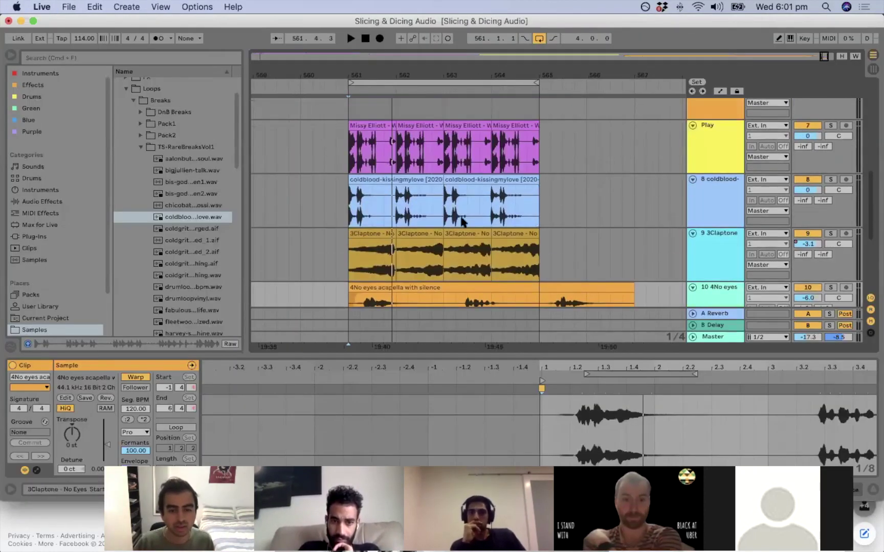
scroll(478, 226, "down", 2)
key("super+Tab")
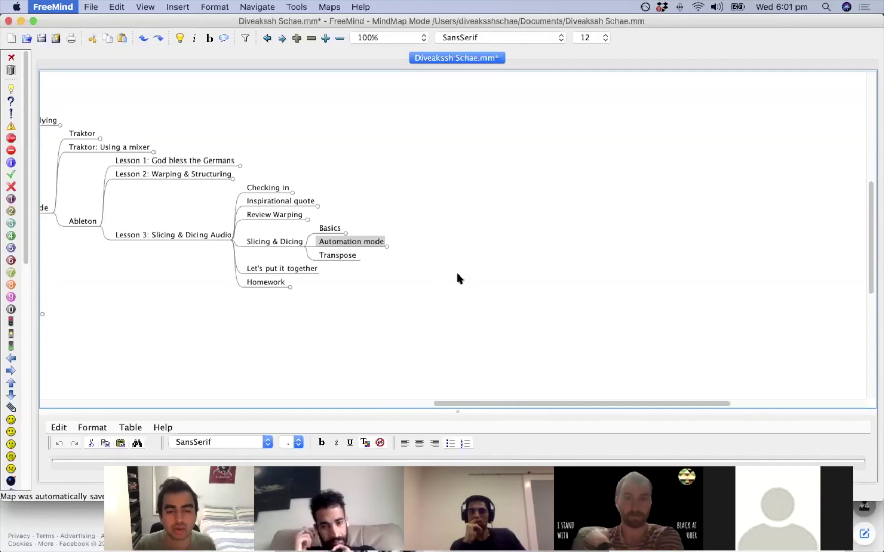
key("Down")
key("Left")
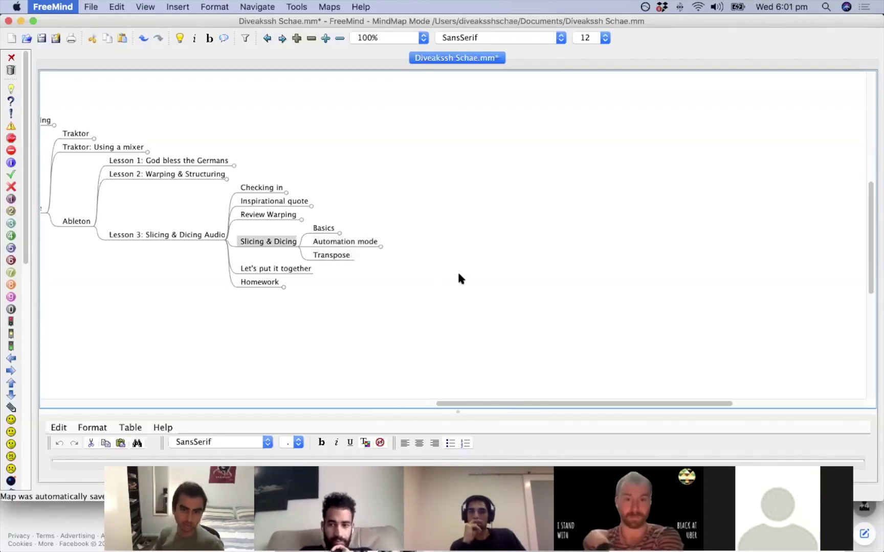
key("Right")
key("super+Tab")
Split the 4No eyes acapella clip at the loop end, 565.1.1, and select the part inside the loop.
scroll(448, 198, "down", 2)
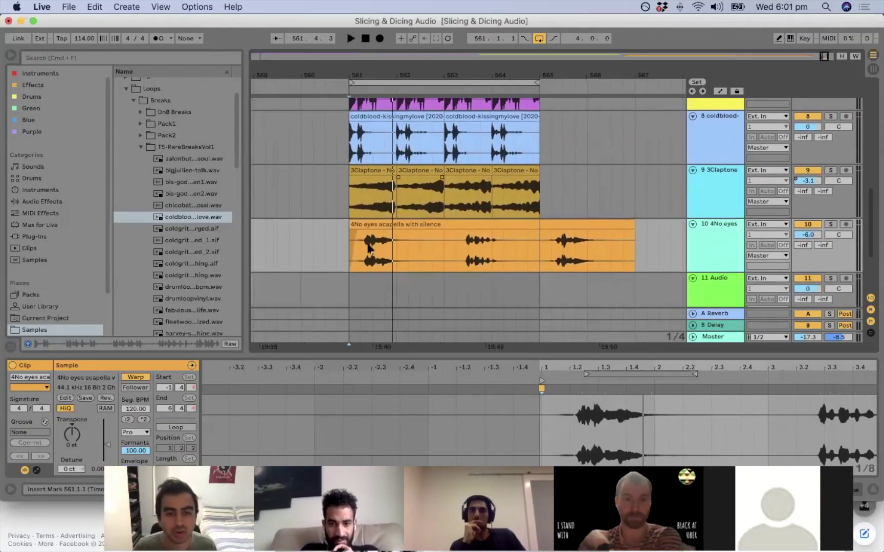
left_click(397, 223)
left_click(535, 239)
key("super+e")
left_click(513, 222)
scroll(425, 274, "down", 2)
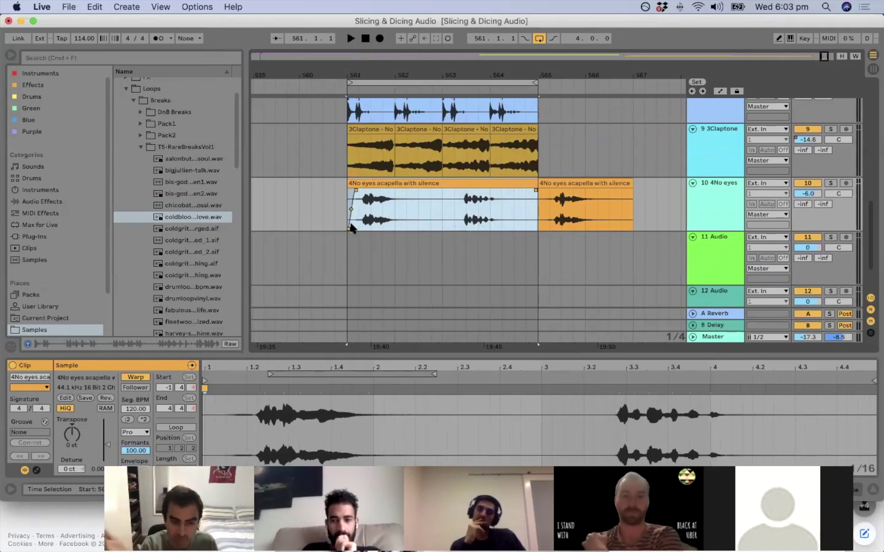
Solo the 4No eyes acapella track, set its volume to 0 dB, and audition it from the loop start.
key("space")
key("space")
left_click(830, 183)
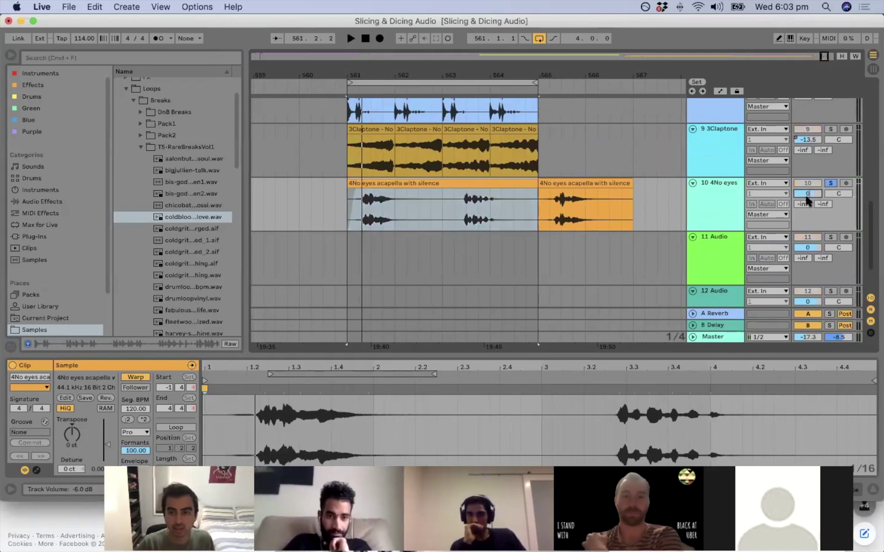
key("space")
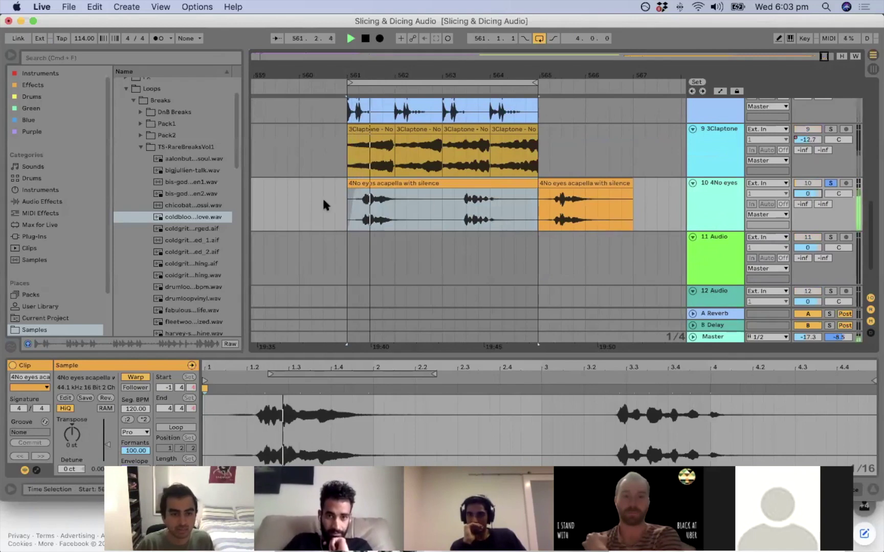
key("space")
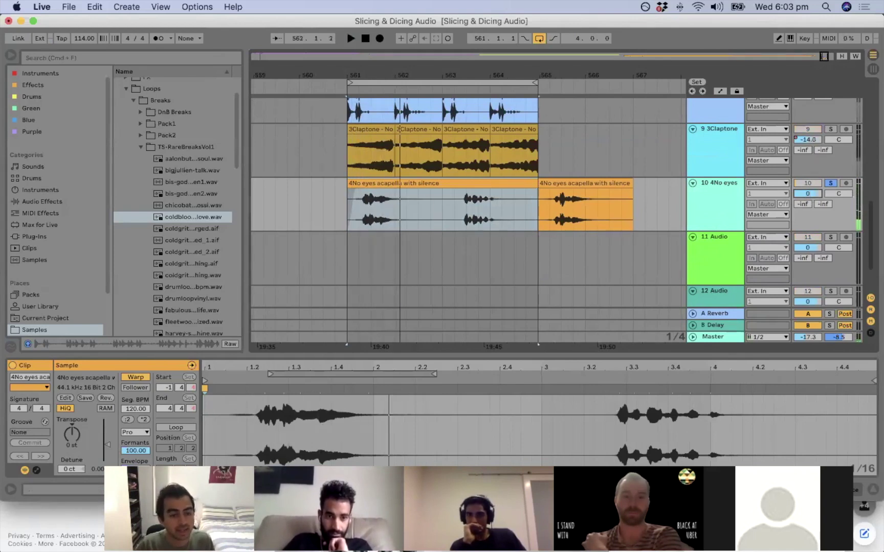
Transpose the selected 4No eyes acapella clip to -6 st and audition the pitched-down vocal.
left_click(72, 432)
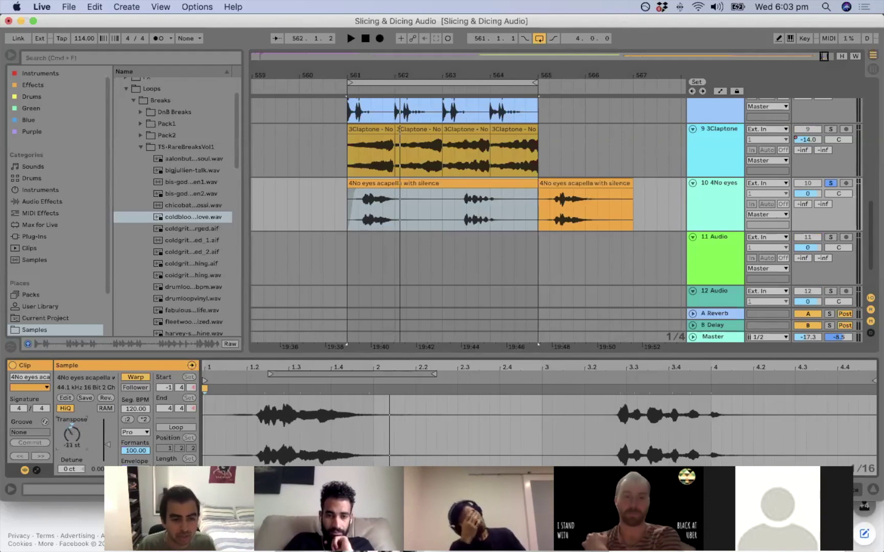
double_click(73, 437)
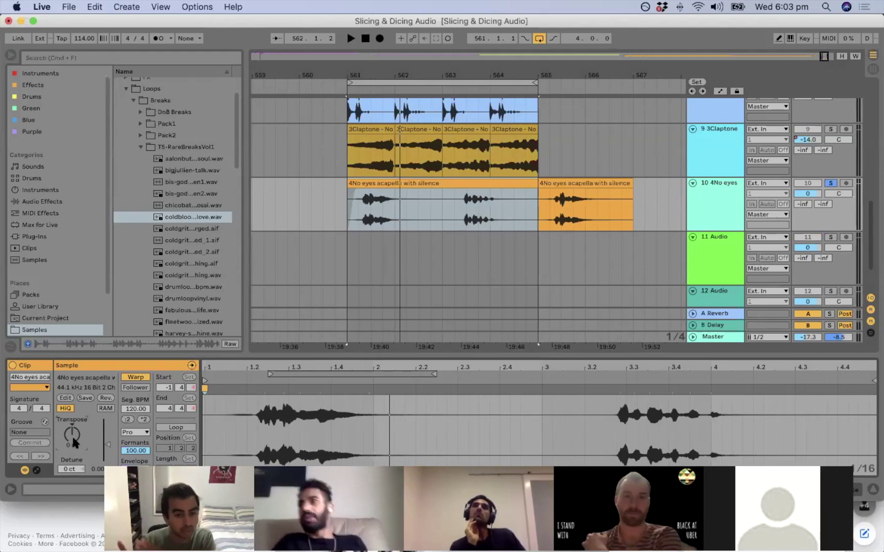
left_click_drag(71, 435, 72, 450)
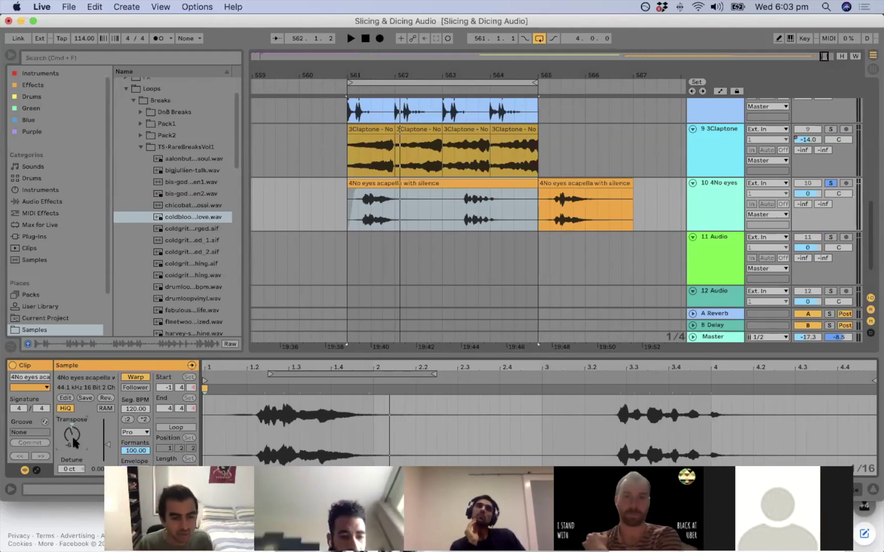
key("space")
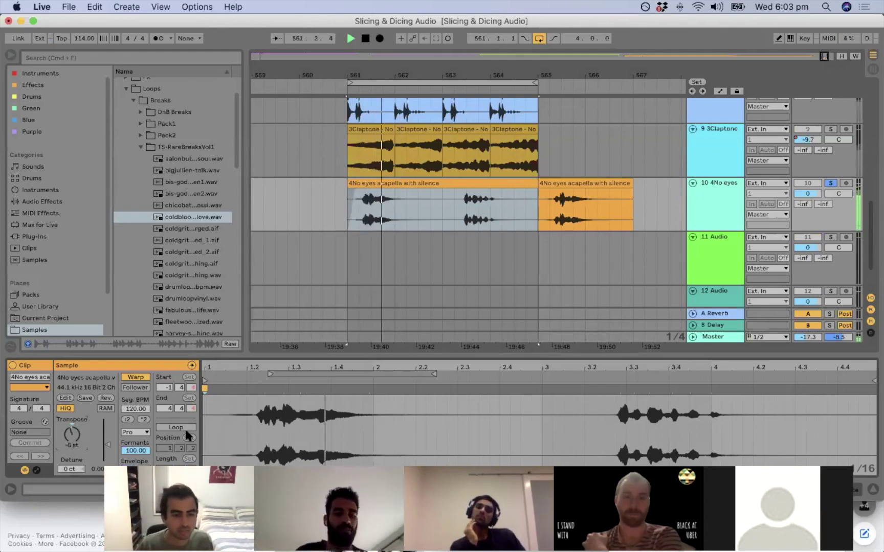
key("space")
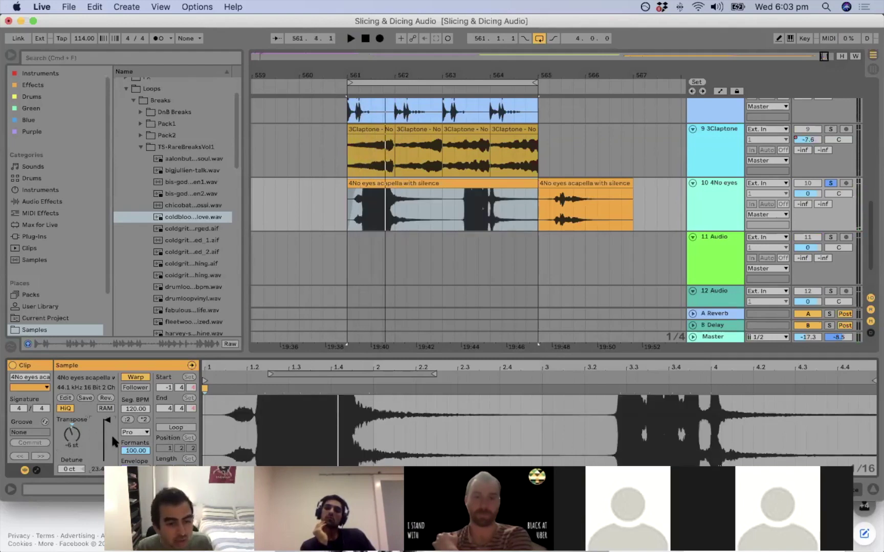
Set the acapella clip's warp mode to Beats and audition it from the loop start.
left_click(129, 433)
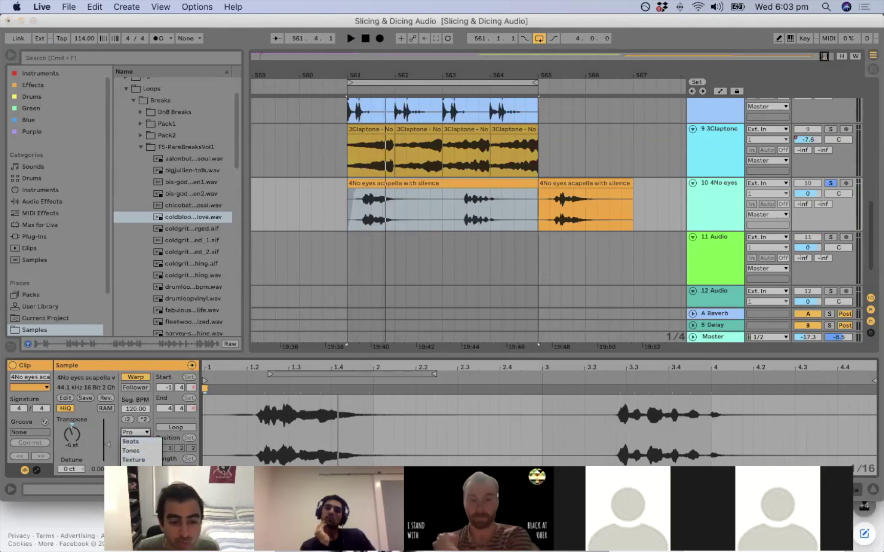
left_click(131, 442)
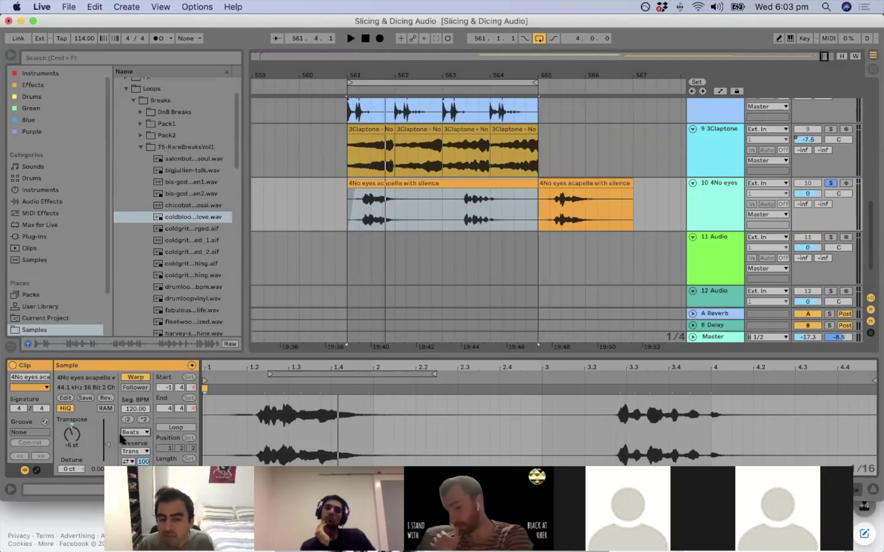
left_click(351, 207)
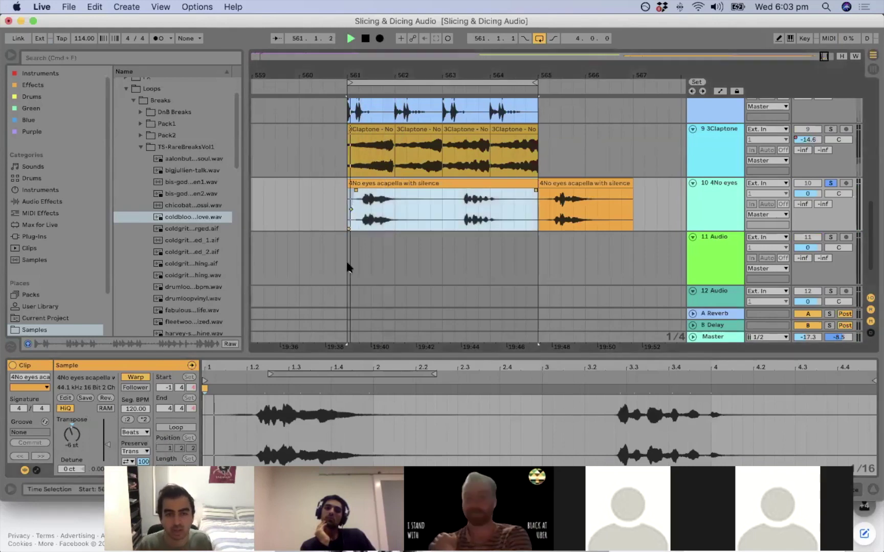
key("space")
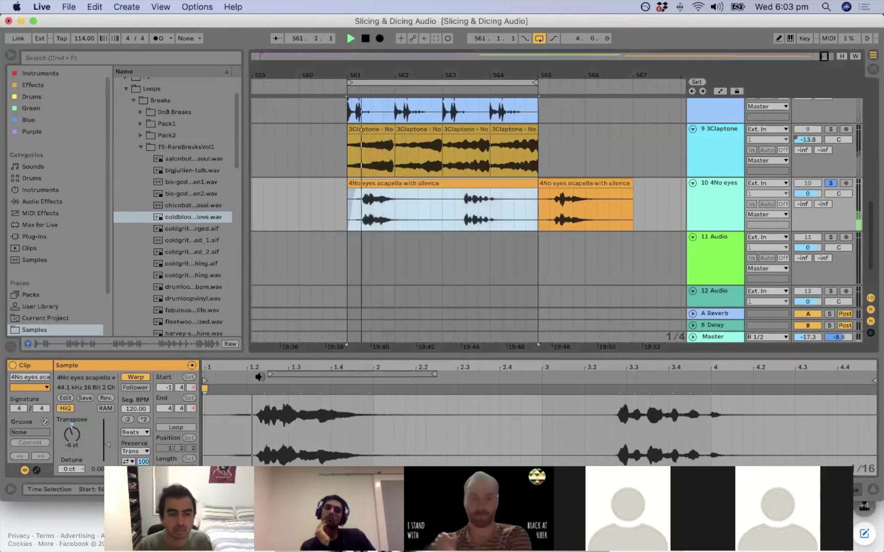
Audition the acapella clip in Tones warp mode with an adjusted grain size, and in Texture mode.
left_click(146, 432)
left_click(146, 441)
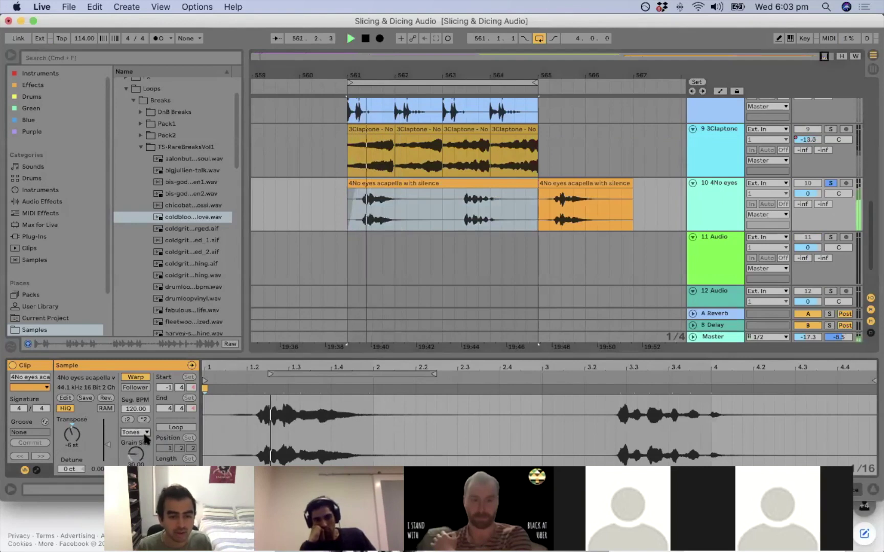
left_click_drag(138, 452, 139, 421)
key("space")
left_click(144, 433)
left_click(144, 438)
key("space")
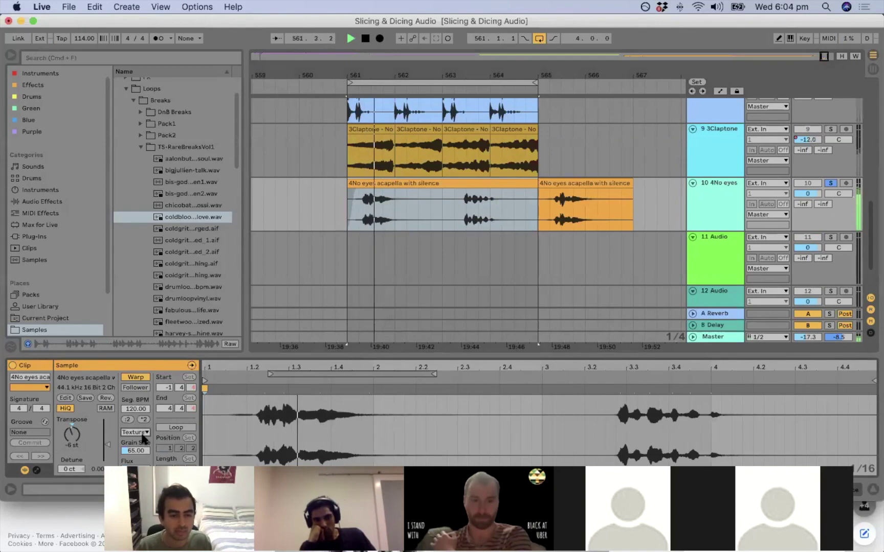
Switch the acapella clip's warp mode to Re-Pitch and audition it.
left_click(145, 432)
left_click(139, 469)
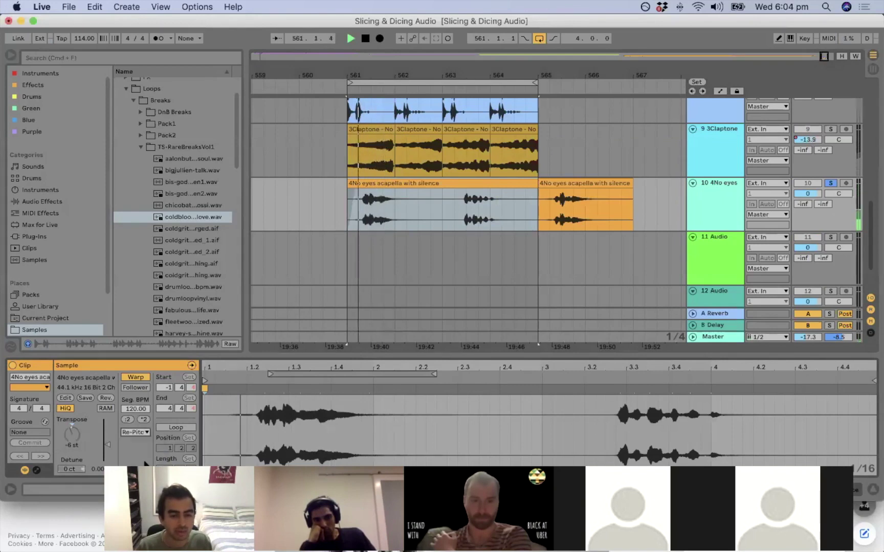
left_click(144, 433)
key("space")
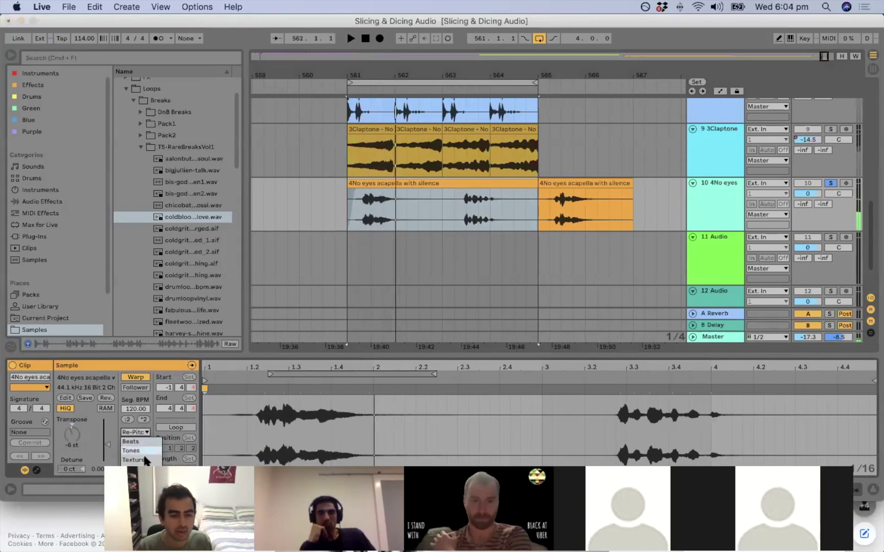
Try the Complex and Pro warp modes on the acapella clip, return it to Beats and audition it.
left_click(140, 478)
left_click(139, 436)
left_click(148, 443)
left_click(137, 434)
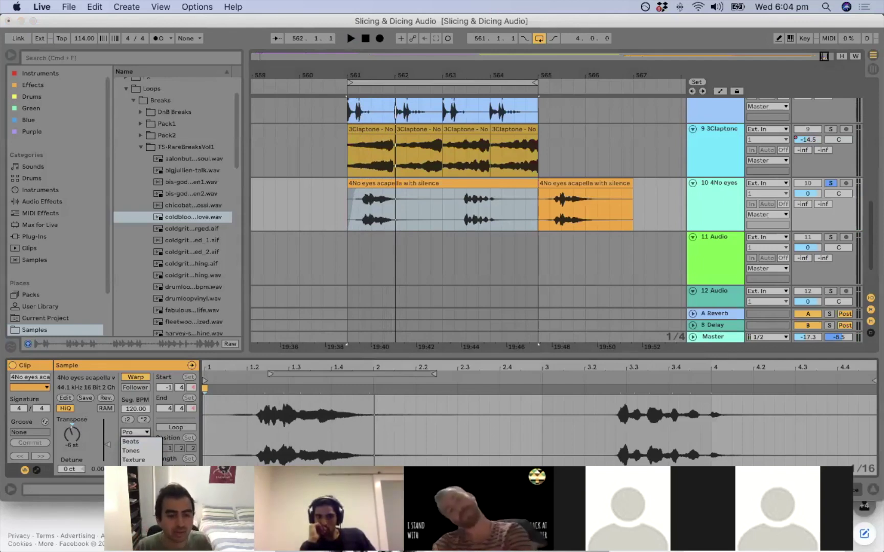
left_click(130, 441)
key("space")
key("space")
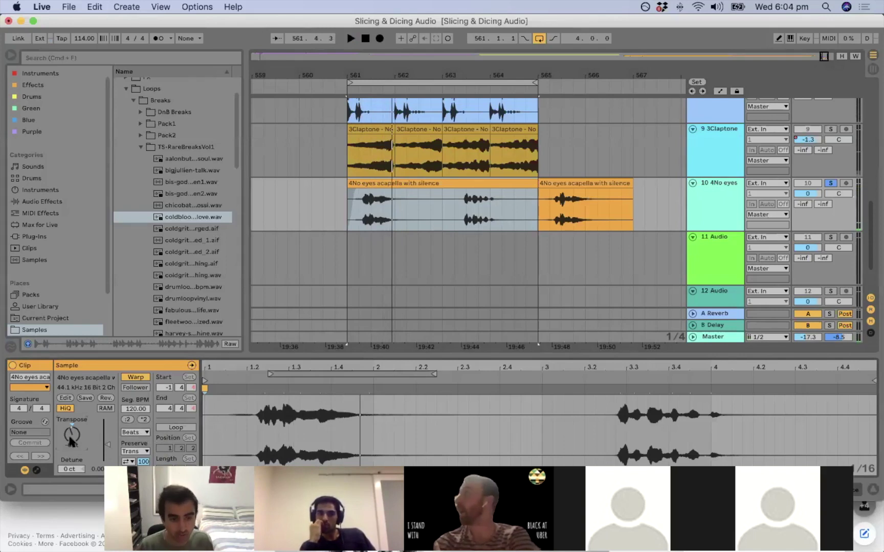
Audition the acapella clip at 12 st in Beats and Pro warp modes, and reset its transposition to 0 st.
key("space")
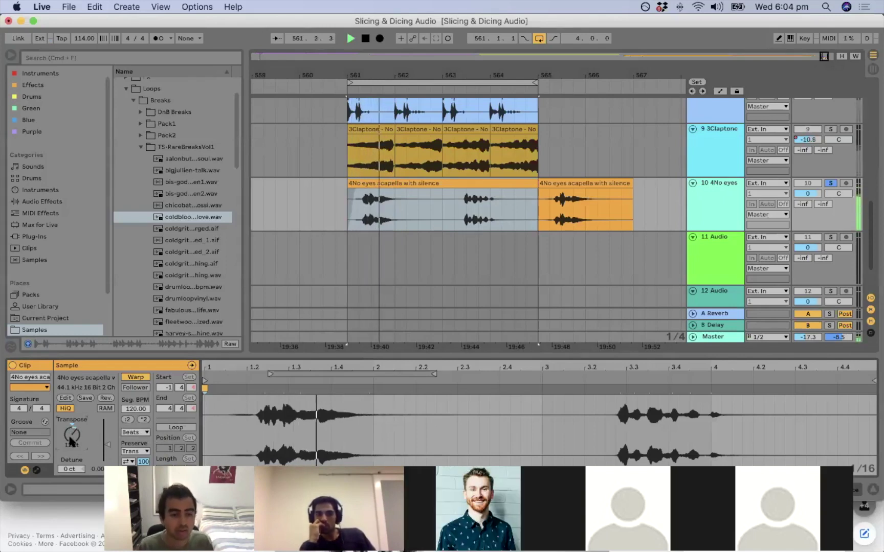
left_click(132, 433)
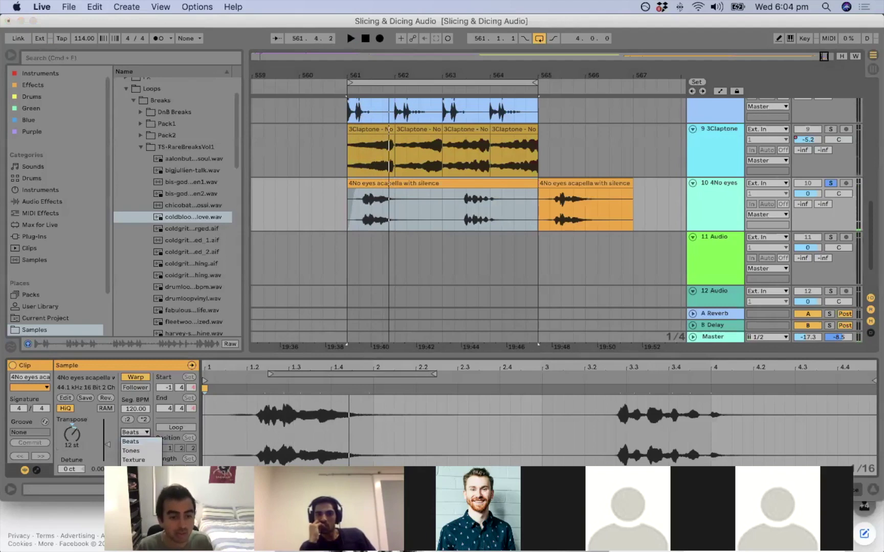
key("space")
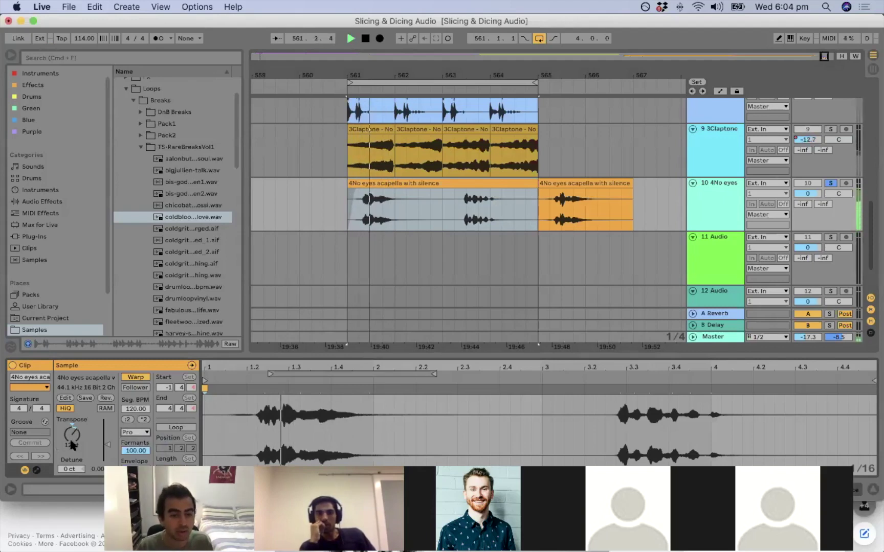
key("space")
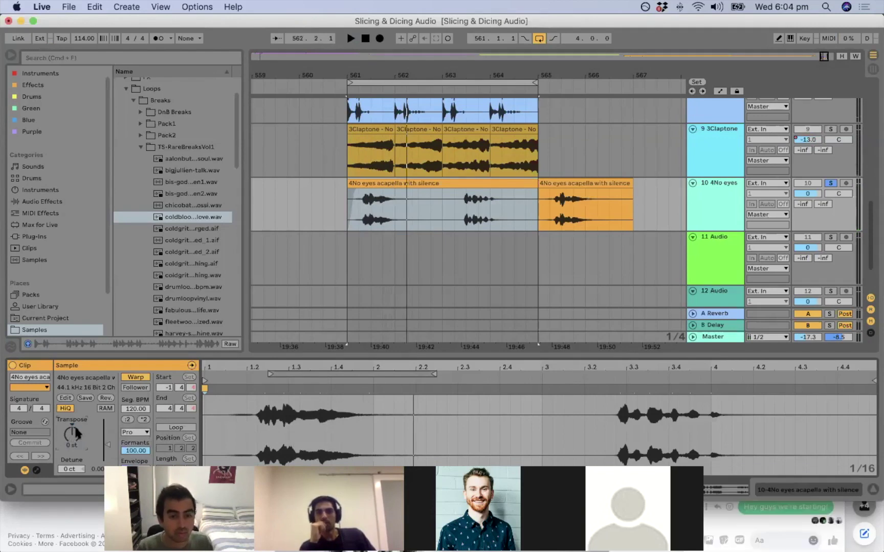
Turn off solo on the 4No eyes acapella track and bring the Missy Elliott and break tracks into view.
mouse_move(466, 79)
left_mouse_down()
mouse_move(466, 64)
mouse_move(439, 94)
left_mouse_up()
left_click(465, 192)
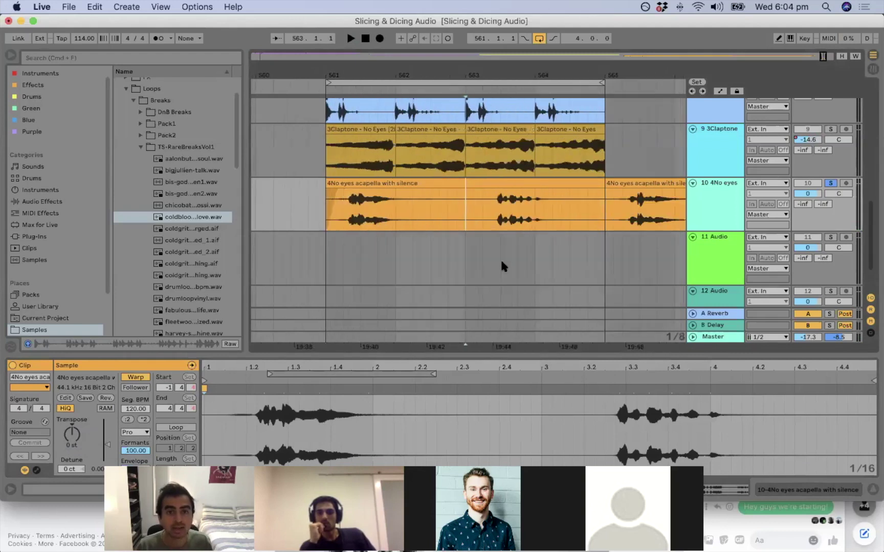
scroll(503, 264, "up", 2)
left_click(405, 194)
left_click(426, 165)
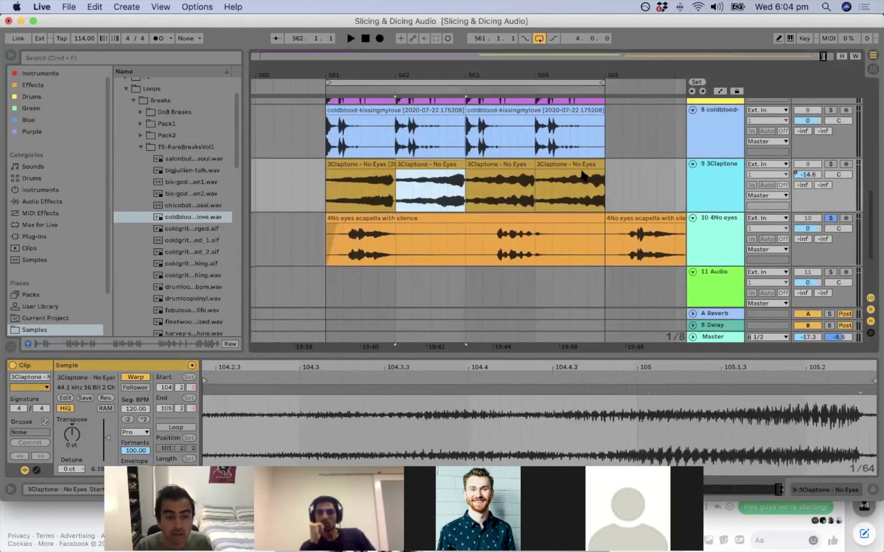
left_click(830, 218)
scroll(374, 205, "up", 3)
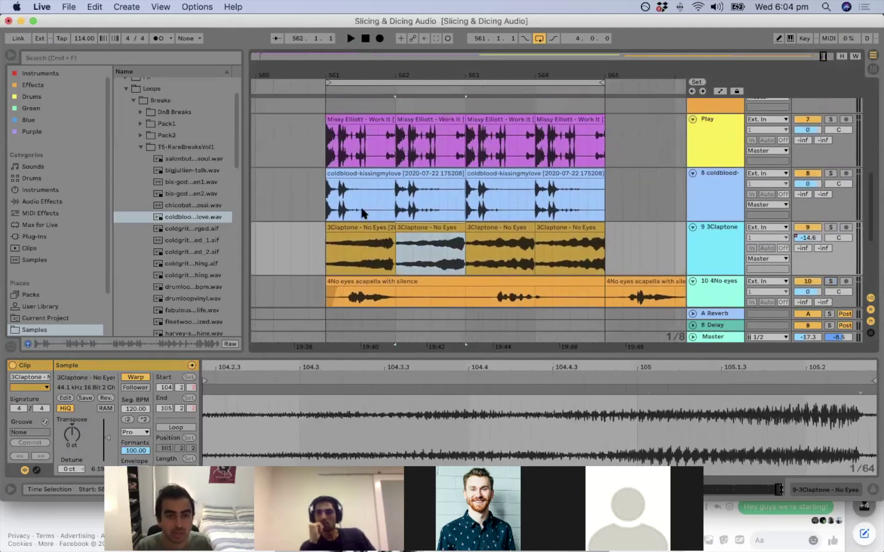
Select the first Claptone clip, audition it in the mix, and solo the 9 3Claptone track.
left_click(357, 246)
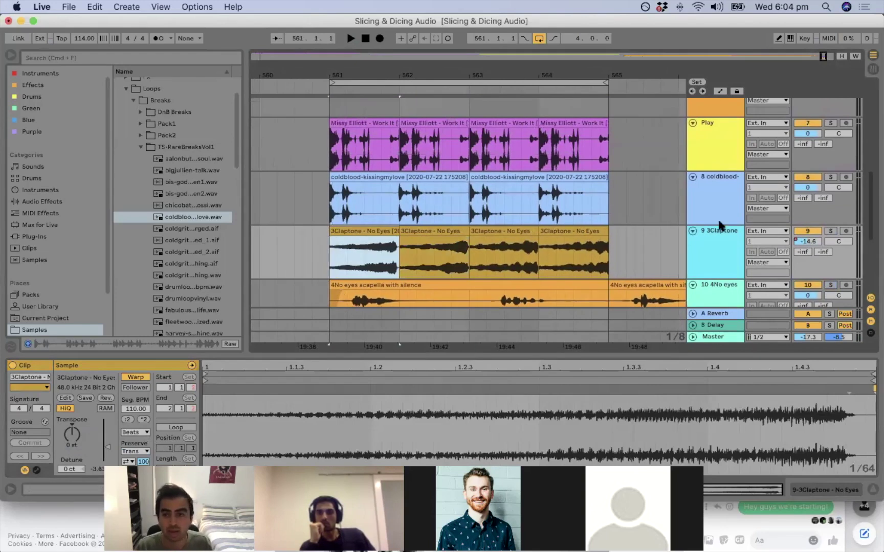
key("space")
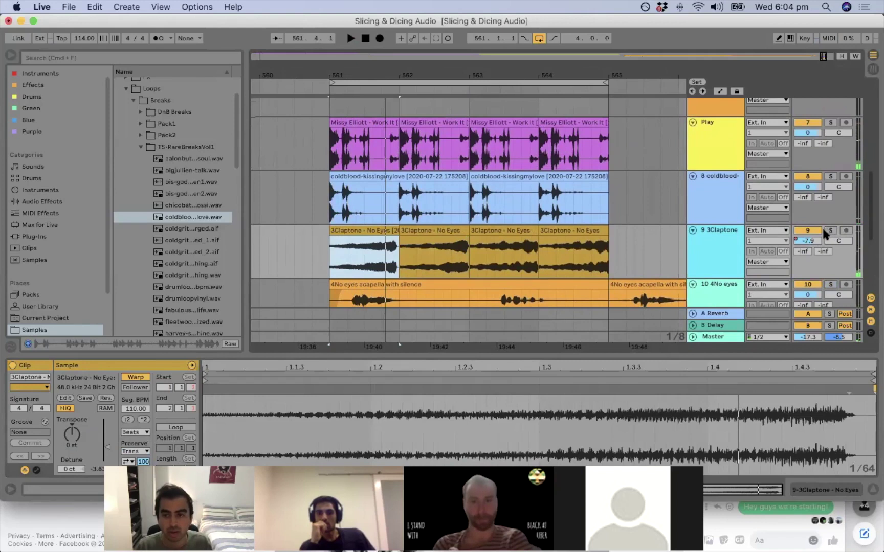
left_click(829, 230)
Set the first Claptone clip's warp mode to Pro, transpose it to 12 st and audition it.
left_click(135, 432)
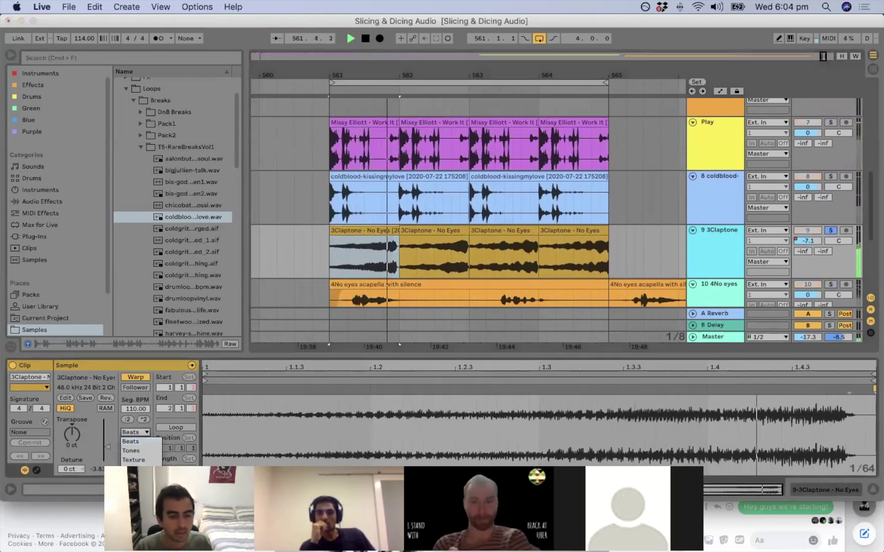
left_click(134, 488)
key("space")
left_click_drag(70, 441, 70, 430)
key("space")
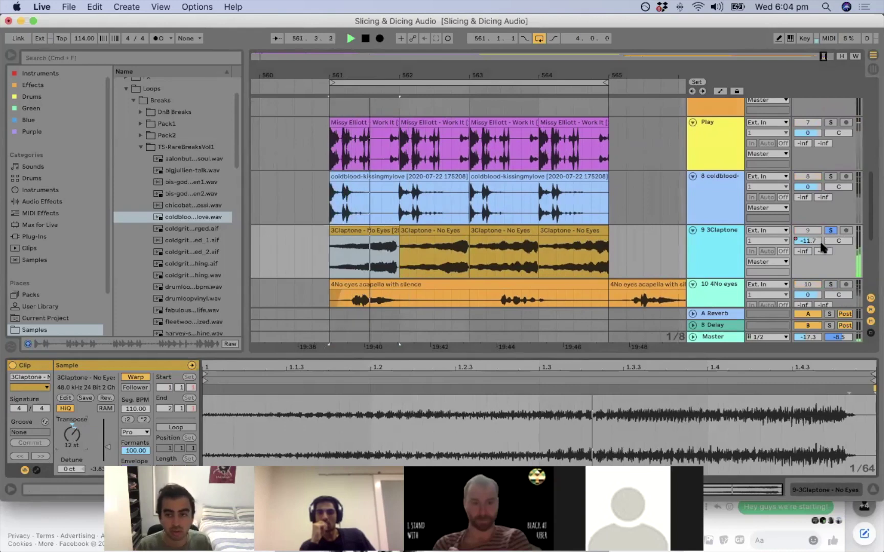
Remove the volume automation from the 9 3Claptone track, raise its volume to 6.0 dB and audition it.
left_click_drag(812, 237, 813, 244)
key("space")
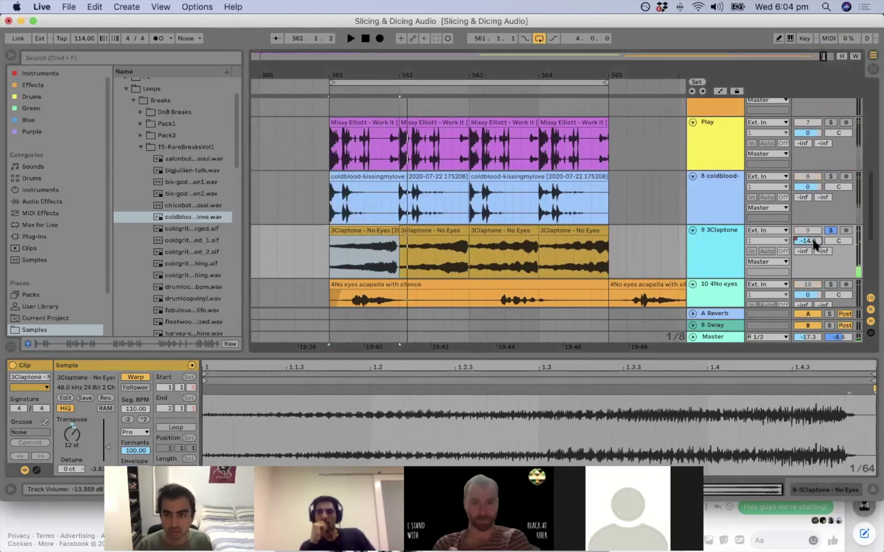
key("Delete")
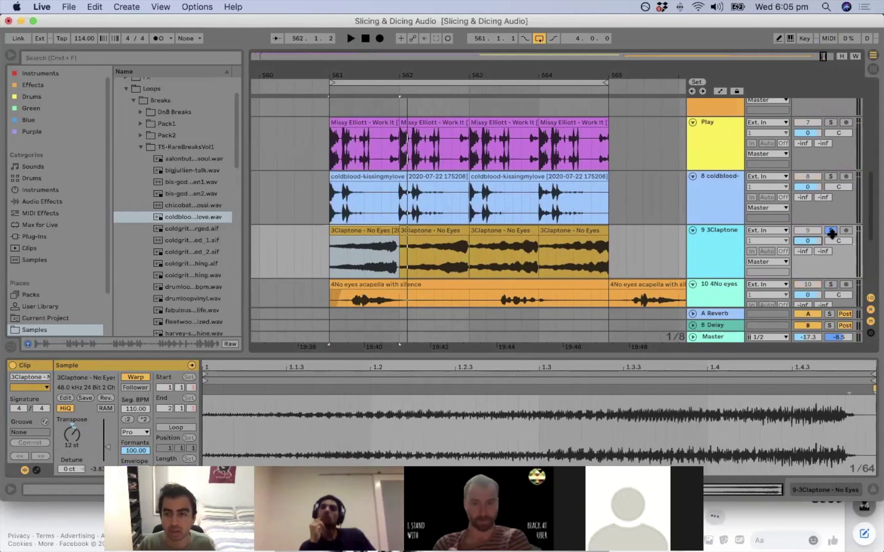
left_click_drag(817, 244, 818, 215)
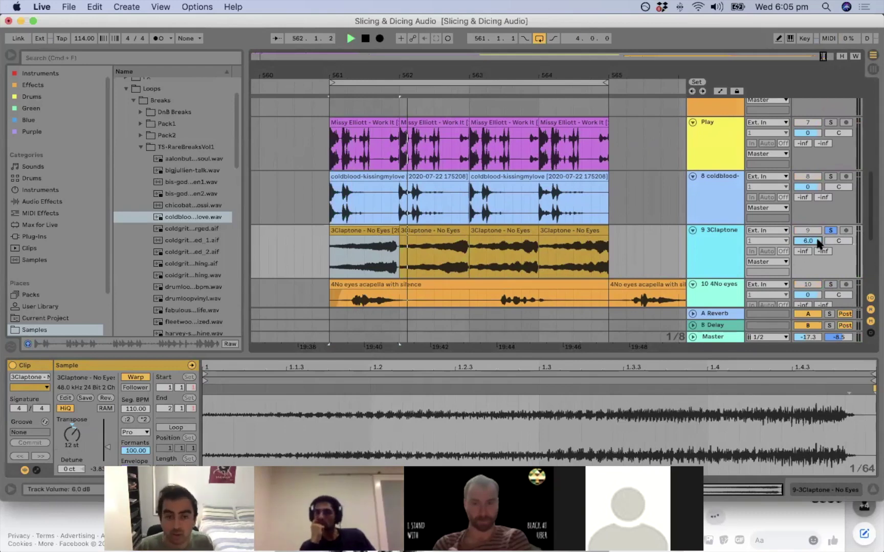
key("space")
key("space")
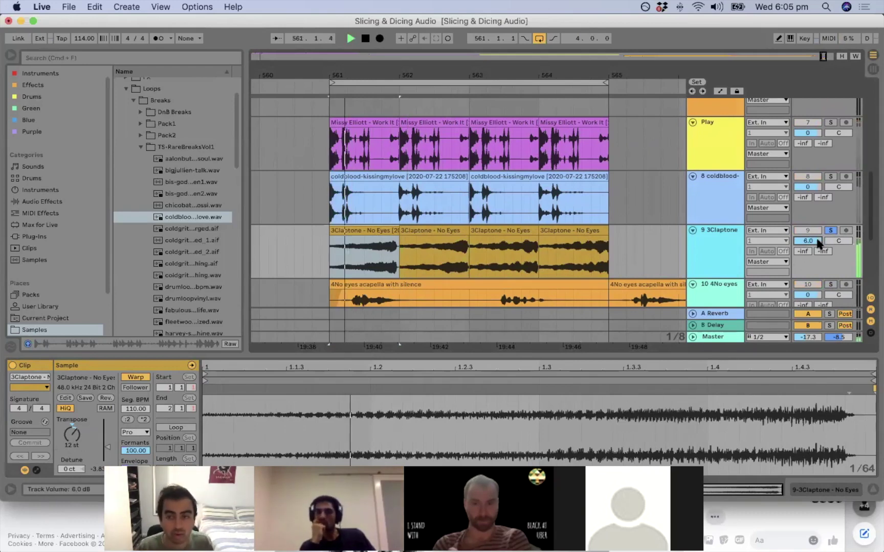
Select the last three Claptone clips together and open their shared transposition value for editing.
left_click(424, 231)
key("space")
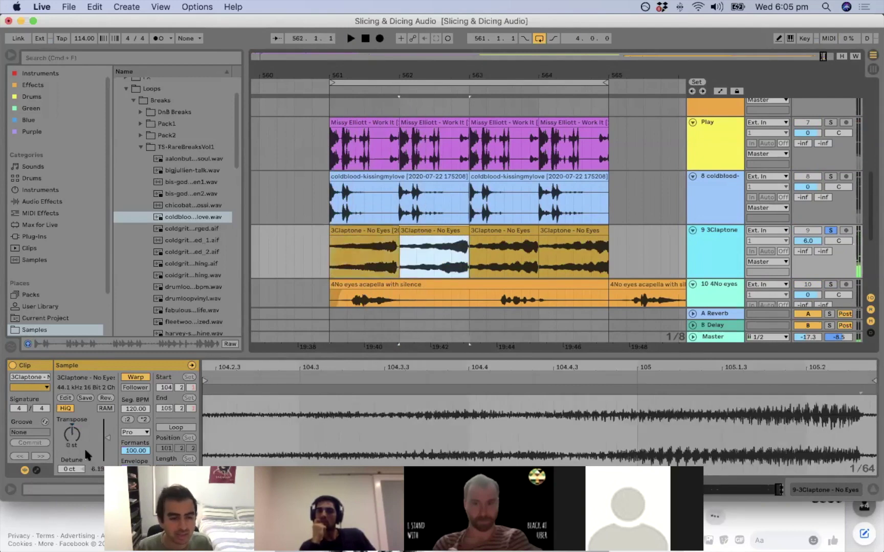
left_click(577, 229, "shift")
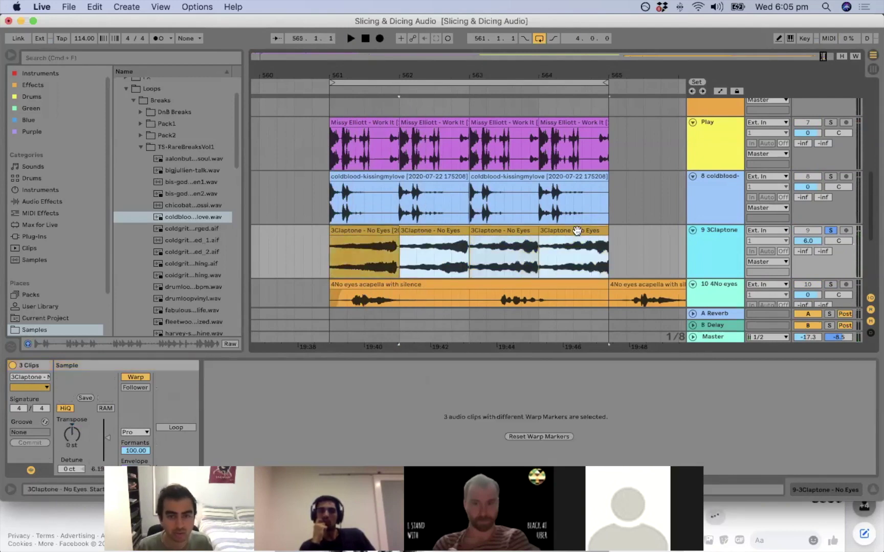
left_click(72, 445)
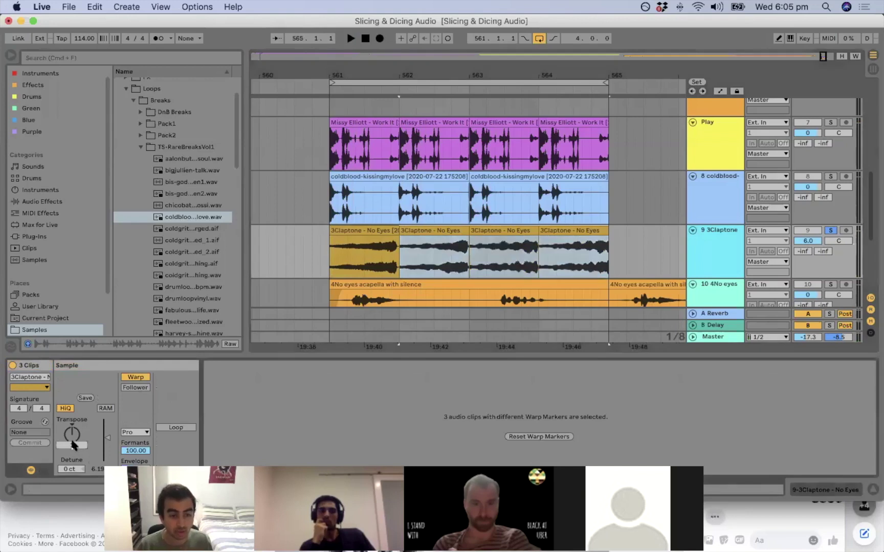
Play the loop from 561.1.1, turn off solo on the 9 3Claptone track and set its volume to -2.4 dB.
left_click(331, 267)
key("space")
key("space")
left_click(831, 231)
key("space")
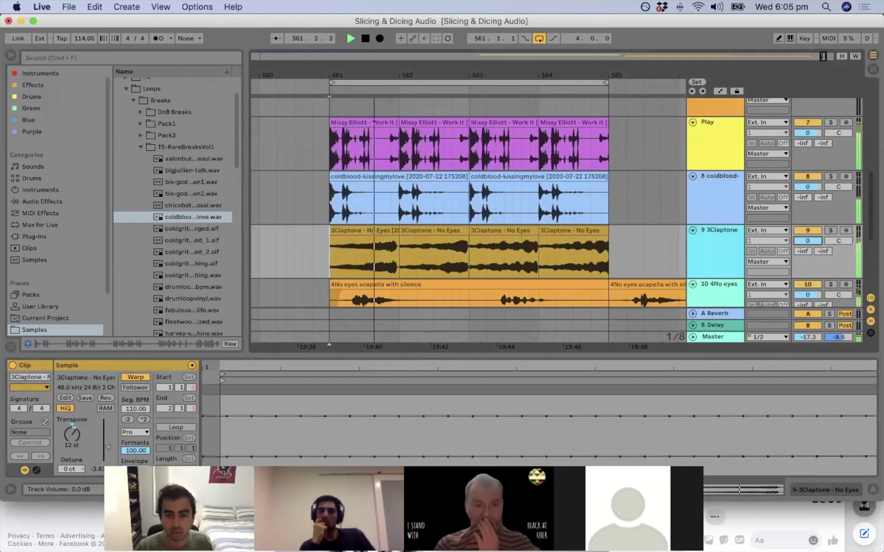
left_click_drag(819, 243, 819, 264)
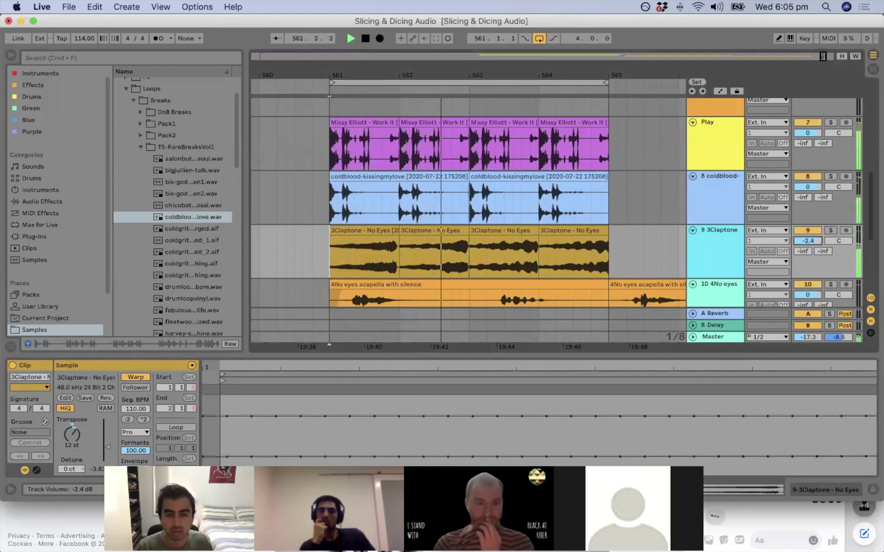
Raise the 9 3Claptone track's volume to -1.8 dB and stop playback.
mouse_move(803, 250)
left_mouse_down()
mouse_move(803, 220)
mouse_move(803, 256)
mouse_move(808, 238)
left_mouse_up()
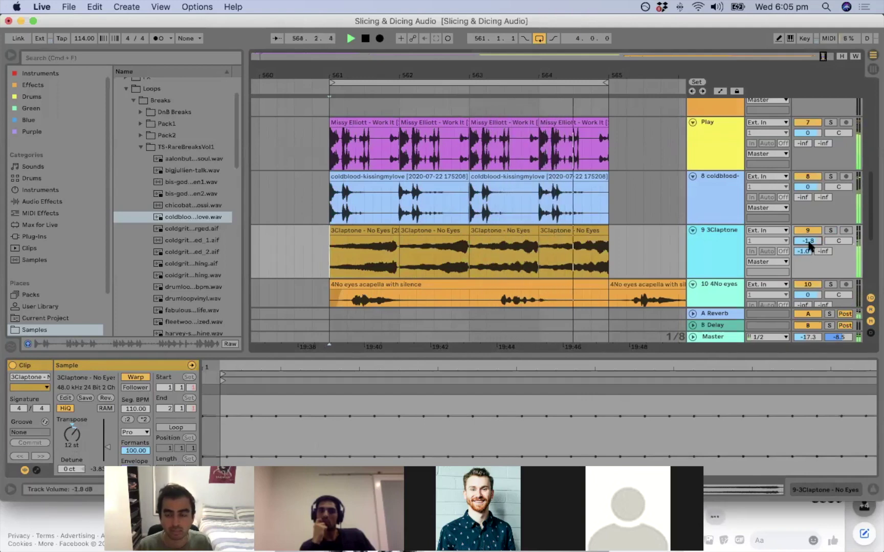
key("space")
left_click(731, 249)
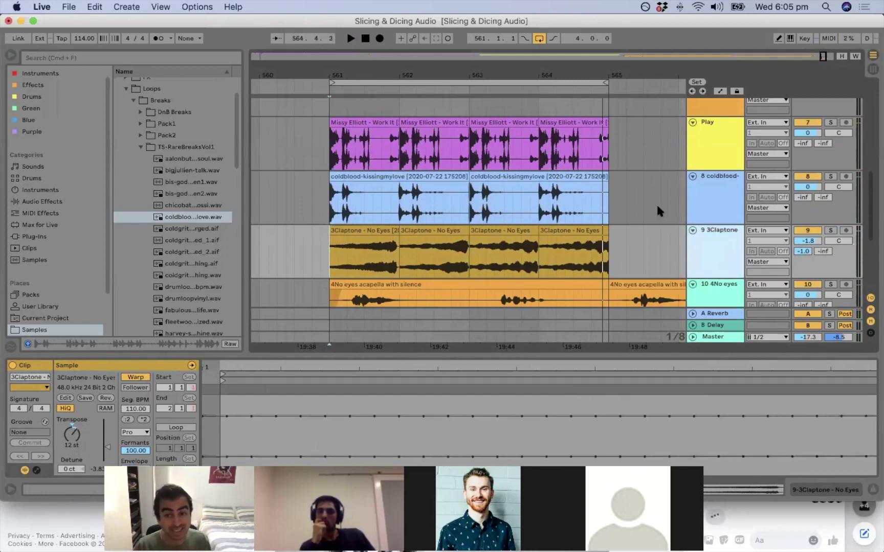
Duplicate the 9 3Claptone track and rename the copy Claptone Original.
left_click(554, 244)
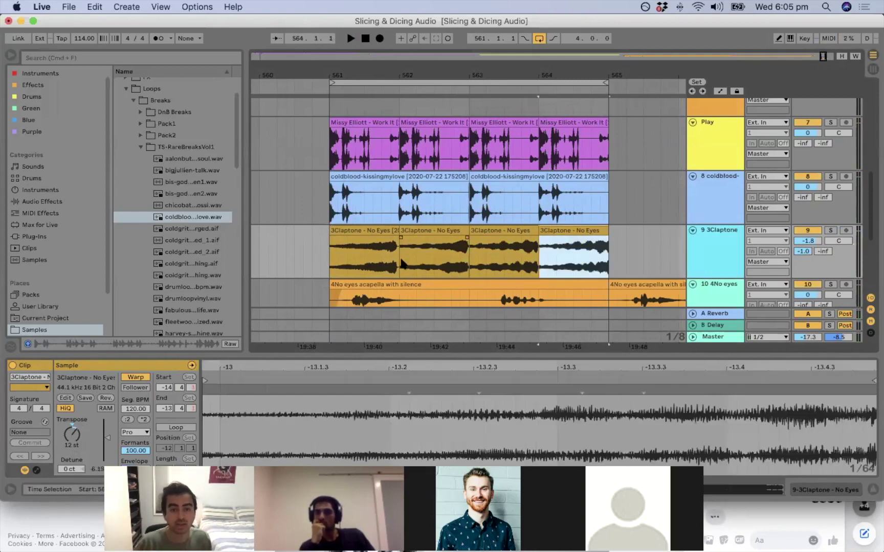
left_click(711, 234)
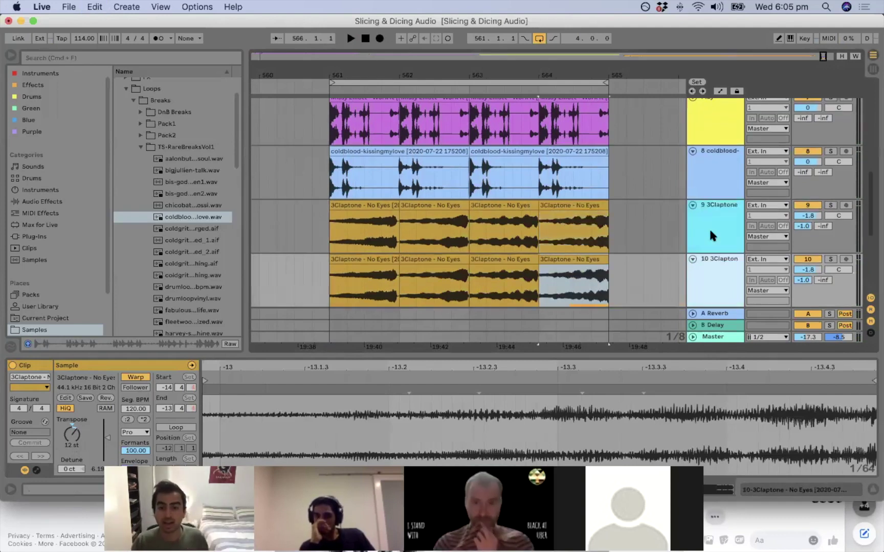
scroll(720, 271, "up", 1)
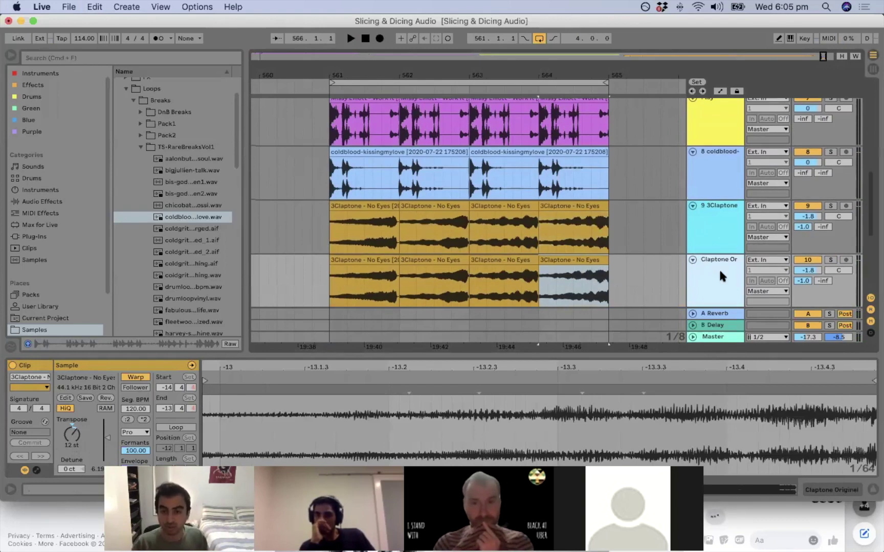
Select all four clips on the Claptone Original track together and reset their transposition to 0 st.
left_click(582, 261)
left_click(371, 255, "shift")
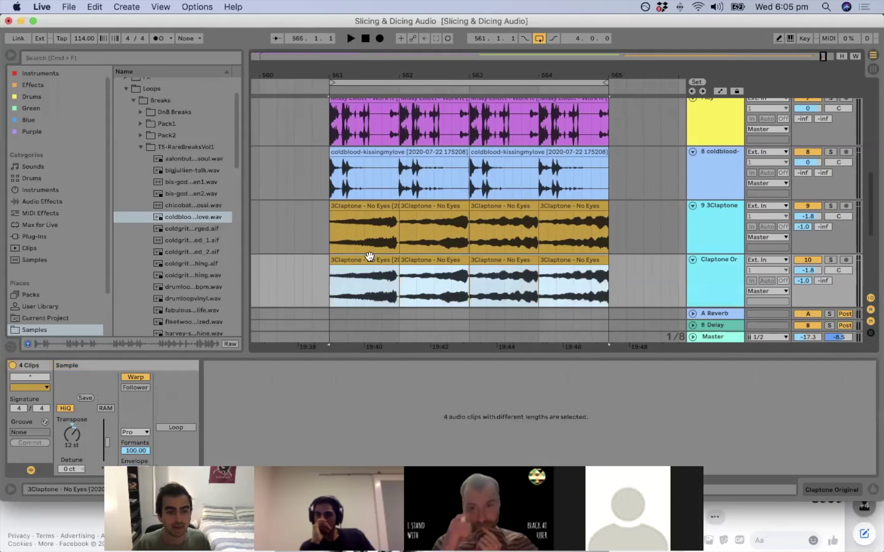
left_click(71, 436)
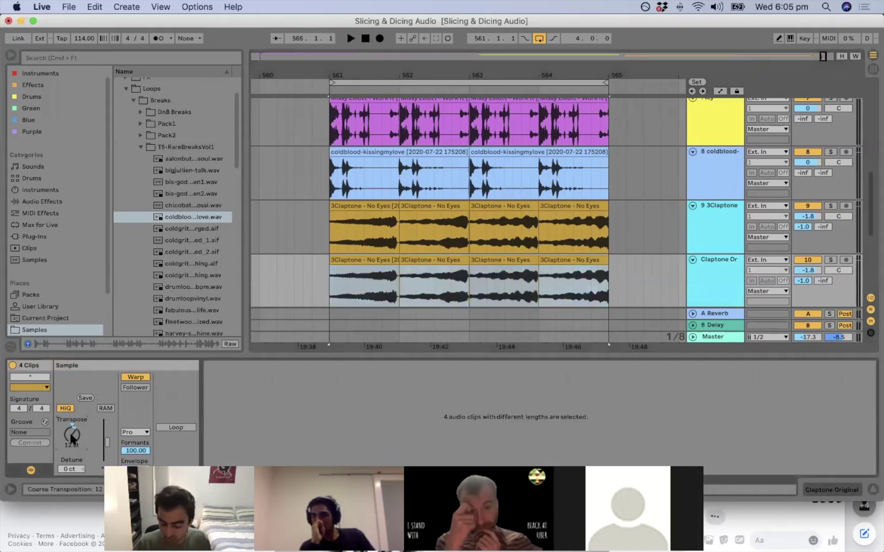
key("Delete")
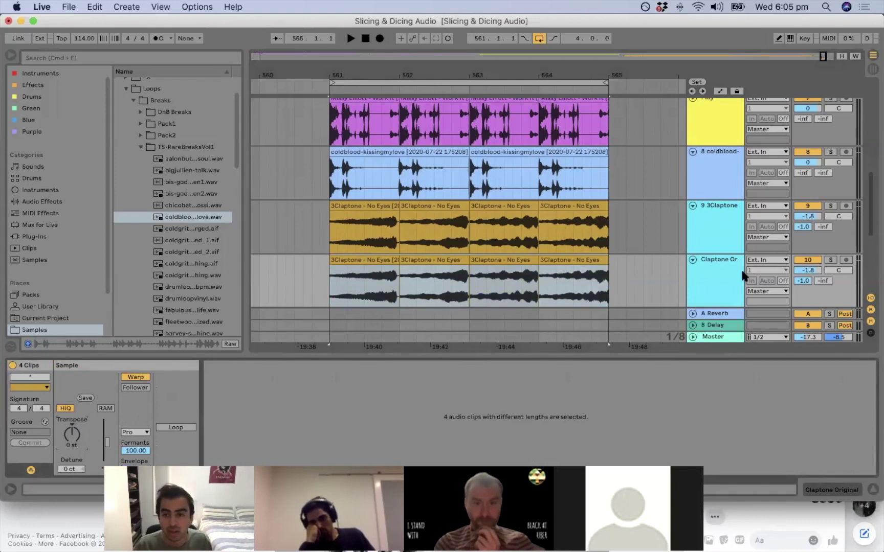
Rename the Claptone Original track as Low and the 9 3Claptone track as Hi.
key("super+r")
type("Low")
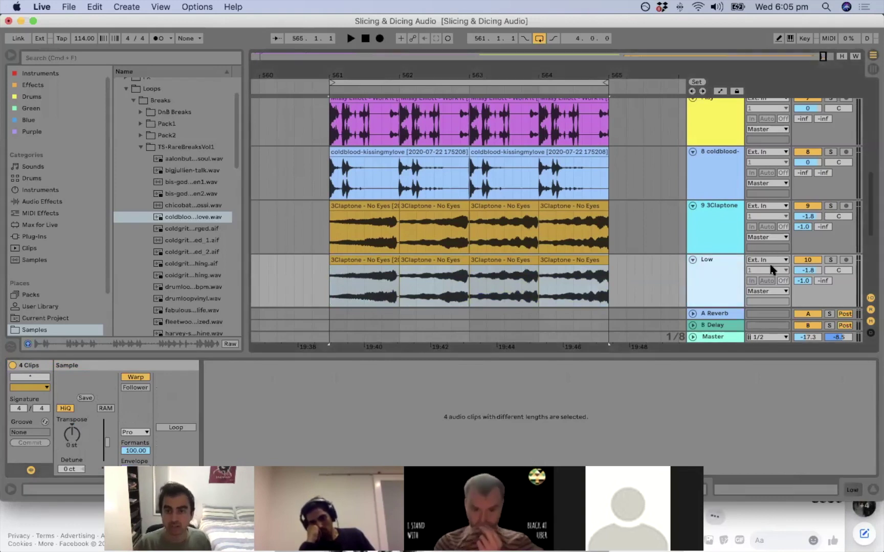
left_click(734, 228)
key("super+r")
type("Hi")
key("Return")
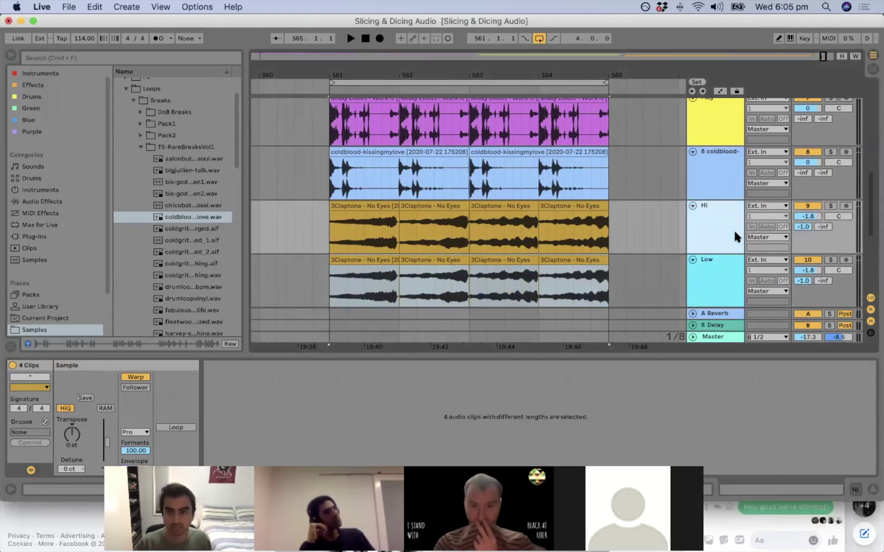
Play the loop from 561.1.1, set the Hi track's volume to -4.5 dB and stop playback.
left_click(346, 245)
key("space")
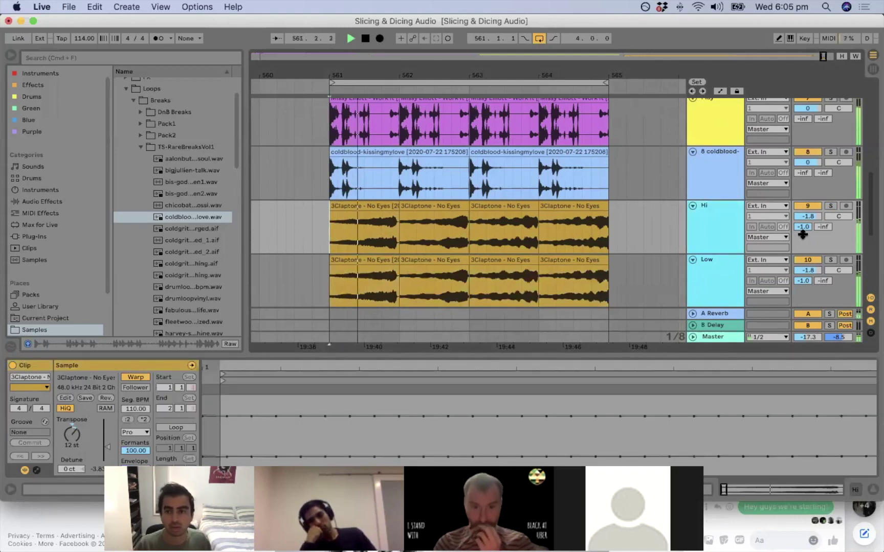
mouse_move(806, 216)
left_mouse_down()
mouse_move(806, 245)
mouse_move(806, 214)
mouse_move(817, 218)
left_mouse_up()
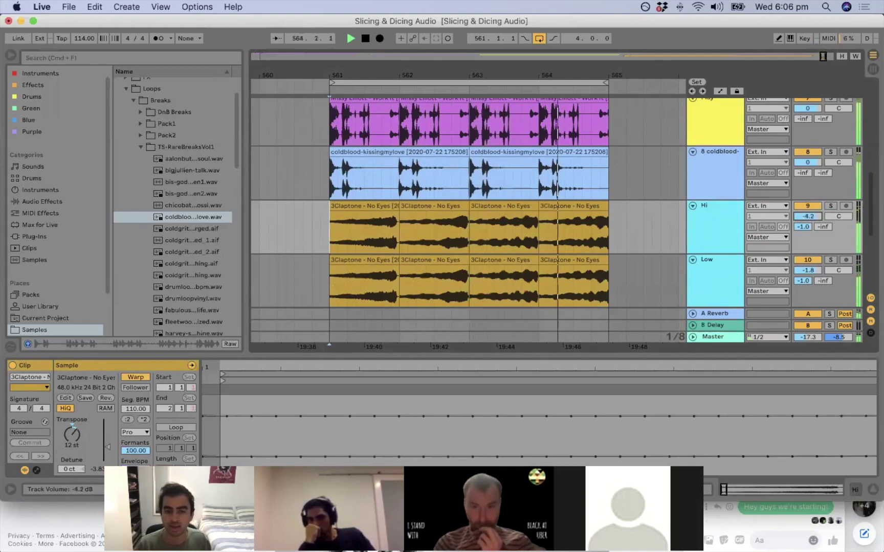
key("space")
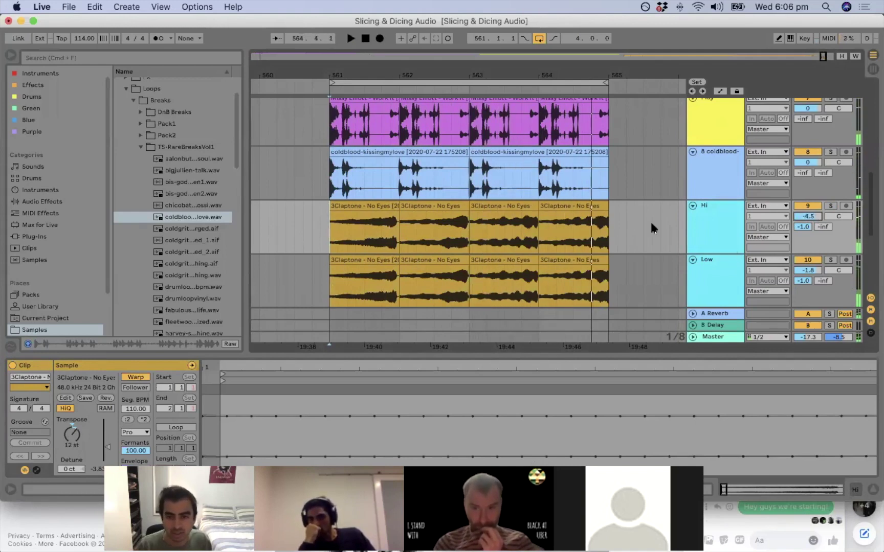
scroll(667, 240, "down", 1)
scroll(670, 245, "down", 1)
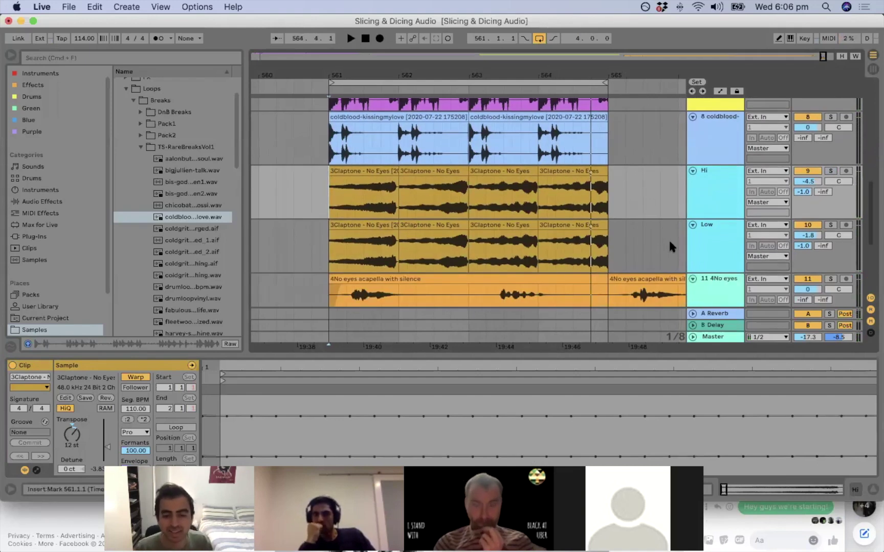
scroll(640, 225, "down", 3)
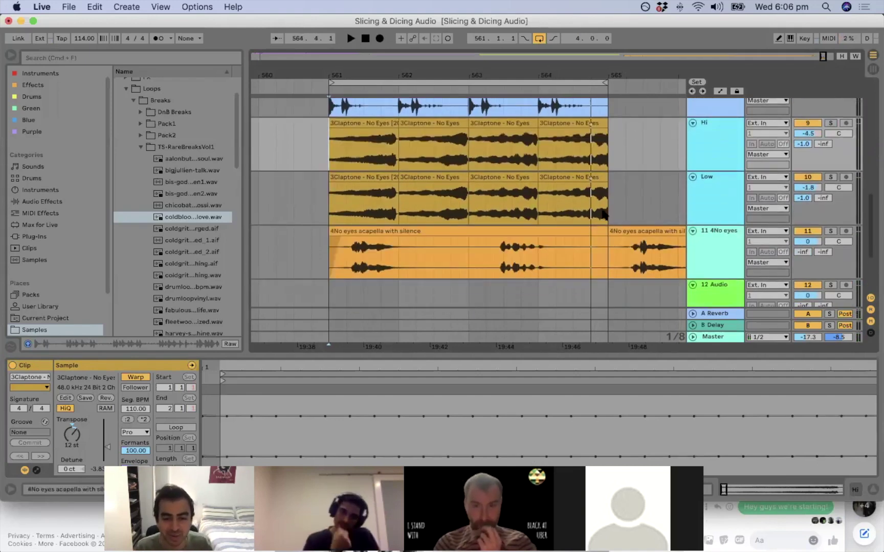
scroll(599, 226, "up", 3)
left_click(666, 239)
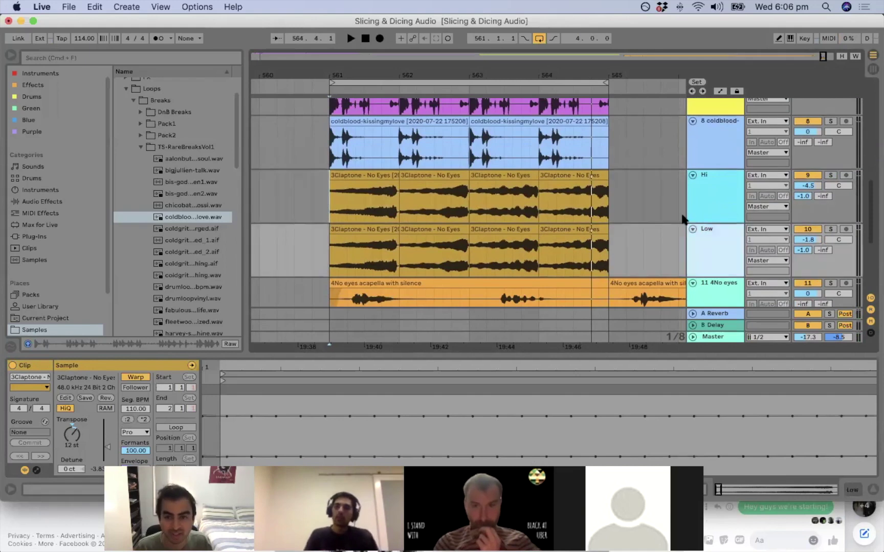
scroll(680, 228, "up", 1)
Switch to FreeMind, collapse the Slicing & Dicing branch with "Let's put it together" selected, and return to Live.
key("super+Tab")
key("F2")
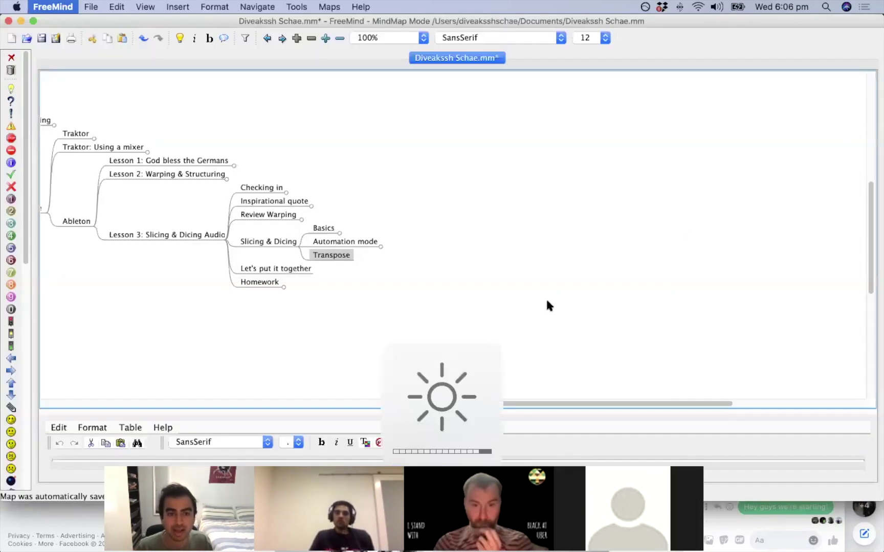
key("Left")
key("space")
key("Down")
key("super+Tab")
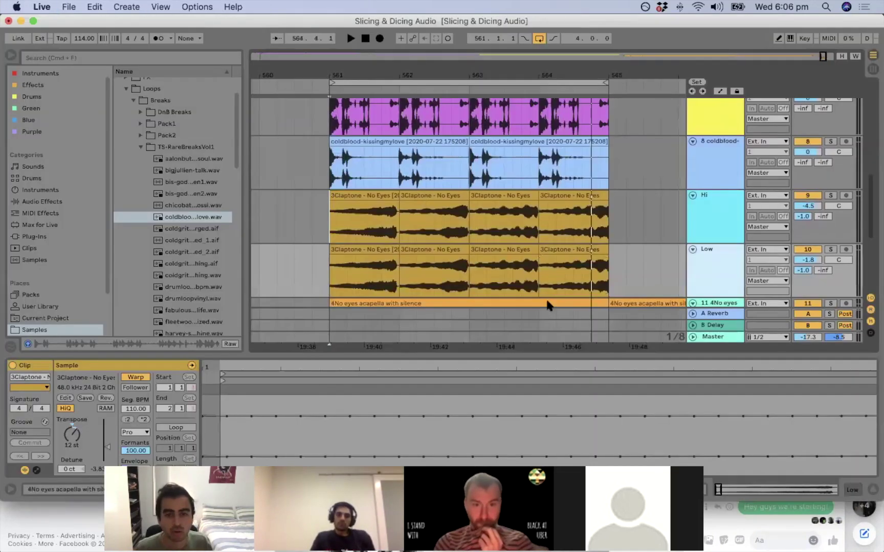
left_click_drag(601, 73, 568, 54)
scroll(590, 150, "up", 5)
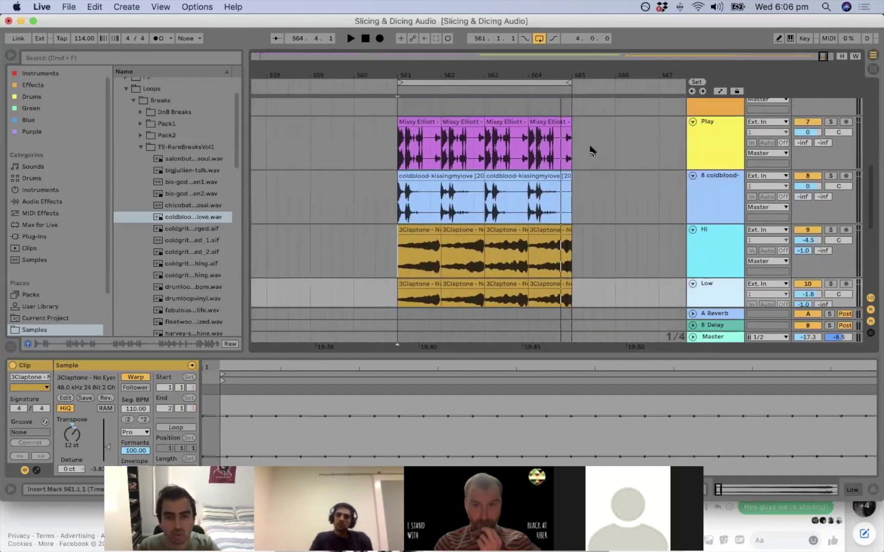
scroll(604, 266, "down", 2)
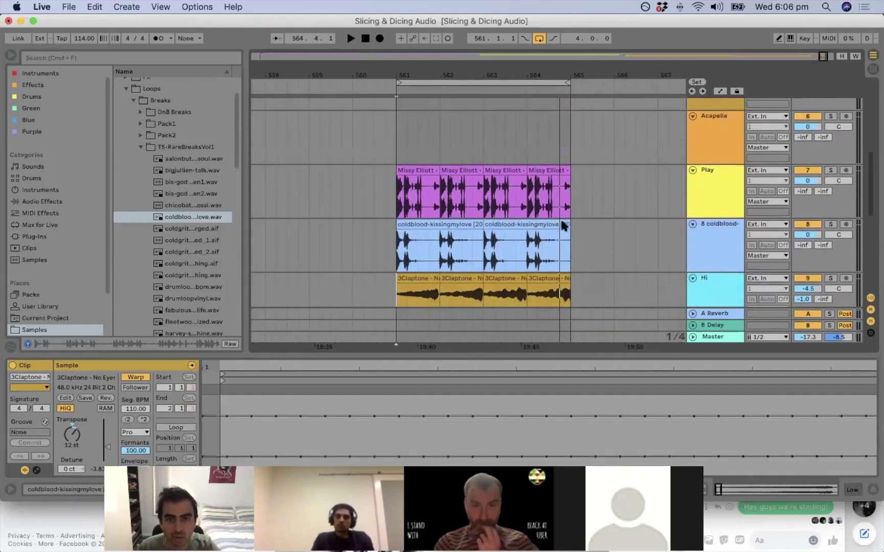
scroll(588, 230, "down", 3)
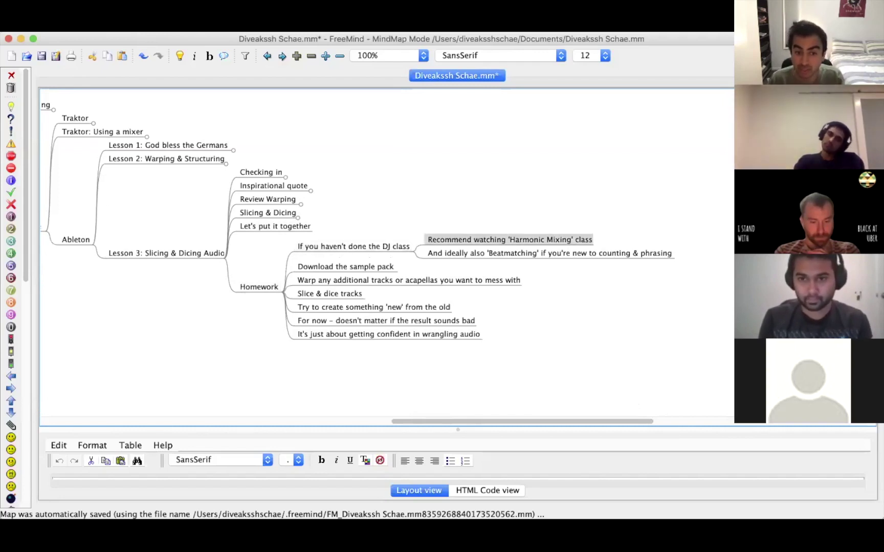
key("Left")
key("Right")
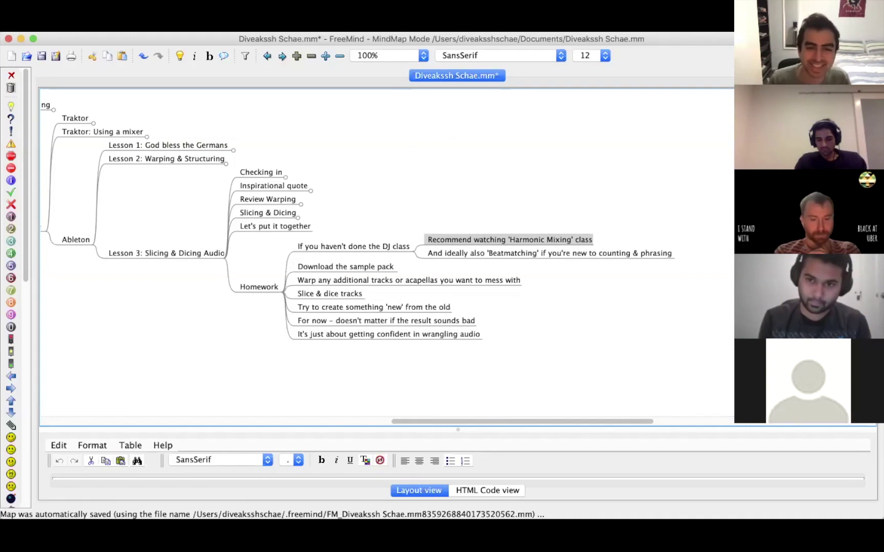
key("Left")
key("Right")
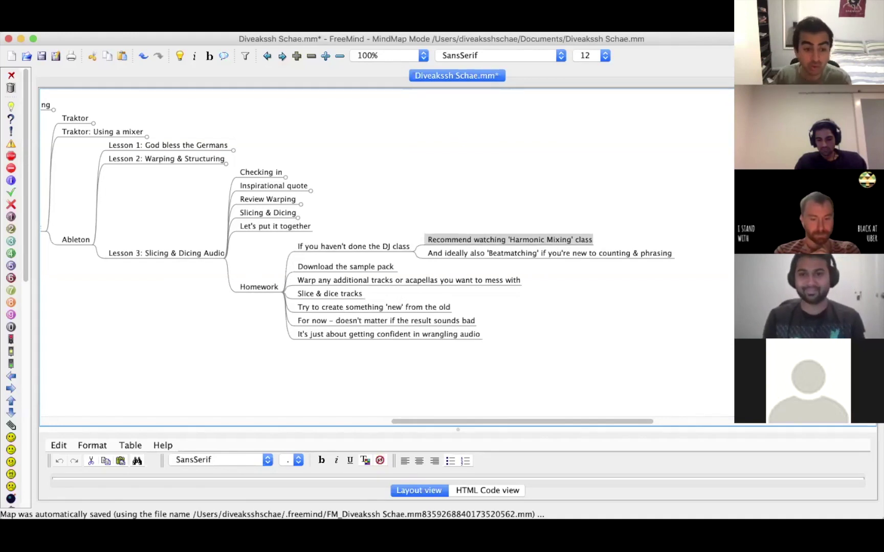
key("Left")
key("Right")
key("Left")
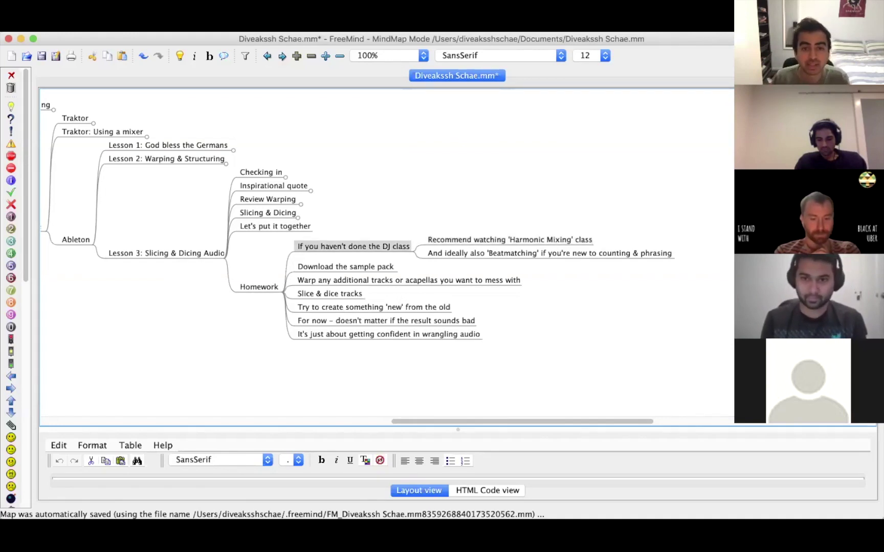
key("Right")
key("Left")
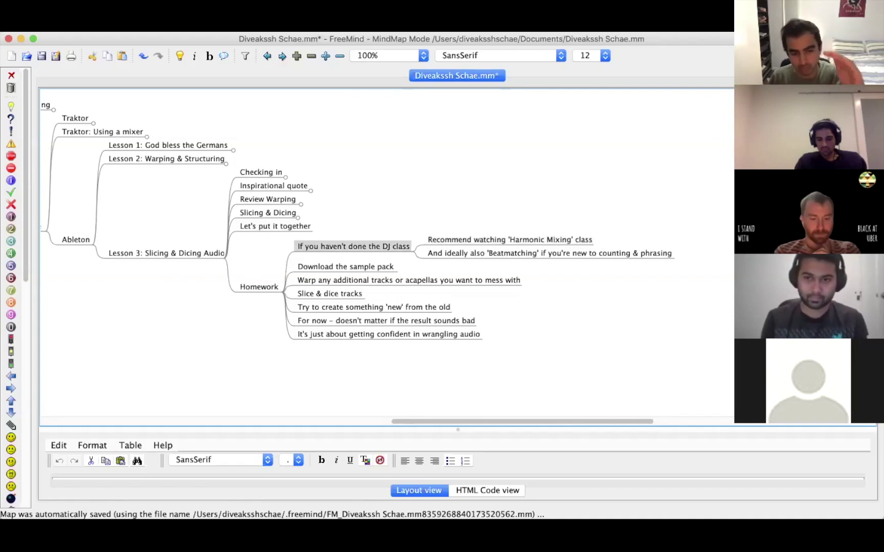
key("Right")
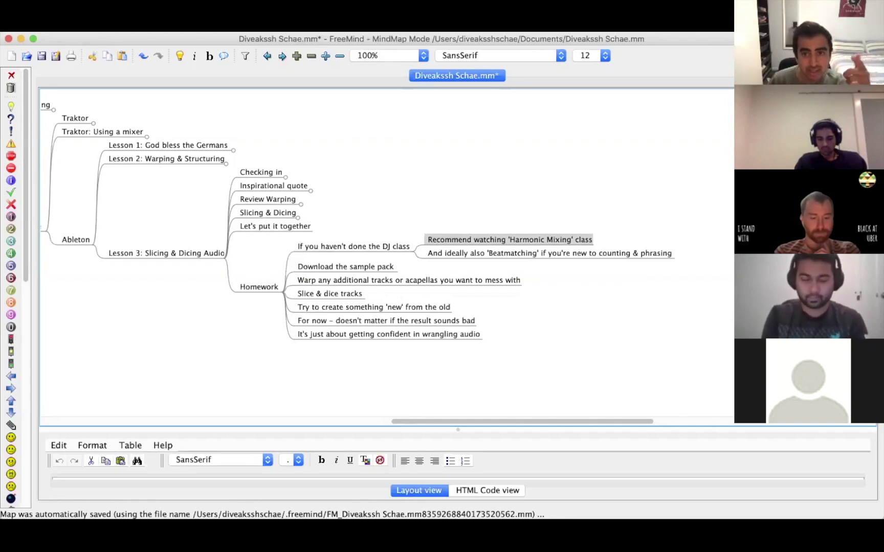
key("Left")
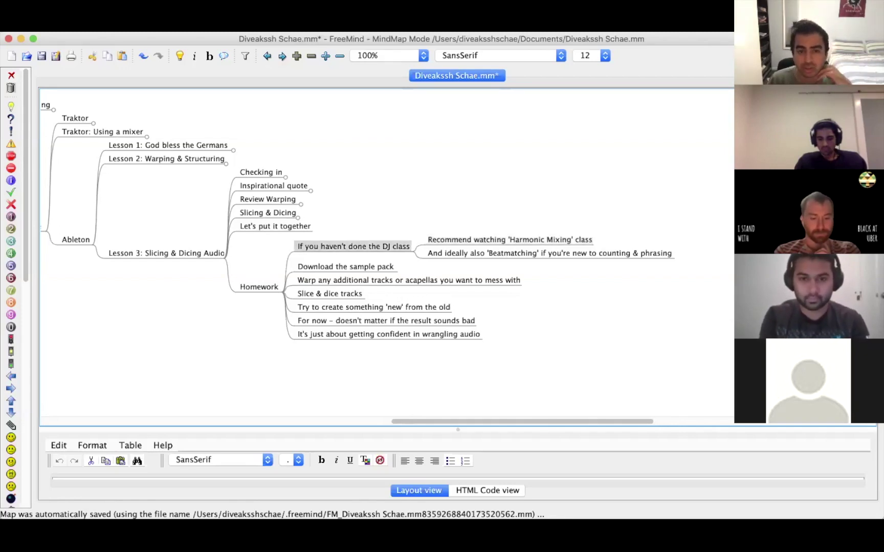
key("Right")
key("Left")
key("Right")
key("Left")
key("Right")
key("Left")
key("Right")
key("Left")
key("Right")
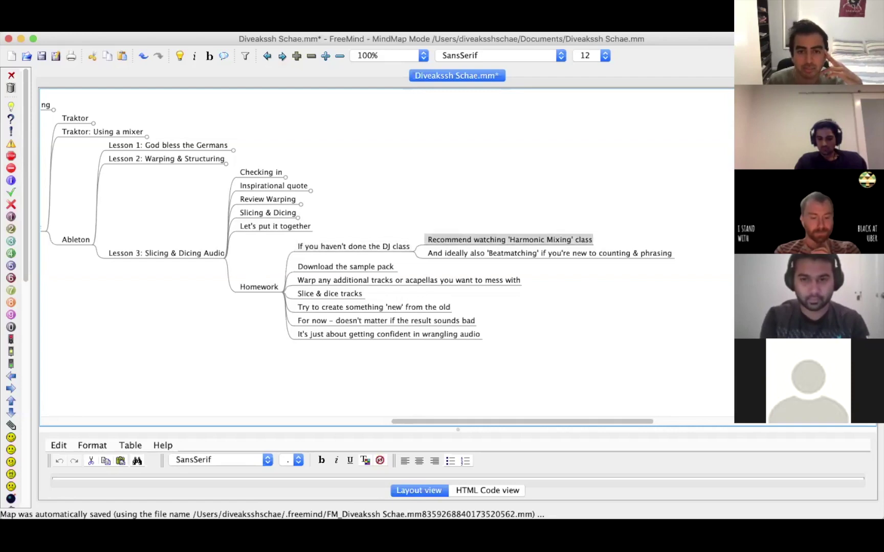
Collapse the "If you haven't done the DJ class" branch under Homework and go through the homework items below it.
key("Down")
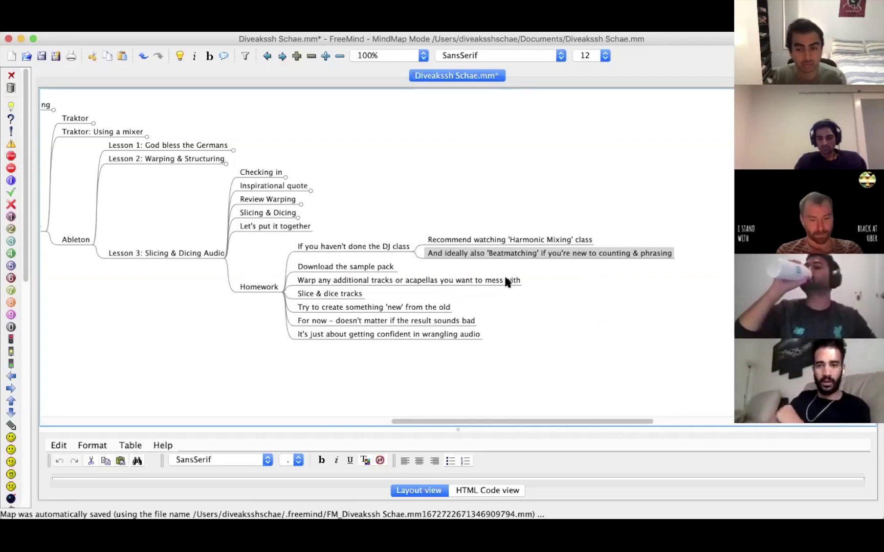
left_click(366, 250)
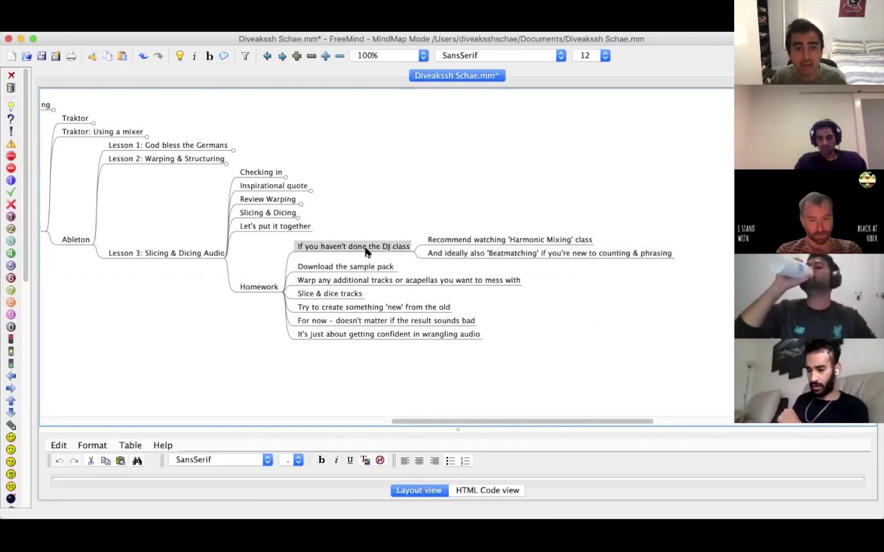
key("Down")
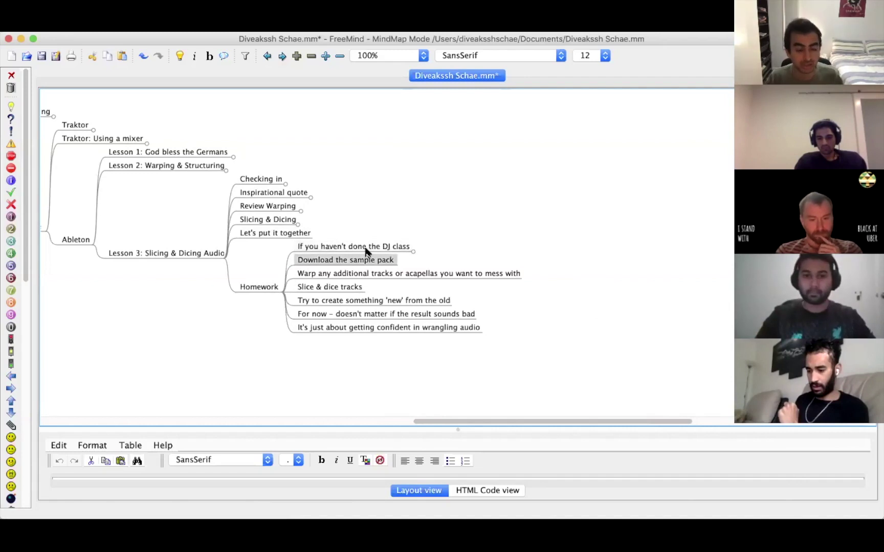
key("Down")
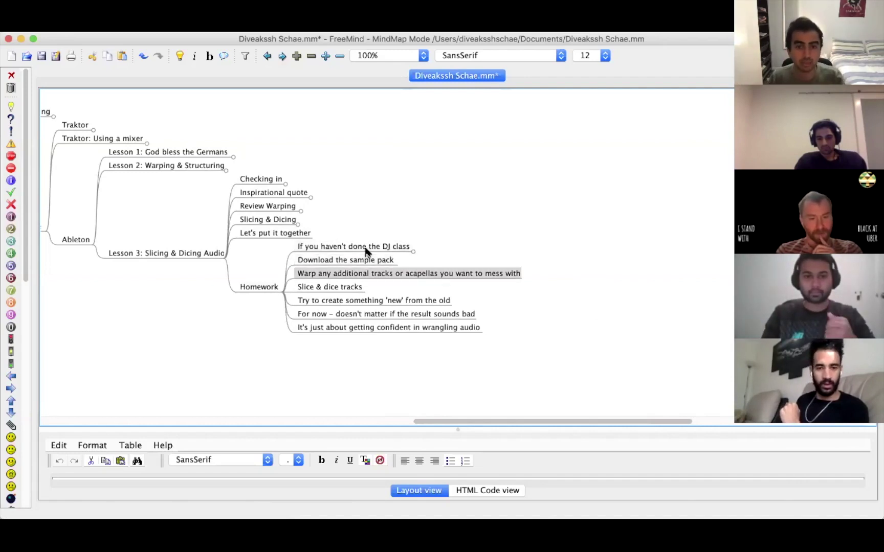
key("Left")
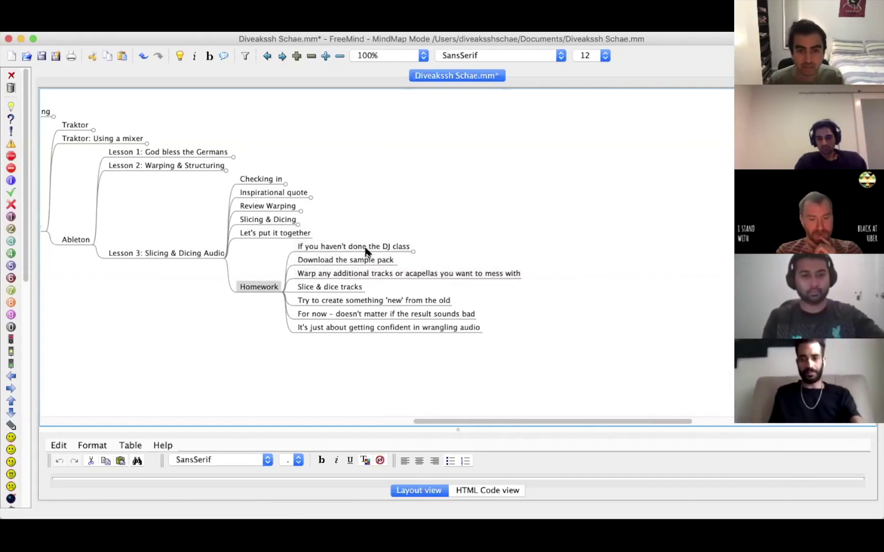
Add an "option 2" child node to "Slice & dice tracks" with "Make a mashup" beneath it, and save the map.
key("Right")
key("Down")
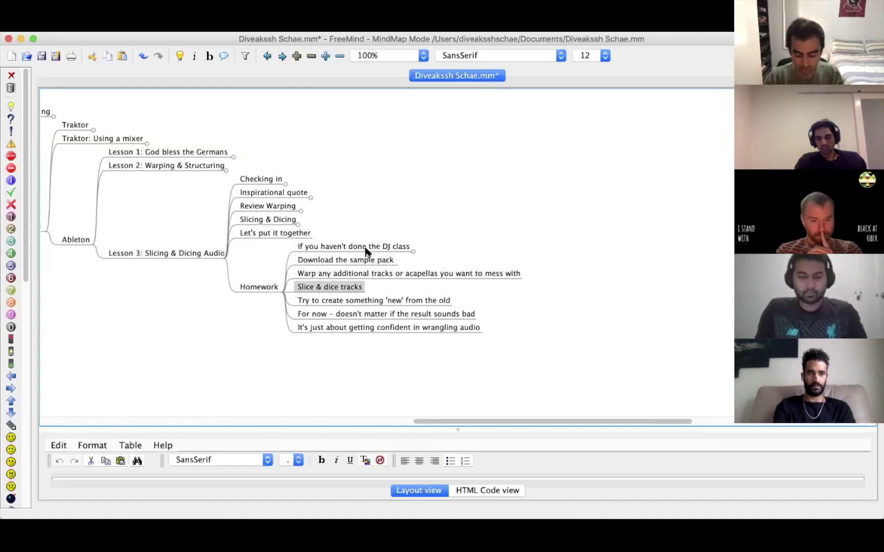
key("Insert")
type("option 2")
key("Return")
key("Insert")
type("Make a mashup")
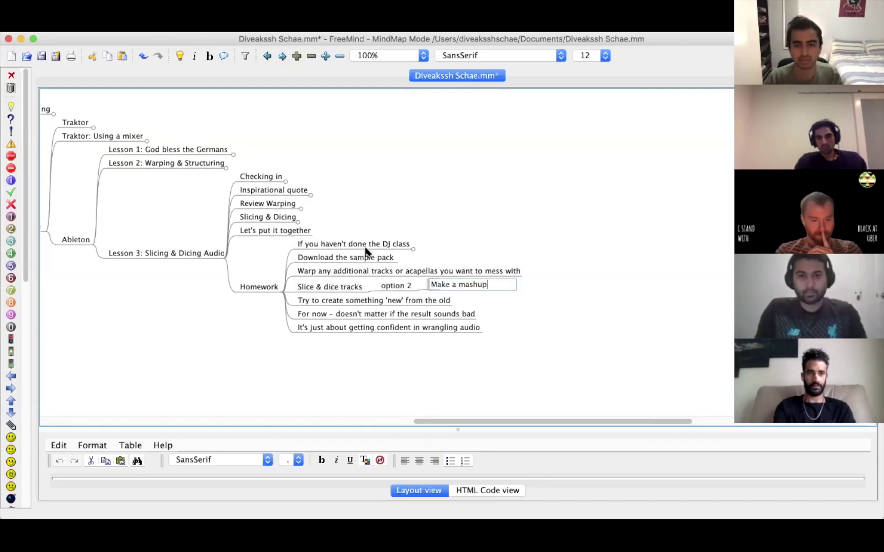
key("Return")
key("super+s")
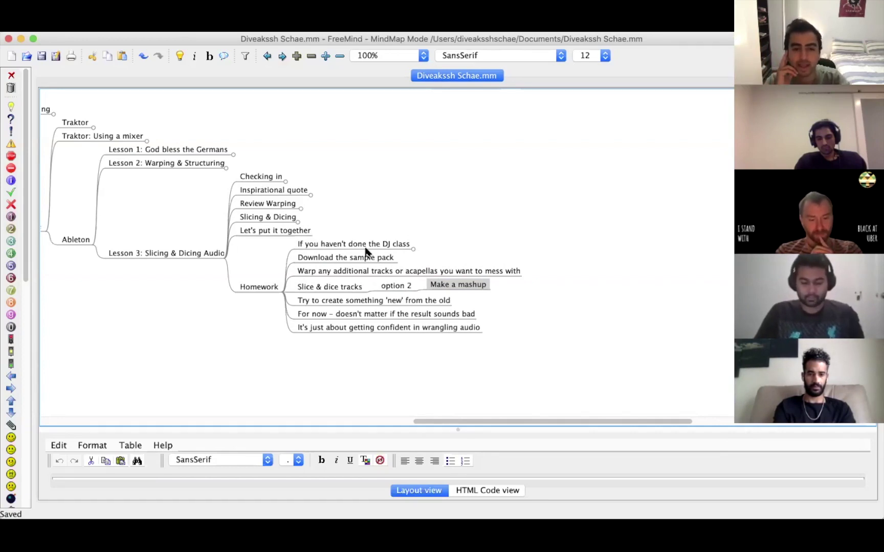
Collapse the "option 2" node and its parent "Slice & dice tracks" branch under Homework.
key("Left")
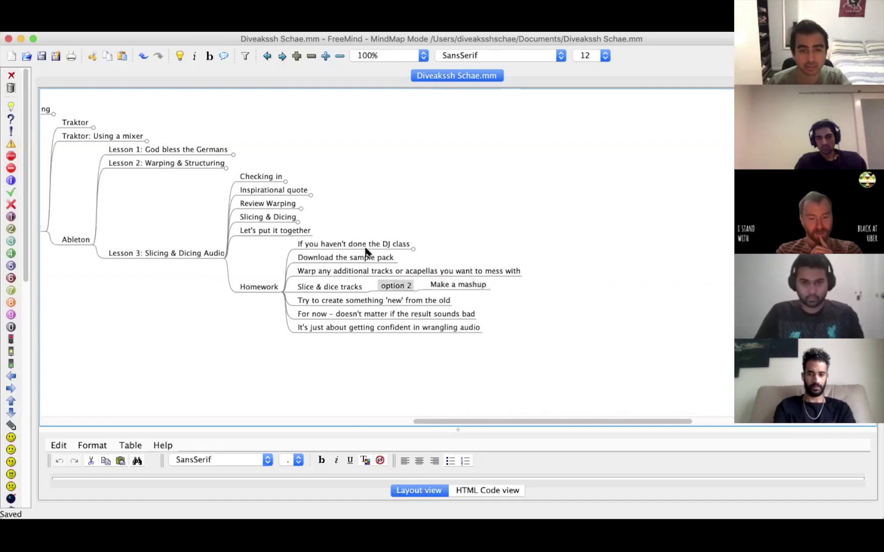
key("Left")
key("Left")
key("Right")
key("Right")
key("space")
key("Left")
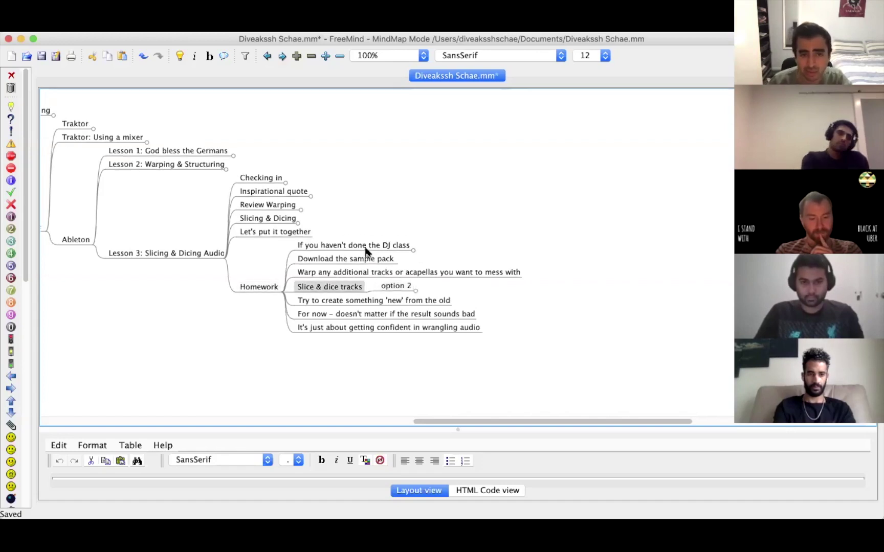
key("space")
key("Left")
key("Right")
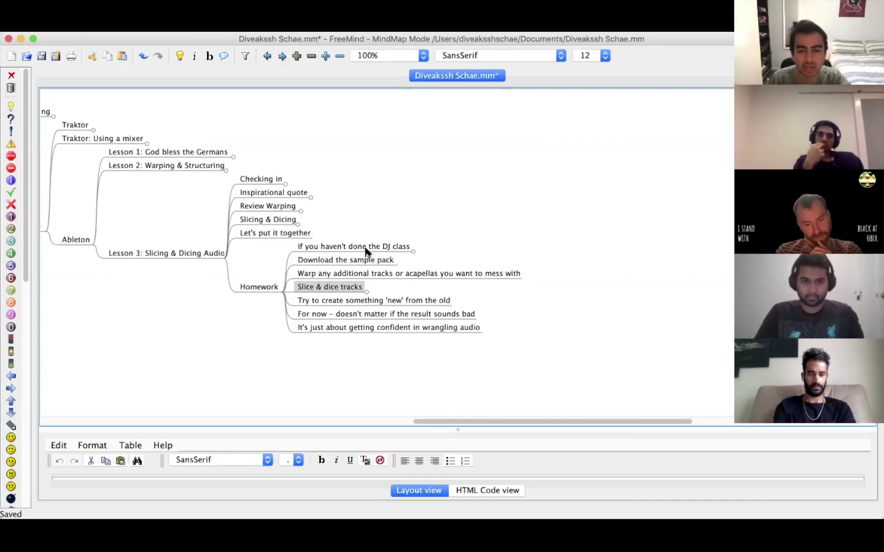
Go through the remaining homework items, ending on "It's just about getting confident in wrangling audio".
key("Down")
key("Down")
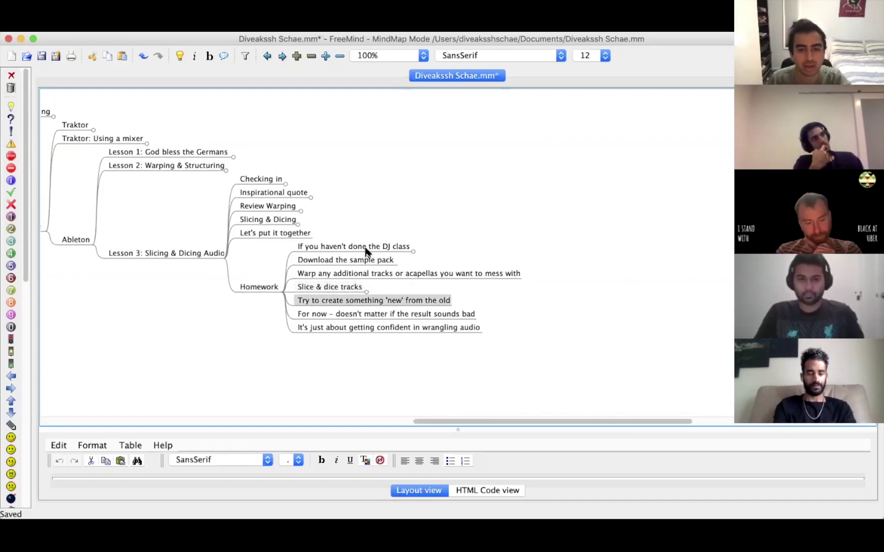
key("Left")
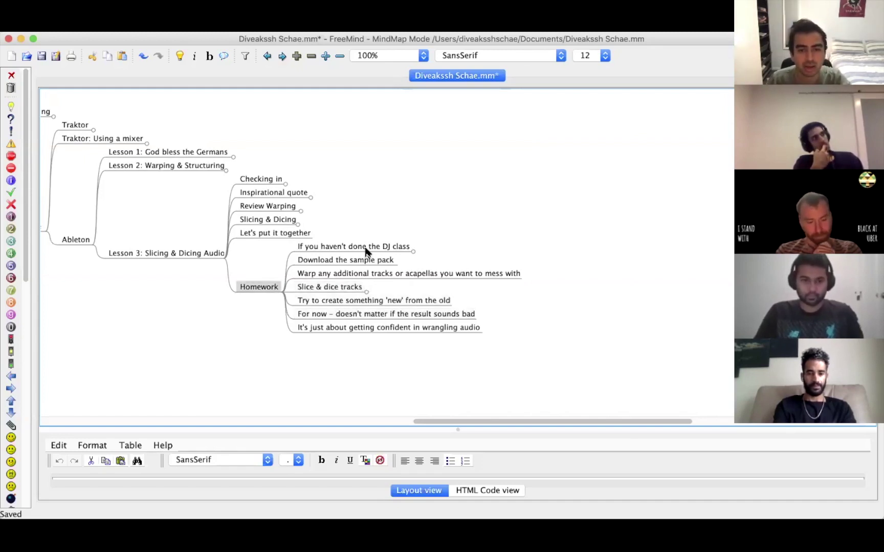
left_click(378, 327)
key("Up")
left_click(387, 328)
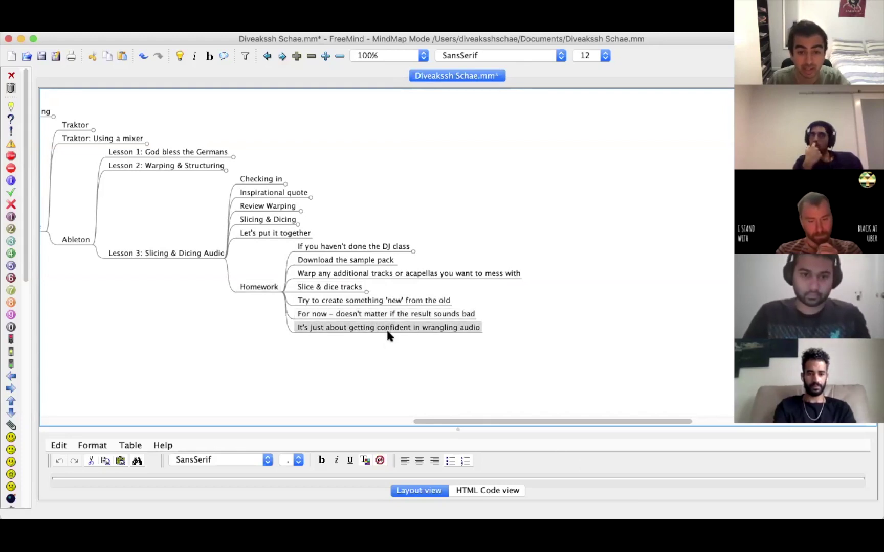